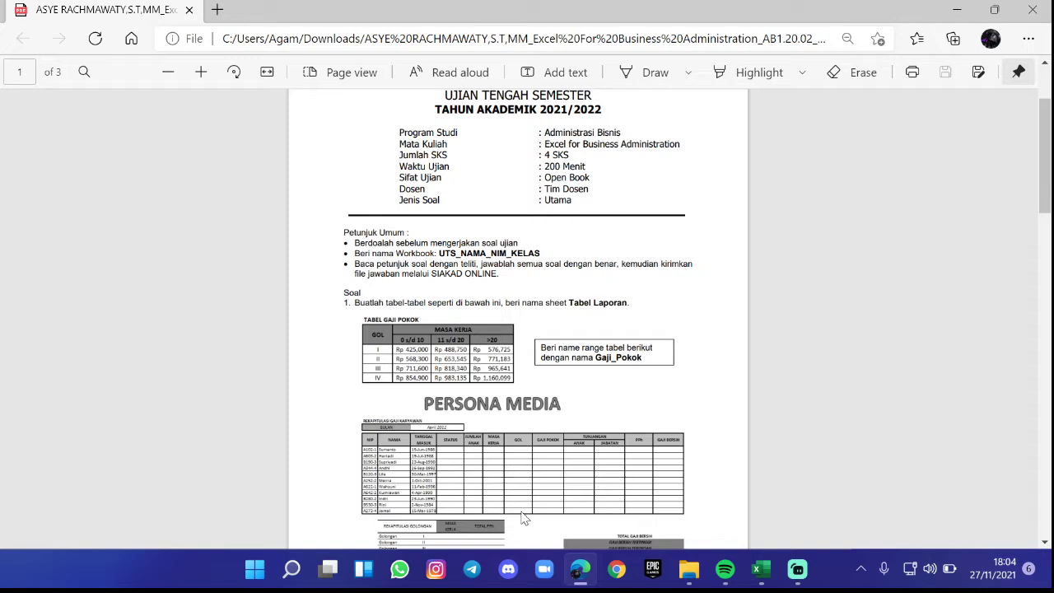
- Read the exam PDF's general instructions, the Gaji Pokok and Persona Media salary tables, and the column rules in question 2
{"action": "scroll", "coordinate": [525, 518], "scroll_direction": "up", "scroll_amount": 1}
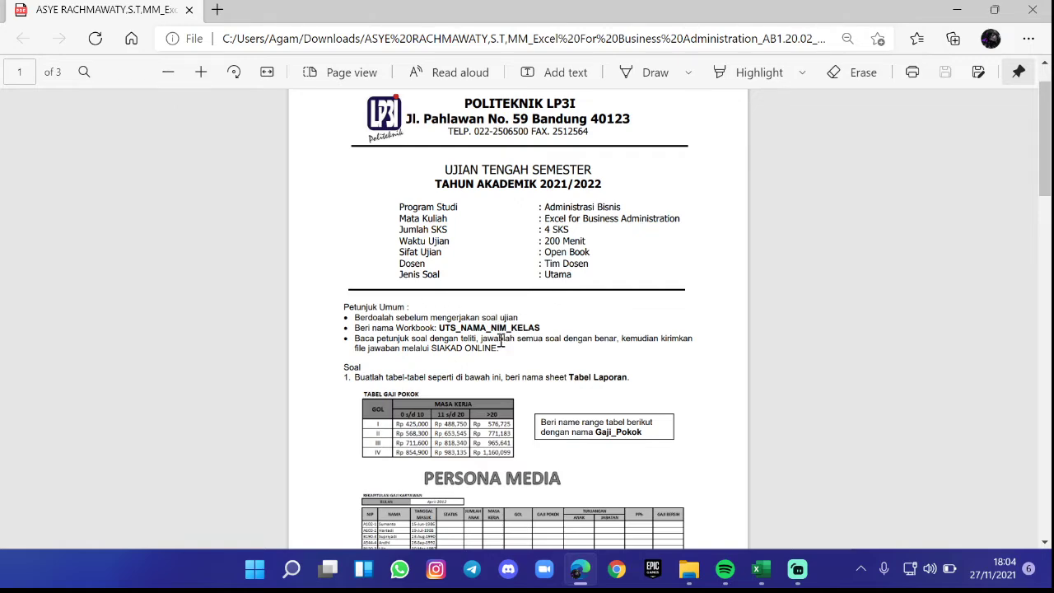
{"action": "scroll", "coordinate": [502, 344], "scroll_direction": "down", "scroll_amount": 1}
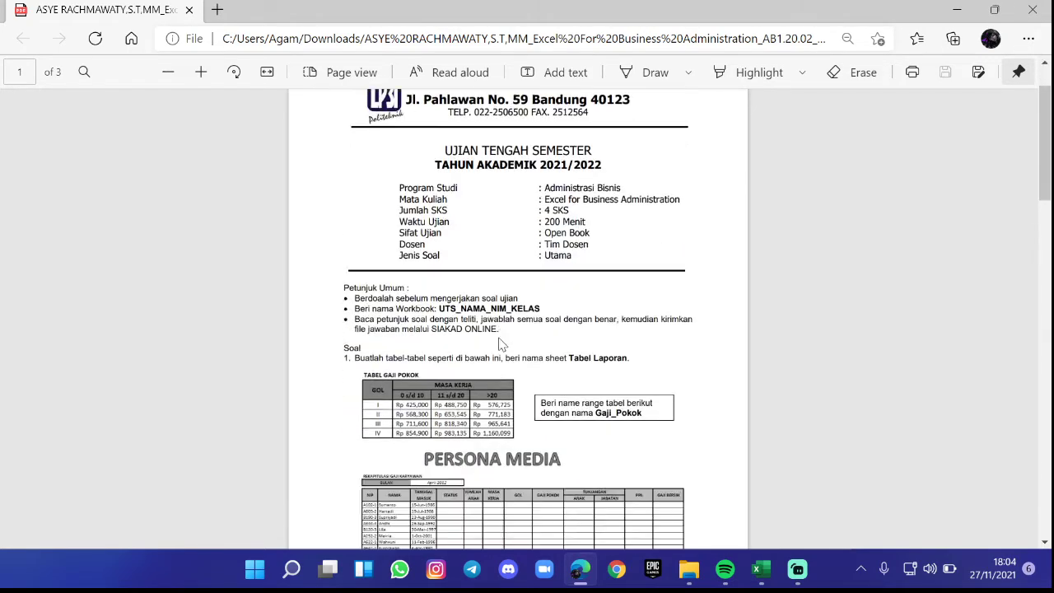
{"action": "scroll", "coordinate": [502, 344], "scroll_direction": "down", "scroll_amount": 2}
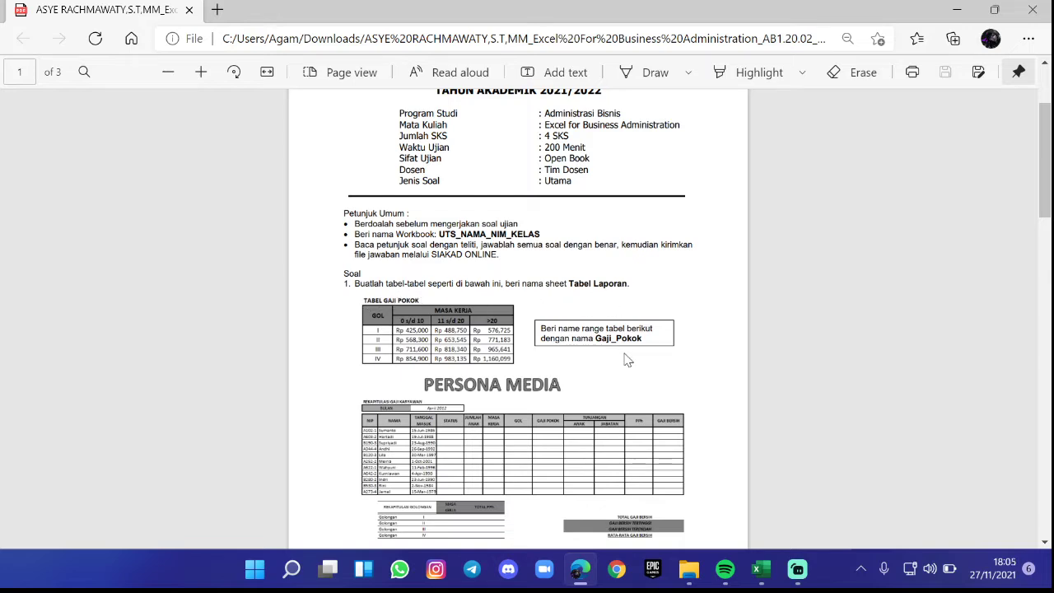
{"action": "scroll", "coordinate": [429, 362], "scroll_direction": "down", "scroll_amount": 1}
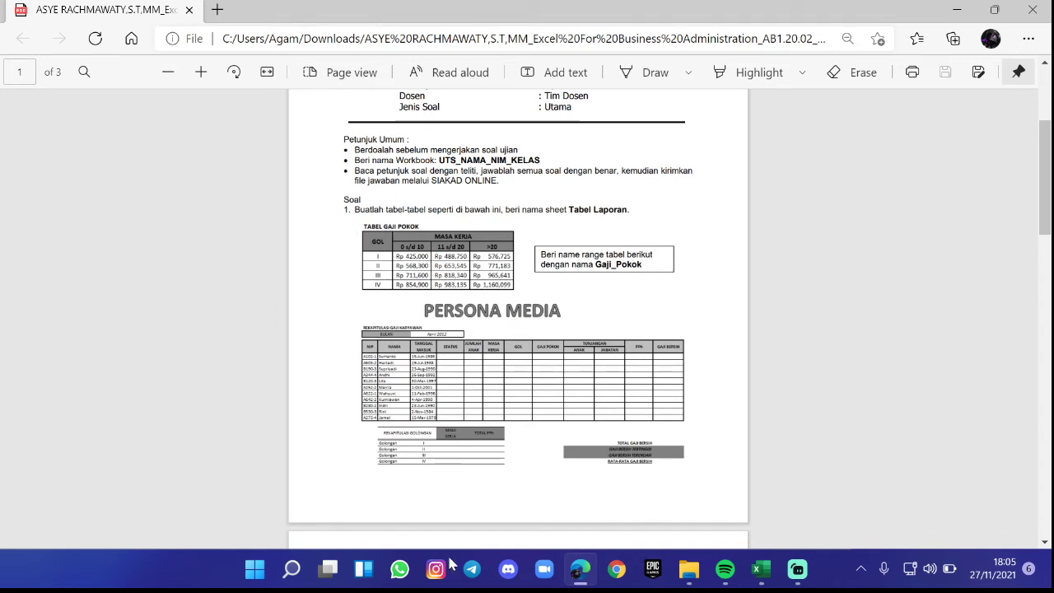
{"action": "scroll", "coordinate": [471, 431], "scroll_direction": "down", "scroll_amount": 2}
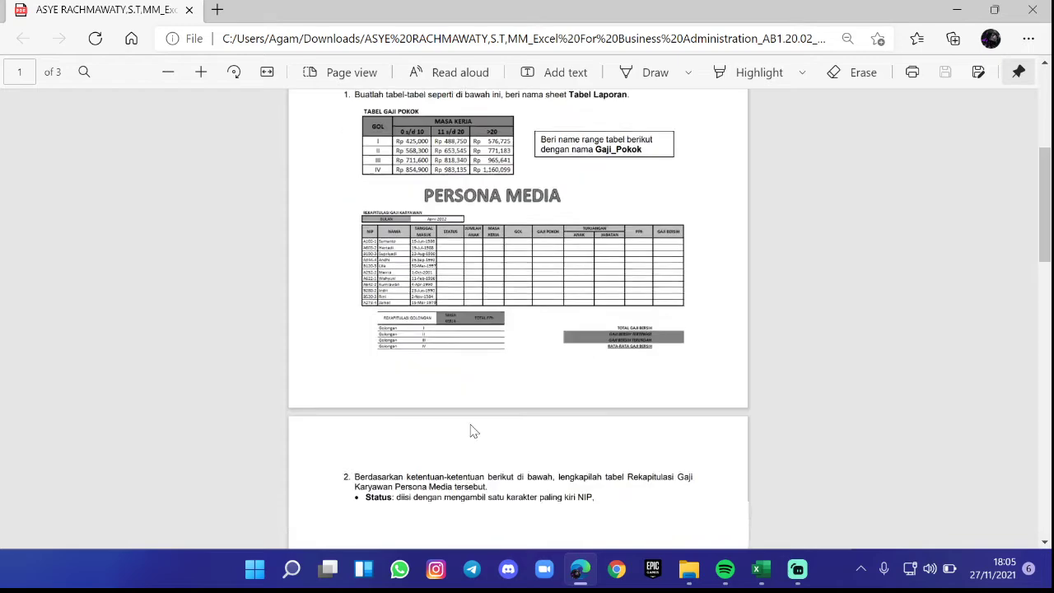
{"action": "scroll", "coordinate": [471, 431], "scroll_direction": "up", "scroll_amount": 1}
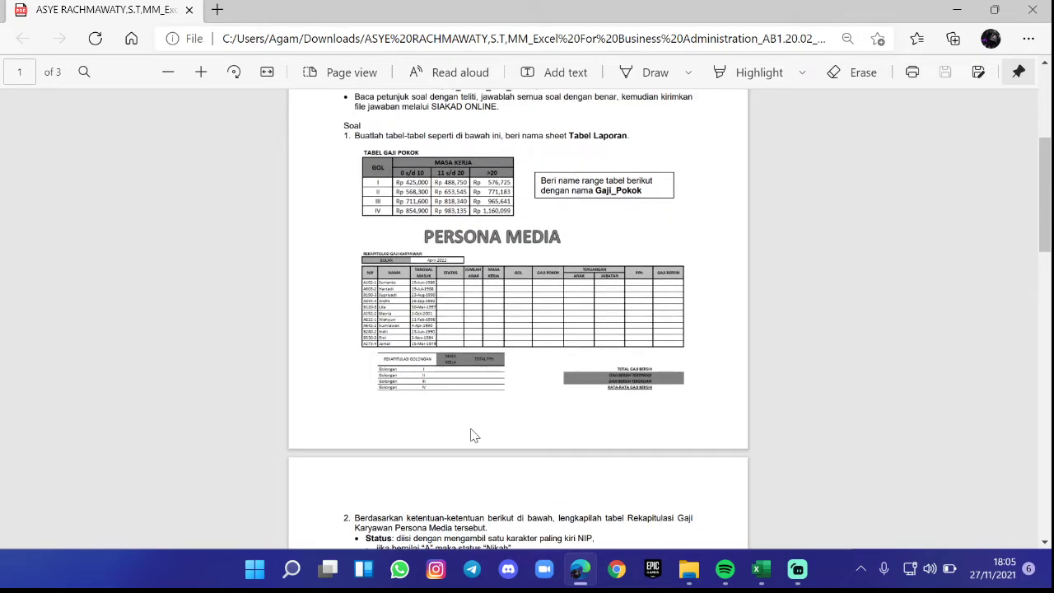
{"action": "scroll", "coordinate": [471, 430], "scroll_direction": "down", "scroll_amount": 1}
{"action": "scroll", "coordinate": [474, 434], "scroll_direction": "down", "scroll_amount": 1}
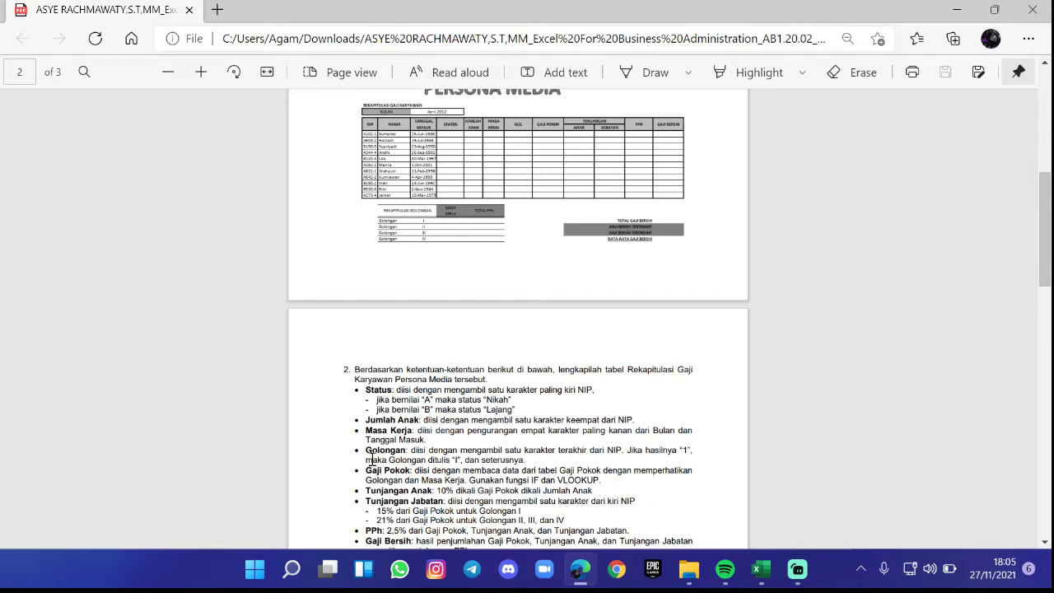
{"action": "scroll", "coordinate": [415, 453], "scroll_direction": "up", "scroll_amount": 2}
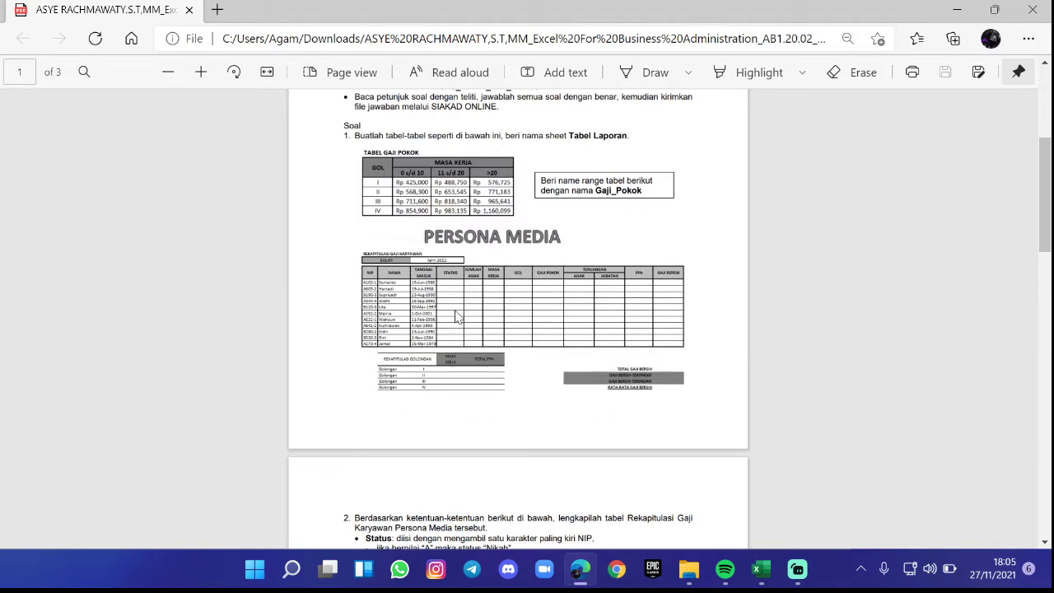
{"action": "scroll", "coordinate": [486, 461], "scroll_direction": "down", "scroll_amount": 1}
{"action": "scroll", "coordinate": [519, 428], "scroll_direction": "up", "scroll_amount": 2}
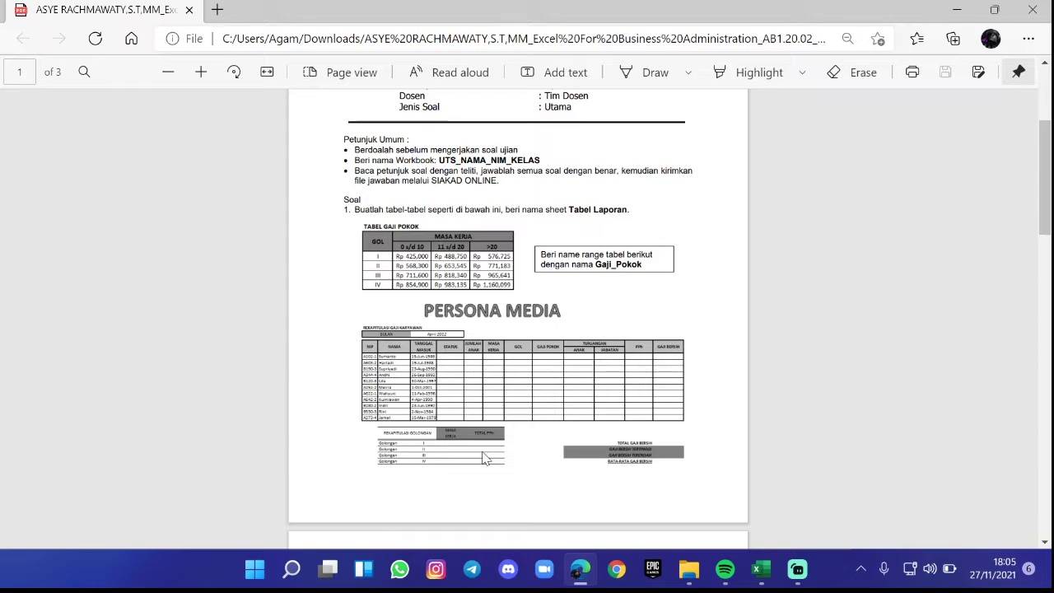
{"action": "scroll", "coordinate": [527, 391], "scroll_direction": "down", "scroll_amount": 2}
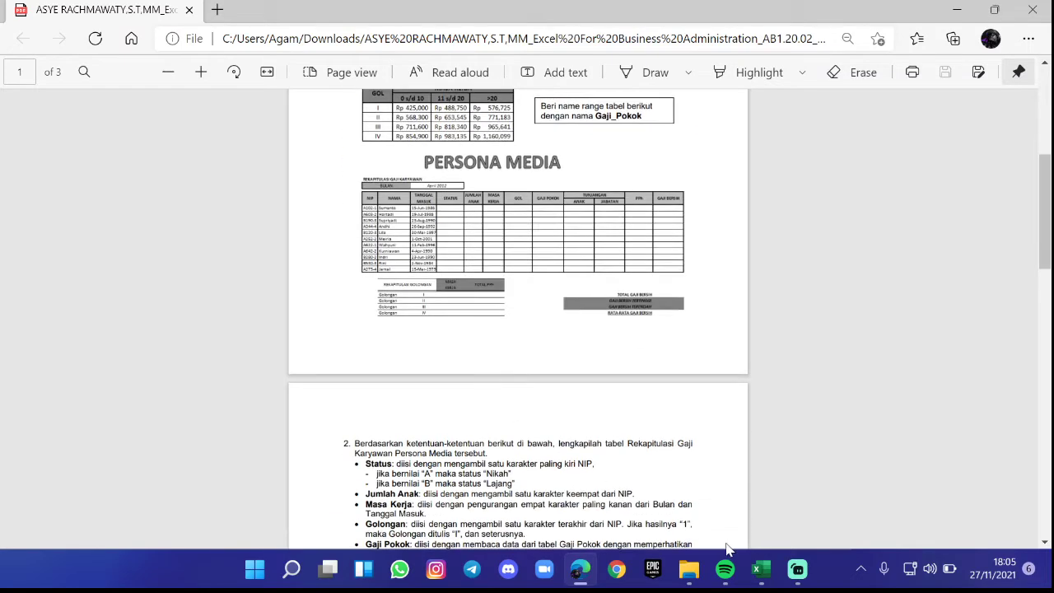
{"action": "scroll", "coordinate": [529, 457], "scroll_direction": "up", "scroll_amount": 1}
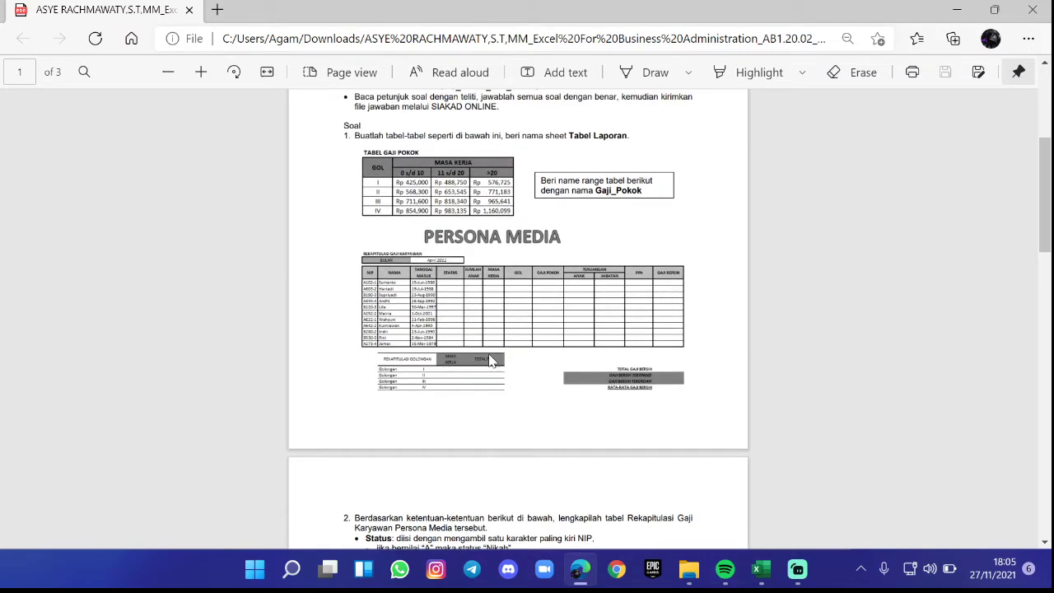
- Switch to the Excel workbook, select D5, and check the Status rule in the exam PDF before returning to Excel
{"action": "left_click", "coordinate": [761, 579]}
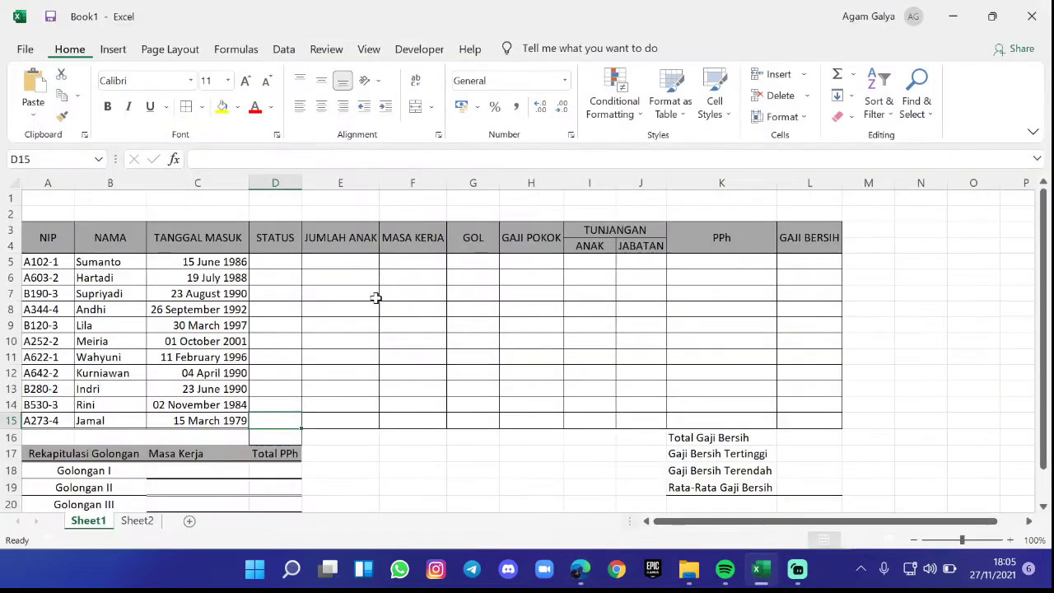
{"action": "left_click", "coordinate": [270, 261]}
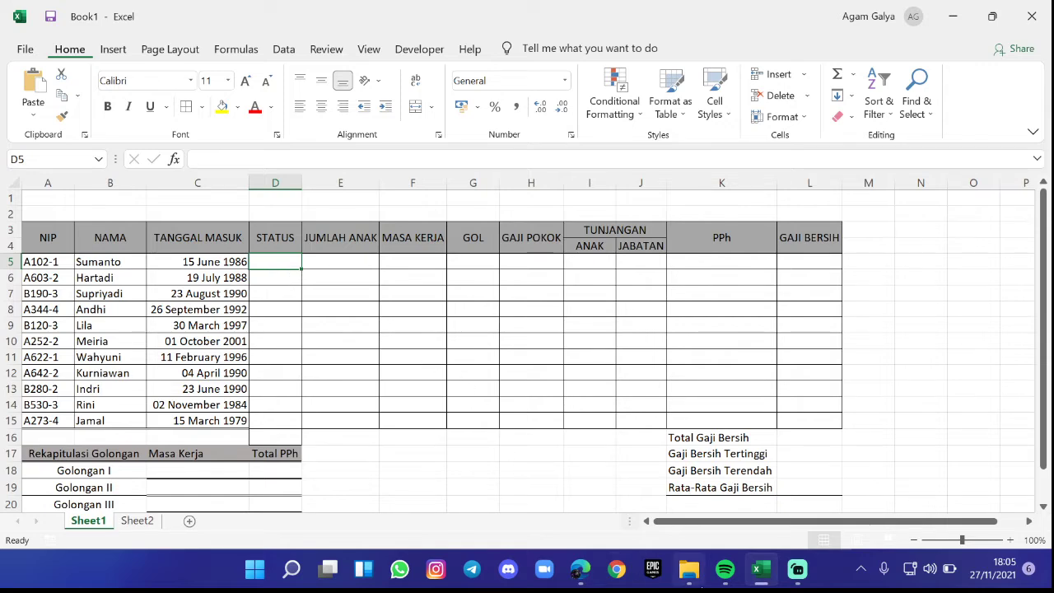
{"action": "mouse_move", "coordinate": [690, 578]}
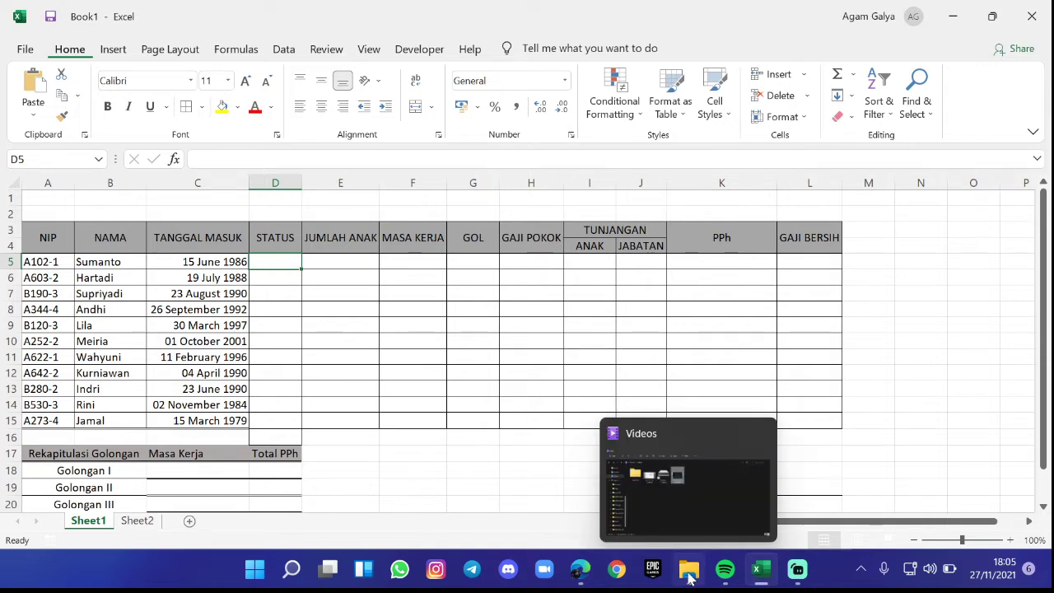
{"action": "left_click", "coordinate": [581, 569]}
{"action": "scroll", "coordinate": [514, 463], "scroll_direction": "down", "scroll_amount": 1}
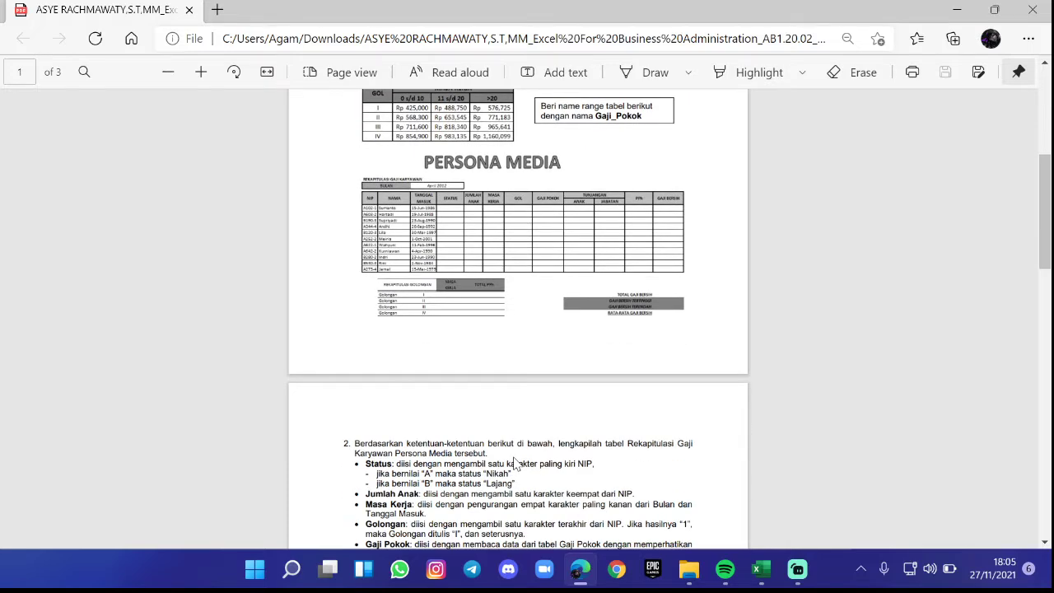
{"action": "scroll", "coordinate": [515, 463], "scroll_direction": "down", "scroll_amount": 1}
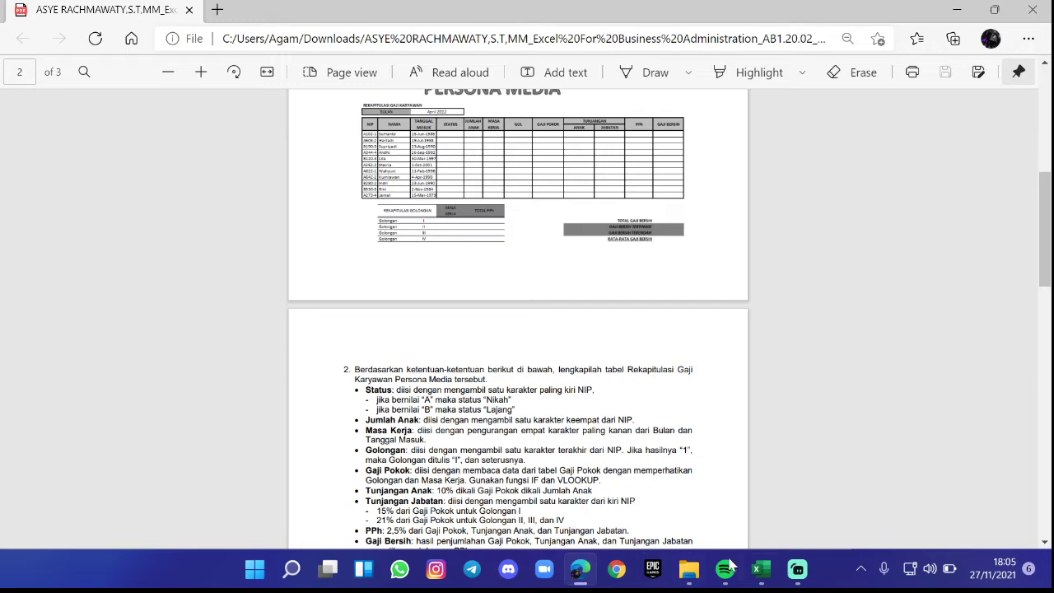
{"action": "left_click", "coordinate": [759, 568]}
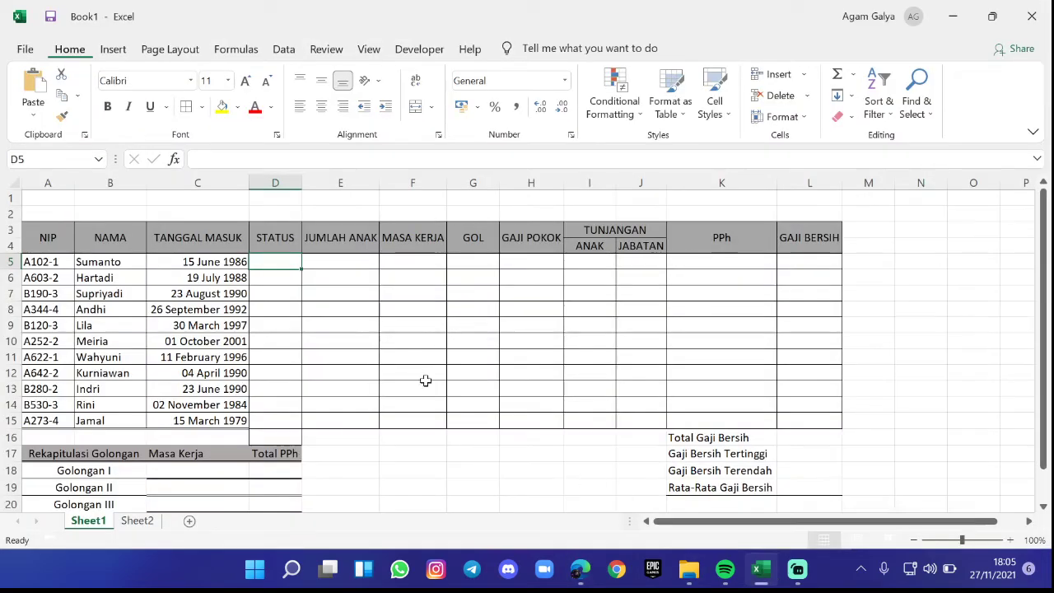
- Begin an IF formula in the first STATUS cell, D5, with the condition LEFT(A5:A15)="A"
{"action": "double_click", "coordinate": [277, 265]}
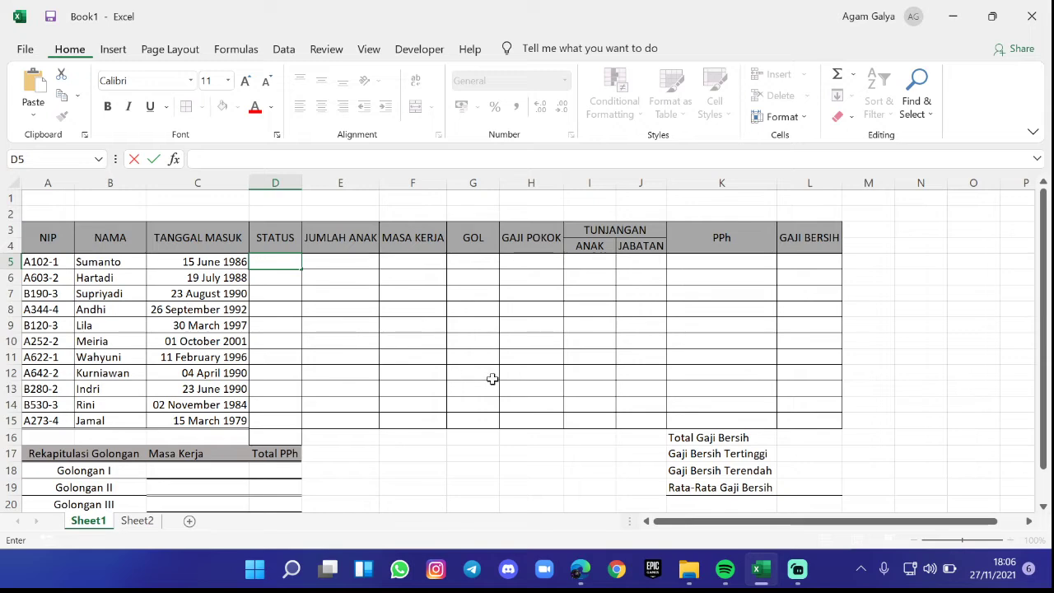
{"action": "type", "text": "="}
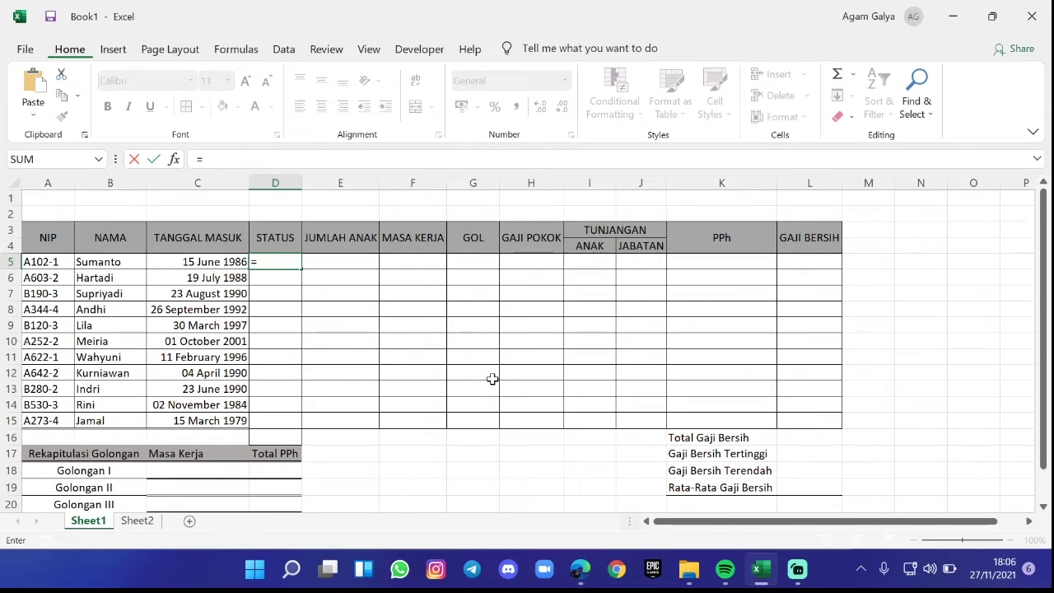
{"action": "type", "text": "if"}
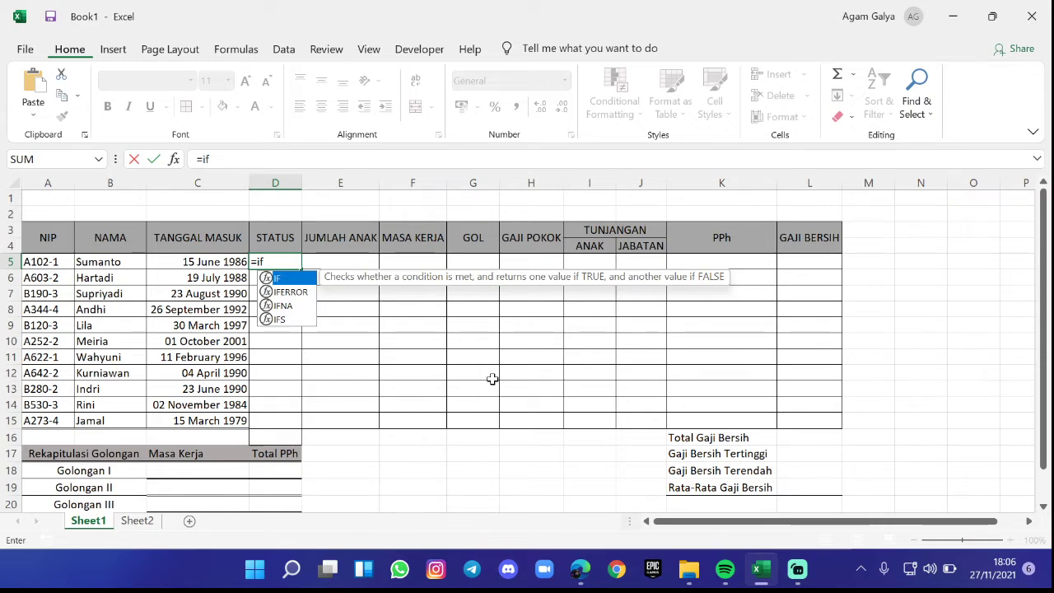
{"action": "key", "text": "Tab"}
{"action": "type", "text": "lef"}
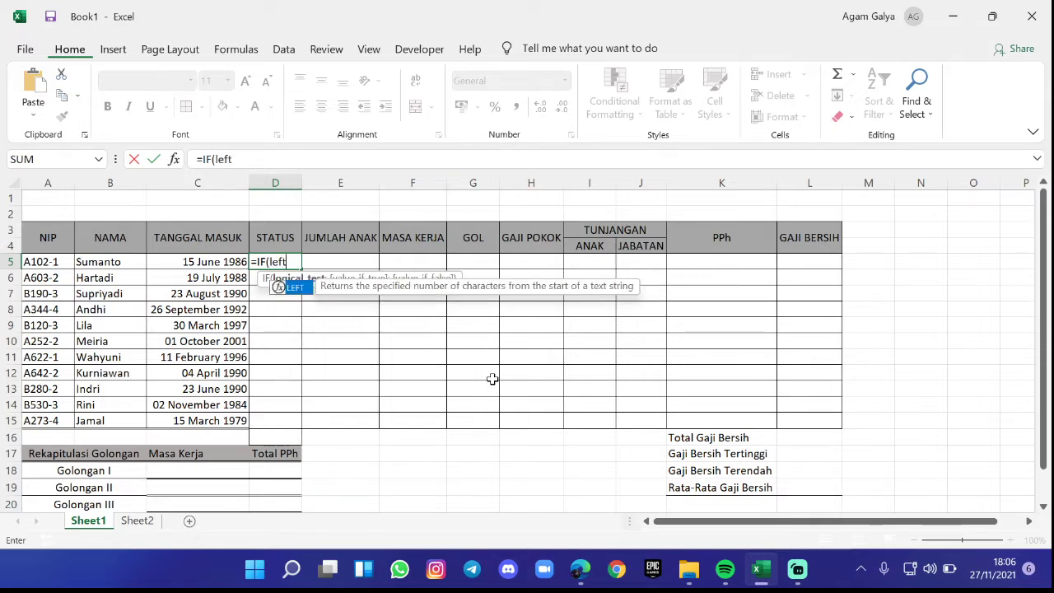
{"action": "type", "text": "t"}
{"action": "key", "text": "Tab"}
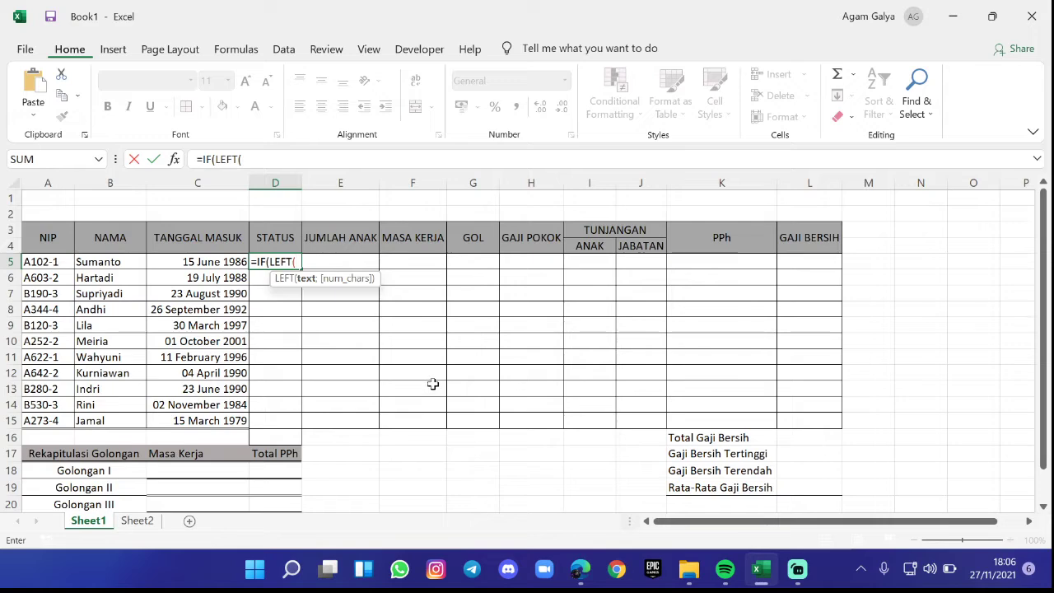
{"action": "left_click", "coordinate": [39, 262]}
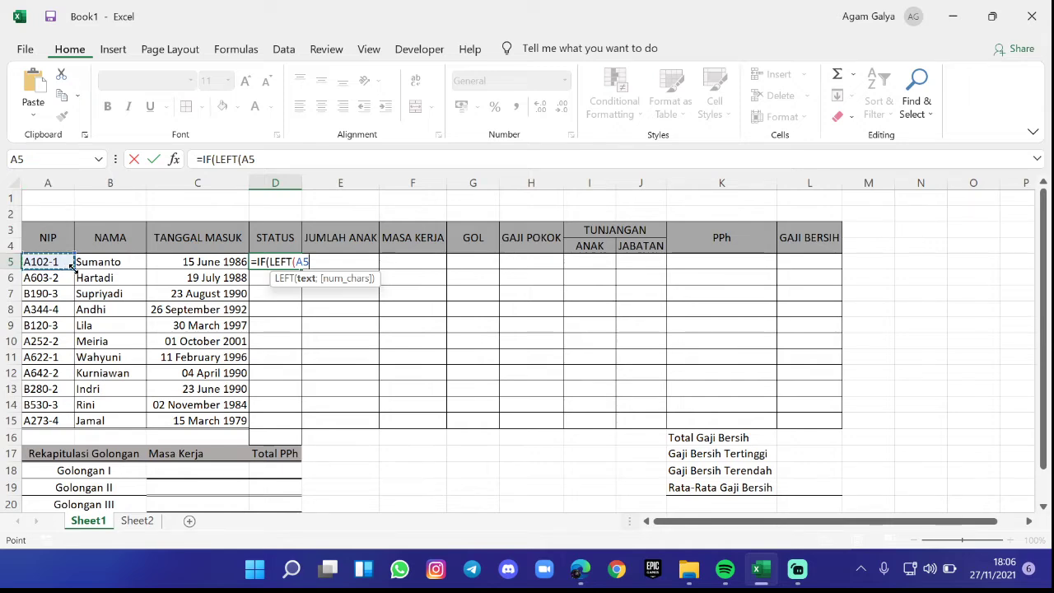
{"action": "left_click_drag", "start_coordinate": [73, 263], "coordinate": [66, 431]}
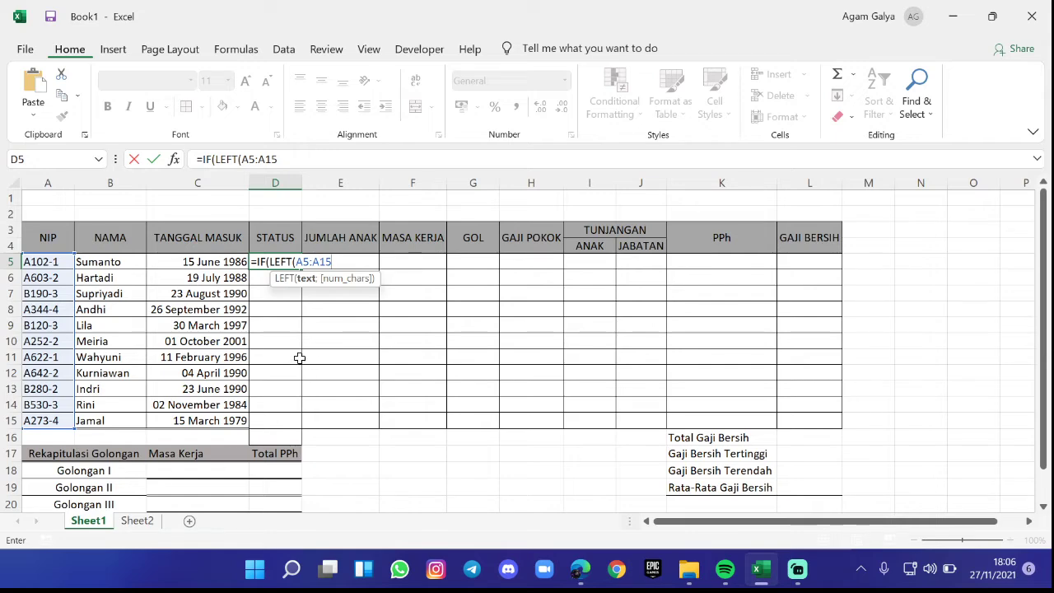
{"action": "type", "text": ")"}
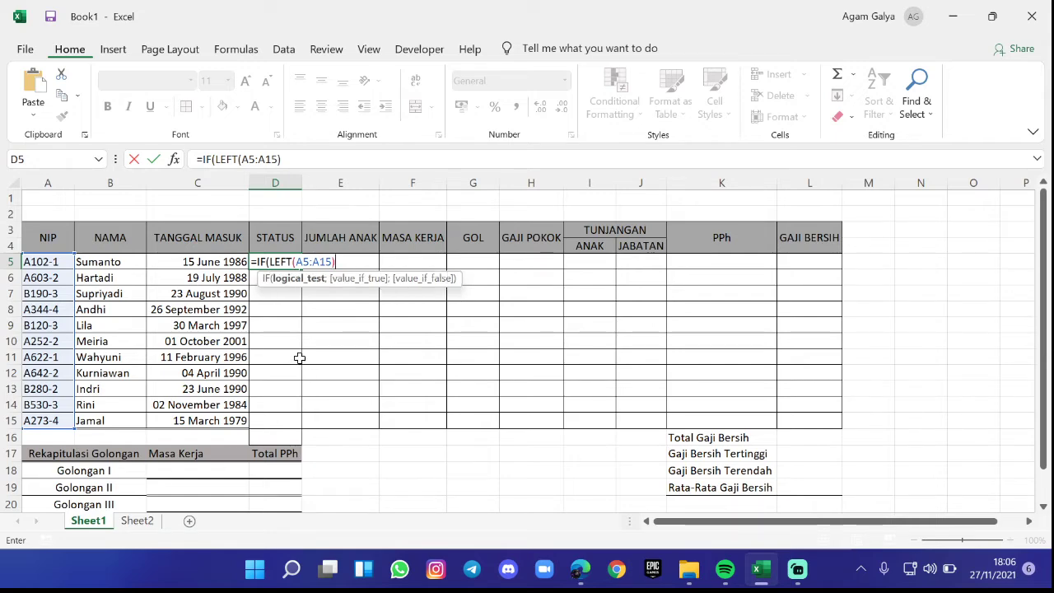
{"action": "type", "text": "="}
{"action": "type", "text": "\"A\""}
- Complete the D5 formula to return "Nikah" when the condition is true and "Lajang" otherwise
{"action": "type", "text": ";"}
{"action": "type", "text": ";"}
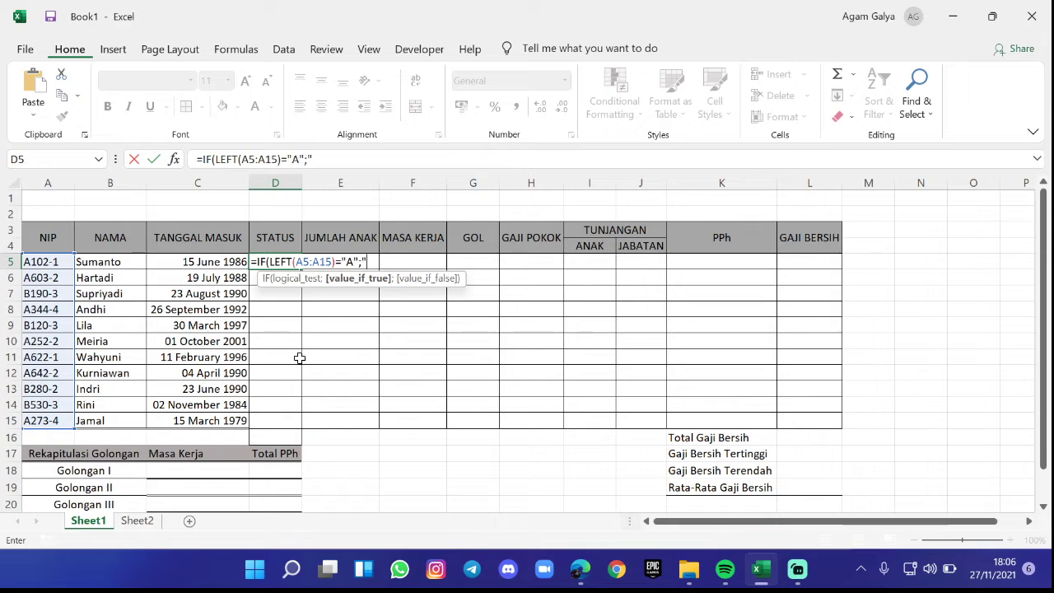
{"action": "type", "text": "\"nikah"}
{"action": "key", "text": "BackSpace"}
{"action": "key", "text": "BackSpace"}
{"action": "key", "text": "BackSpace"}
{"action": "type", "text": "Nikah"}
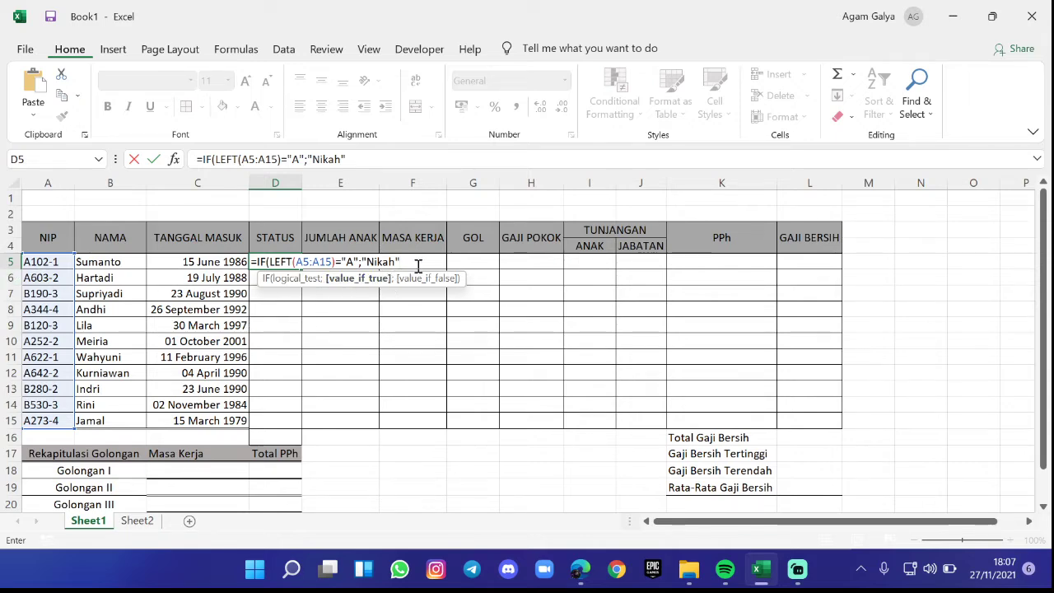
{"action": "type", "text": ";"}
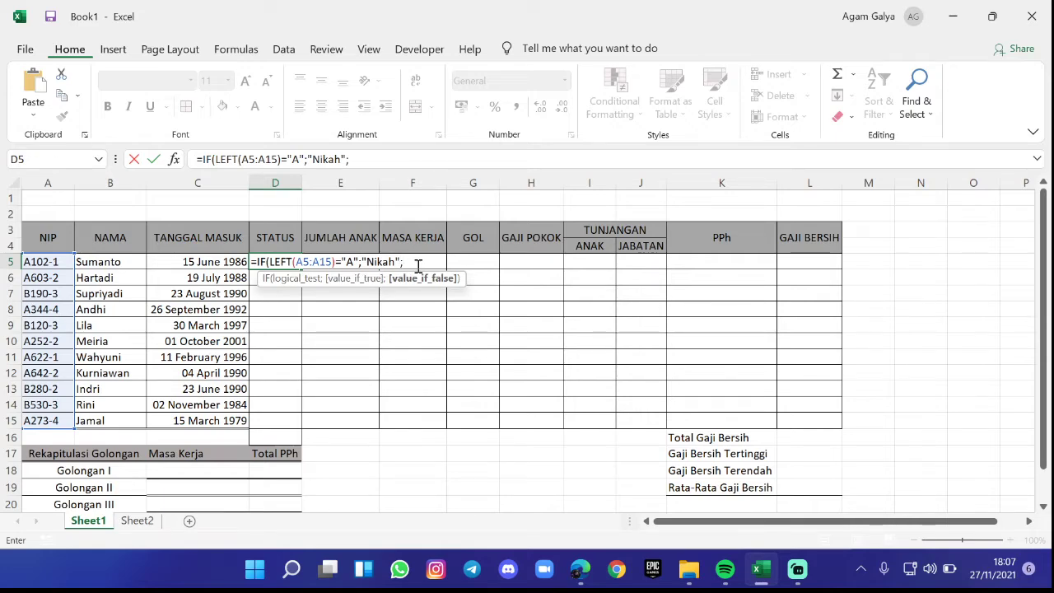
{"action": "type", "text": "\"Lajang"}
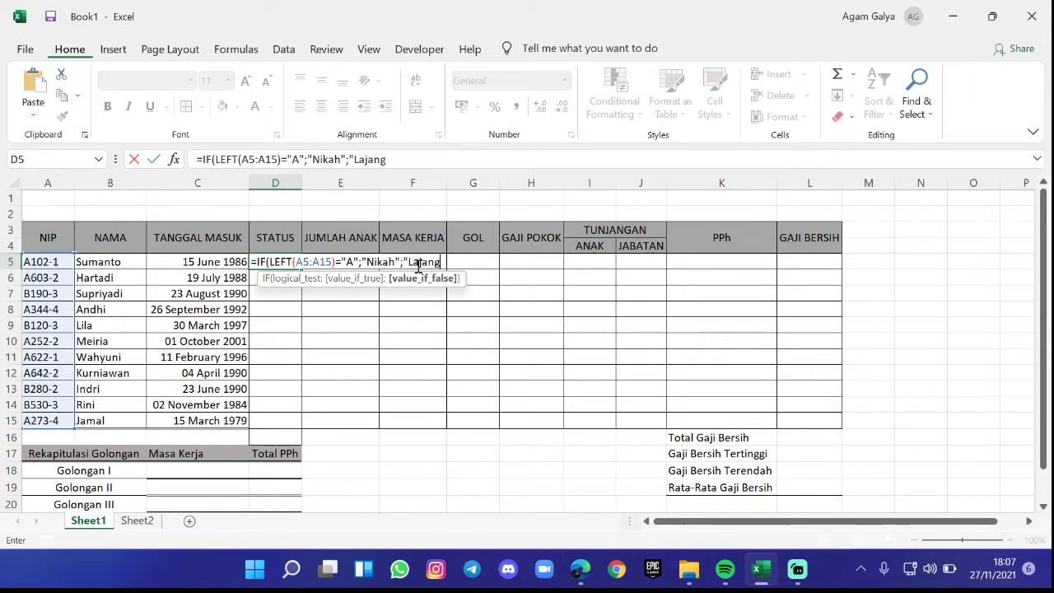
{"action": "type", "text": "\""}
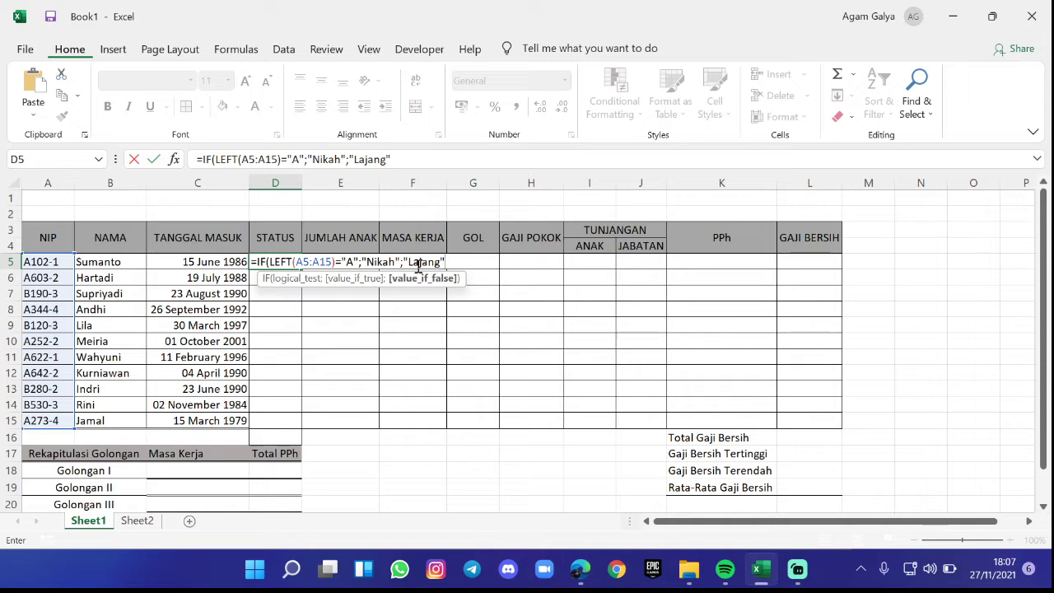
{"action": "type", "text": ")"}
{"action": "key", "text": "Return"}
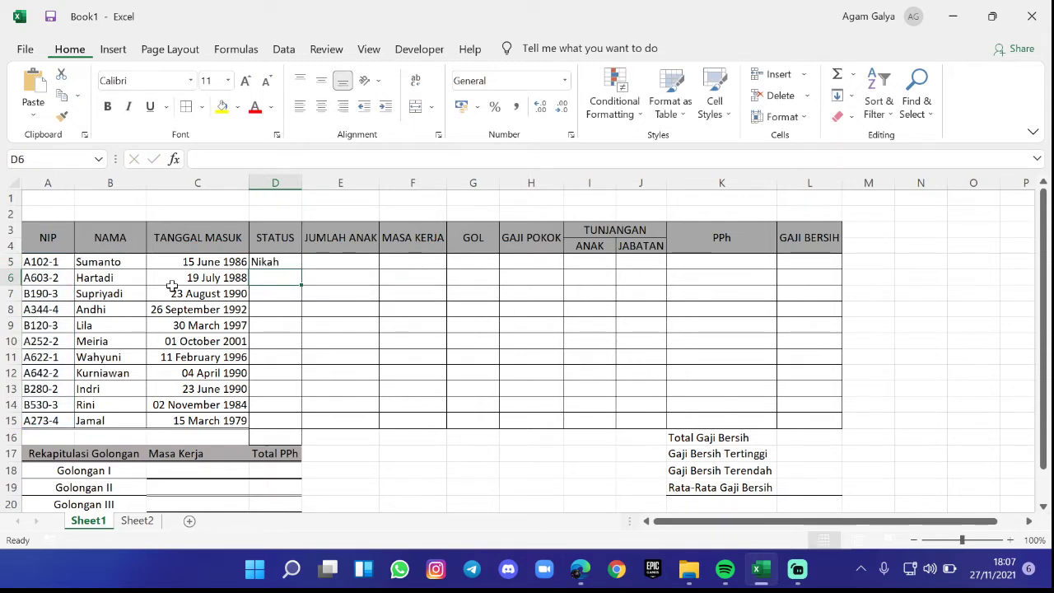
- Fill the STATUS formula from D5 down through D15
{"action": "left_click", "coordinate": [288, 262]}
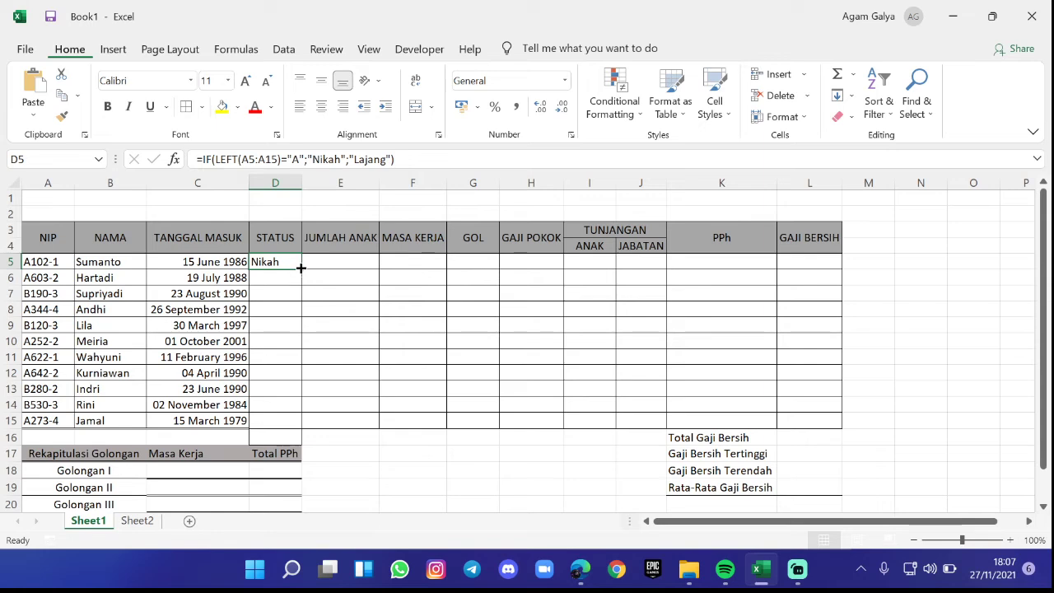
{"action": "left_click_drag", "start_coordinate": [301, 269], "coordinate": [285, 431]}
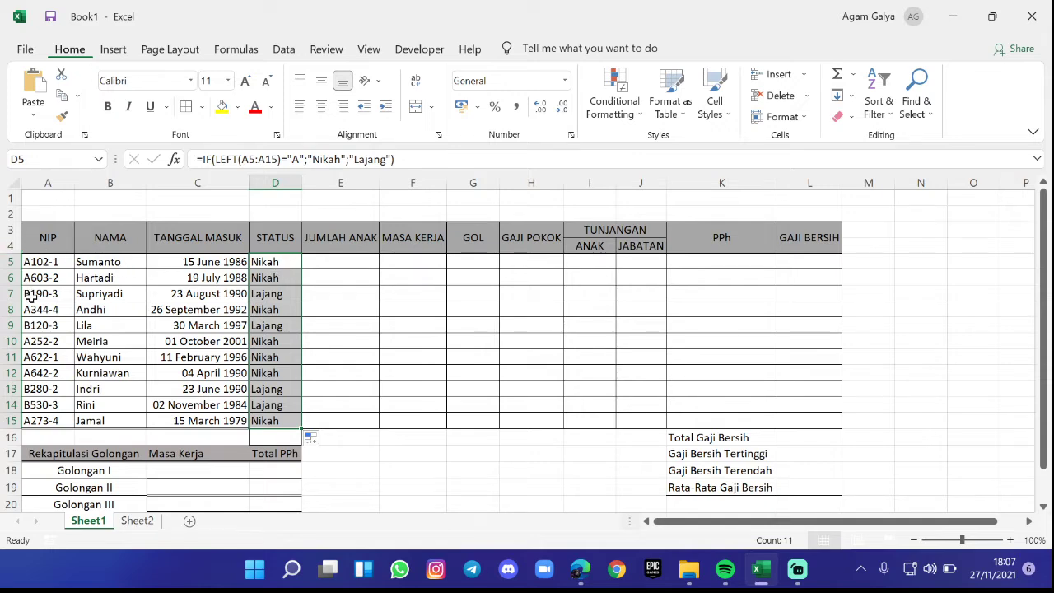
- Select the first JUMLAH ANAK cell, E5, check the Jumlah Anak rule in the exam PDF, and return to Excel
{"action": "left_click", "coordinate": [337, 303]}
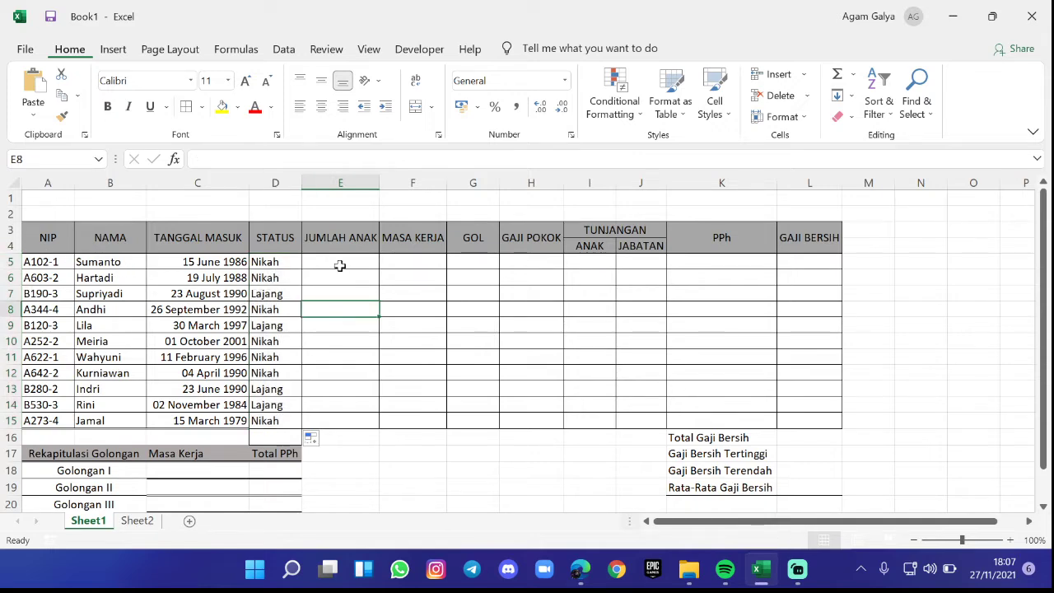
{"action": "left_click", "coordinate": [340, 262]}
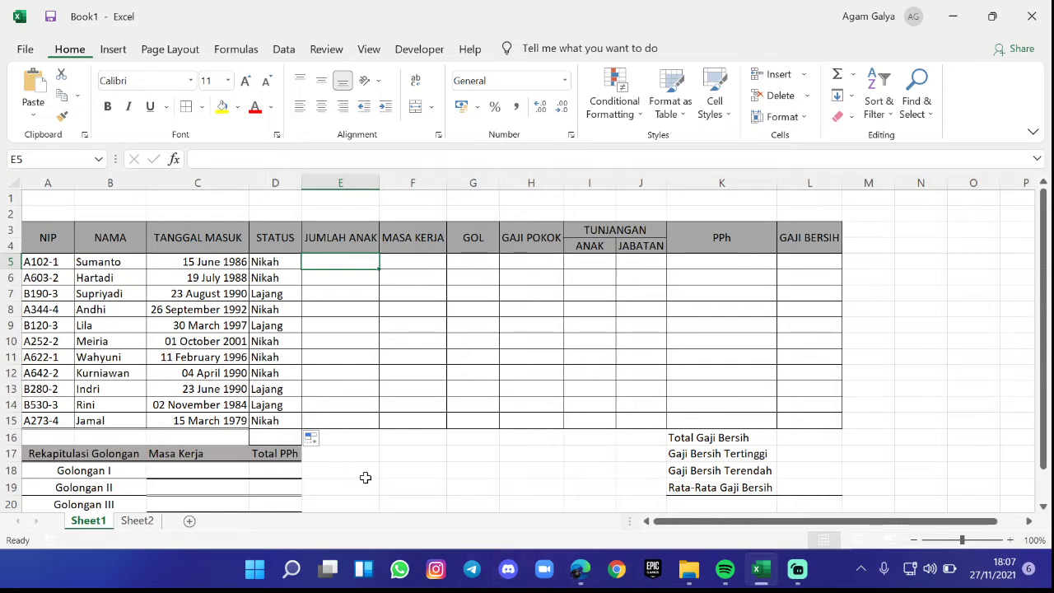
{"action": "left_click", "coordinate": [581, 568]}
{"action": "scroll", "coordinate": [403, 329], "scroll_direction": "down", "scroll_amount": 1}
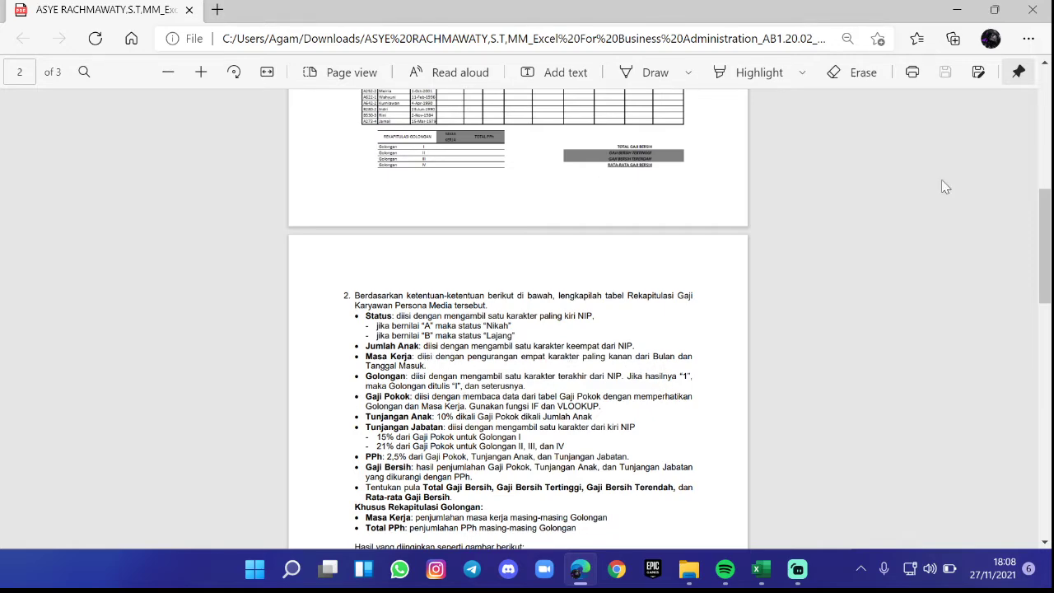
{"action": "left_click", "coordinate": [957, 10]}
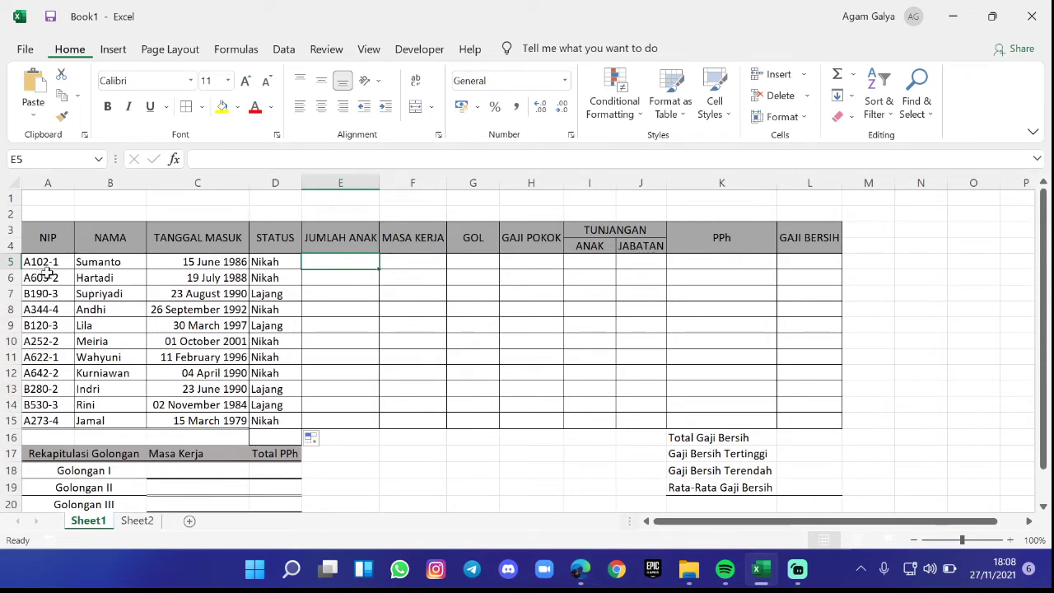
- Enter =MID(A5;4;1) in E5 and fill the formula down through E15
{"action": "double_click", "coordinate": [323, 263]}
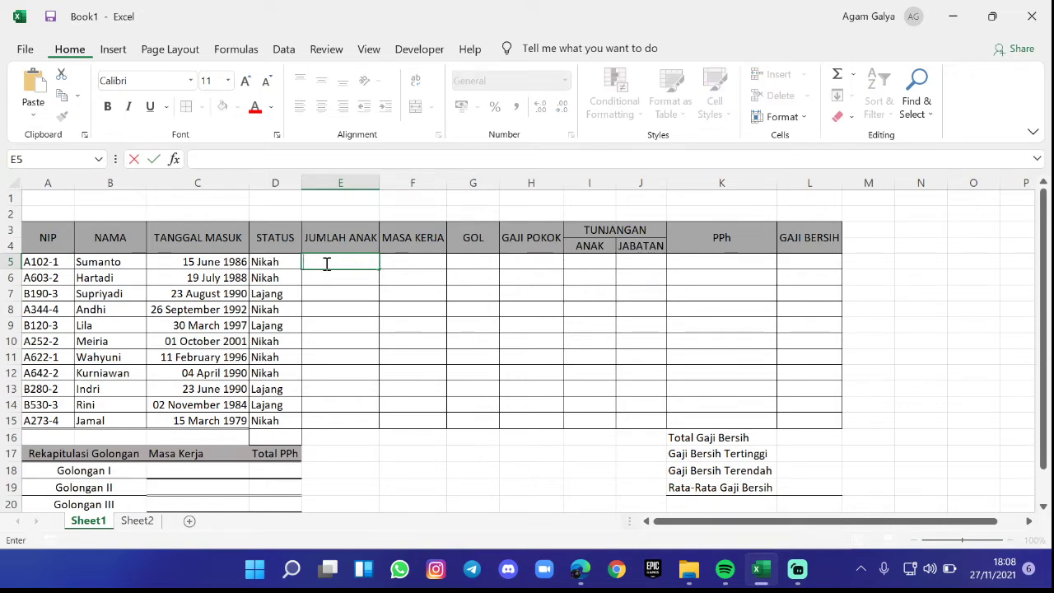
{"action": "type", "text": "=mid"}
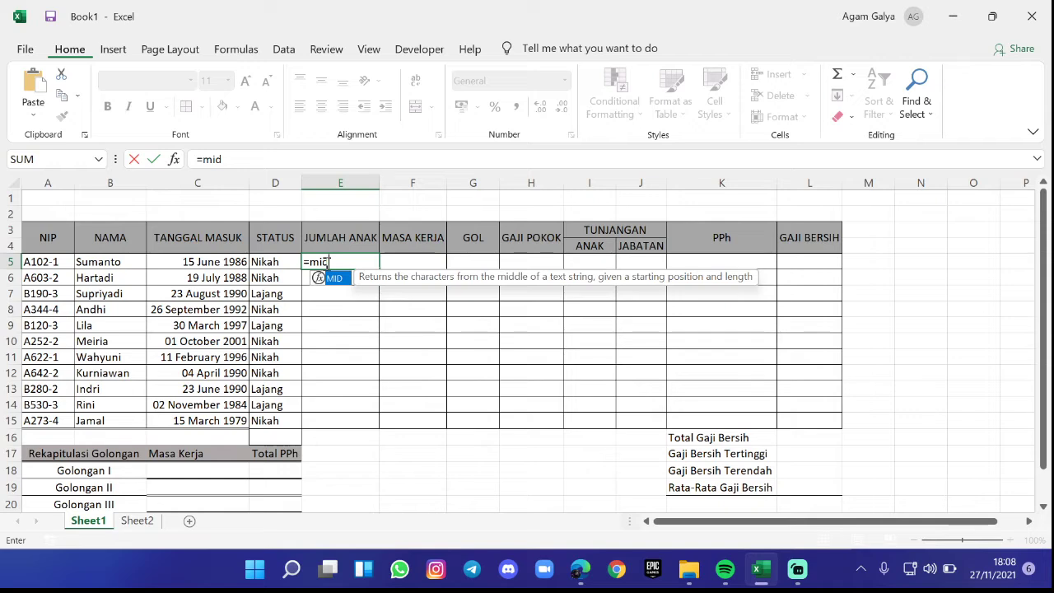
{"action": "key", "text": "Tab"}
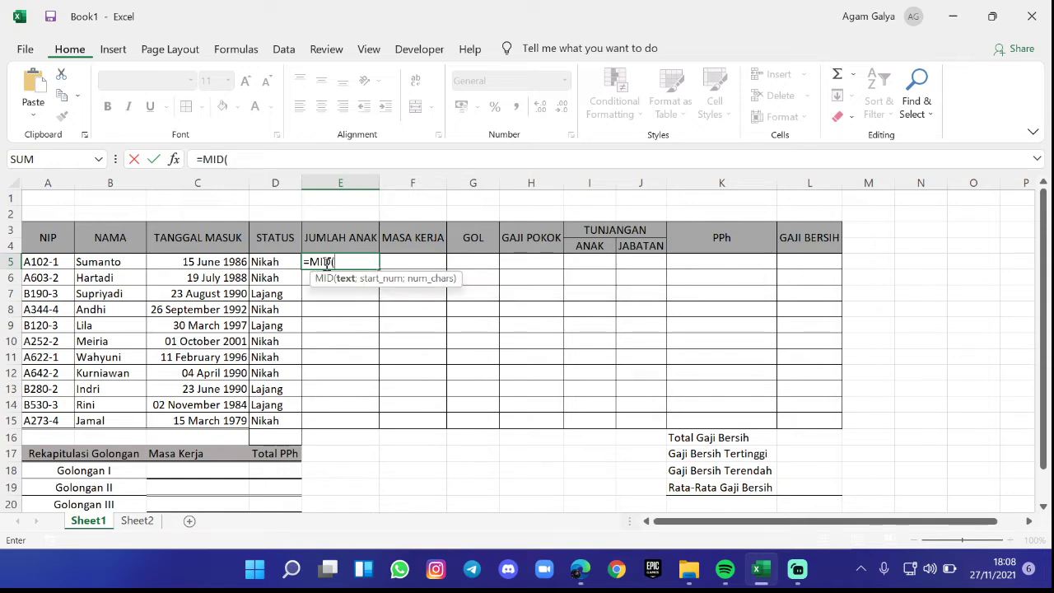
{"action": "left_click", "coordinate": [36, 263]}
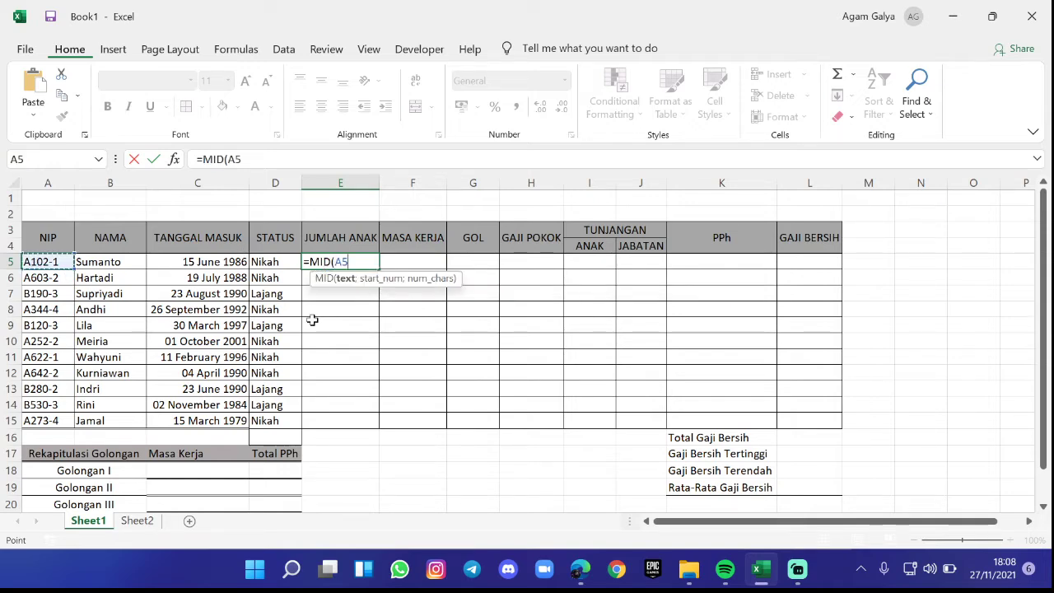
{"action": "type", "text": ";"}
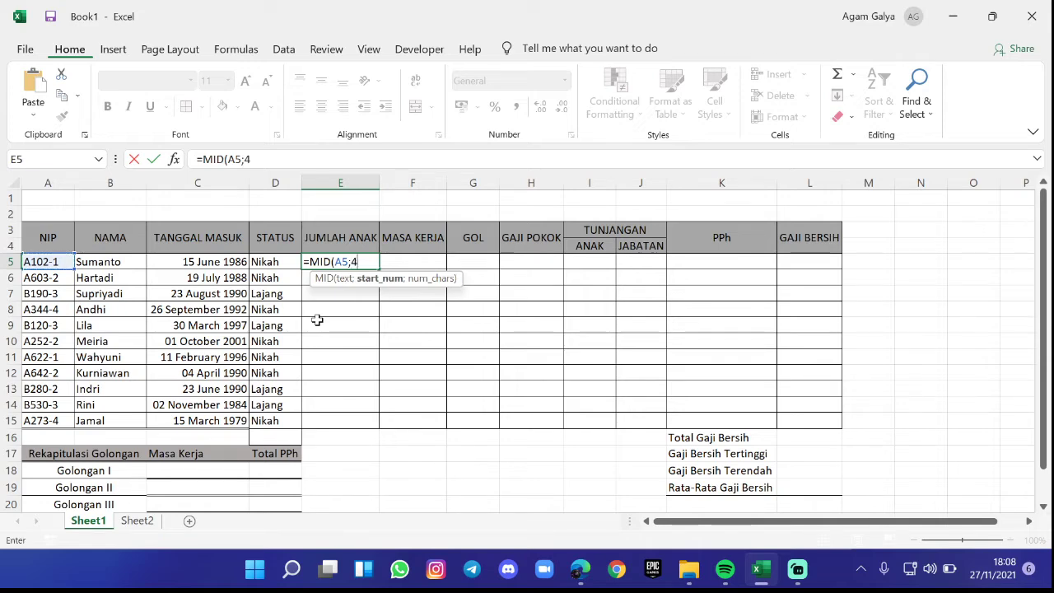
{"action": "type", "text": "4;1"}
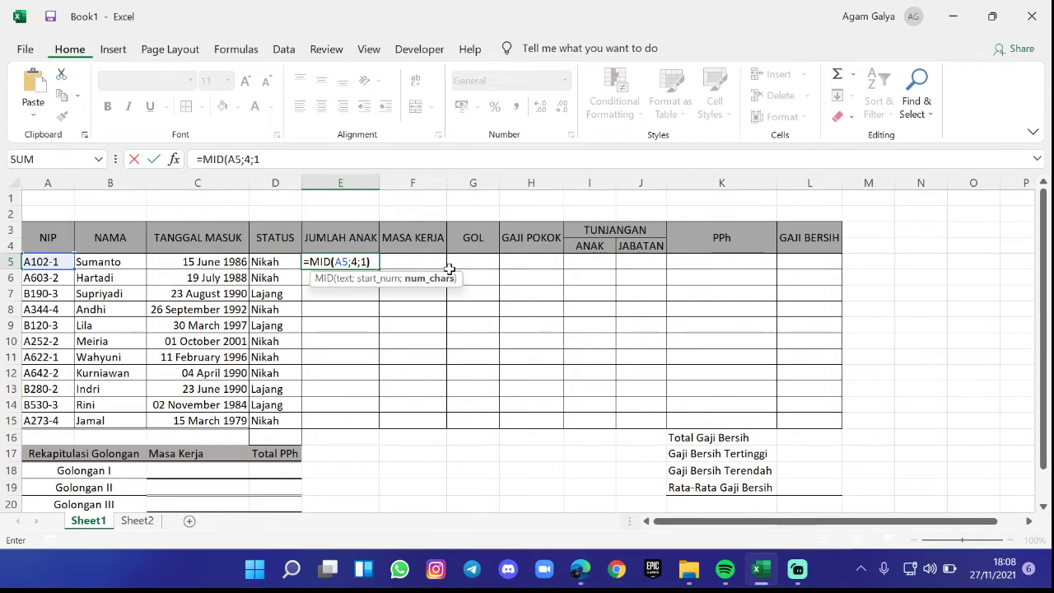
{"action": "key", "text": "Return"}
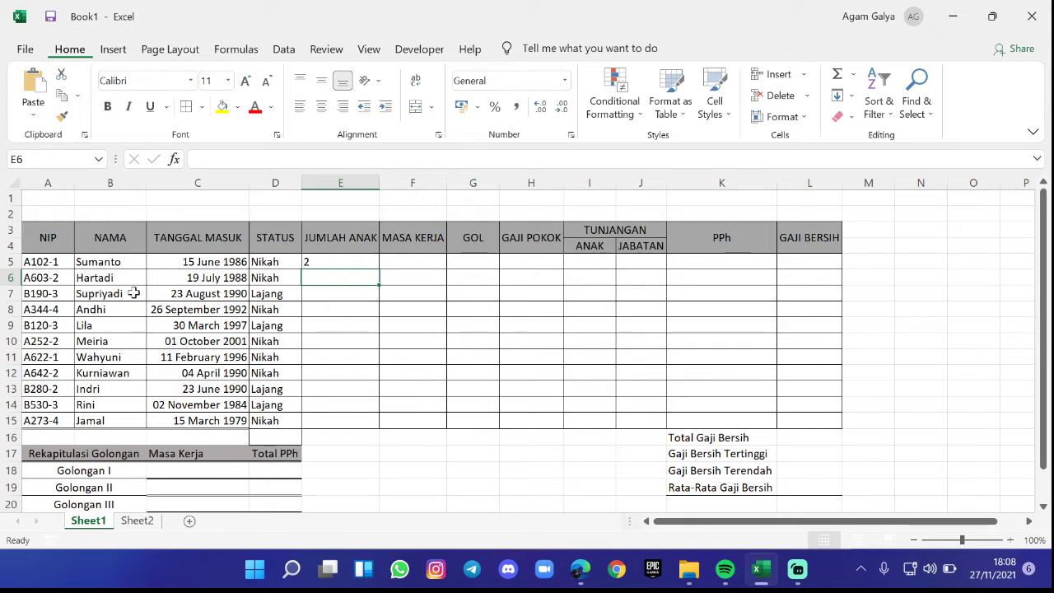
{"action": "left_click", "coordinate": [332, 263]}
{"action": "left_click_drag", "start_coordinate": [379, 268], "coordinate": [373, 417]}
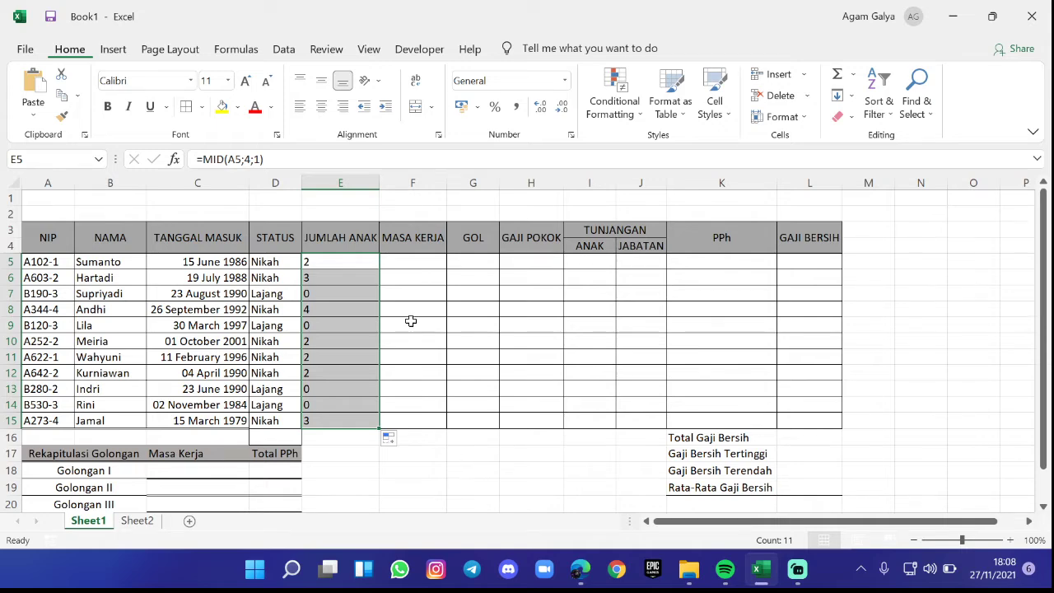
- Select F5, check the Masa Kerja rule and the Bulan entry above the salary table in the exam PDF, and return to Excel
{"action": "left_click", "coordinate": [425, 258]}
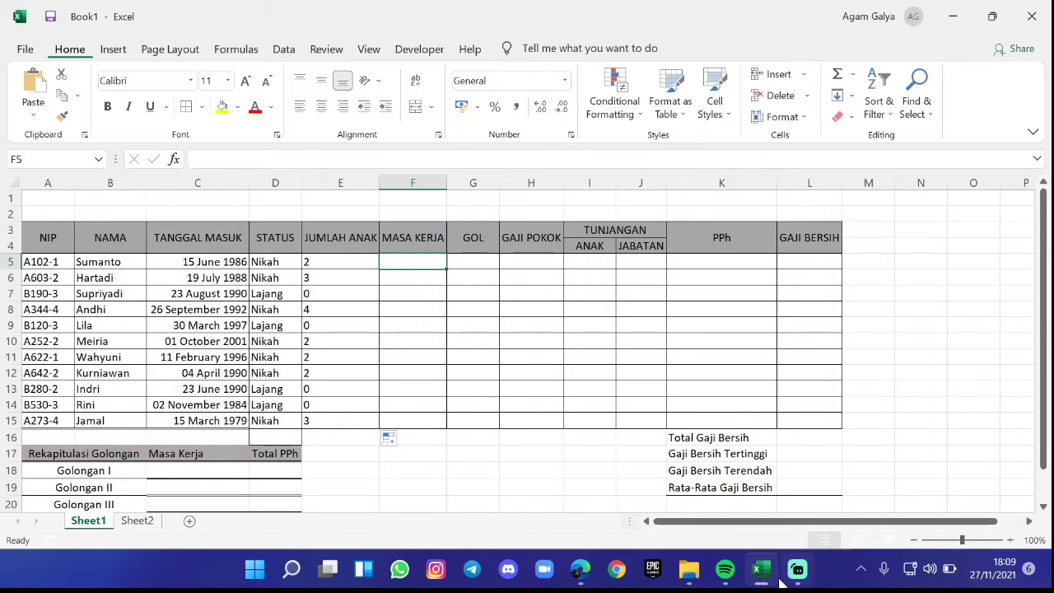
{"action": "mouse_move", "coordinate": [690, 580]}
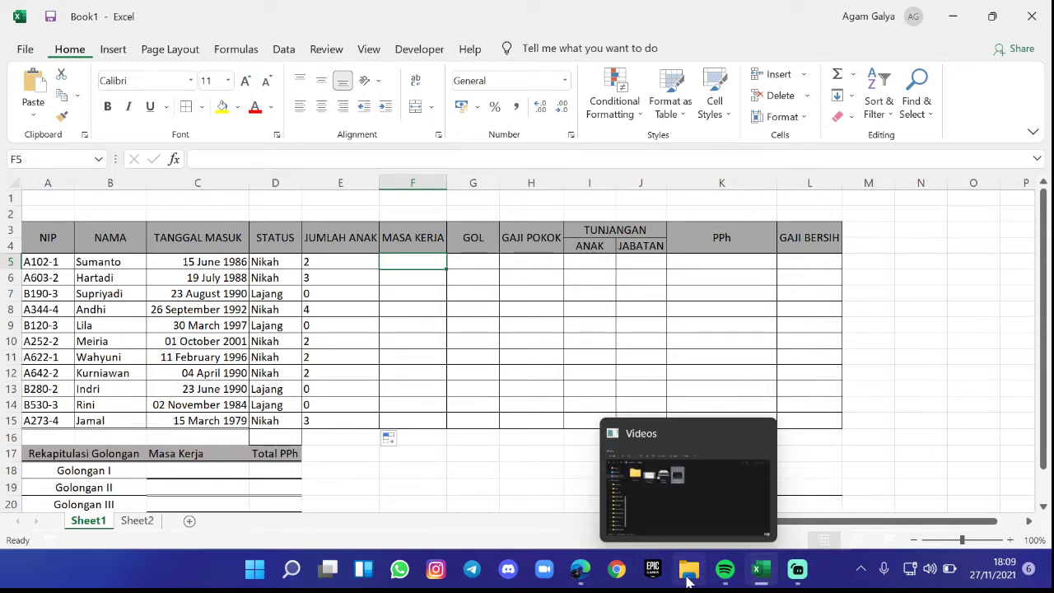
{"action": "mouse_move", "coordinate": [581, 576]}
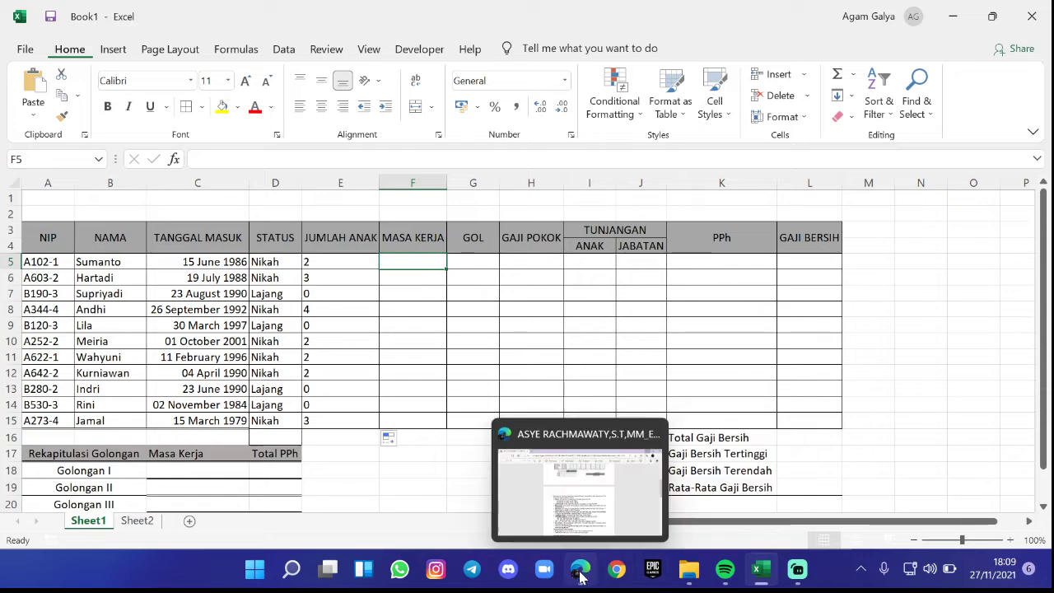
{"action": "left_click", "coordinate": [581, 568]}
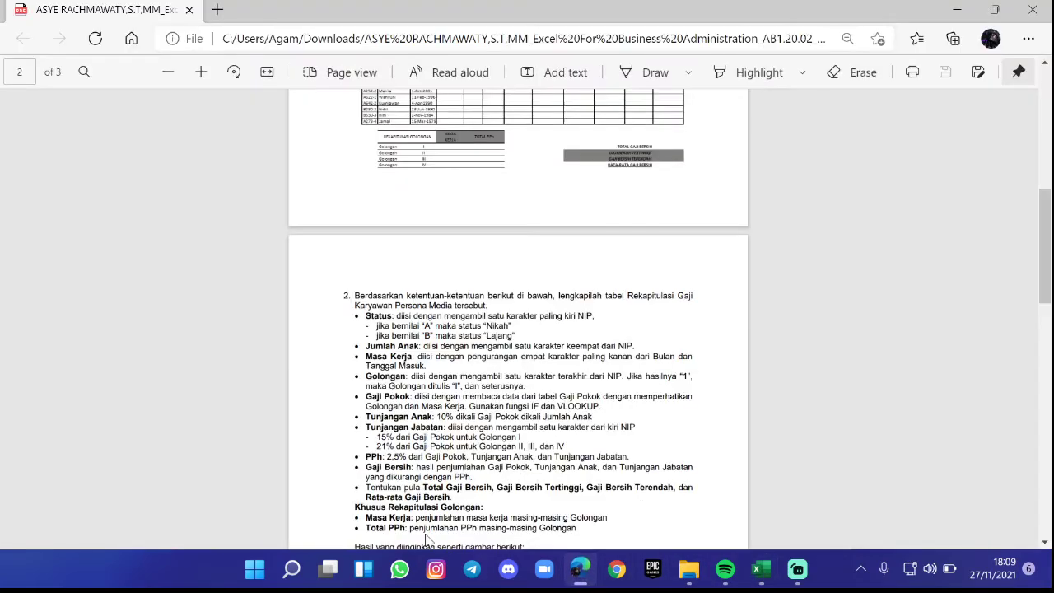
{"action": "scroll", "coordinate": [398, 492], "scroll_direction": "up", "scroll_amount": 4}
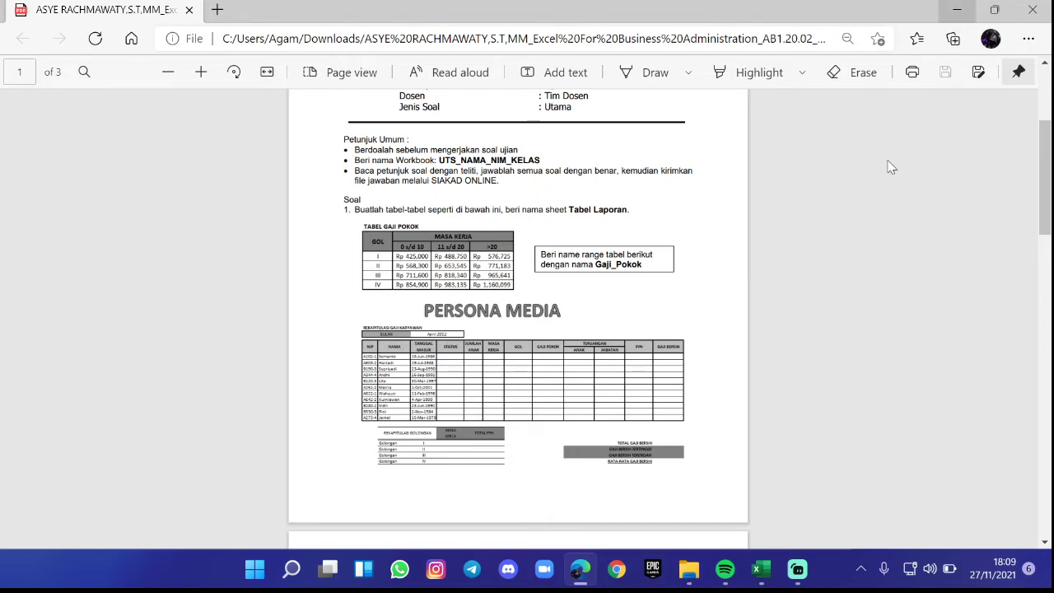
{"action": "scroll", "coordinate": [511, 475], "scroll_direction": "down", "scroll_amount": 5}
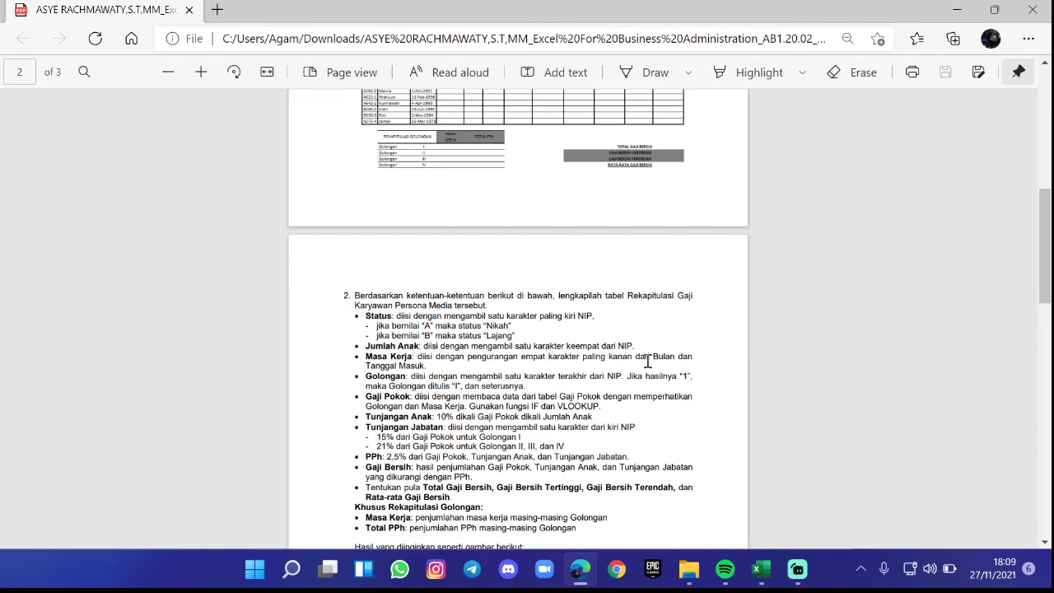
{"action": "scroll", "coordinate": [499, 398], "scroll_direction": "up", "scroll_amount": 5}
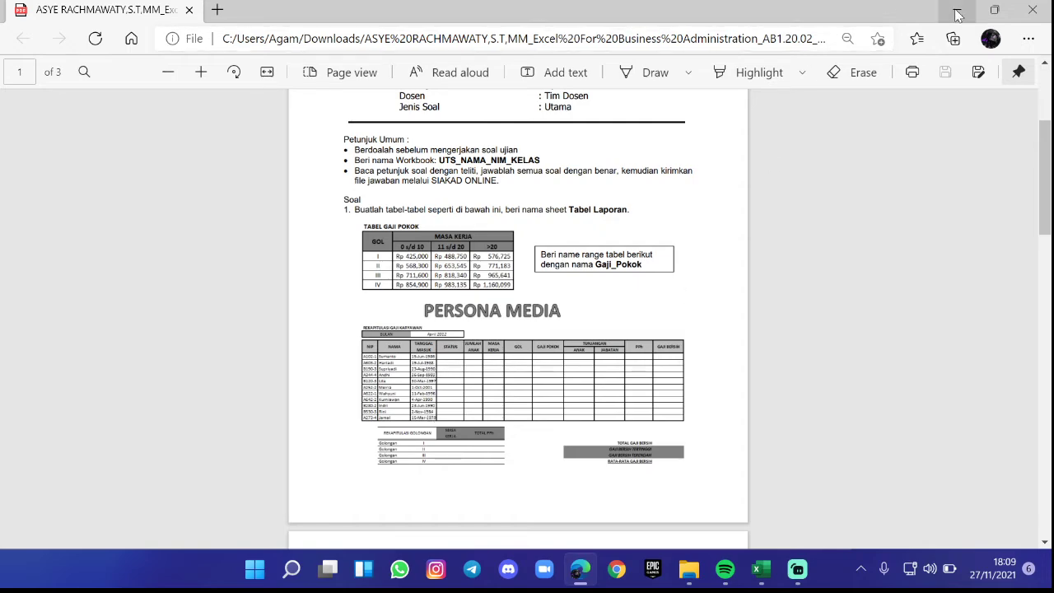
{"action": "left_click", "coordinate": [761, 568]}
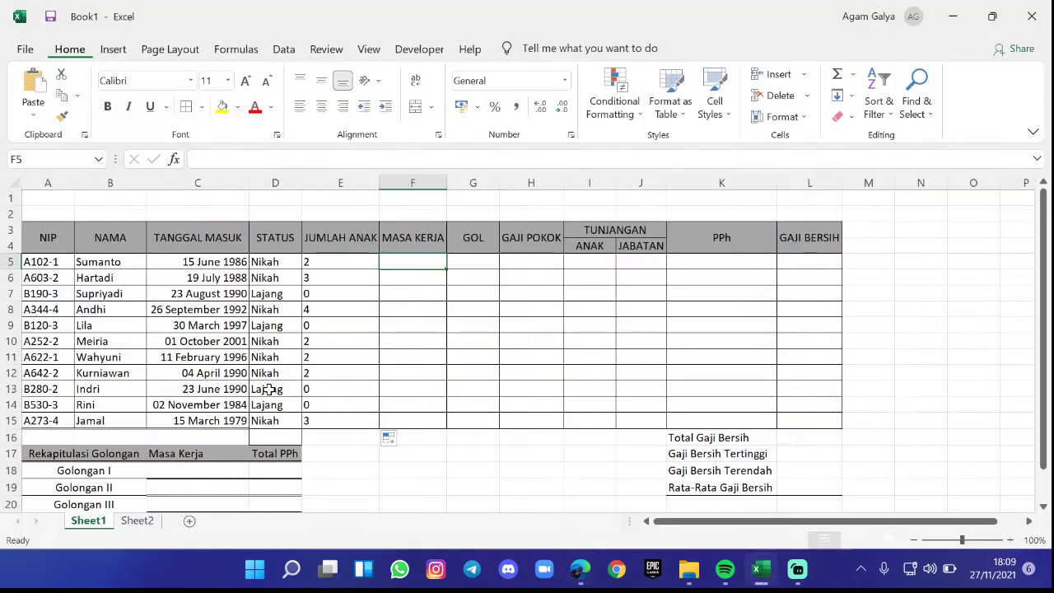
- Add the label Bulan in B2 and enter April 2012 in C2, as given in the exam PDF
{"action": "double_click", "coordinate": [111, 215]}
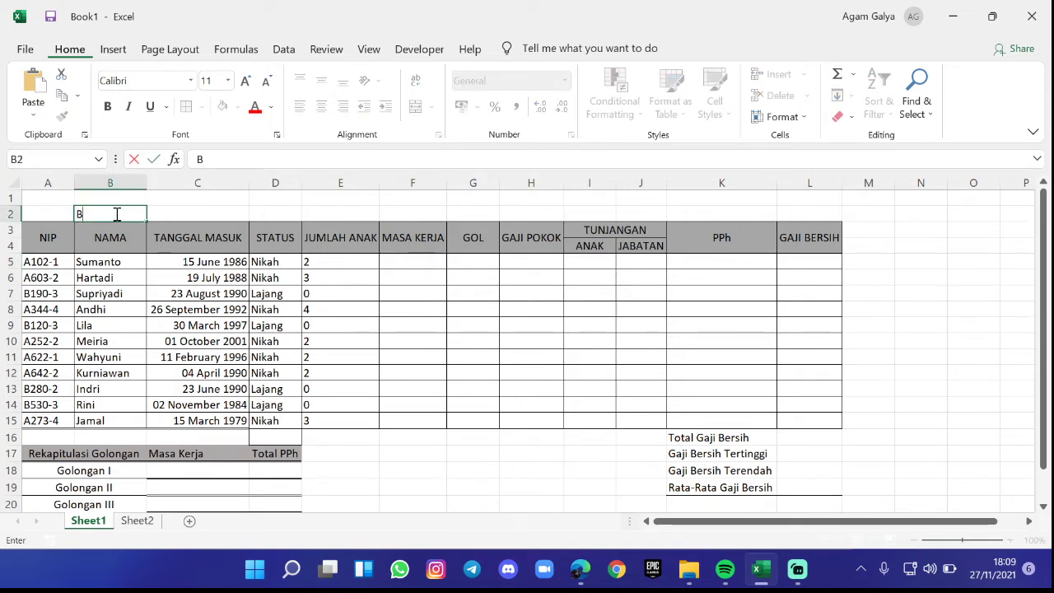
{"action": "type", "text": "Bulan"}
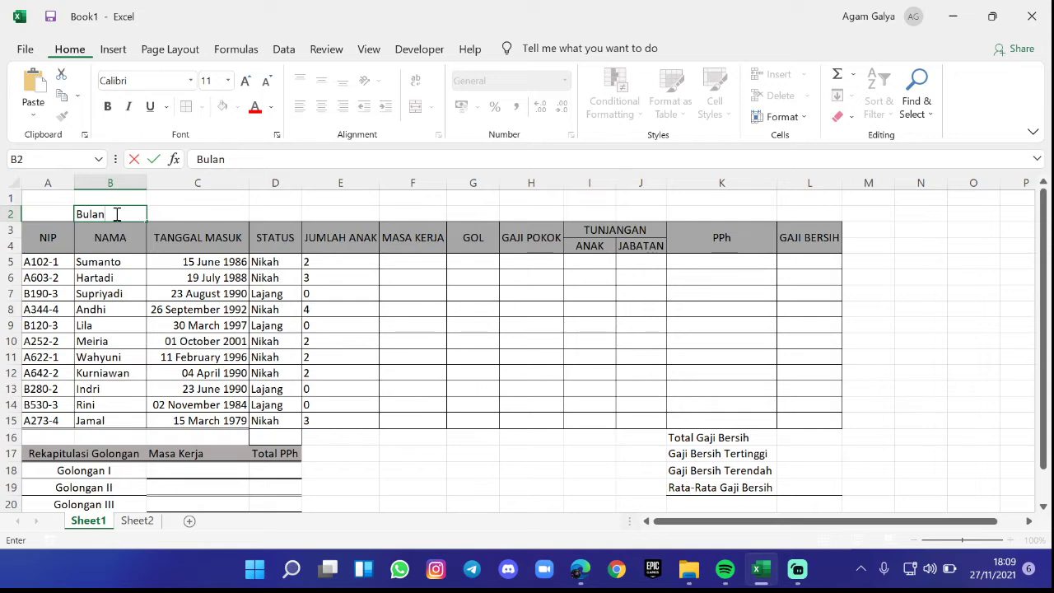
{"action": "left_click", "coordinate": [165, 211]}
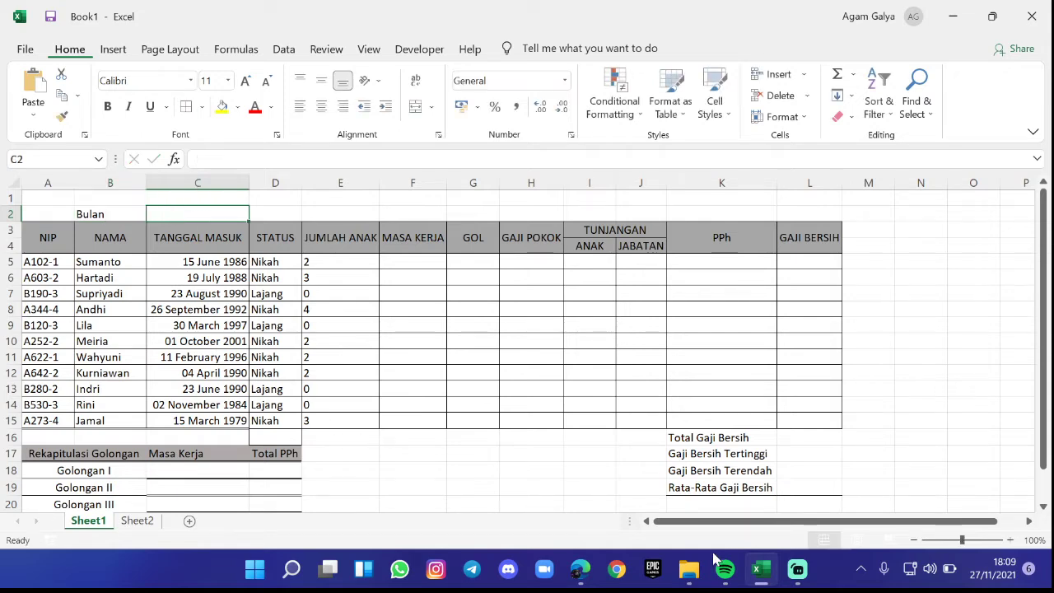
{"action": "left_click", "coordinate": [581, 568]}
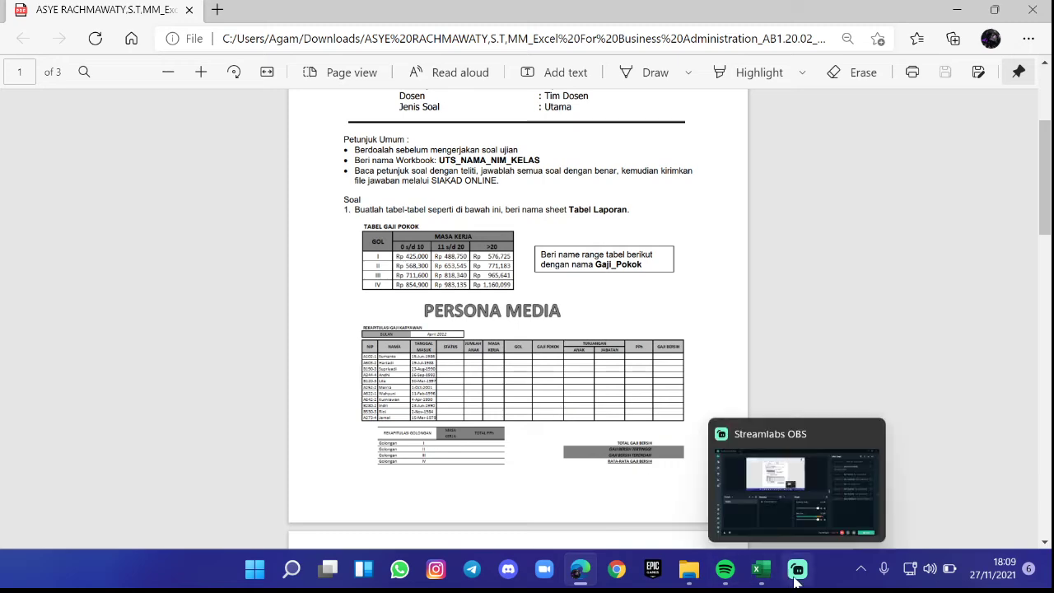
{"action": "left_click", "coordinate": [762, 570]}
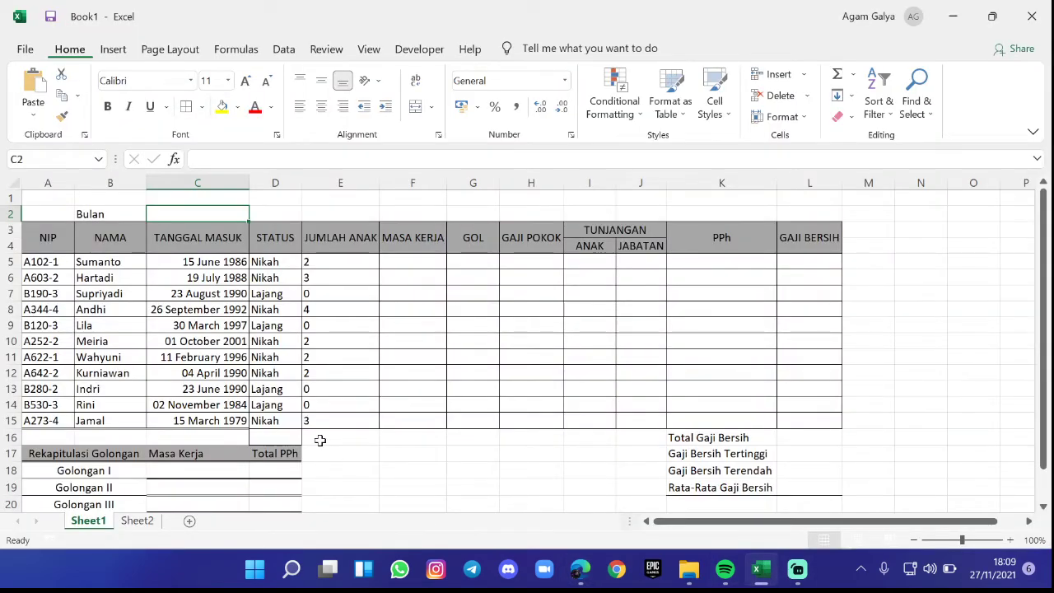
{"action": "type", "text": "April"}
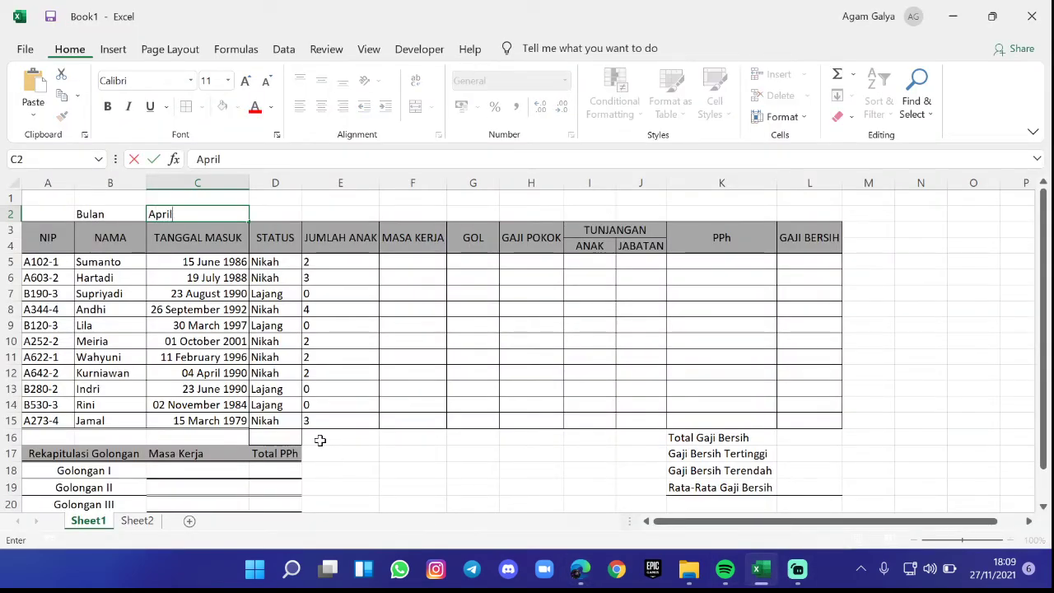
{"action": "type", "text": " 2012"}
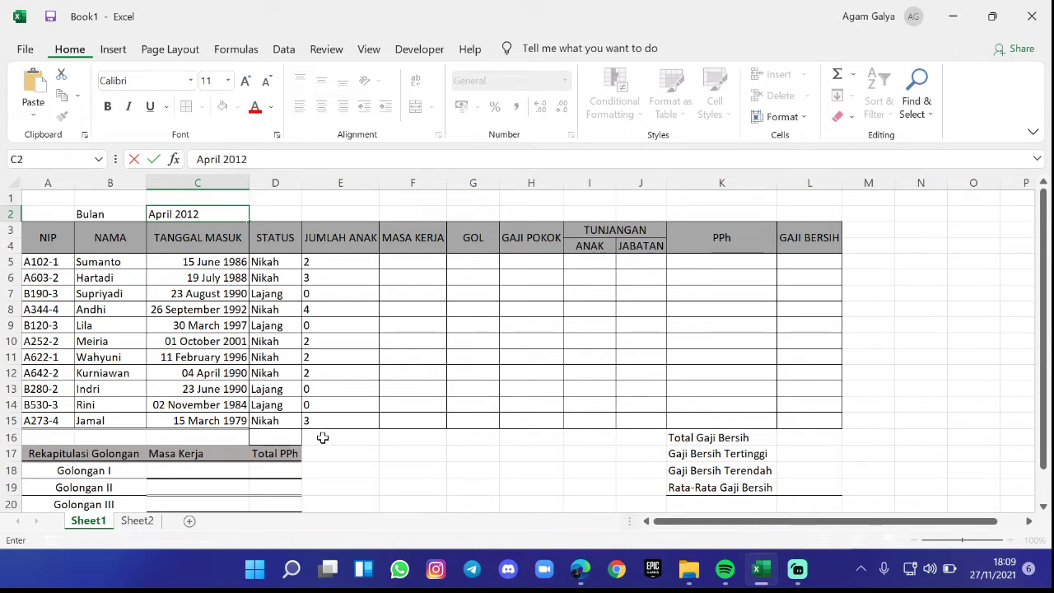
{"action": "left_click", "coordinate": [376, 388]}
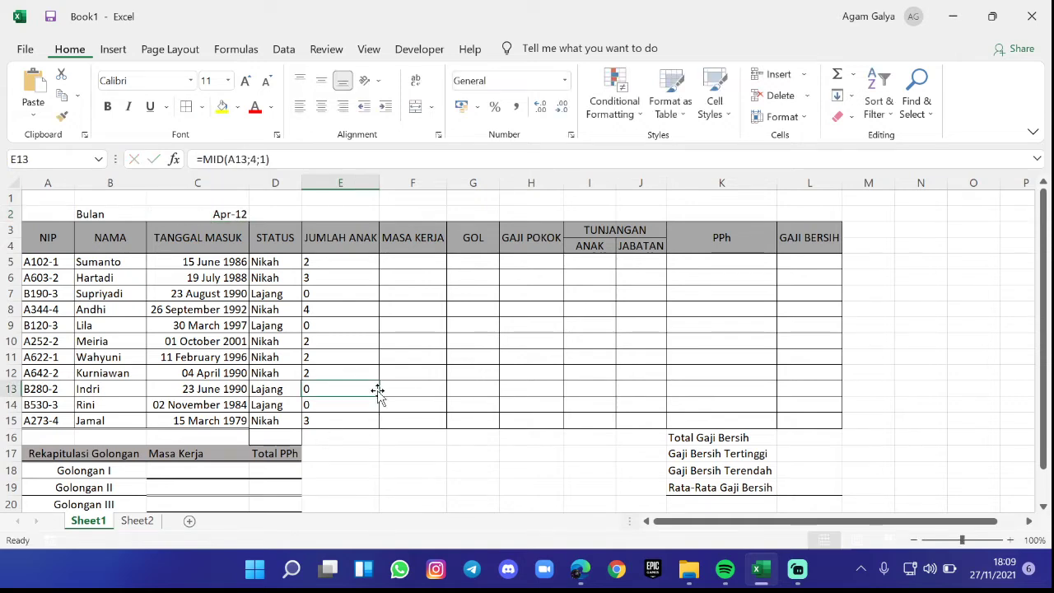
- Format the month value in C2 as Long Date
{"action": "left_click", "coordinate": [239, 212]}
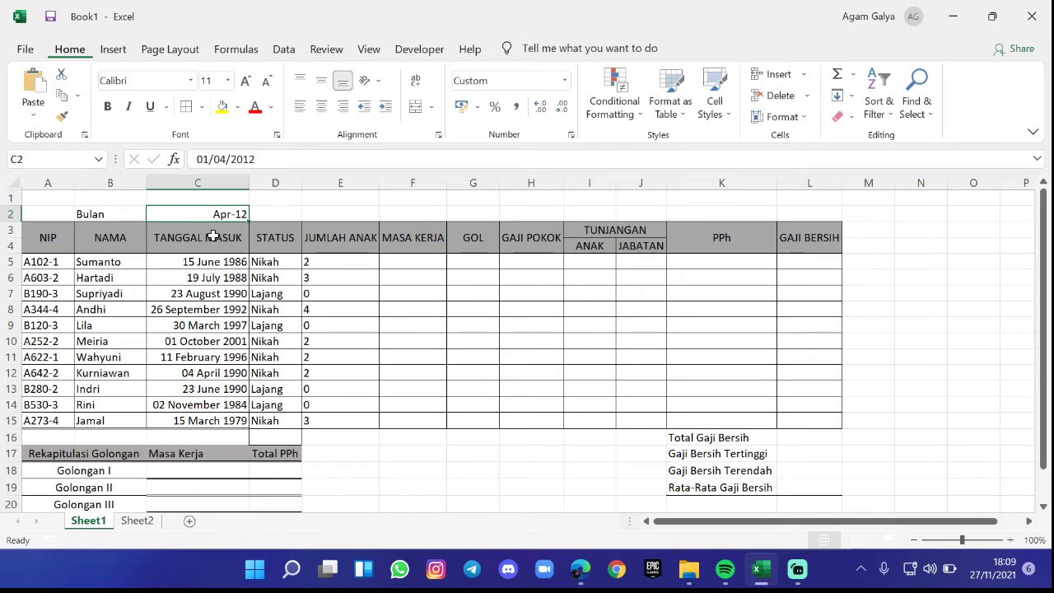
{"action": "left_click", "coordinate": [565, 79]}
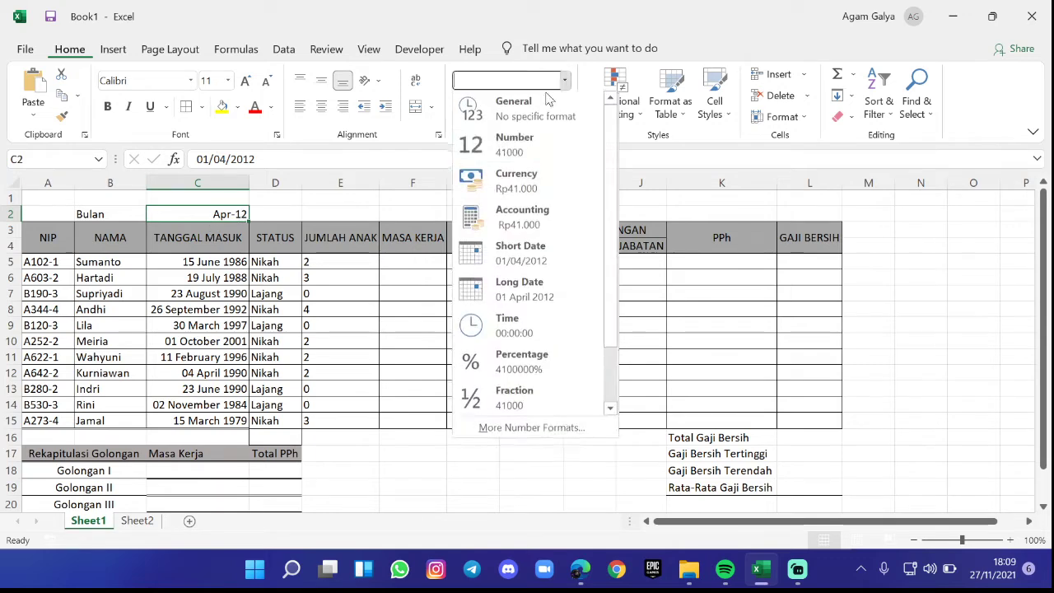
{"action": "left_click", "coordinate": [516, 255]}
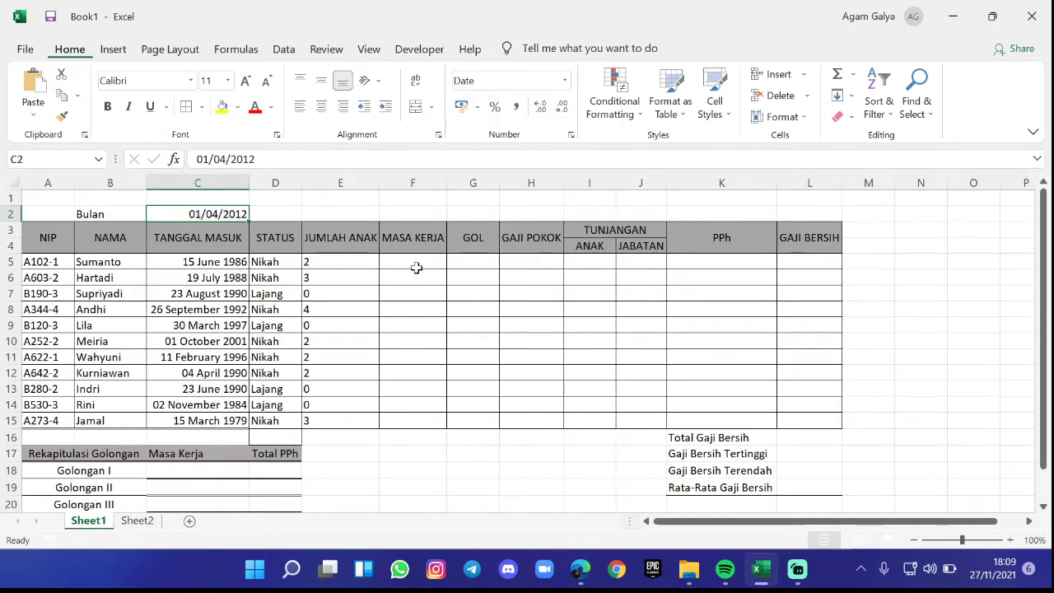
{"action": "left_click", "coordinate": [565, 80]}
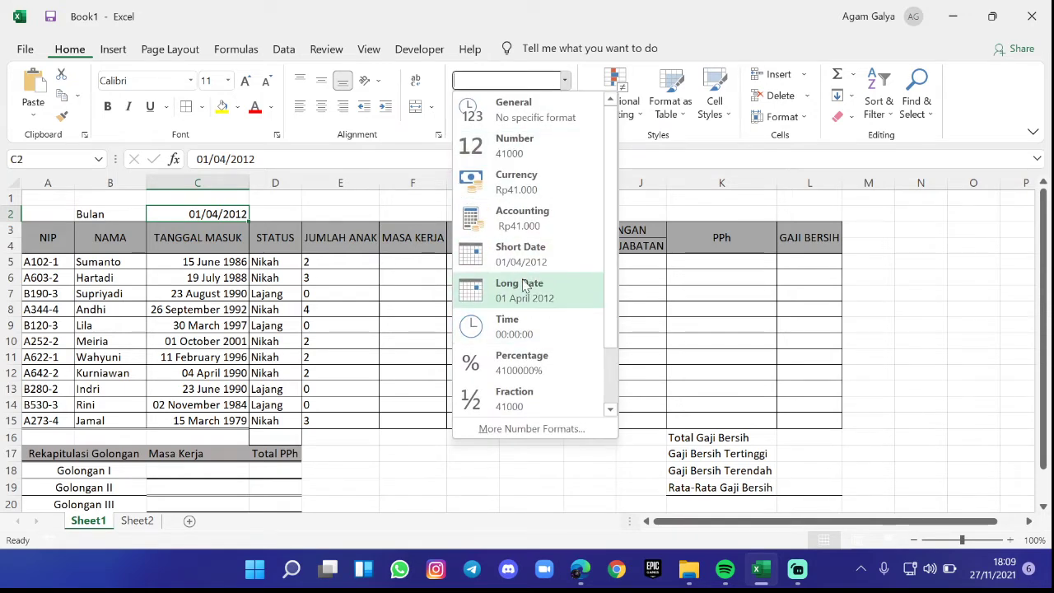
{"action": "left_click", "coordinate": [522, 284]}
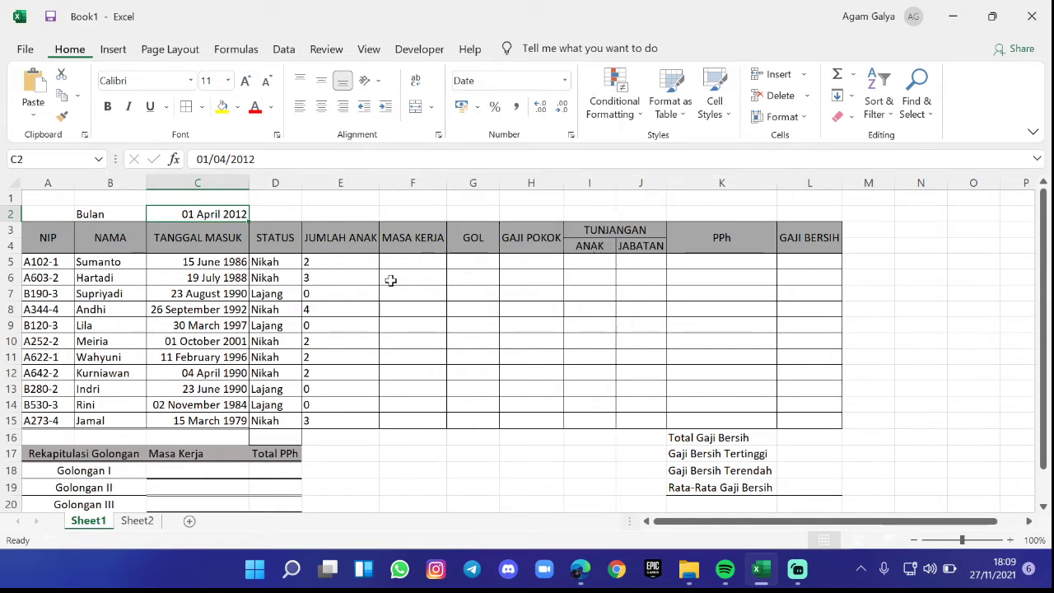
{"action": "double_click", "coordinate": [196, 214]}
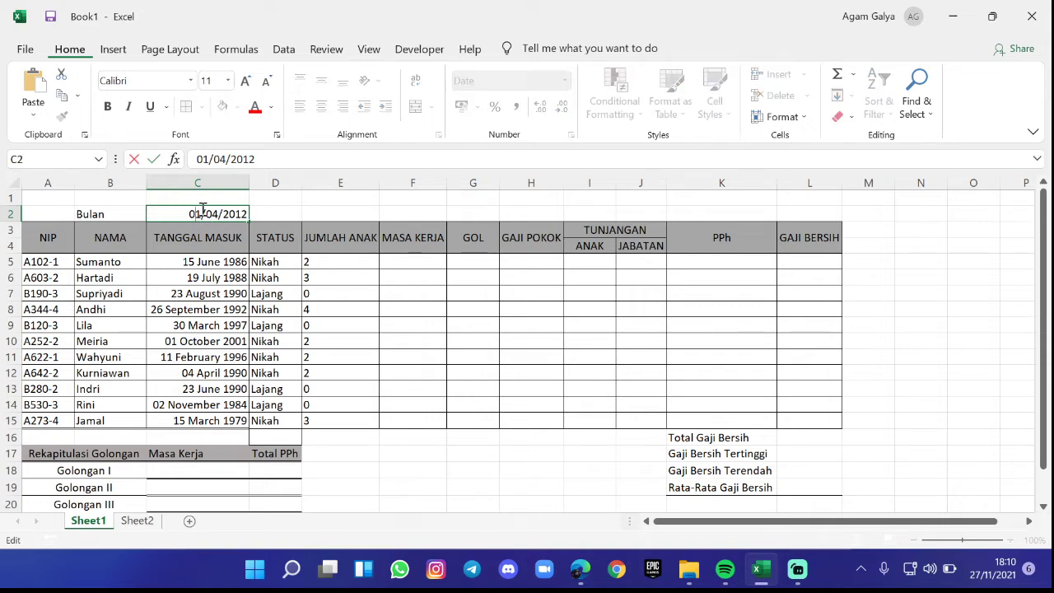
{"action": "left_click", "coordinate": [280, 216]}
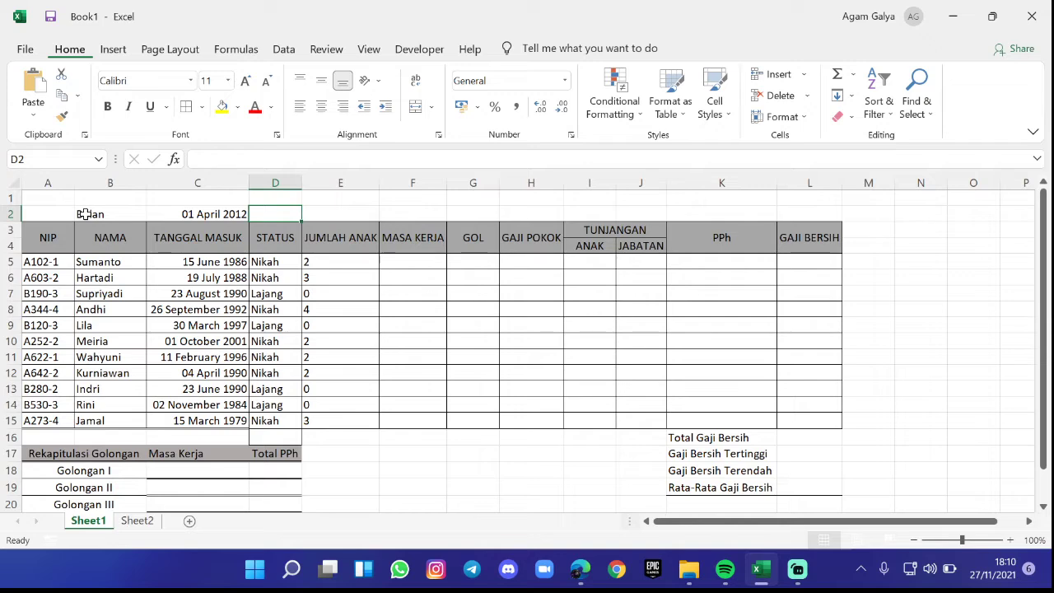
- Fill the Bulan label and date in B2:C2 with grey to match the table headers
{"action": "left_click_drag", "start_coordinate": [80, 213], "coordinate": [223, 211]}
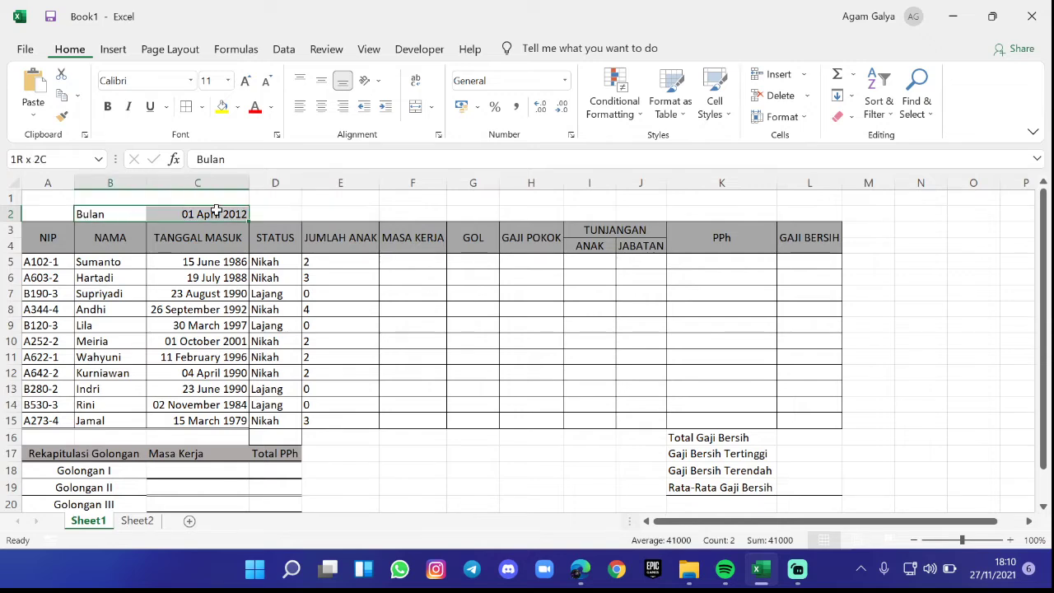
{"action": "left_click", "coordinate": [235, 114]}
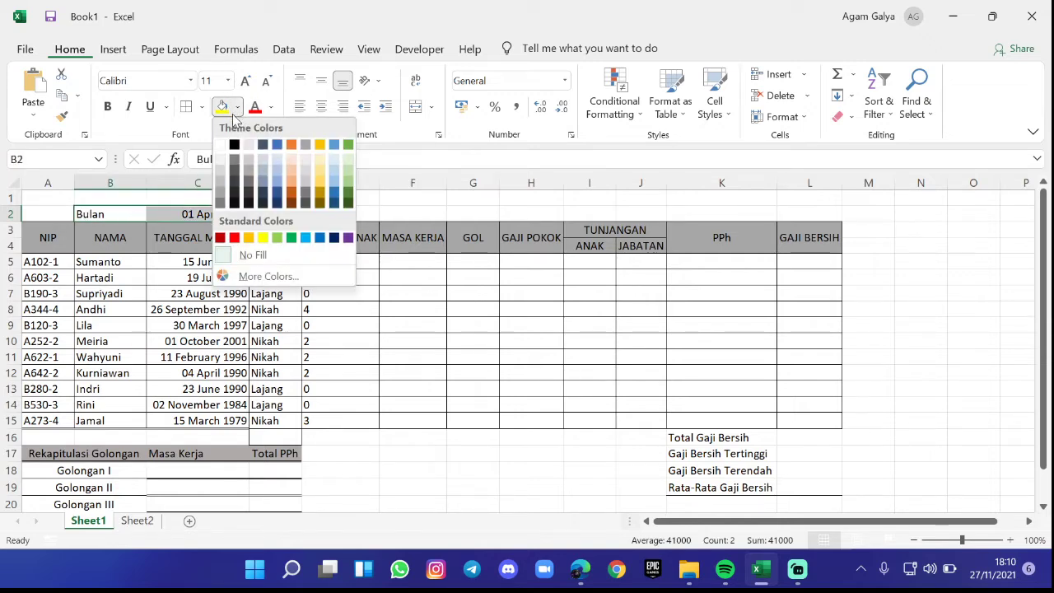
{"action": "left_click", "coordinate": [223, 195]}
{"action": "left_click", "coordinate": [353, 327]}
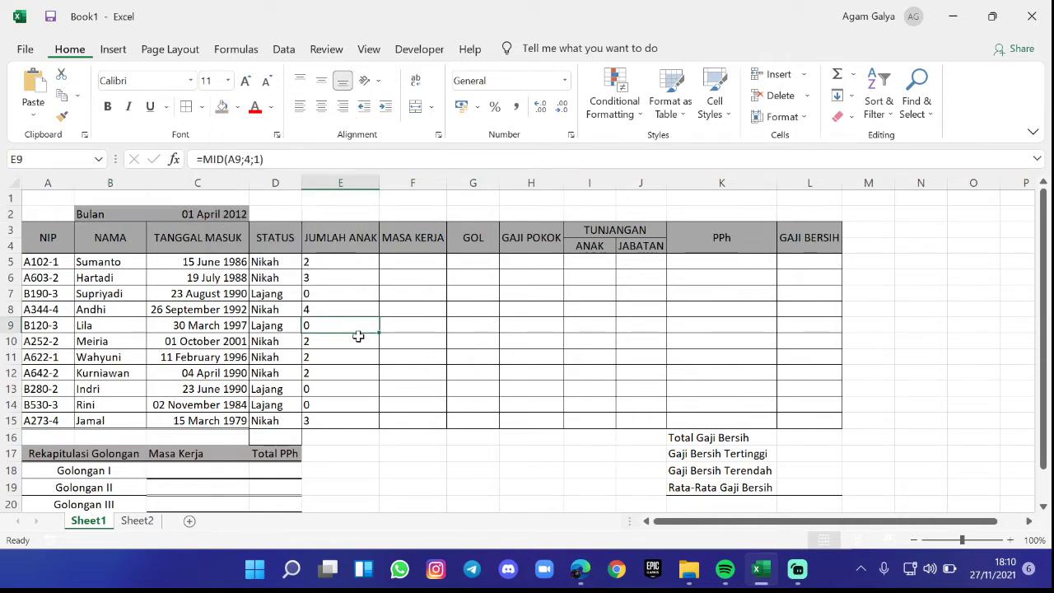
- Select F5, check the Masa Kerja rule and the Bulan entry in the exam PDF, and return to Excel
{"action": "left_click", "coordinate": [407, 277]}
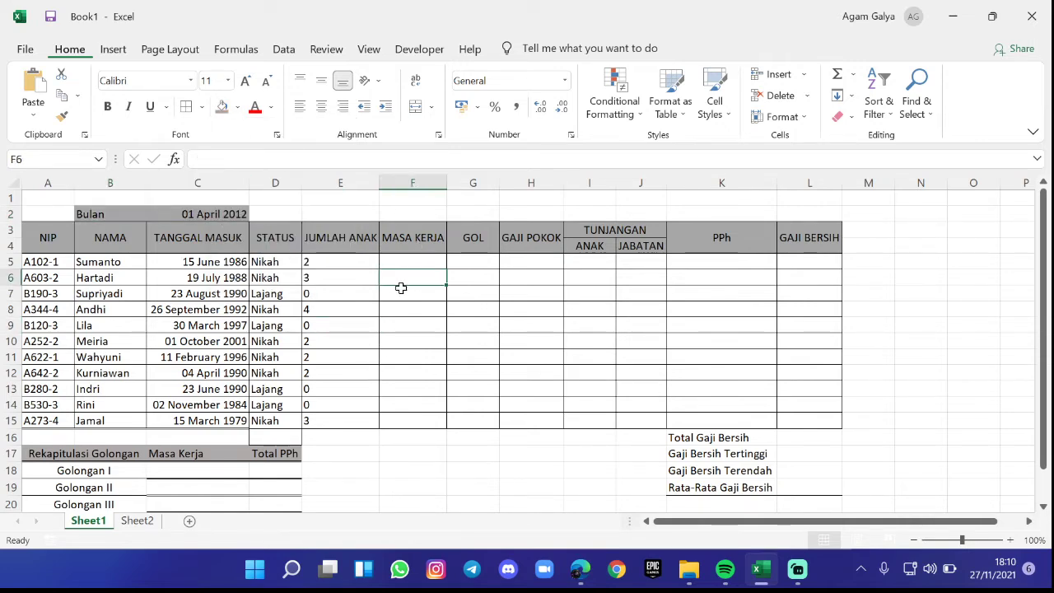
{"action": "left_click", "coordinate": [399, 262]}
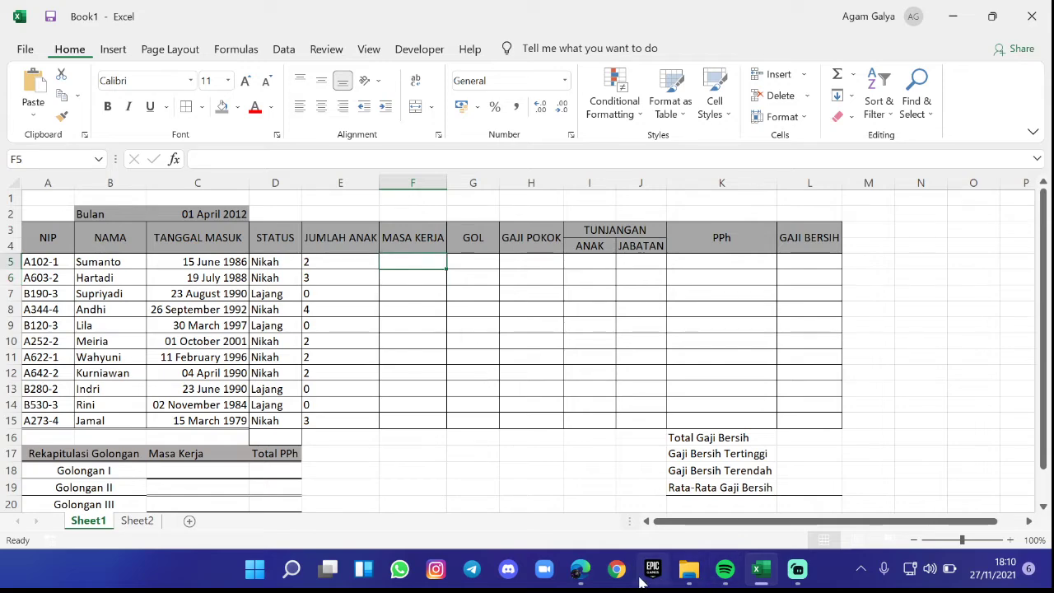
{"action": "left_click", "coordinate": [581, 570]}
{"action": "scroll", "coordinate": [454, 397], "scroll_direction": "down", "scroll_amount": 5}
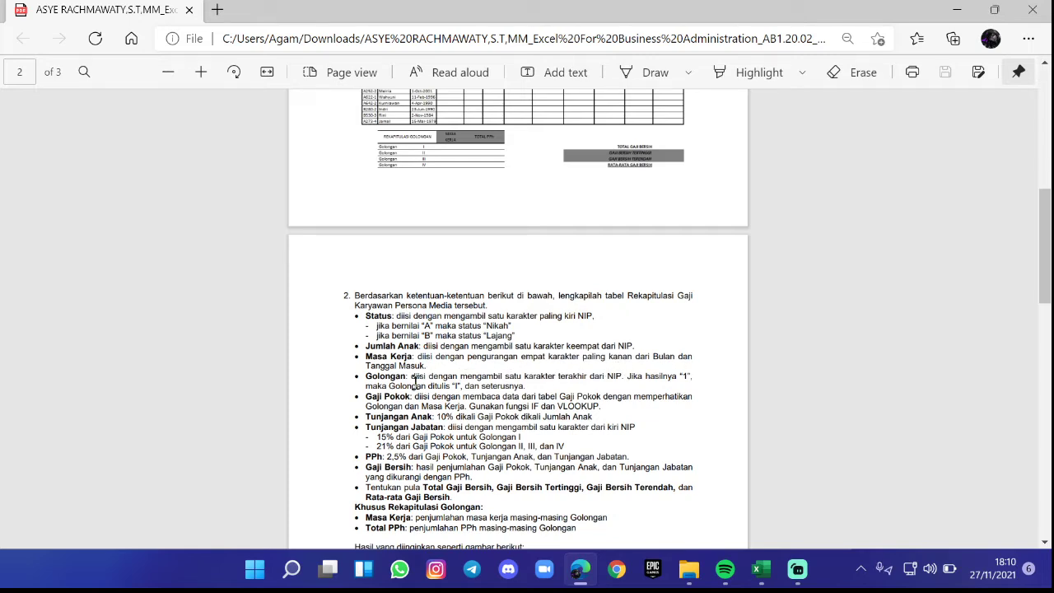
{"action": "scroll", "coordinate": [464, 393], "scroll_direction": "up", "scroll_amount": 4}
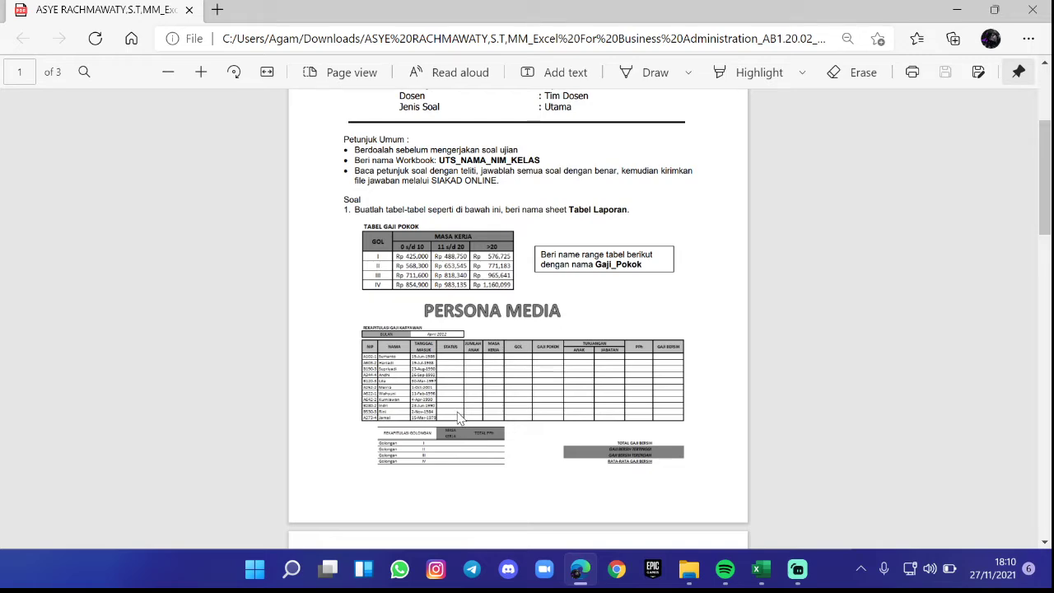
{"action": "scroll", "coordinate": [459, 418], "scroll_direction": "up", "scroll_amount": 2}
{"action": "scroll", "coordinate": [458, 418], "scroll_direction": "down", "scroll_amount": 2}
{"action": "key", "text": "alt+Tab"}
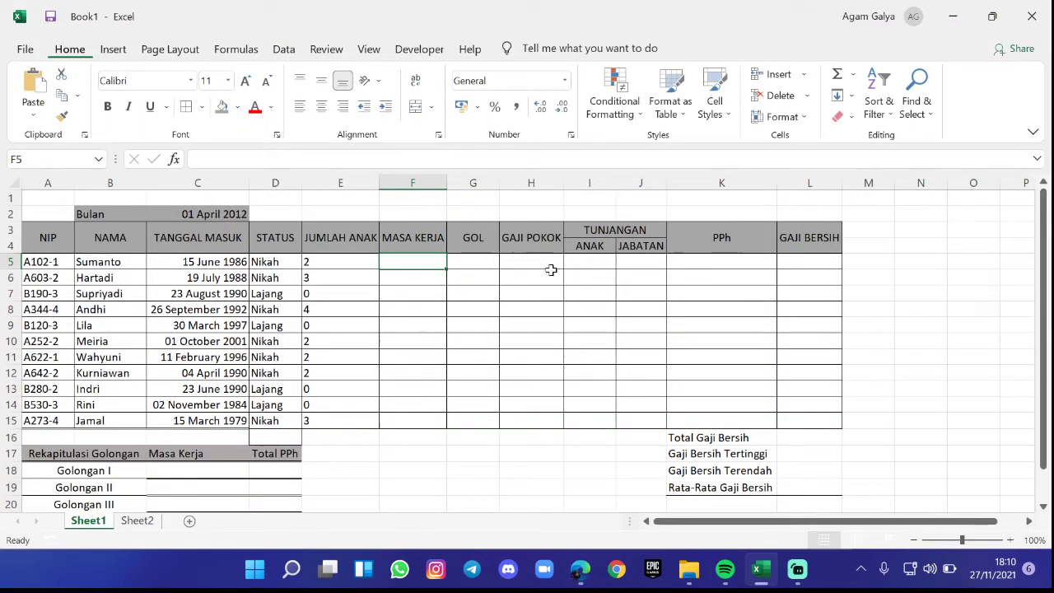
- Start the Masa Kerja formula in F5 as =YEAR(C2)-year
{"action": "double_click", "coordinate": [420, 259]}
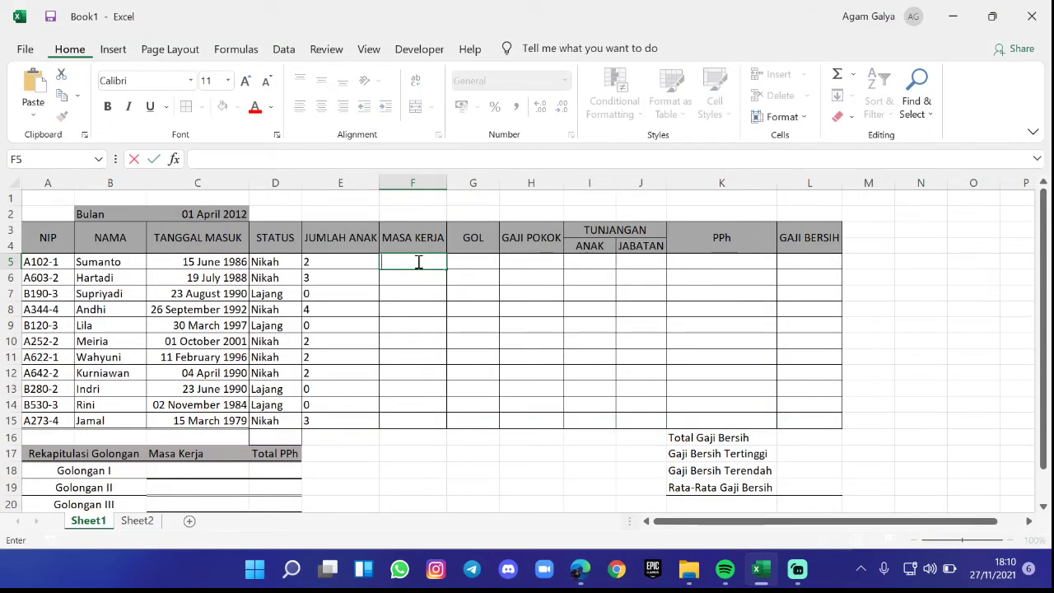
{"action": "type", "text": "=year"}
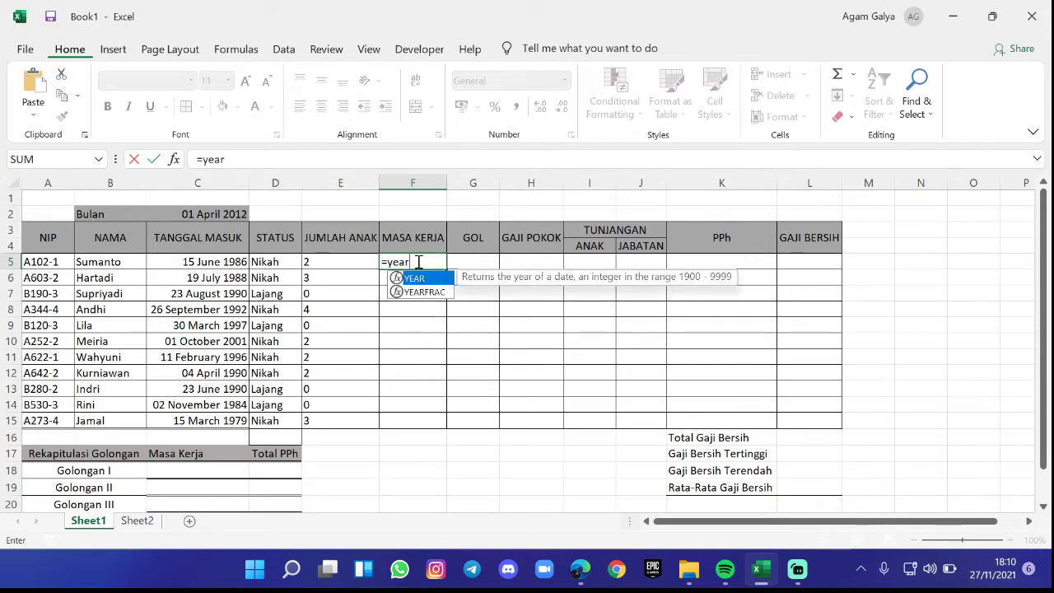
{"action": "key", "text": "Tab"}
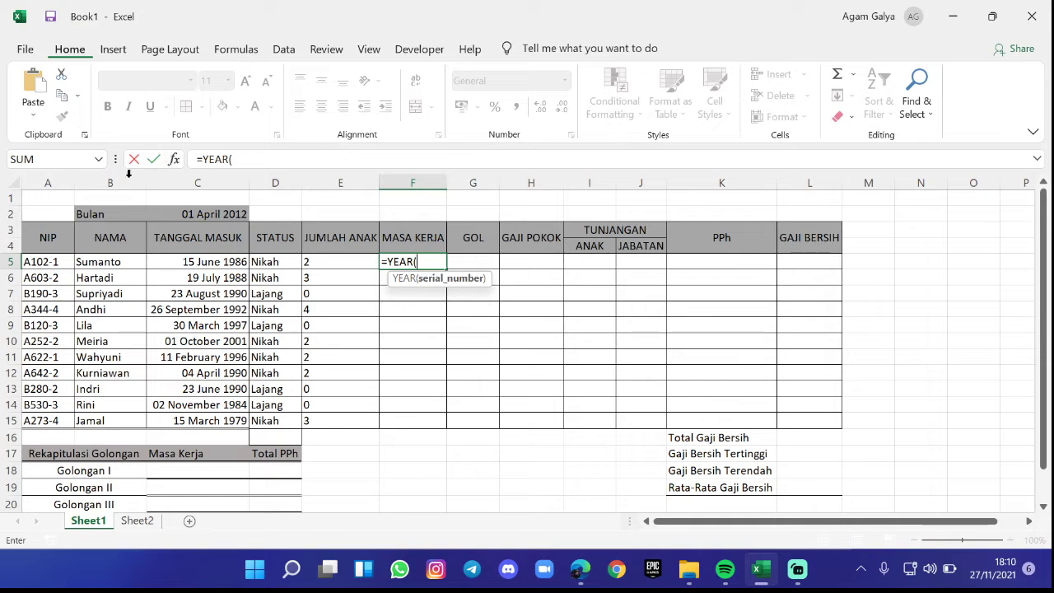
{"action": "left_click", "coordinate": [191, 214]}
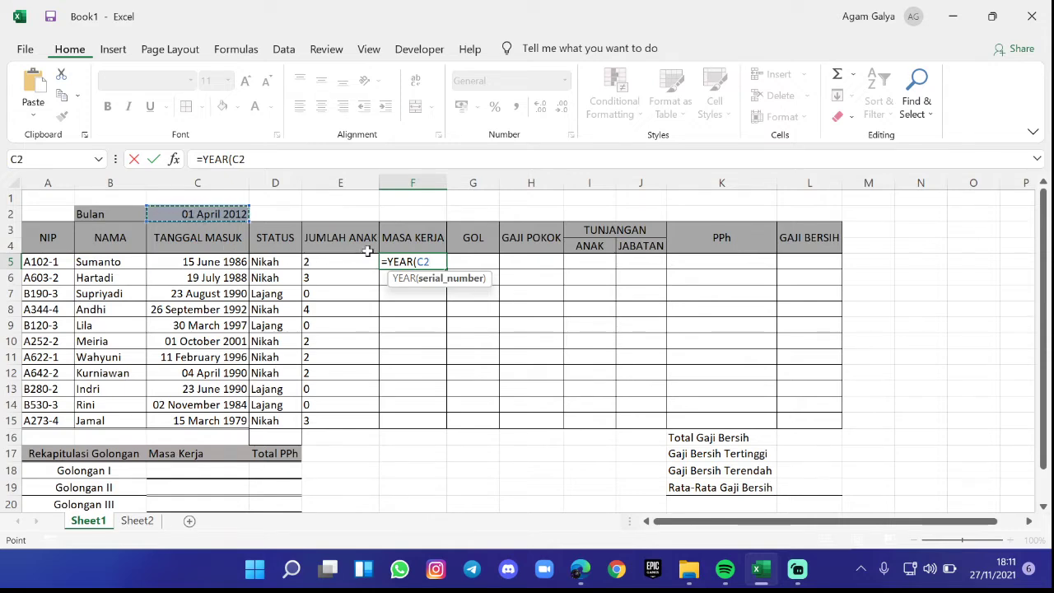
{"action": "type", "text": ")"}
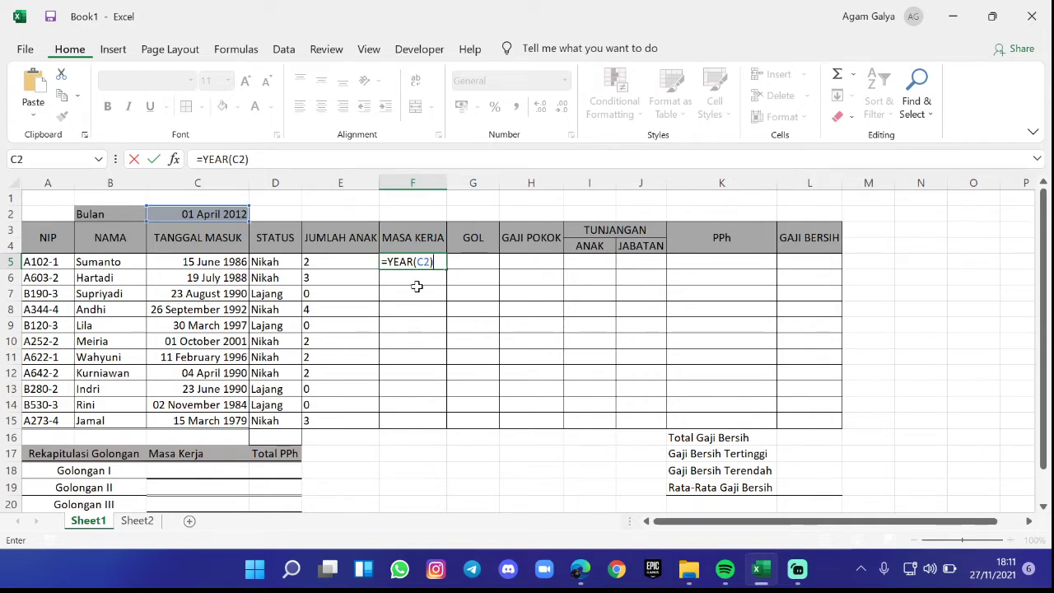
{"action": "type", "text": "-yrae"}
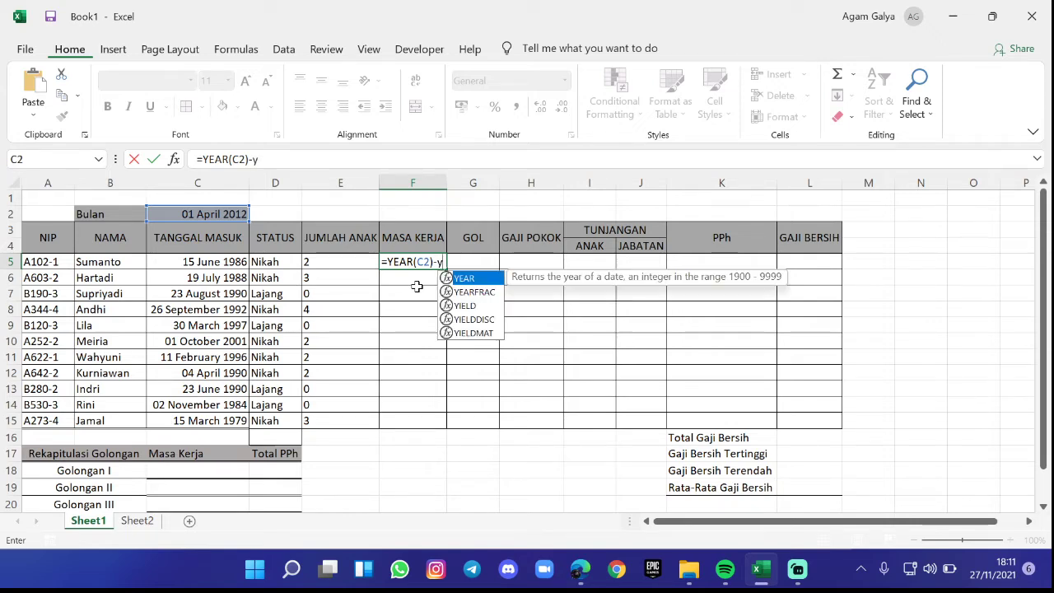
{"action": "key", "text": "BackSpace"}
{"action": "key", "text": "BackSpace"}
{"action": "key", "text": "BackSpace"}
{"action": "type", "text": "ear"}
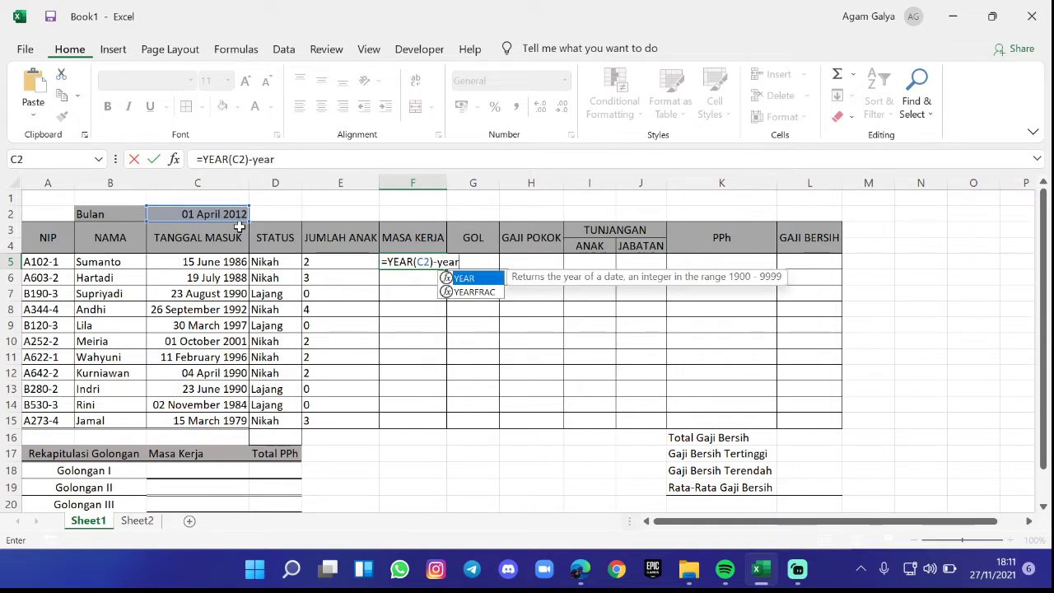
{"action": "left_click", "coordinate": [188, 262]}
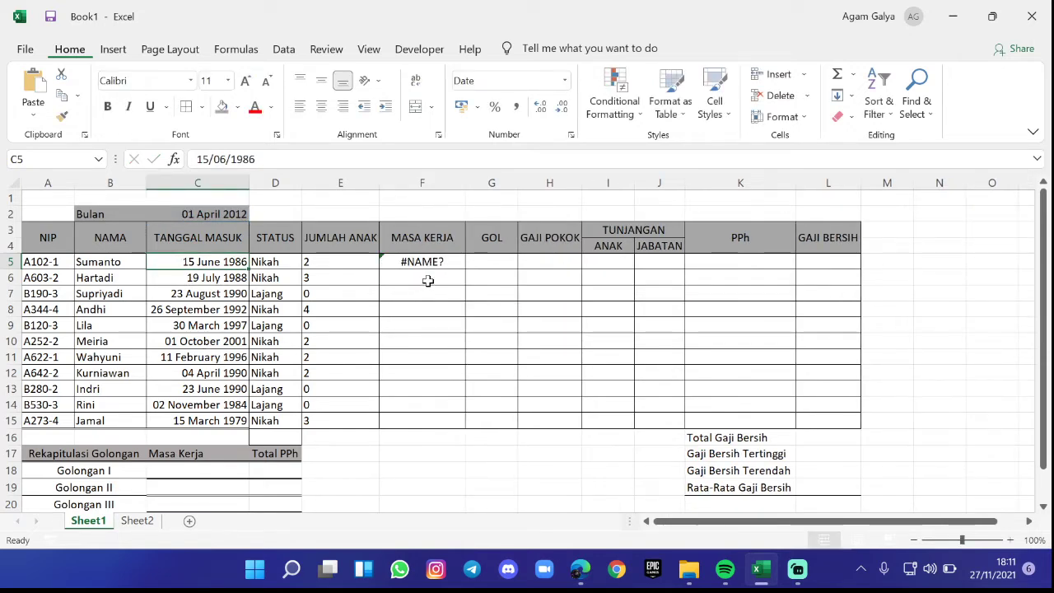
- Extend the F5 formula with the hire date reference so it reads =YEAR(C2)-year(C5)
{"action": "left_click", "coordinate": [445, 262]}
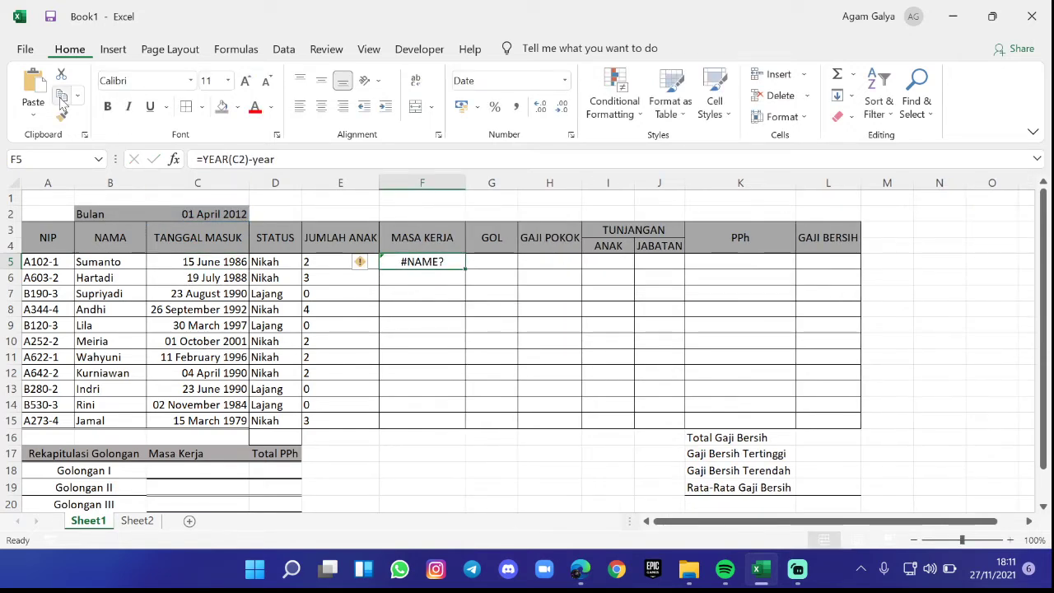
{"action": "left_click", "coordinate": [309, 159]}
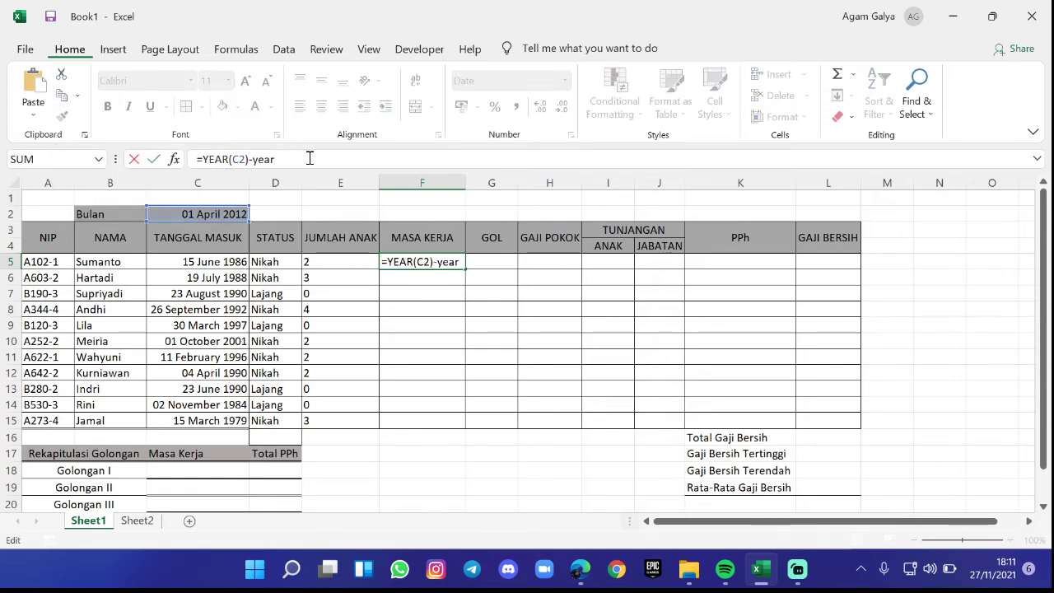
{"action": "double_click", "coordinate": [299, 159]}
{"action": "left_click", "coordinate": [298, 159]}
{"action": "type", "text": "("}
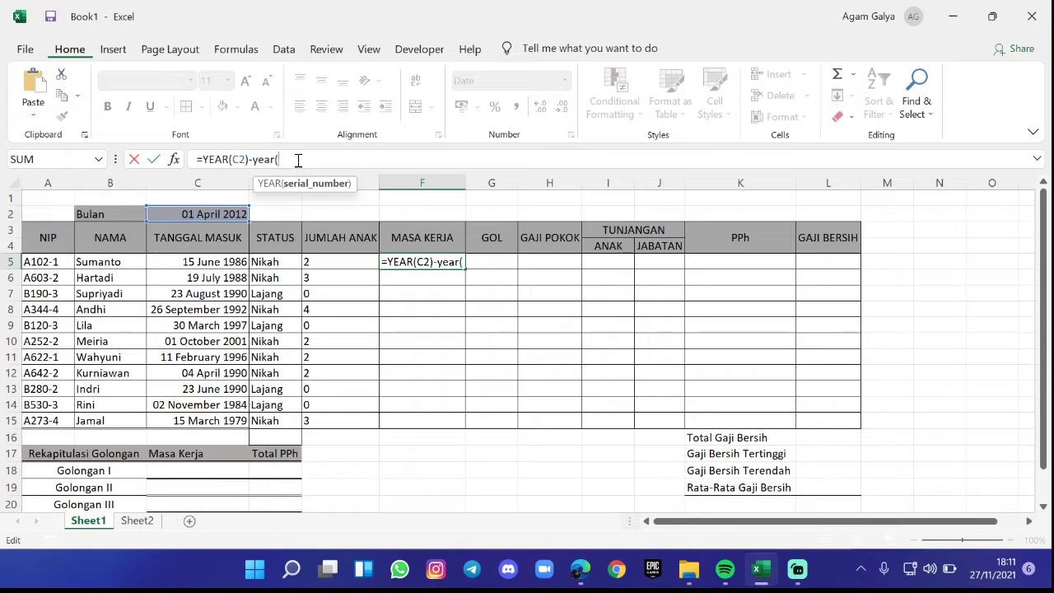
{"action": "left_click", "coordinate": [210, 261]}
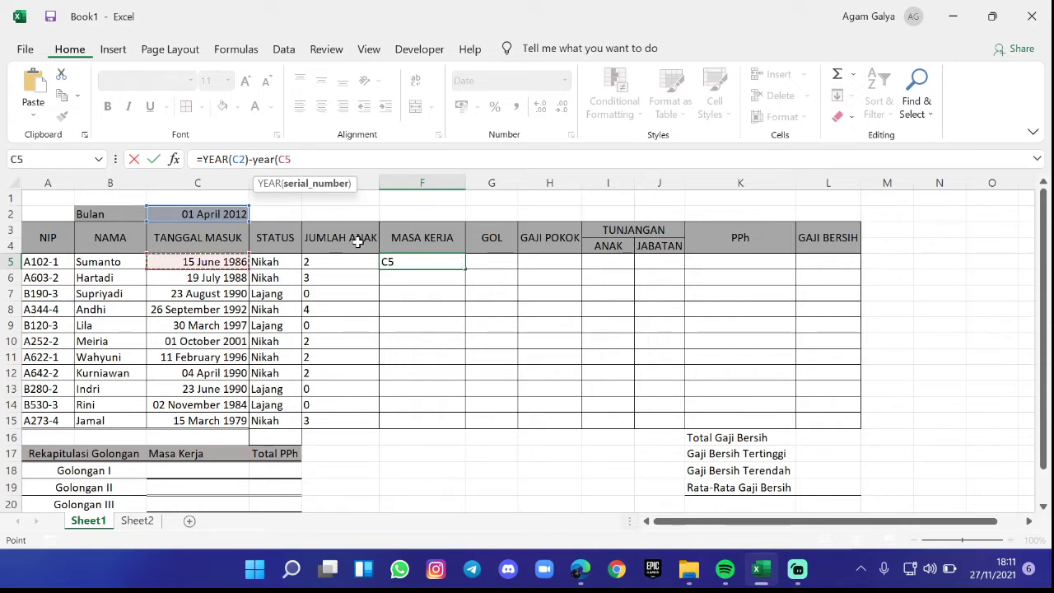
{"action": "type", "text": ")"}
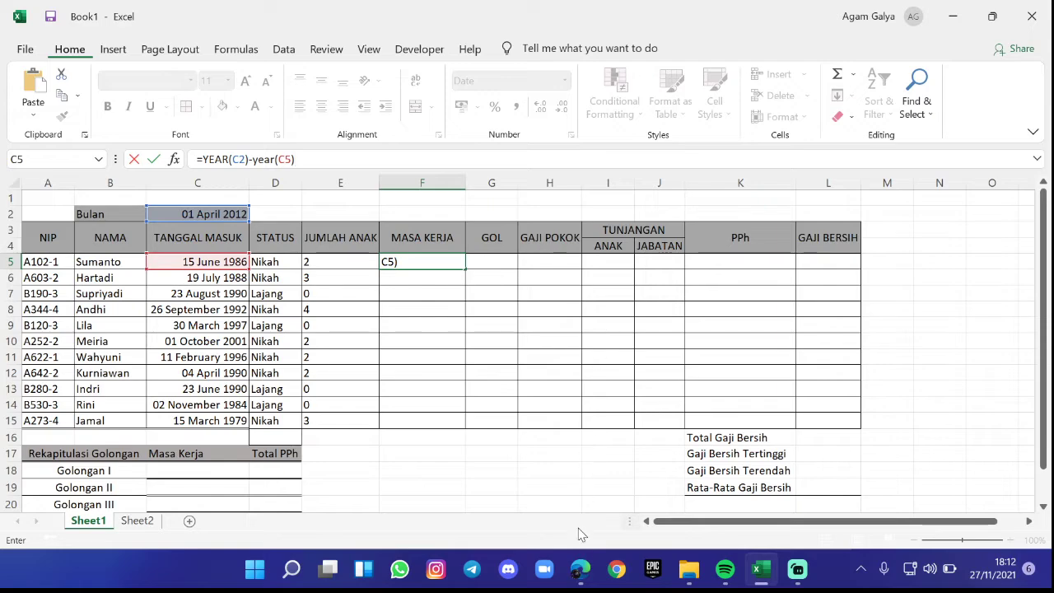
- Examine the Masa Kerja column of the expected result table in the exam PDF and return to Excel
{"action": "left_click", "coordinate": [582, 569]}
{"action": "scroll", "coordinate": [449, 258], "scroll_direction": "down", "scroll_amount": 5}
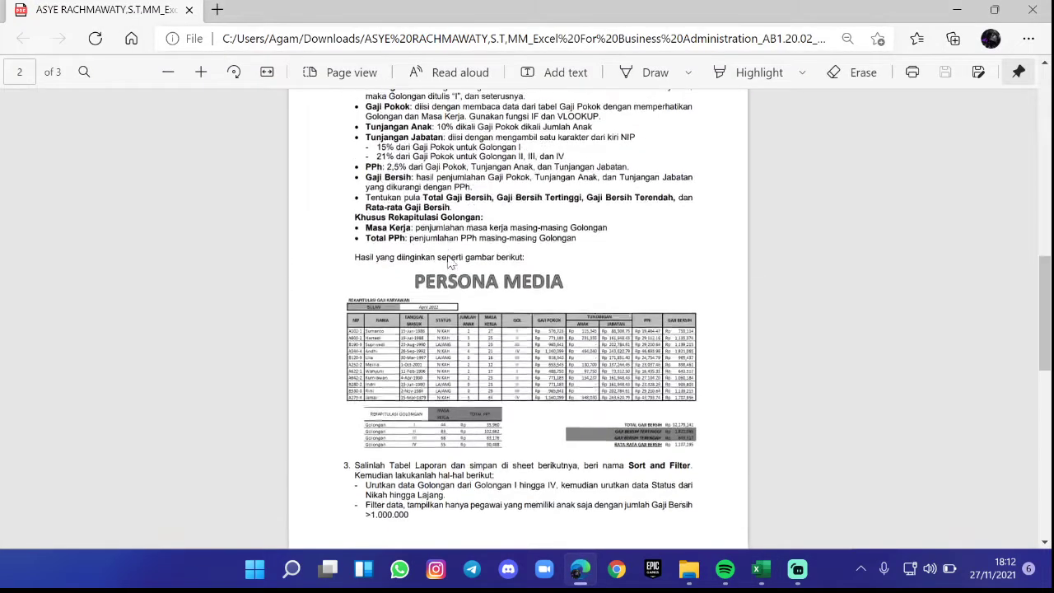
{"action": "scroll", "coordinate": [449, 257], "scroll_direction": "down", "scroll_amount": 5}
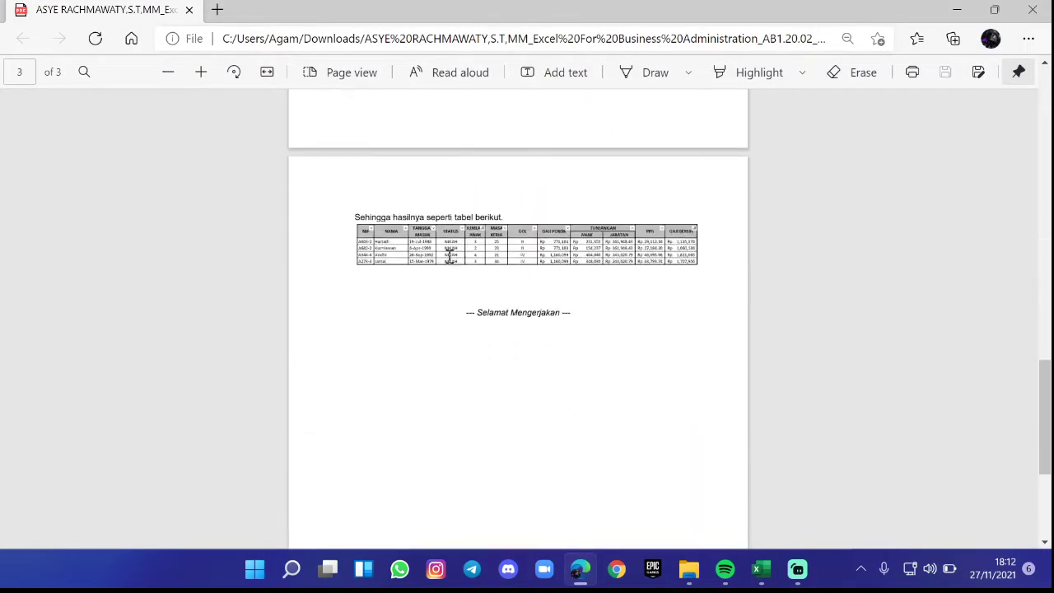
{"action": "scroll", "coordinate": [449, 256], "scroll_direction": "up", "scroll_amount": 5}
{"action": "scroll", "coordinate": [486, 261], "scroll_direction": "down", "scroll_amount": 2}
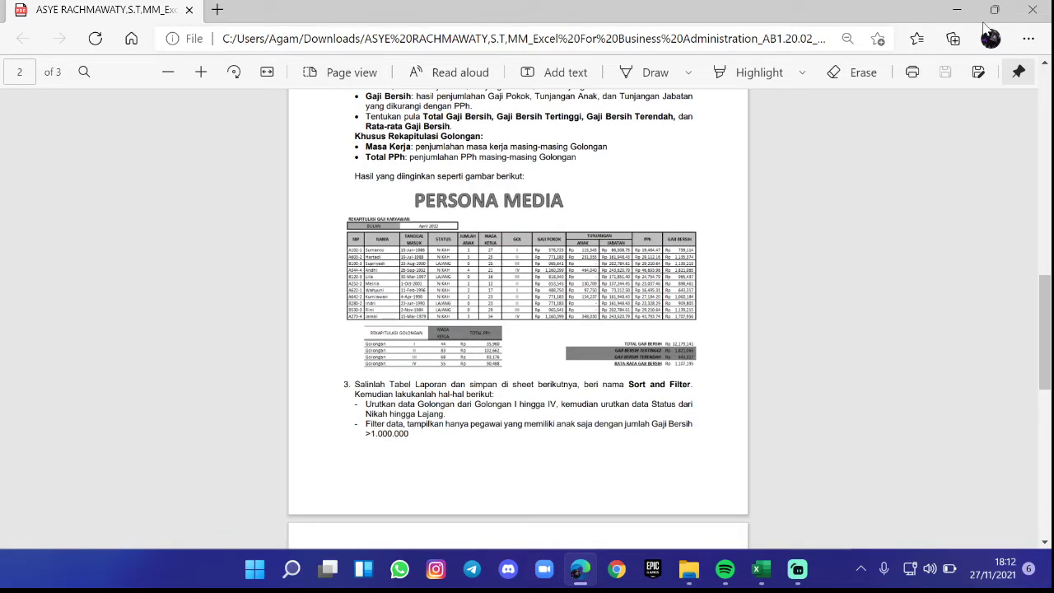
{"action": "left_click", "coordinate": [957, 9]}
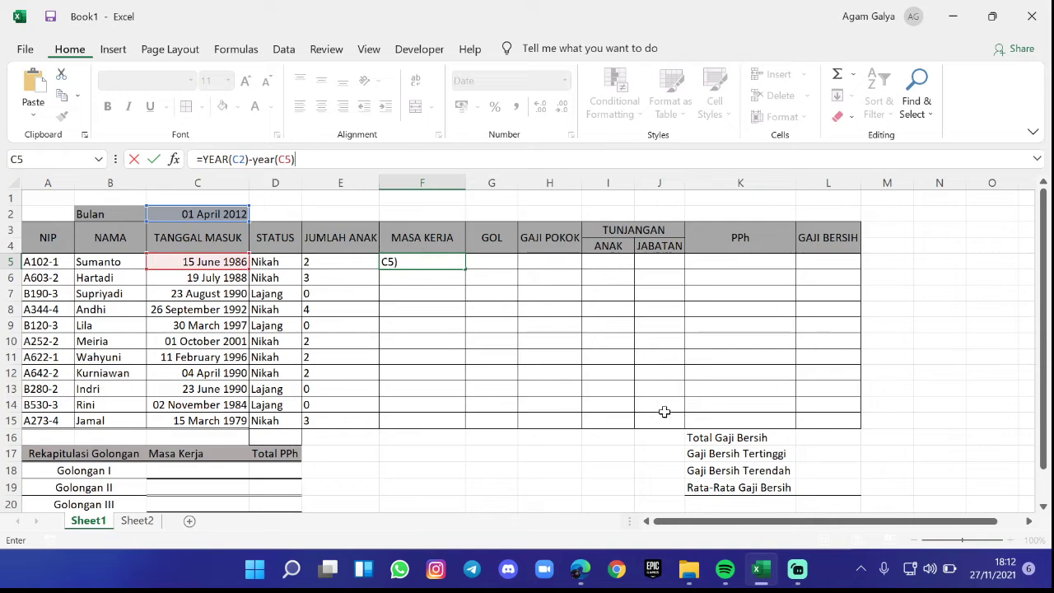
{"action": "mouse_move", "coordinate": [756, 579]}
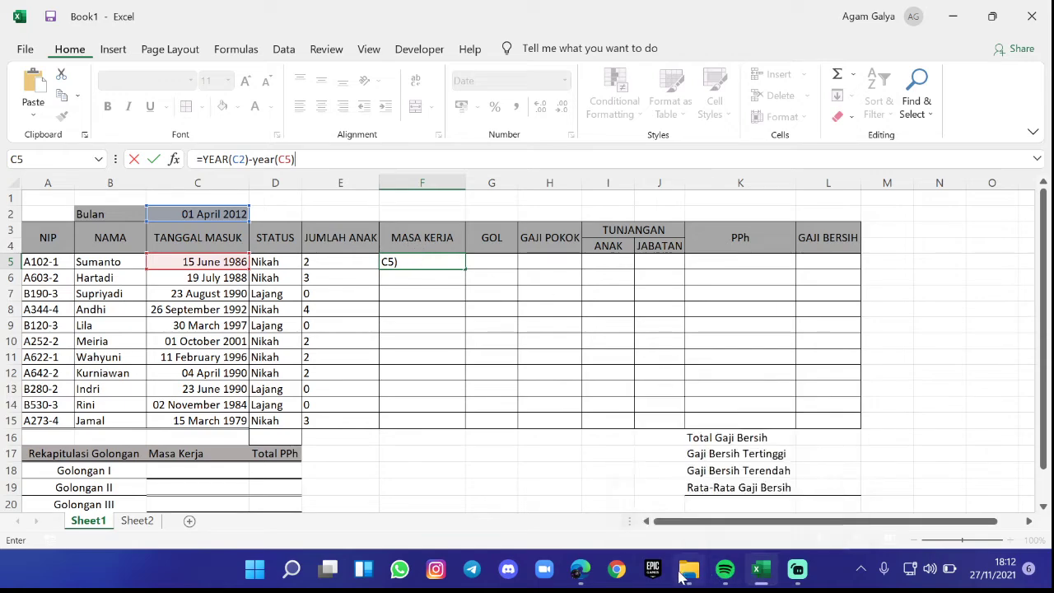
{"action": "left_click", "coordinate": [582, 573]}
{"action": "scroll", "coordinate": [517, 343], "scroll_direction": "down", "scroll_amount": 2}
{"action": "scroll", "coordinate": [505, 332], "scroll_direction": "up", "scroll_amount": 2}
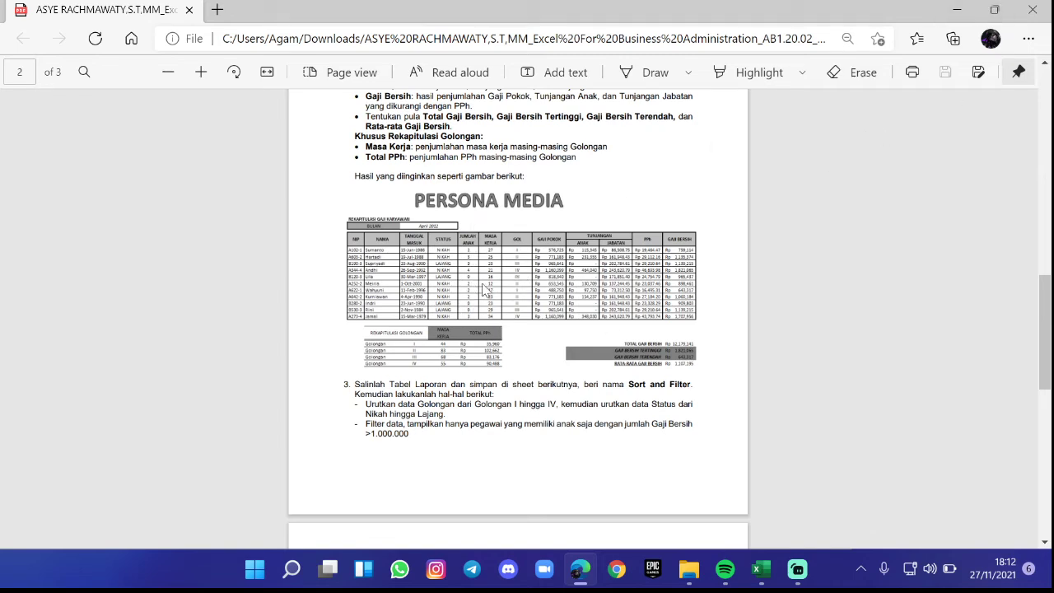
{"action": "left_click", "coordinate": [956, 10]}
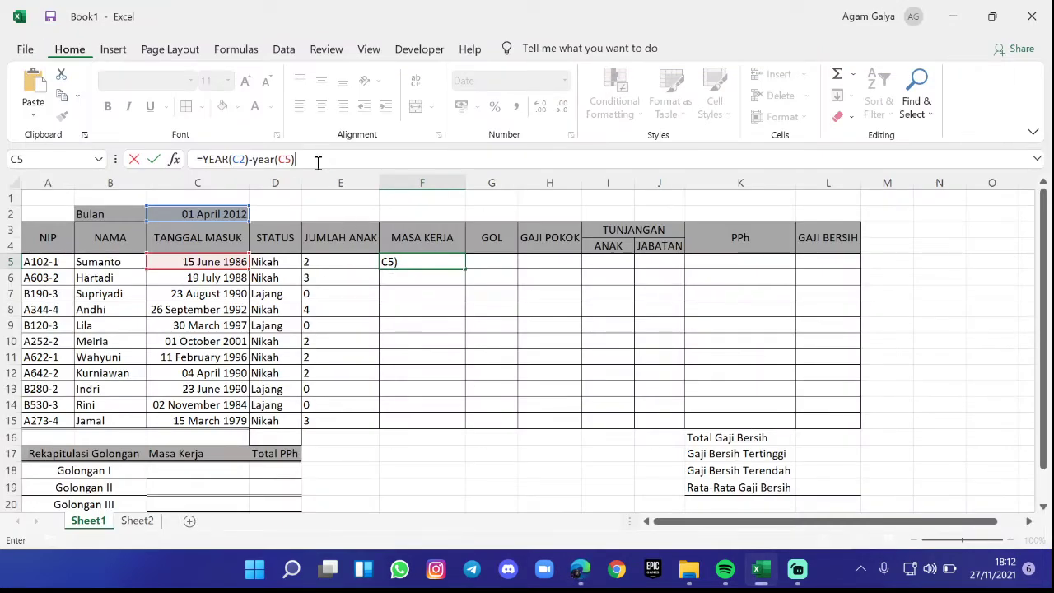
- Commit the Masa Kerja formula in F5 and add 1 to it, making it =YEAR(C2)-YEAR(C5)+1
{"action": "key", "text": "Return"}
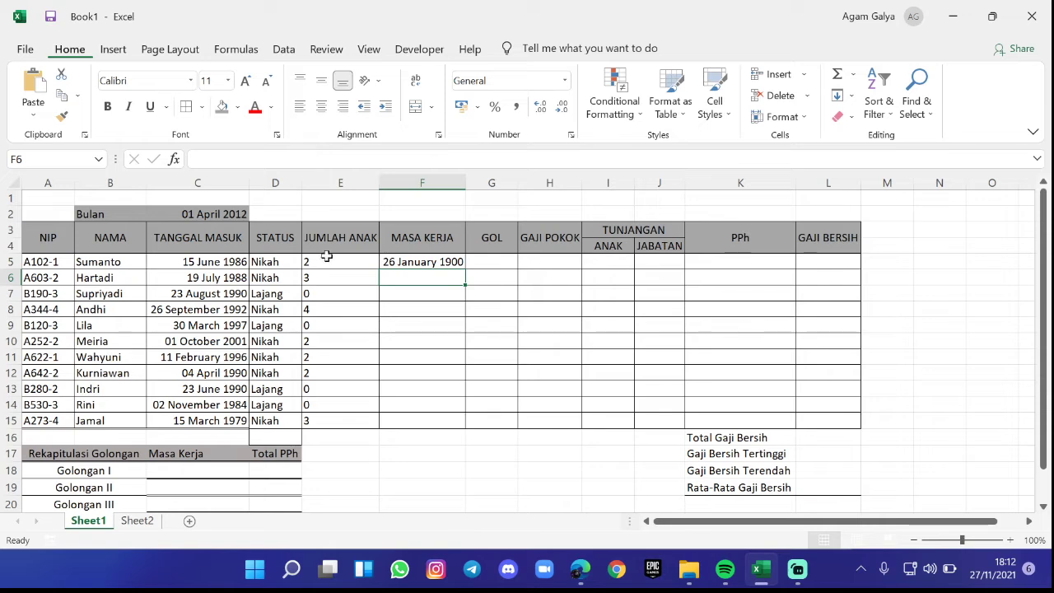
{"action": "left_click", "coordinate": [398, 261]}
{"action": "double_click", "coordinate": [396, 261]}
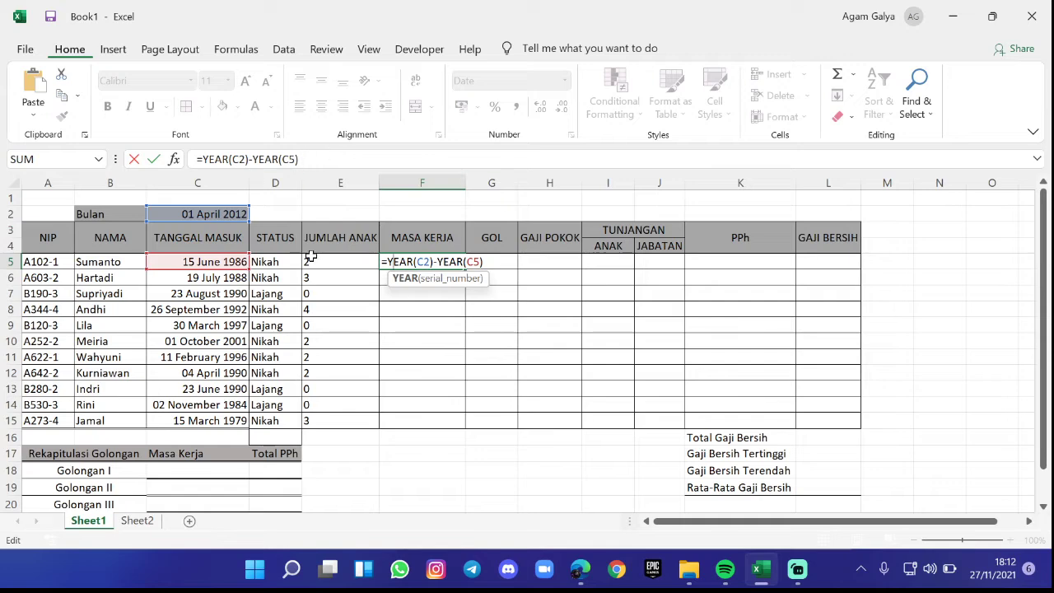
{"action": "left_click", "coordinate": [306, 160]}
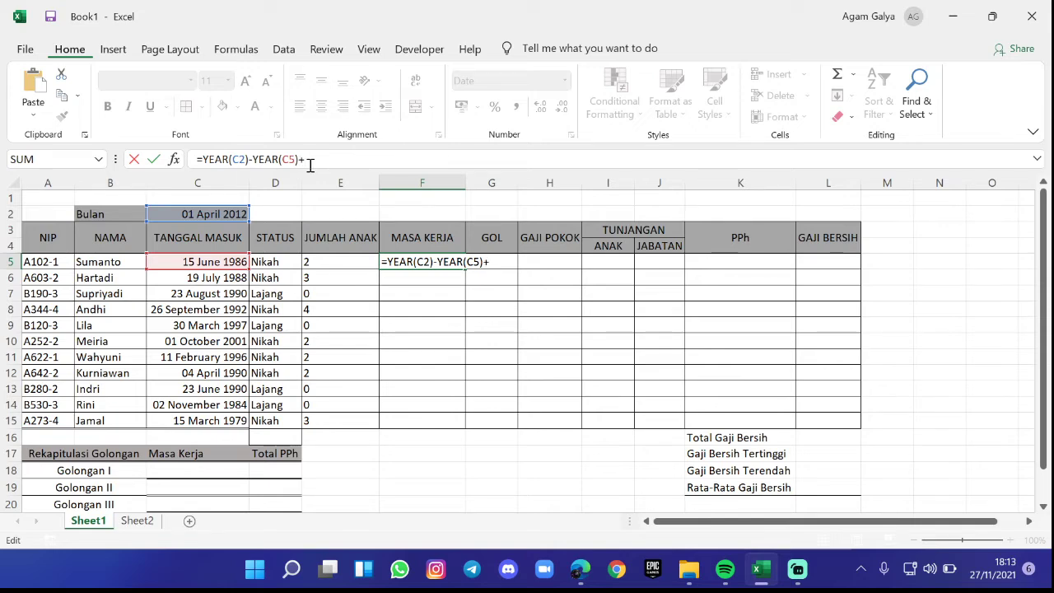
{"action": "type", "text": "1"}
{"action": "key", "text": "Return"}
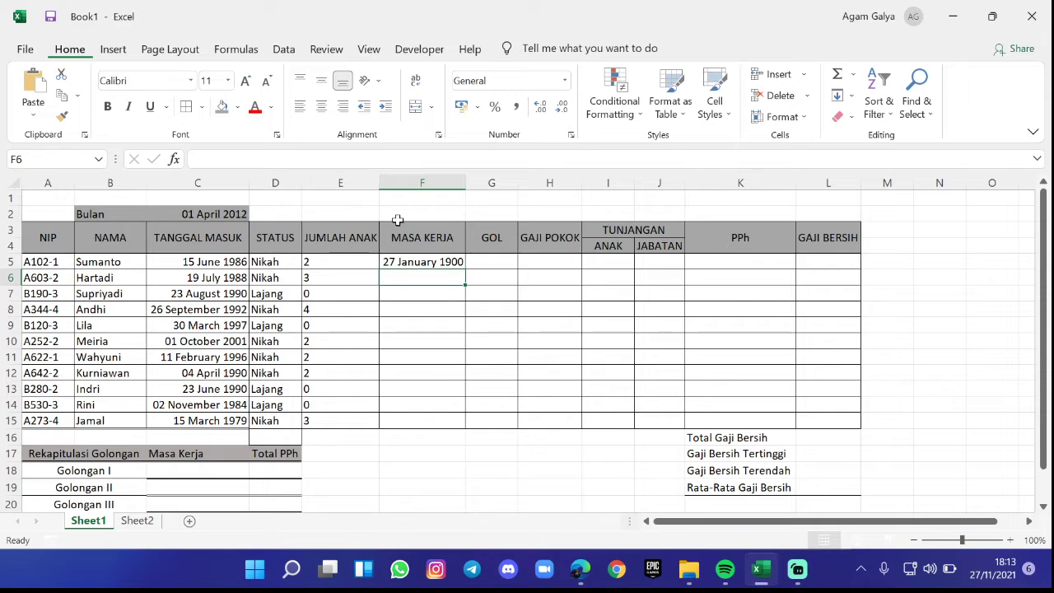
- Set the number format of the Masa Kerja cell F5 to General
{"action": "double_click", "coordinate": [435, 262]}
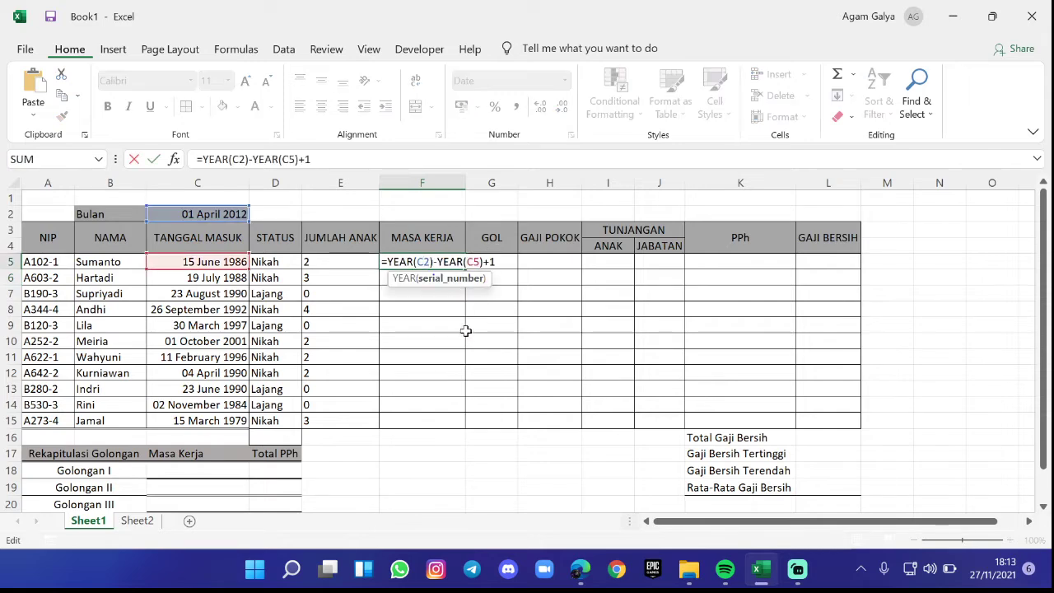
{"action": "key", "text": "Escape"}
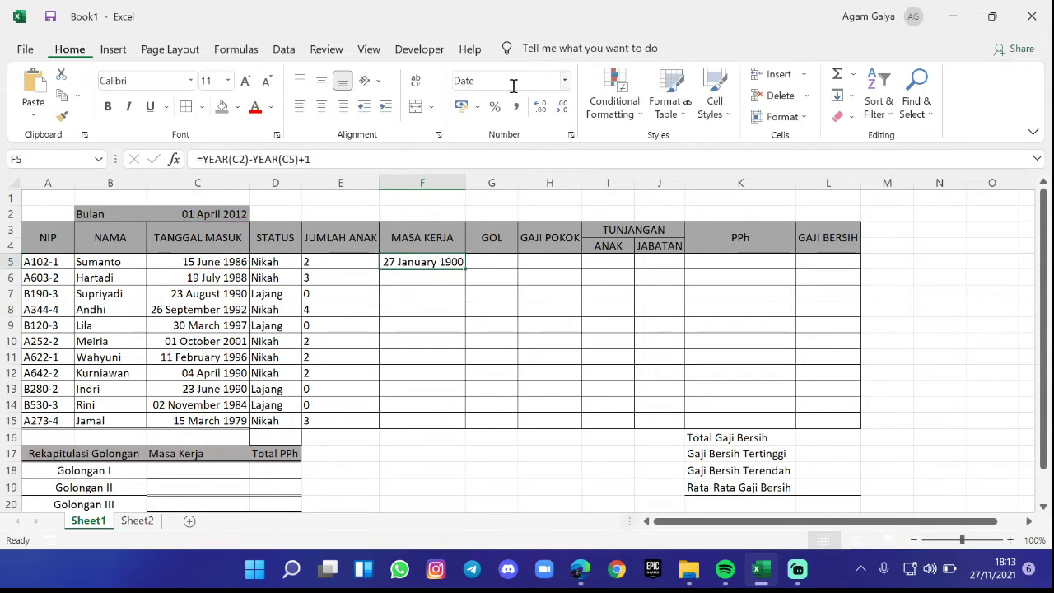
{"action": "left_click", "coordinate": [565, 80]}
{"action": "left_click", "coordinate": [515, 112]}
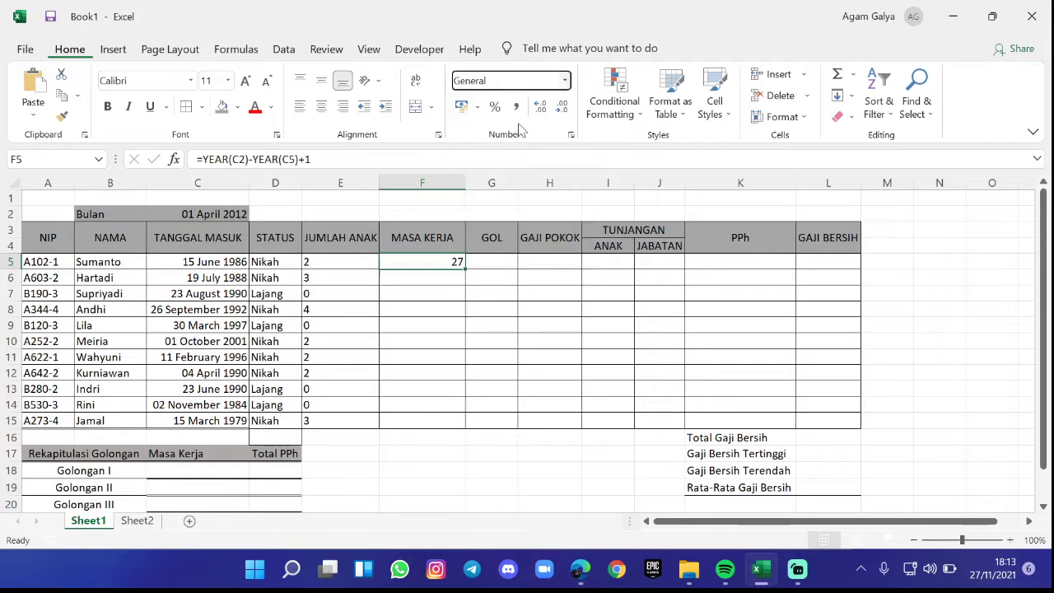
- Try to fill the Masa Kerja formula from F5 down through F15
{"action": "left_click", "coordinate": [419, 279]}
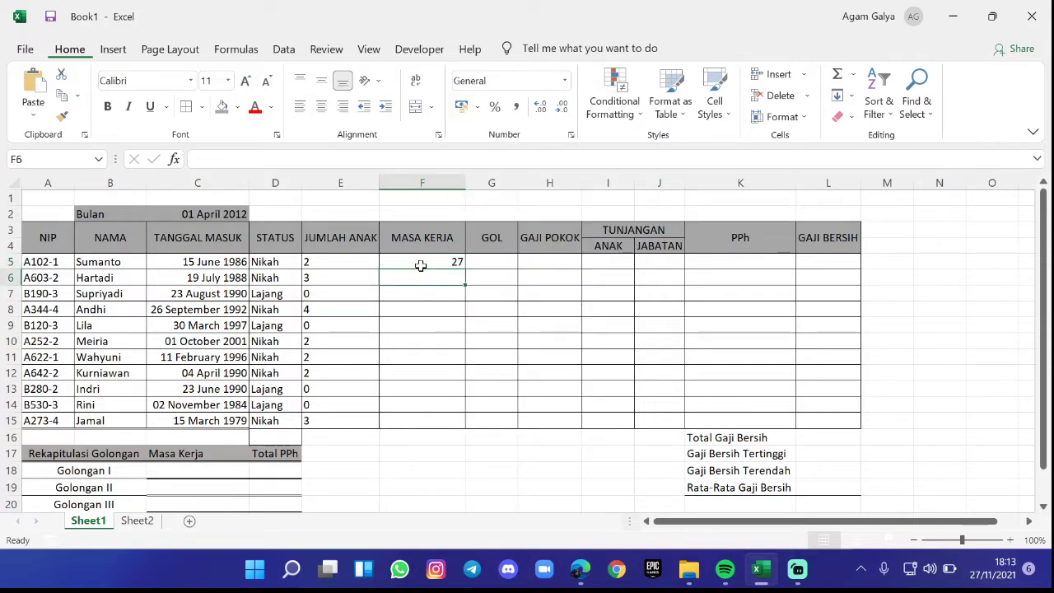
{"action": "left_click", "coordinate": [418, 264]}
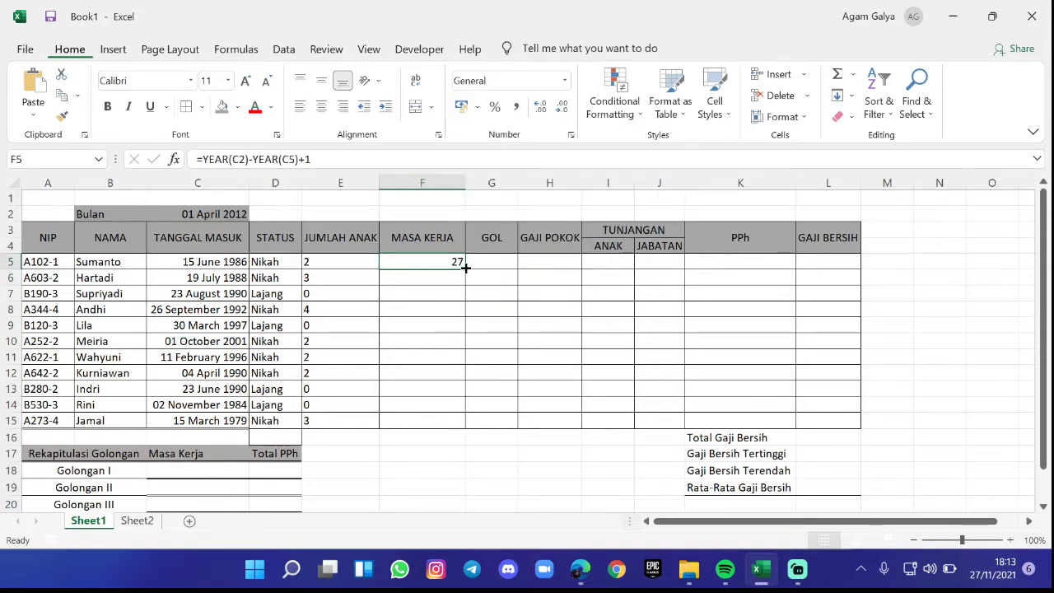
{"action": "left_click_drag", "start_coordinate": [465, 267], "coordinate": [457, 434]}
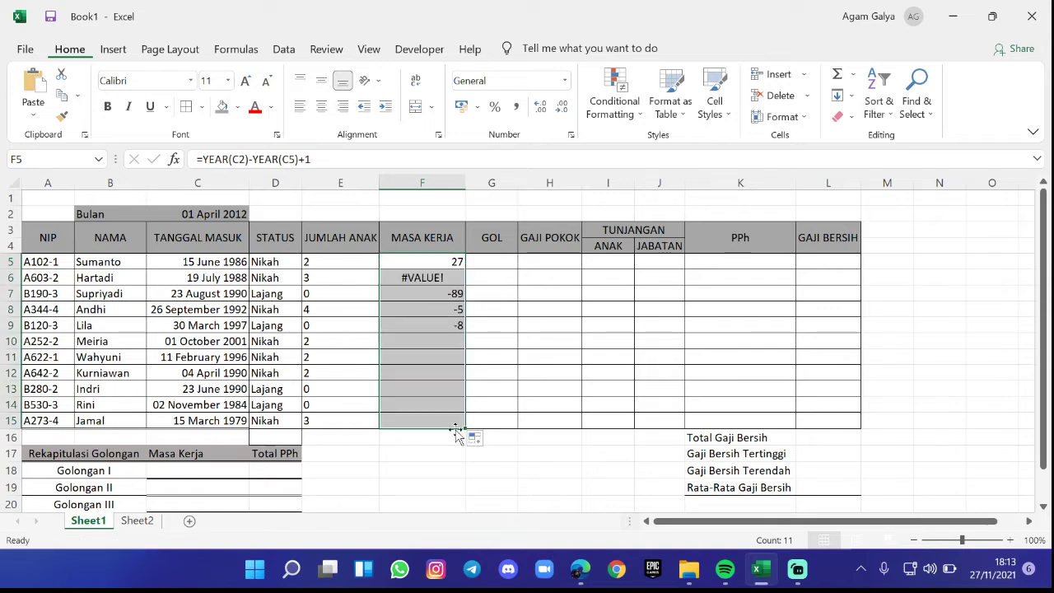
- Examine the error options on F6 and the copied Masa Kerja formulas in F6 and F8
{"action": "left_click", "coordinate": [410, 278]}
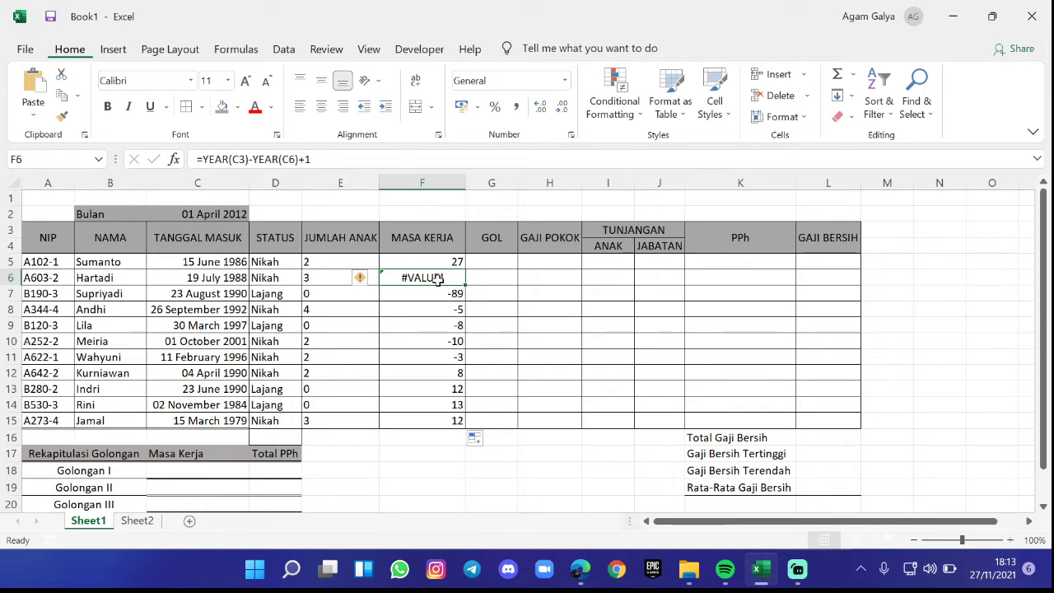
{"action": "left_click", "coordinate": [367, 280]}
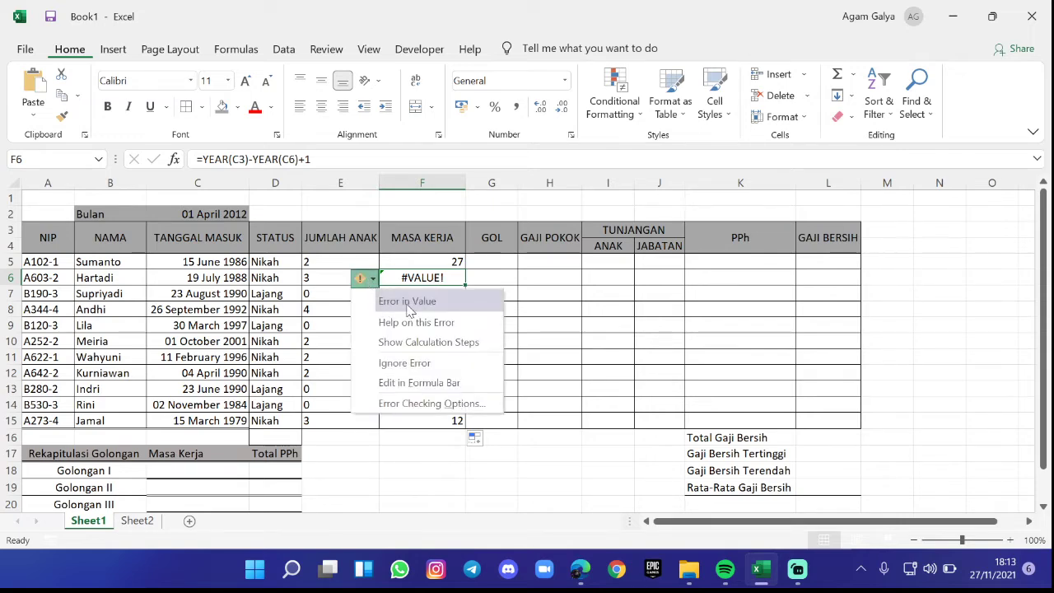
{"action": "left_click", "coordinate": [541, 284]}
{"action": "left_click", "coordinate": [410, 284]}
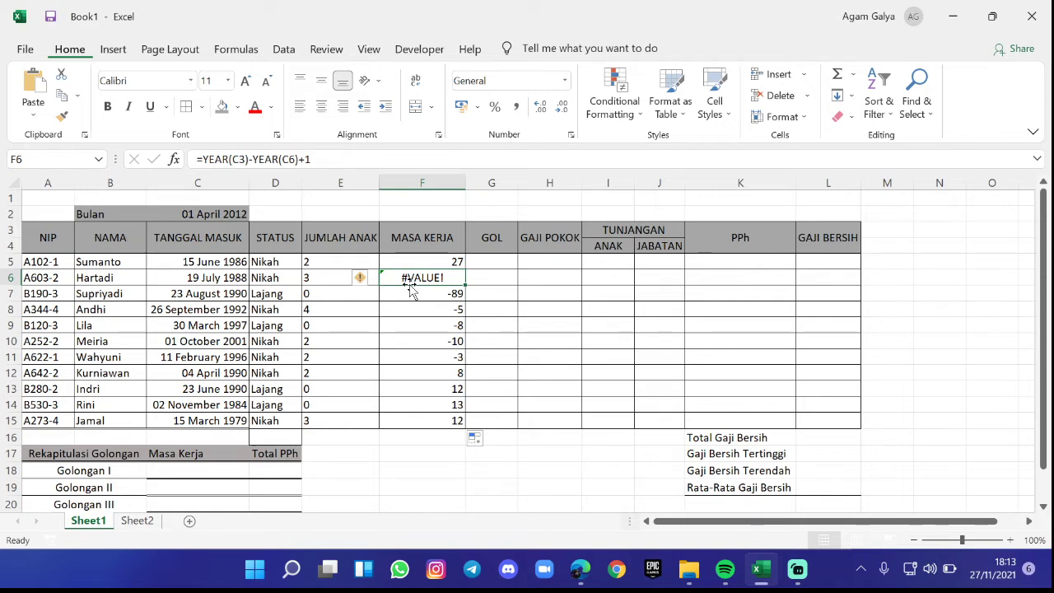
{"action": "left_click", "coordinate": [426, 307]}
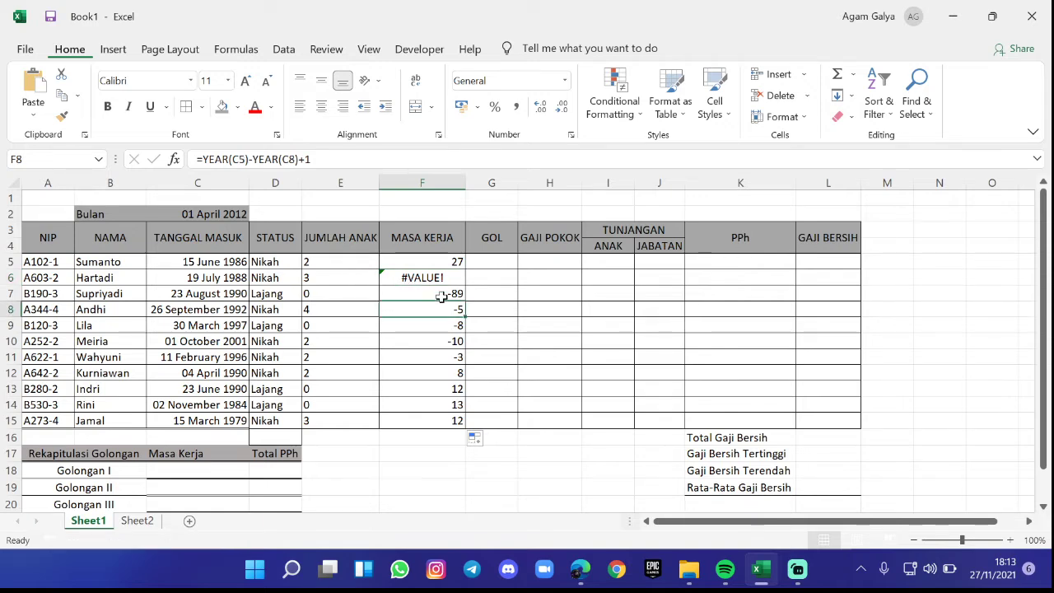
{"action": "left_click", "coordinate": [439, 279]}
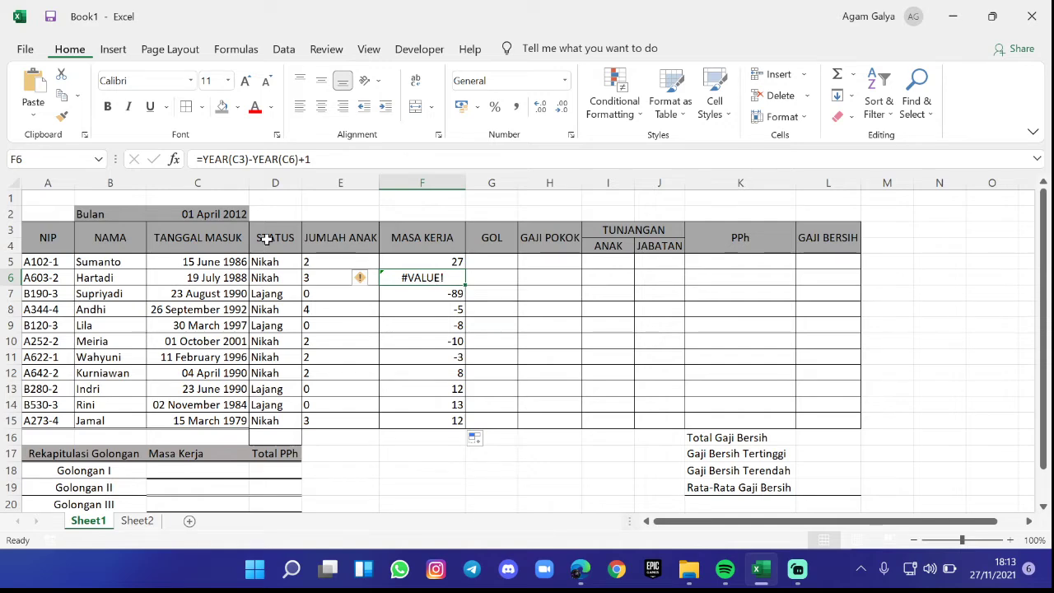
- Try the General number format on the Bulan date in C2 and restore it to Long Date
{"action": "left_click", "coordinate": [201, 215]}
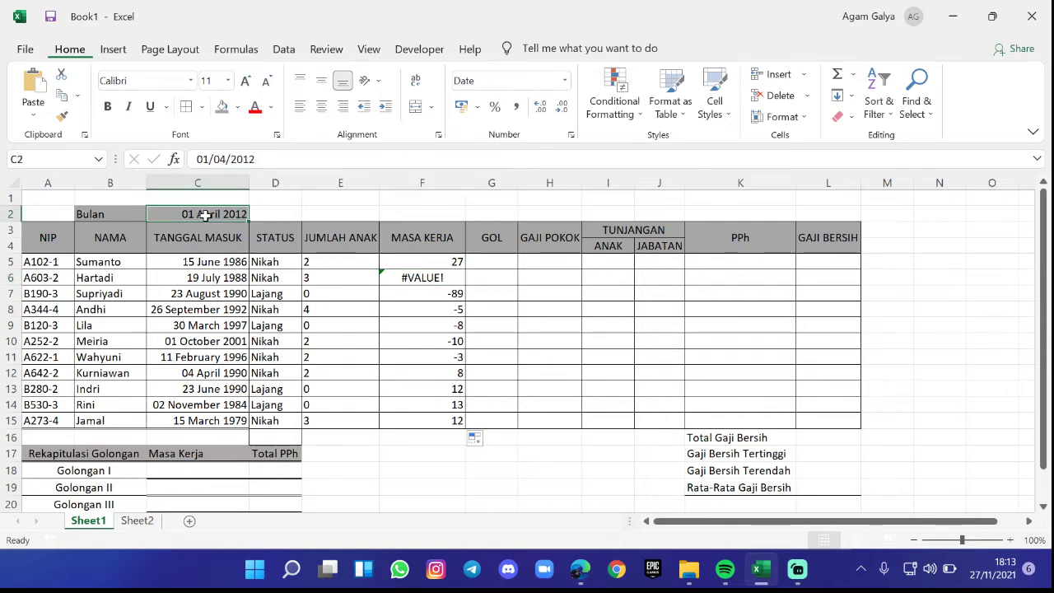
{"action": "left_click", "coordinate": [565, 80]}
{"action": "left_click", "coordinate": [504, 110]}
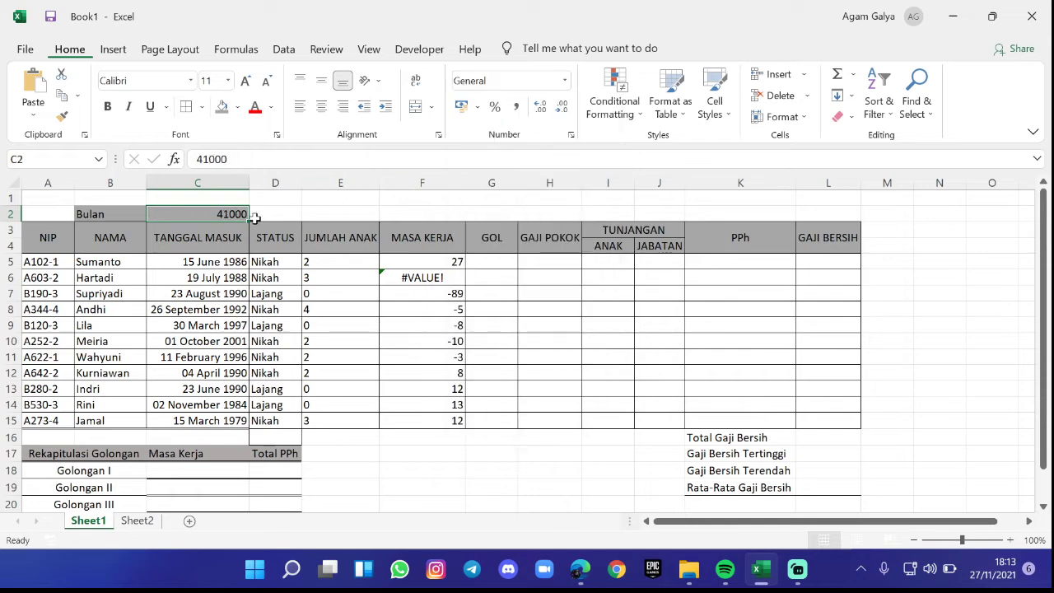
{"action": "double_click", "coordinate": [233, 215]}
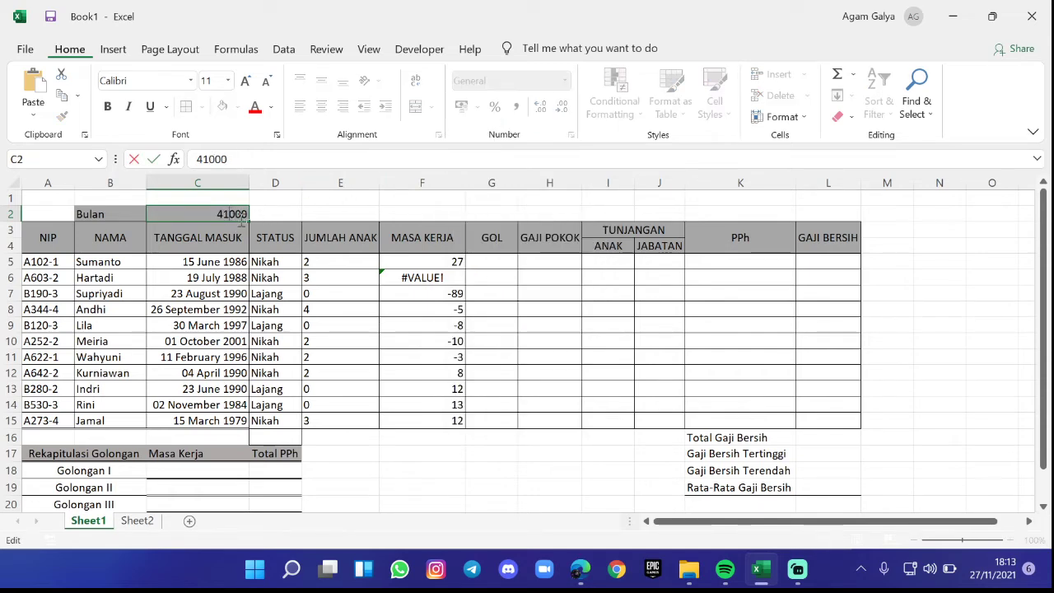
{"action": "left_click", "coordinate": [201, 262]}
{"action": "left_click", "coordinate": [222, 215]}
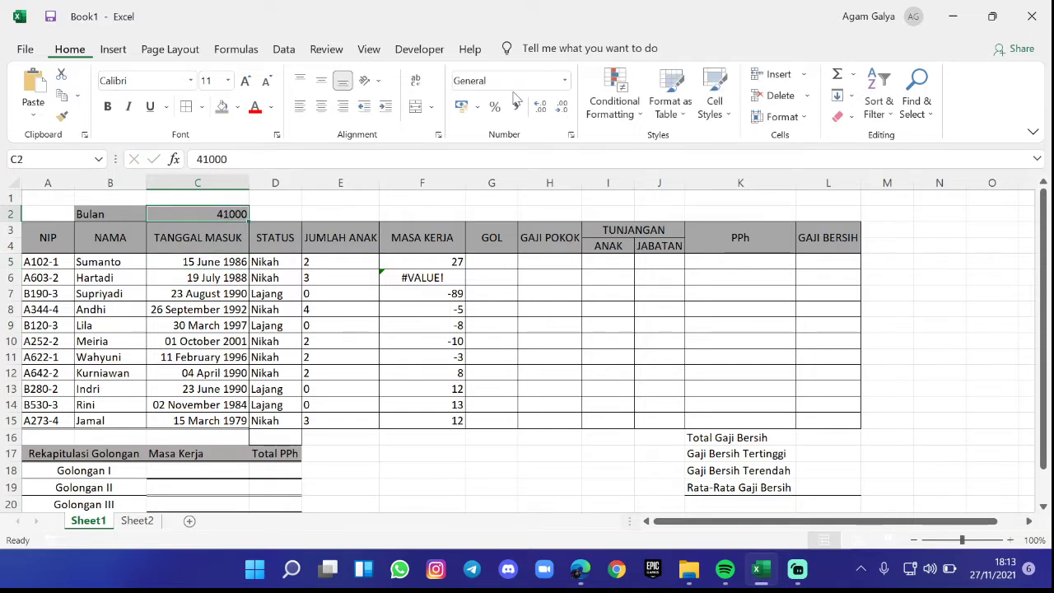
{"action": "left_click", "coordinate": [565, 81]}
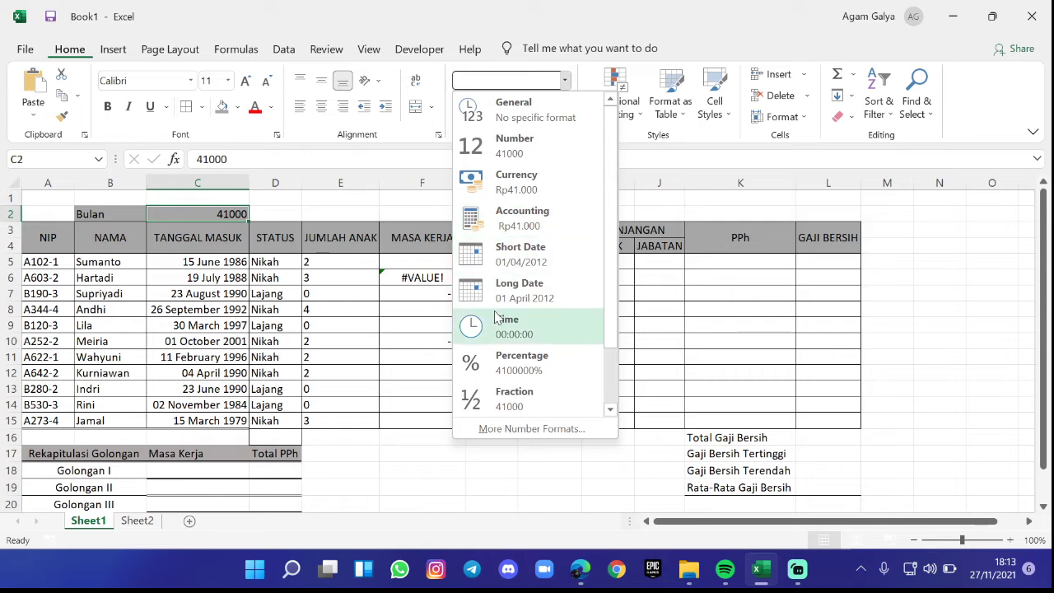
{"action": "left_click", "coordinate": [508, 280]}
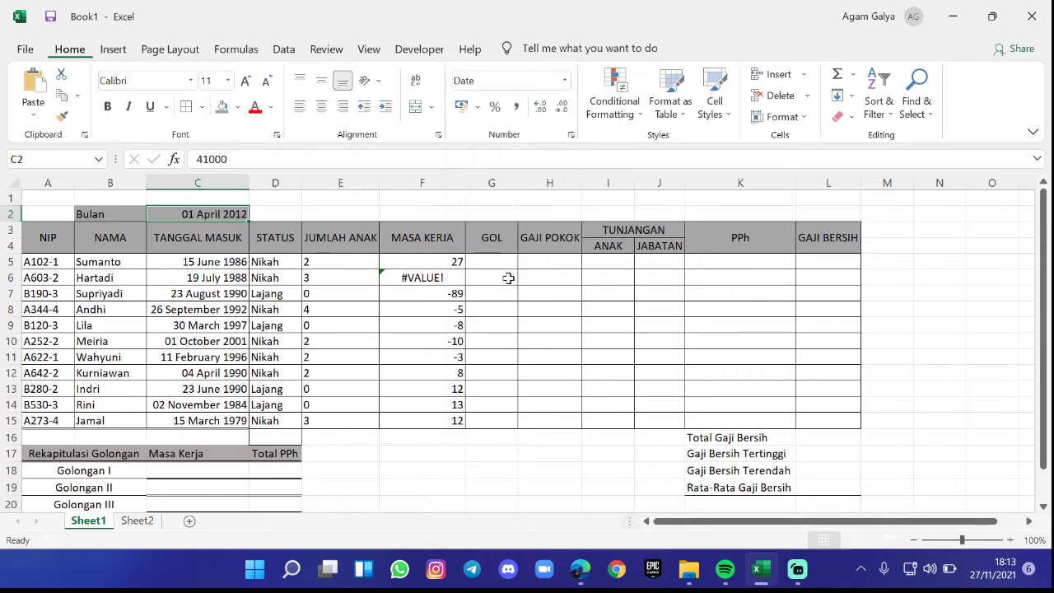
- Compare the cell references of the copied Masa Kerja formulas in F6 through F12 with the original in F5
{"action": "left_click", "coordinate": [423, 276]}
{"action": "left_click", "coordinate": [437, 295]}
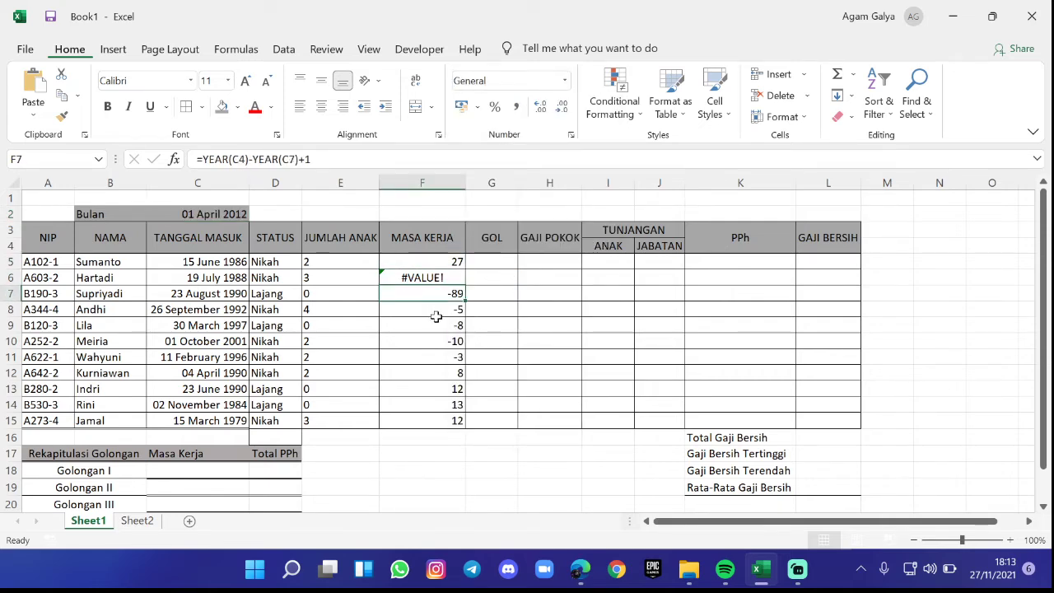
{"action": "left_click", "coordinate": [436, 311]}
{"action": "left_click", "coordinate": [437, 326]}
{"action": "left_click", "coordinate": [437, 341]}
{"action": "left_click", "coordinate": [438, 368]}
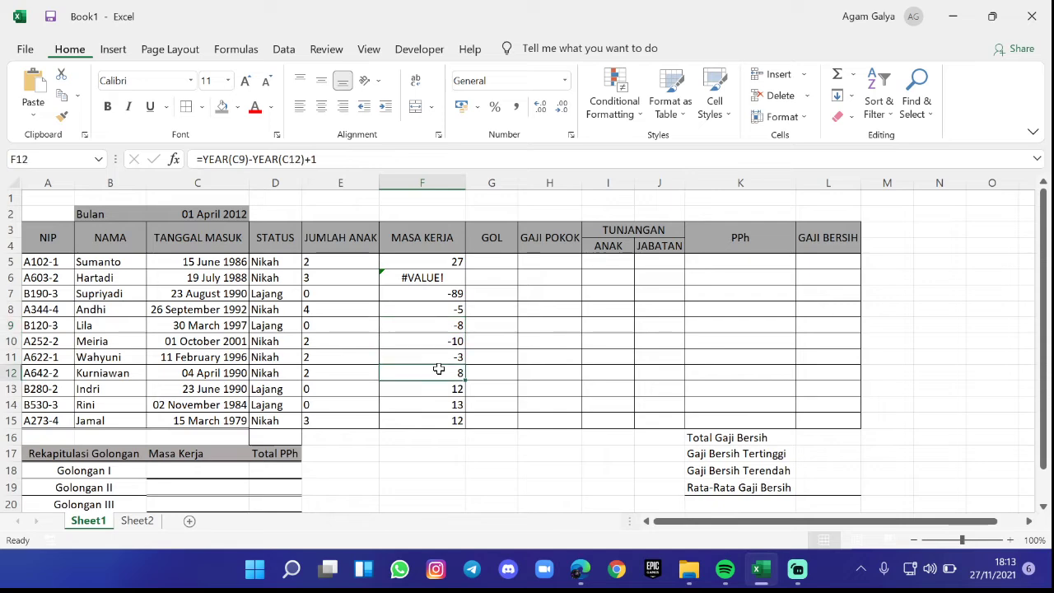
{"action": "left_click", "coordinate": [444, 341]}
{"action": "left_click", "coordinate": [447, 325]}
{"action": "left_click", "coordinate": [449, 308]}
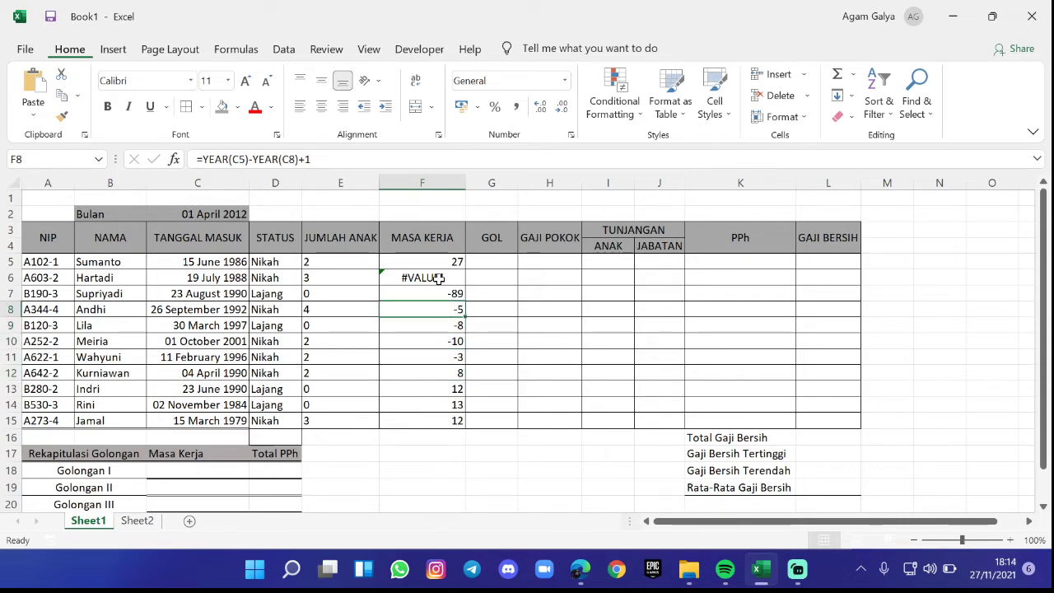
{"action": "left_click", "coordinate": [424, 277]}
{"action": "left_click", "coordinate": [441, 262]}
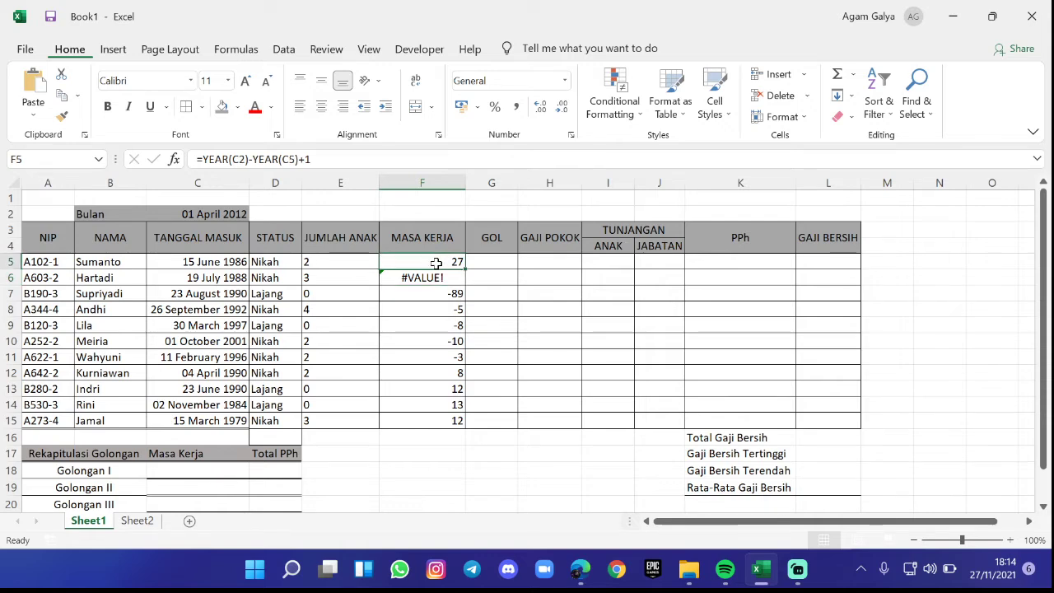
- Make the Bulan reference in F5 absolute, giving =YEAR($C$2)-YEAR(C5)+1, and fill the formula down through F15
{"action": "left_click", "coordinate": [240, 159]}
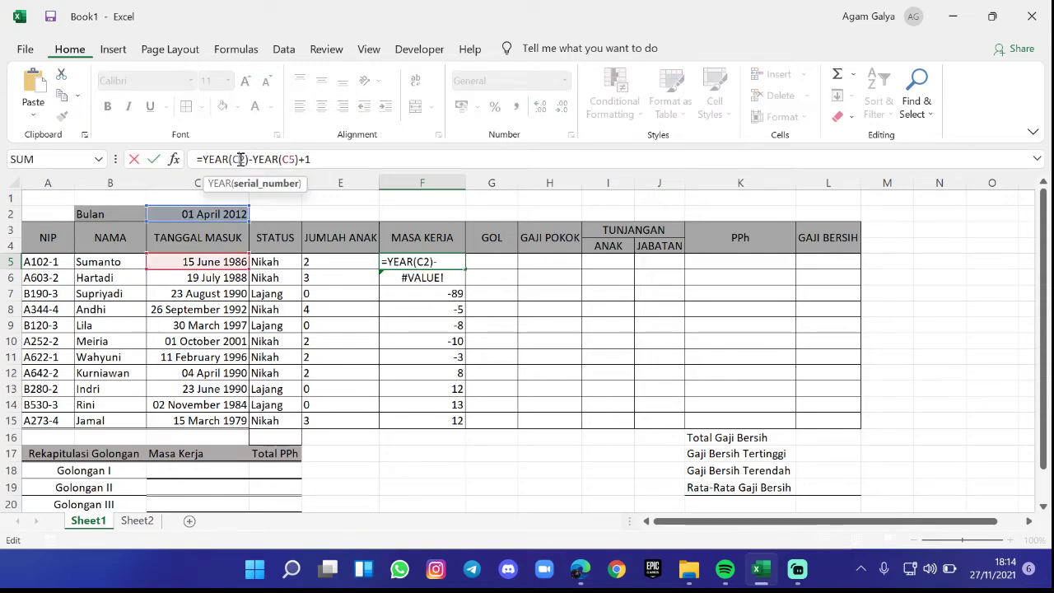
{"action": "type", "text": "$"}
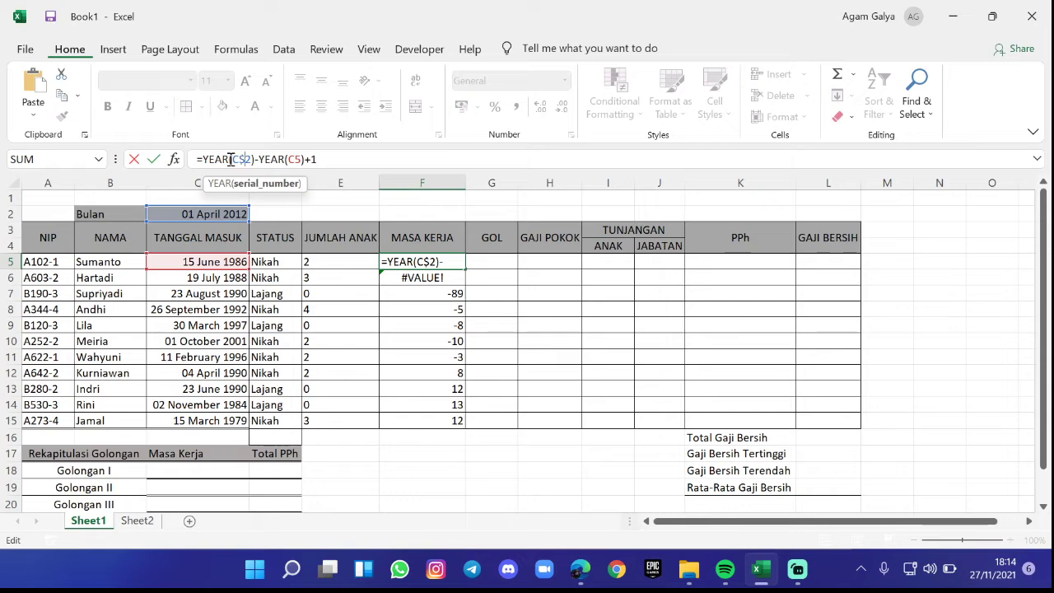
{"action": "left_click", "coordinate": [230, 159]}
{"action": "left_click", "coordinate": [235, 159]}
{"action": "type", "text": "$"}
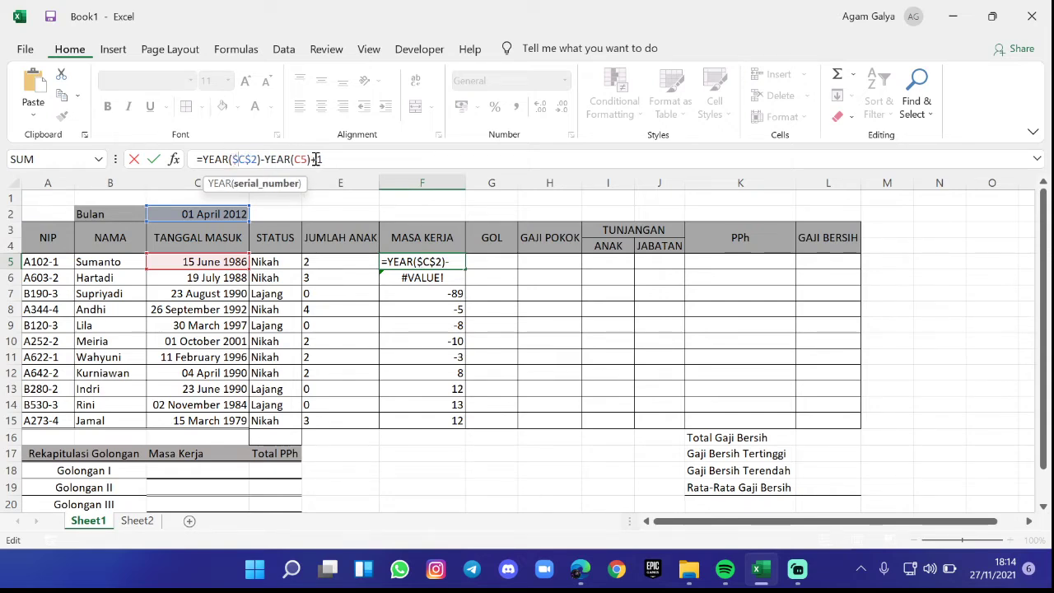
{"action": "key", "text": "ctrl+Return"}
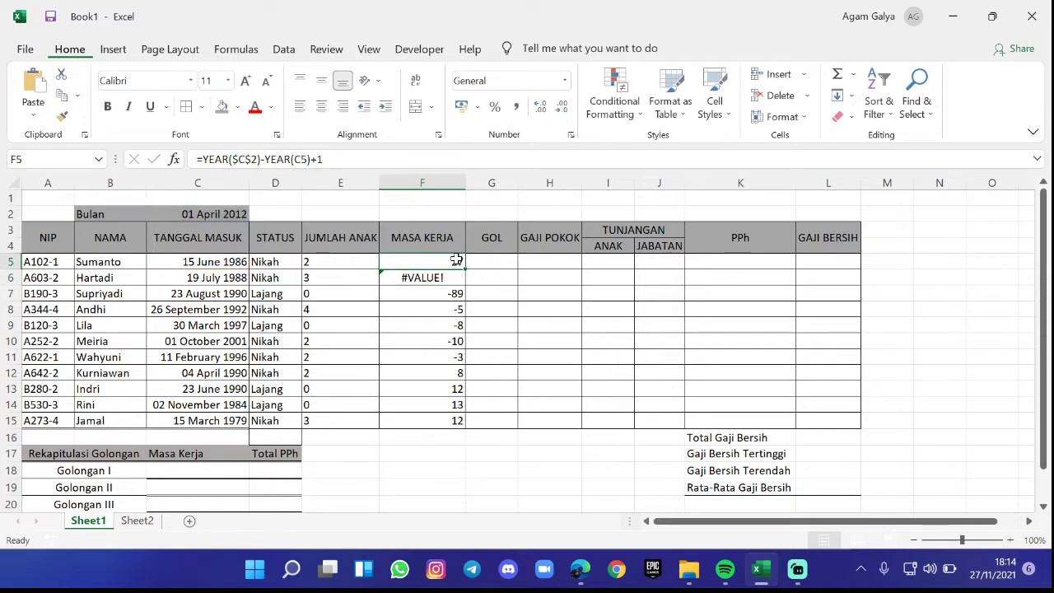
{"action": "left_click_drag", "start_coordinate": [465, 269], "coordinate": [464, 420]}
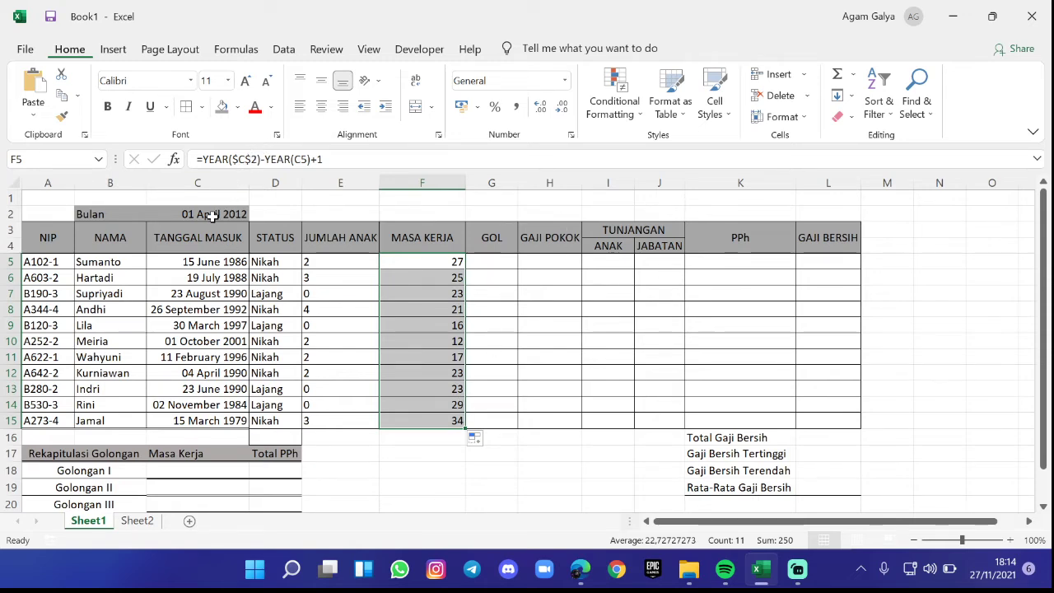
- Read the Golongan rule in the exam PDF in the browser and return to the Excel sheet
{"action": "left_click", "coordinate": [488, 294]}
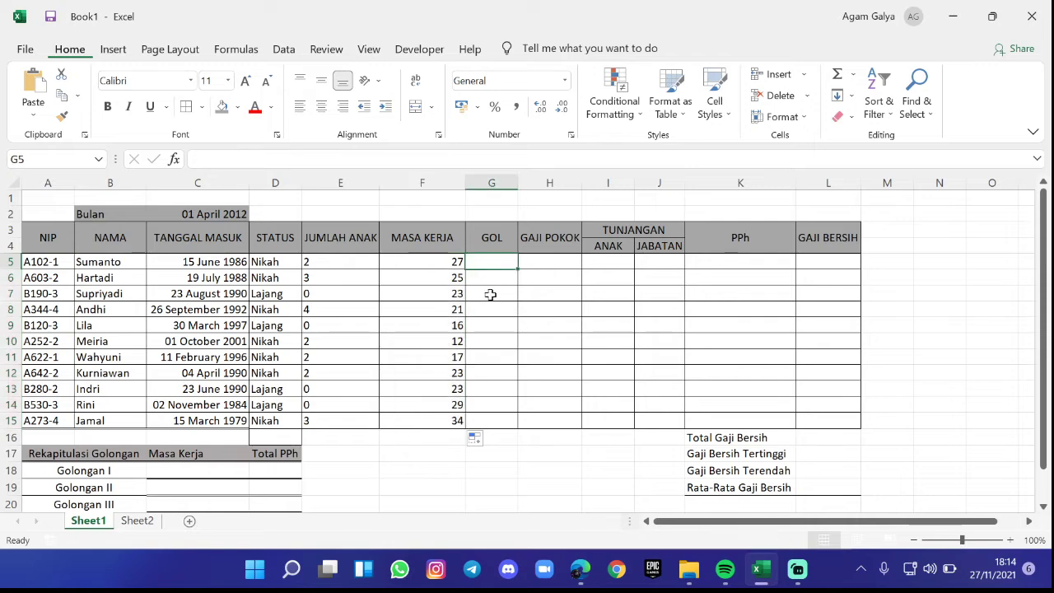
{"action": "left_click", "coordinate": [495, 379]}
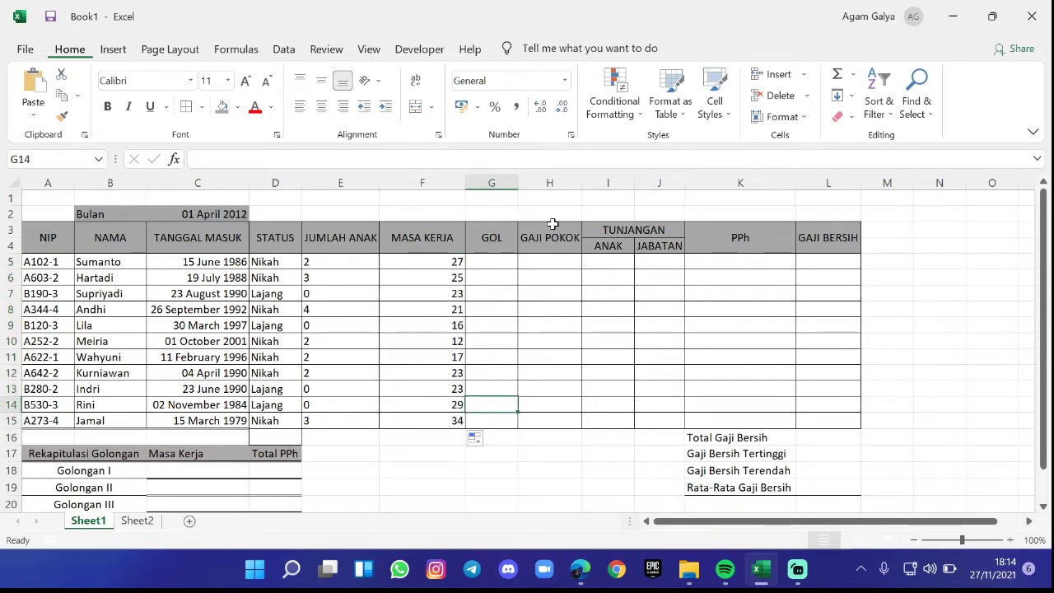
{"action": "left_click", "coordinate": [486, 263]}
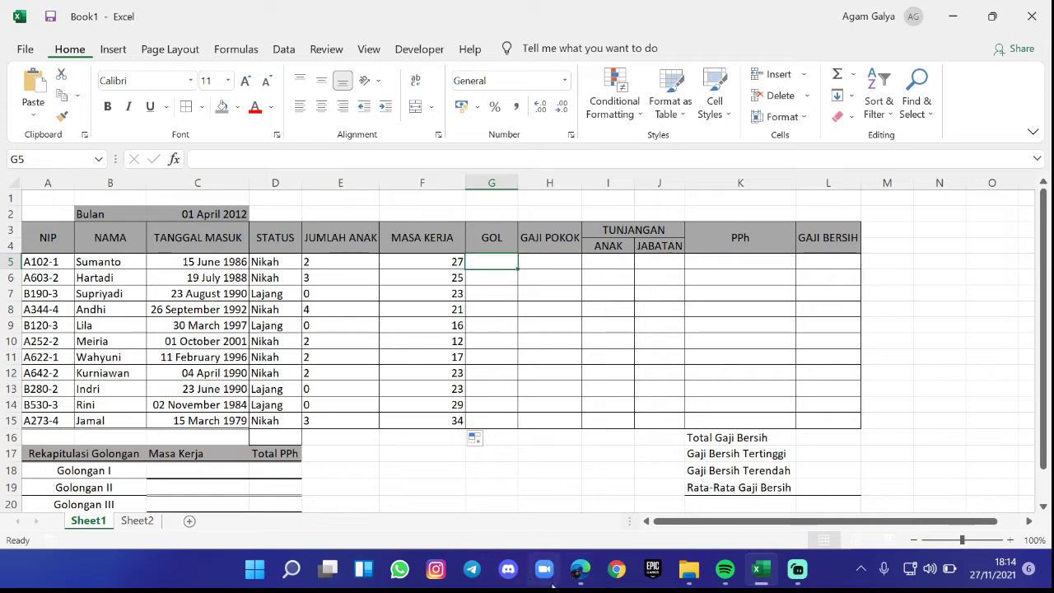
{"action": "left_click", "coordinate": [589, 570]}
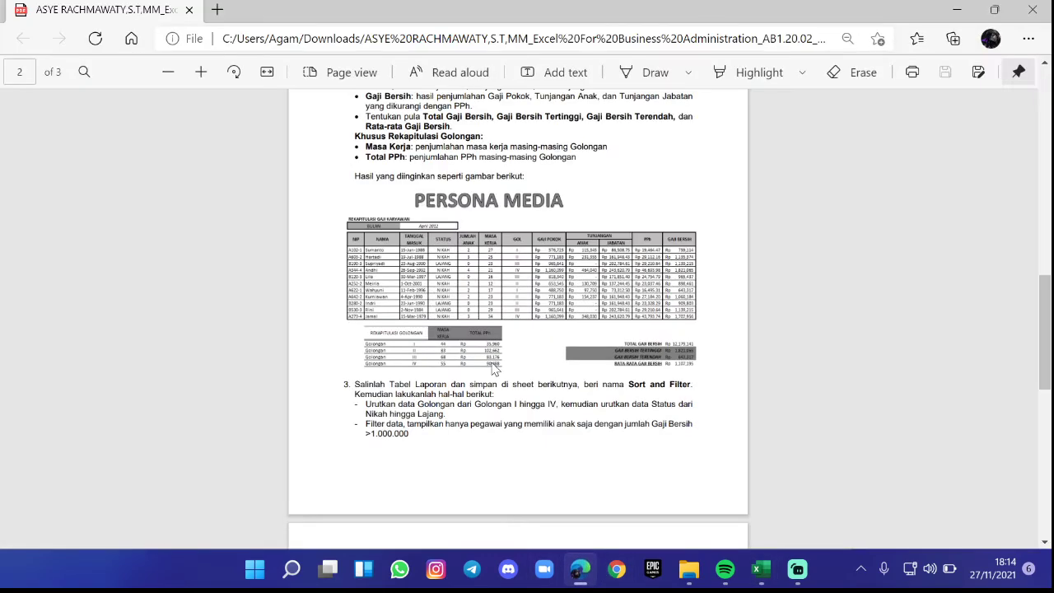
{"action": "scroll", "coordinate": [494, 371], "scroll_direction": "up", "scroll_amount": 5}
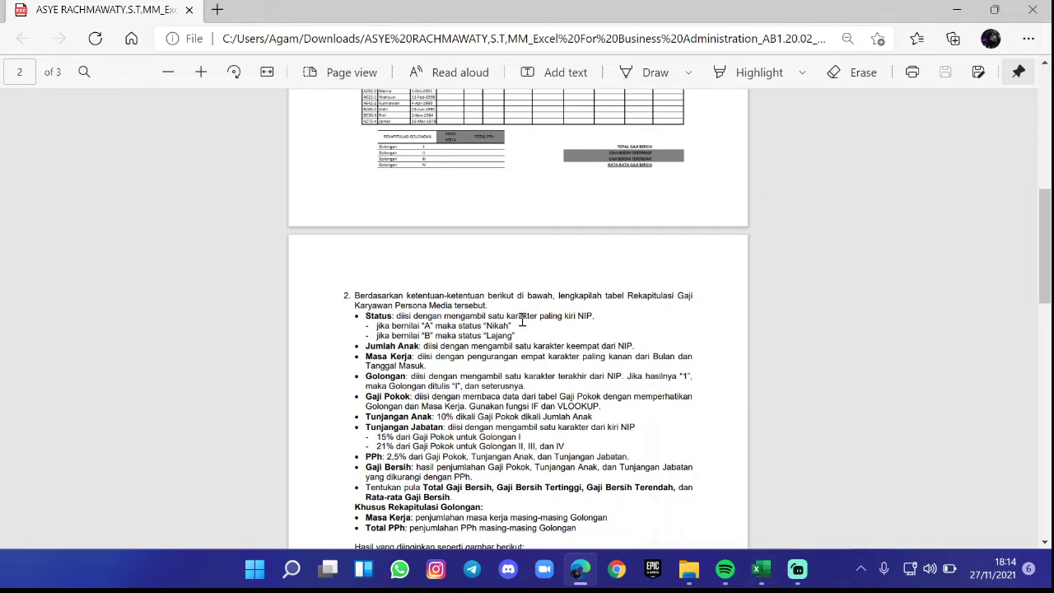
{"action": "left_click", "coordinate": [761, 568]}
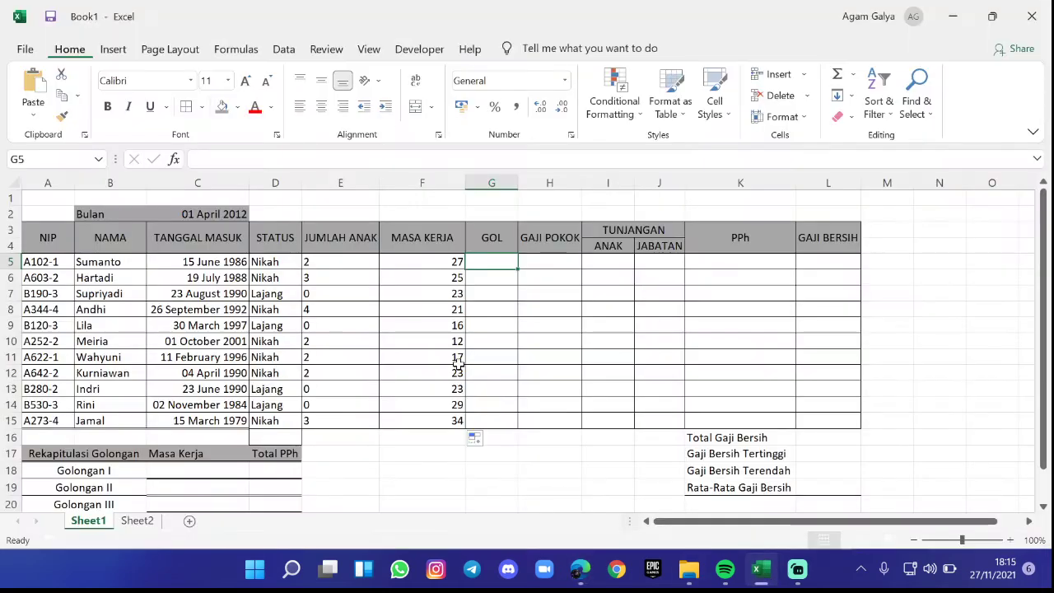
- Start the Golongan formula in G5 with a test on the last character of the NIP: =IF(RIGHT(A5;1)="1";
{"action": "double_click", "coordinate": [510, 261]}
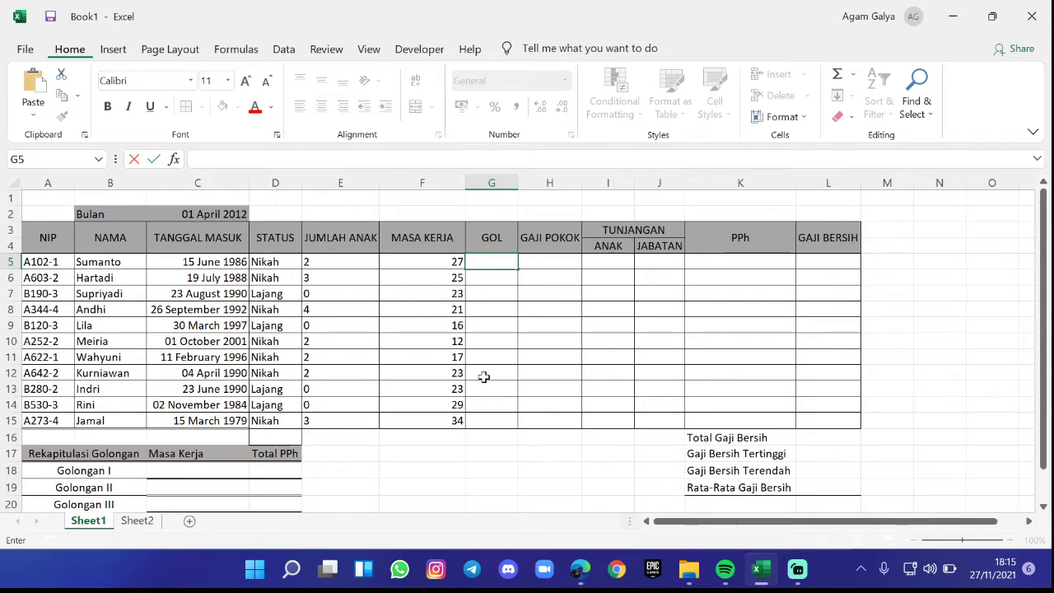
{"action": "type", "text": "=if"}
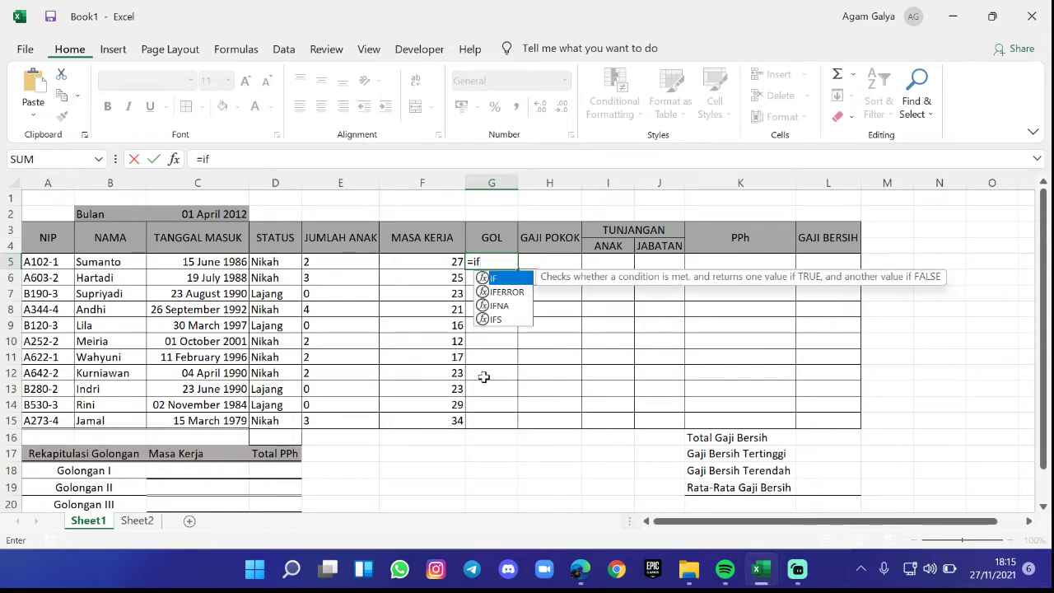
{"action": "key", "text": "Tab"}
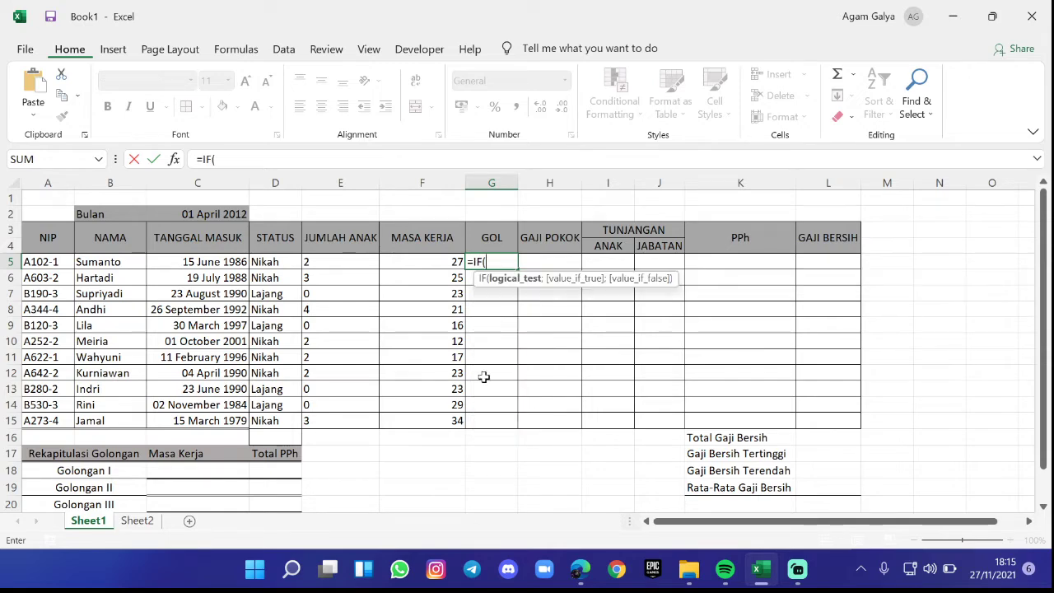
{"action": "type", "text": "right"}
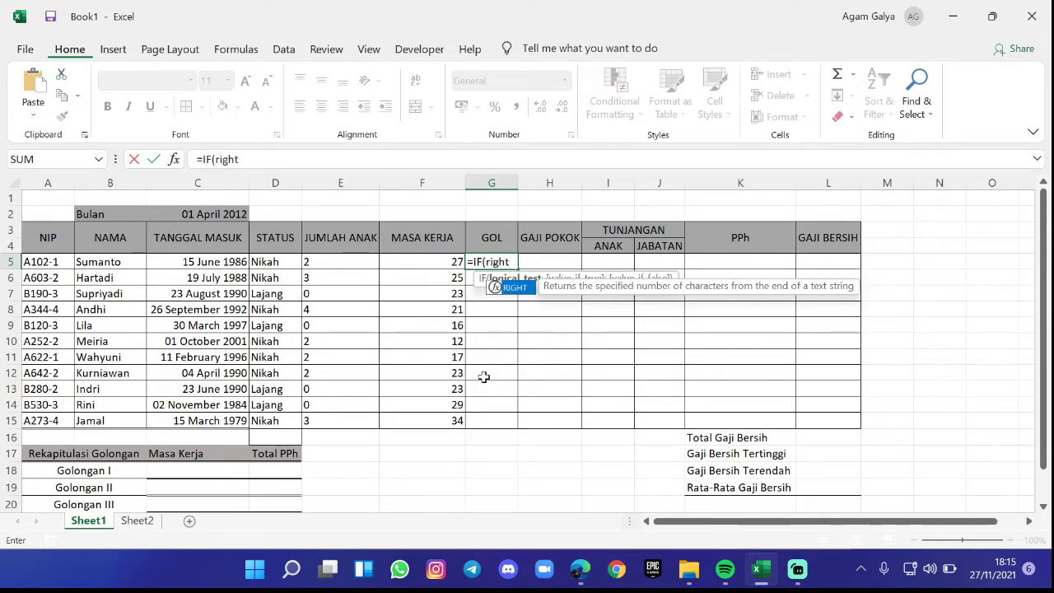
{"action": "key", "text": "Tab"}
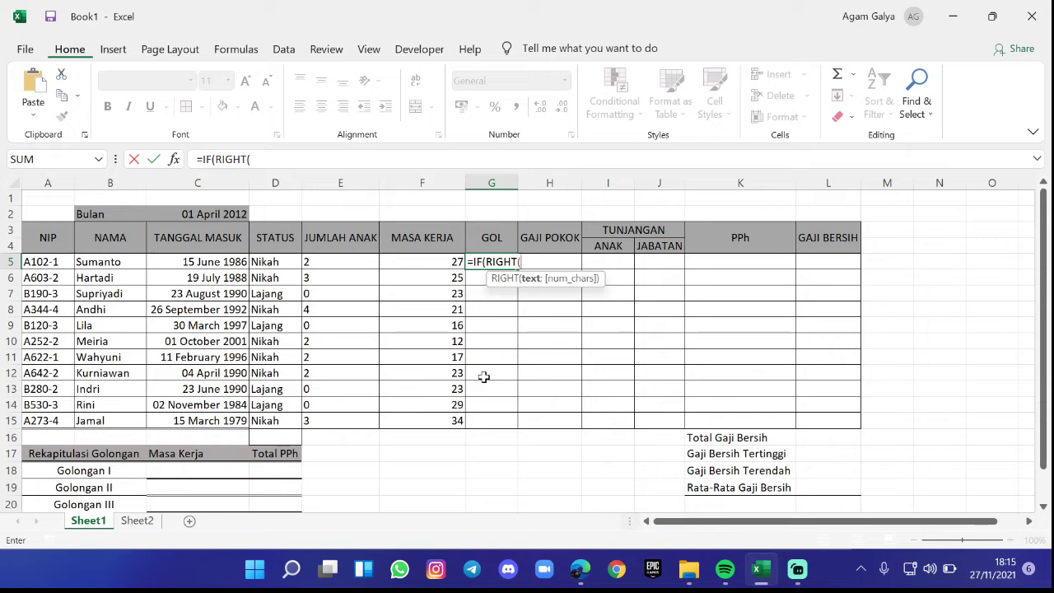
{"action": "left_click", "coordinate": [42, 264]}
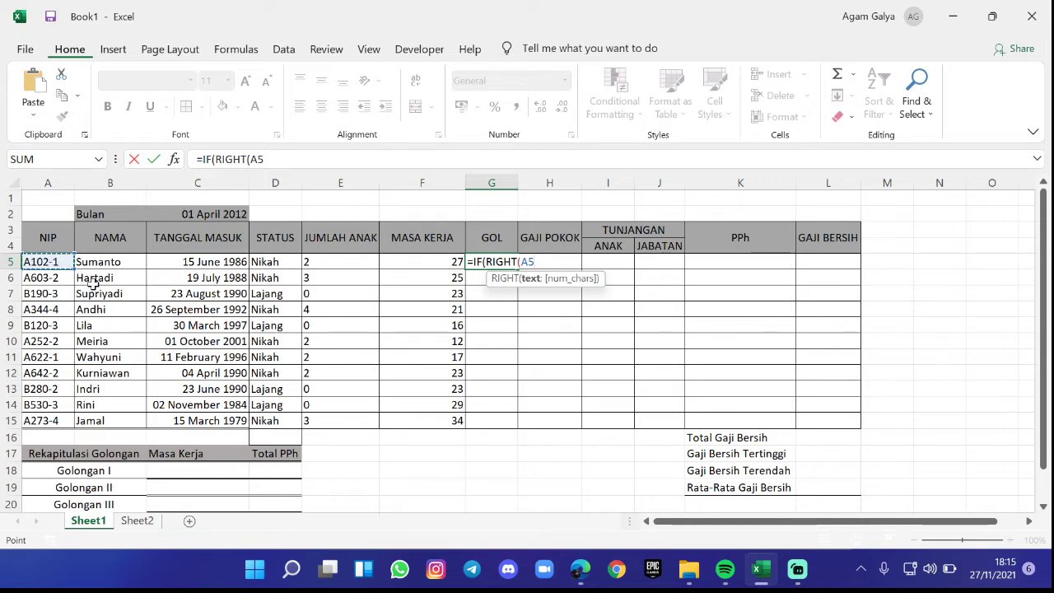
{"action": "type", "text": ";"}
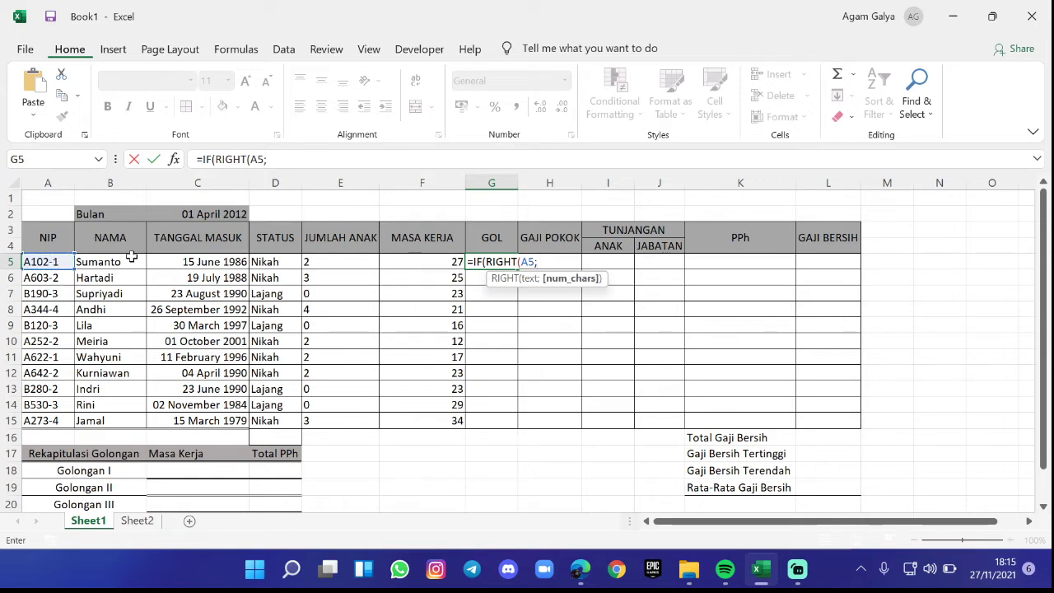
{"action": "type", "text": "1)"}
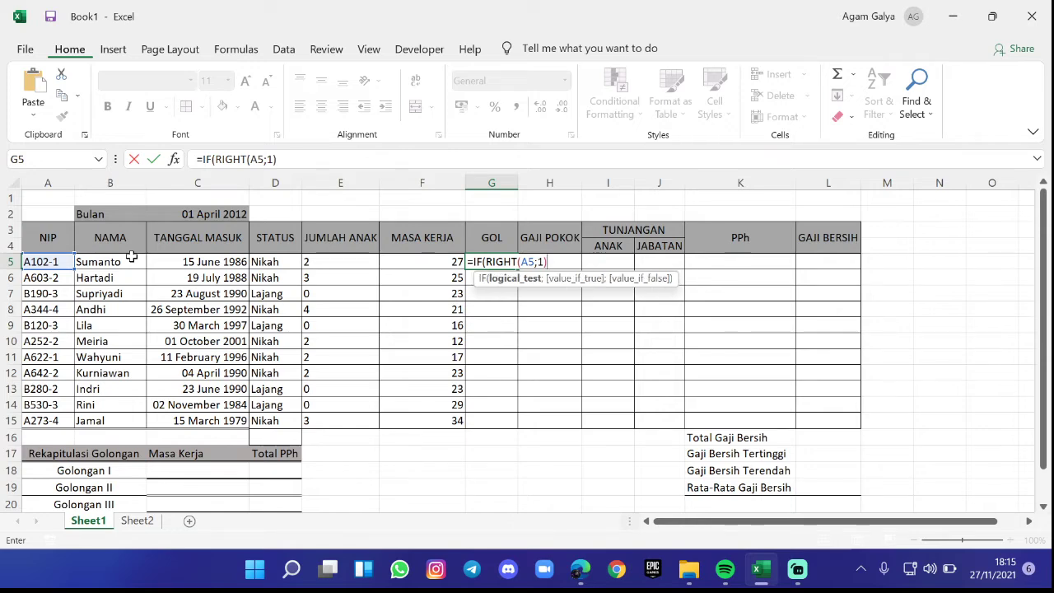
{"action": "type", "text": "=\"1\";"}
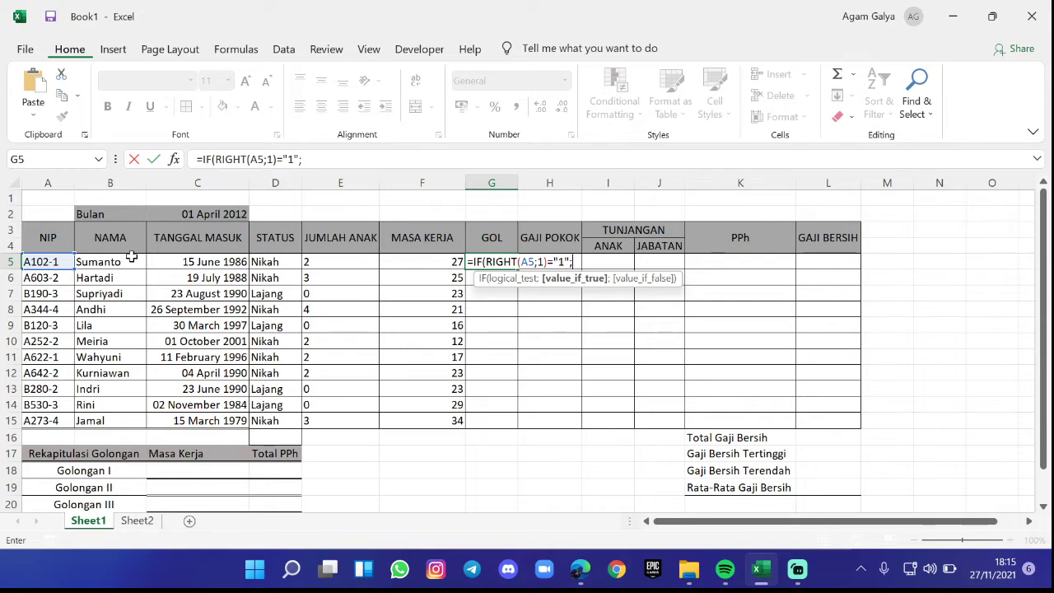
- Enter "I" as the value if true in the G5 formula and continue to the value if false
{"action": "type", "text": "\""}
{"action": "type", "text": "i"}
{"action": "type", "text": "i"}
{"action": "type", "text": "\"I"}
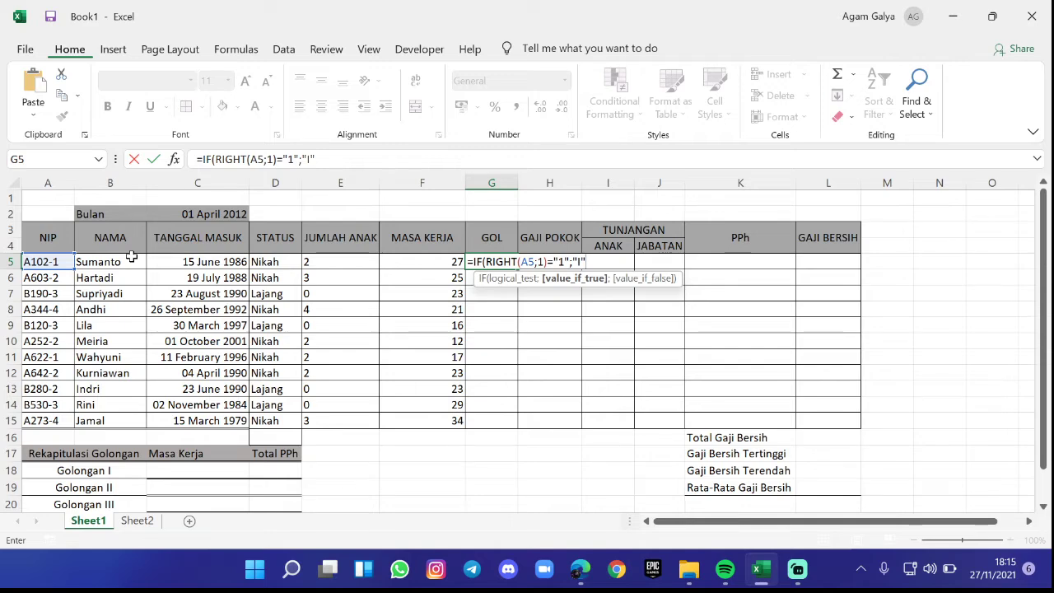
{"action": "type", "text": ";"}
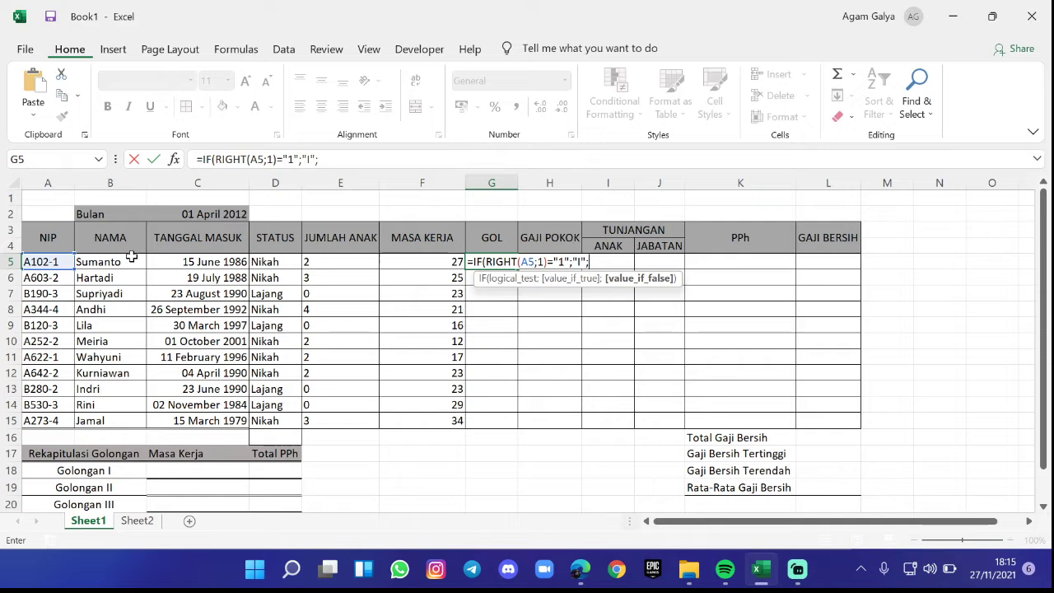
- Nest a second condition in the G5 formula as IF(A5;1)="2";"II"; and open a third IF
{"action": "type", "text": "if"}
{"action": "key", "text": "Tab"}
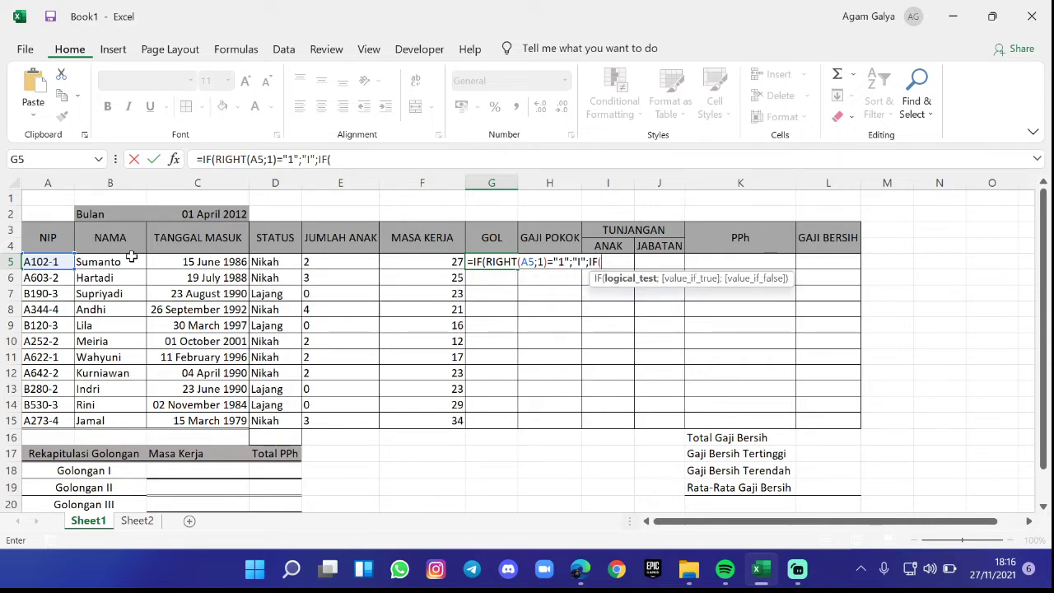
{"action": "left_click", "coordinate": [55, 263]}
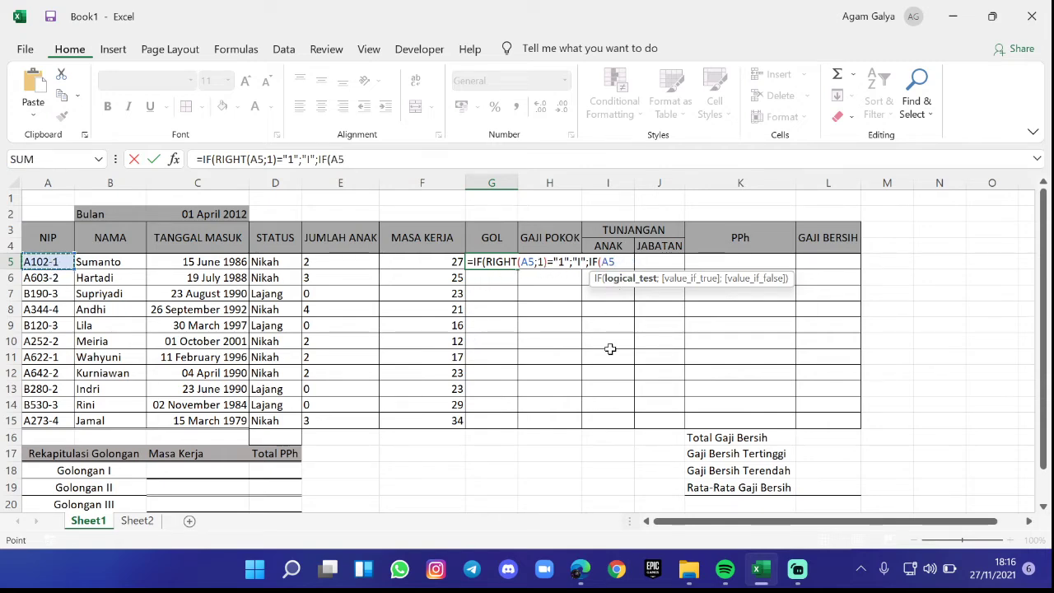
{"action": "type", "text": ";"}
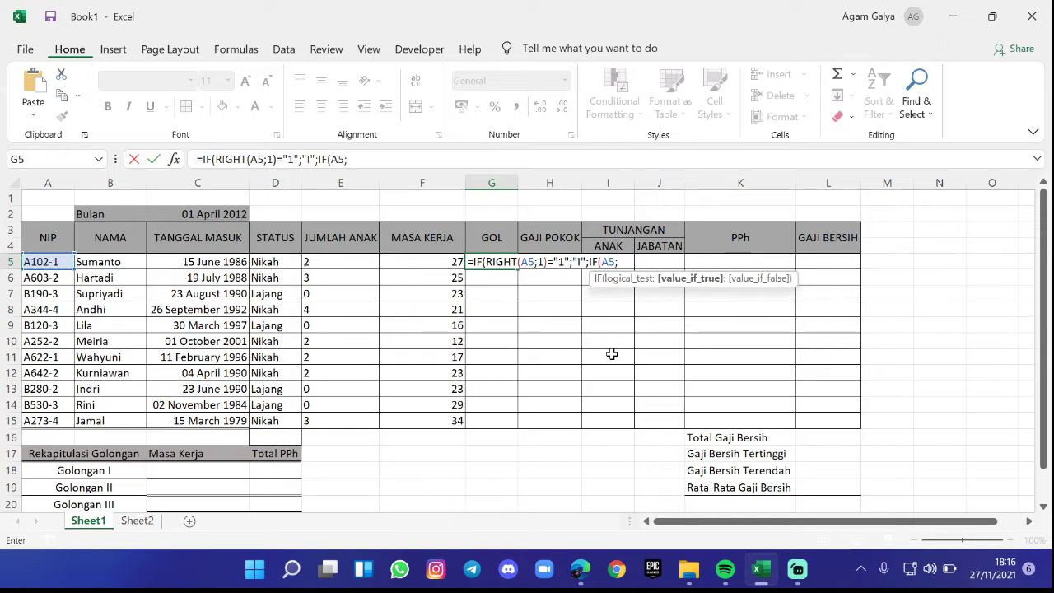
{"action": "type", "text": "1)"}
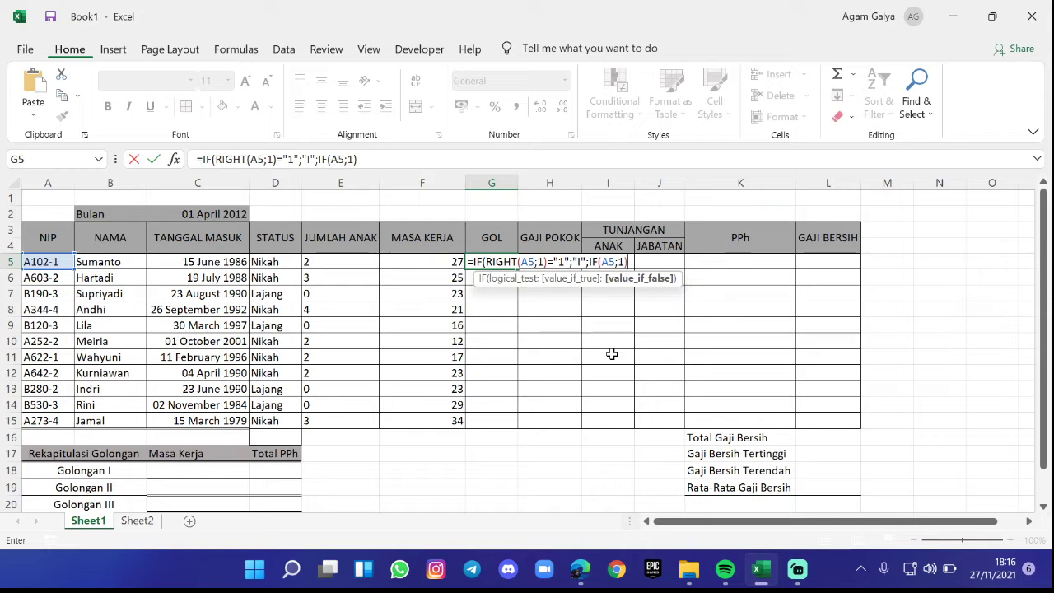
{"action": "type", "text": "=\""}
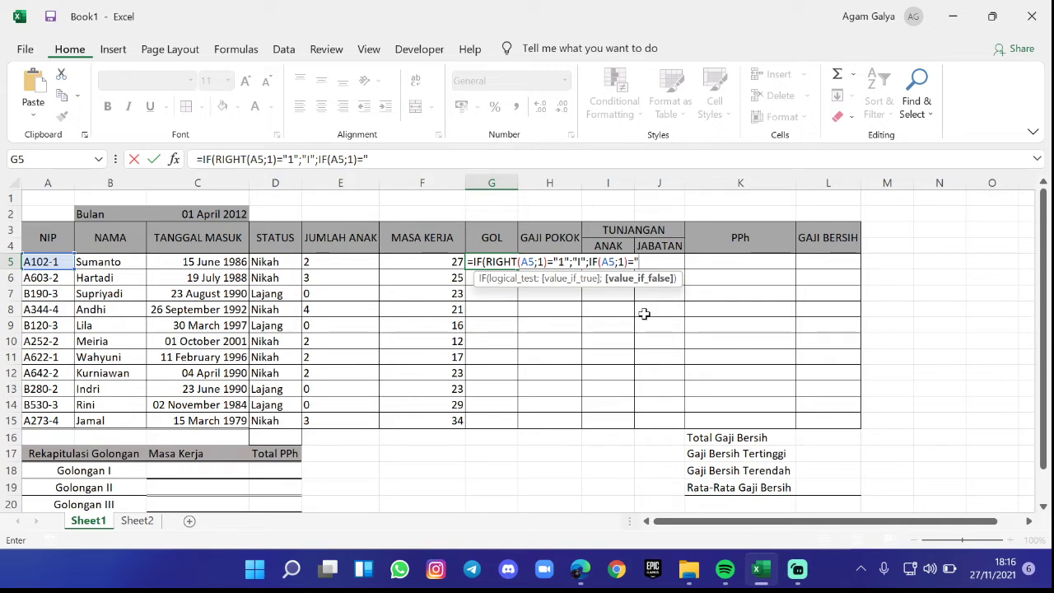
{"action": "type", "text": "2"}
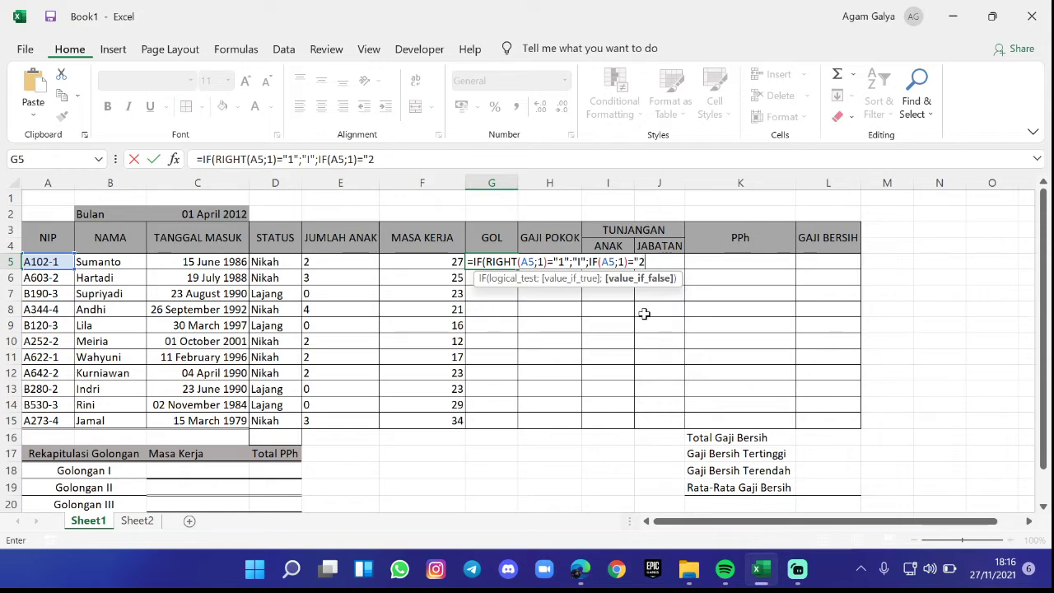
{"action": "type", "text": "\";"}
{"action": "key", "text": "BackSpace"}
{"action": "type", "text": ";\"II"}
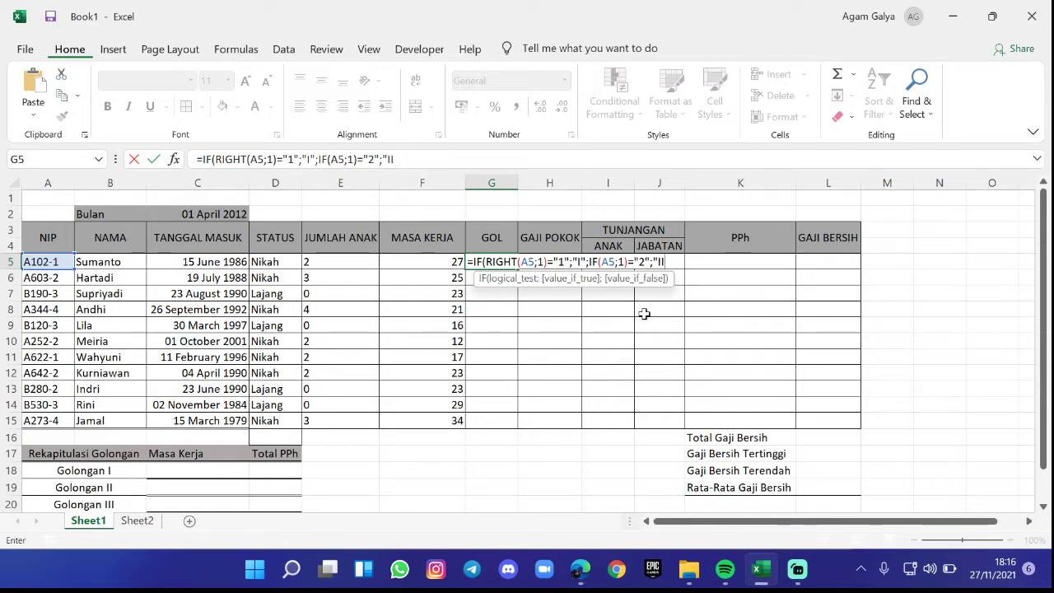
{"action": "type", "text": "\";IF("}
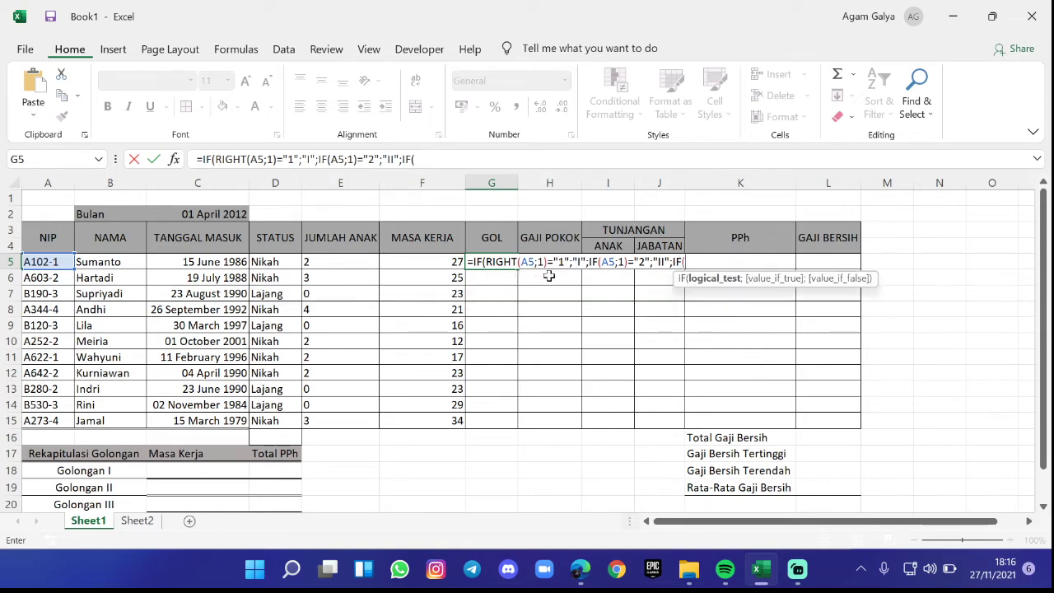
- Insert the RIGHT function as the start of the third IF's logical test in G5
{"action": "left_click", "coordinate": [682, 262]}
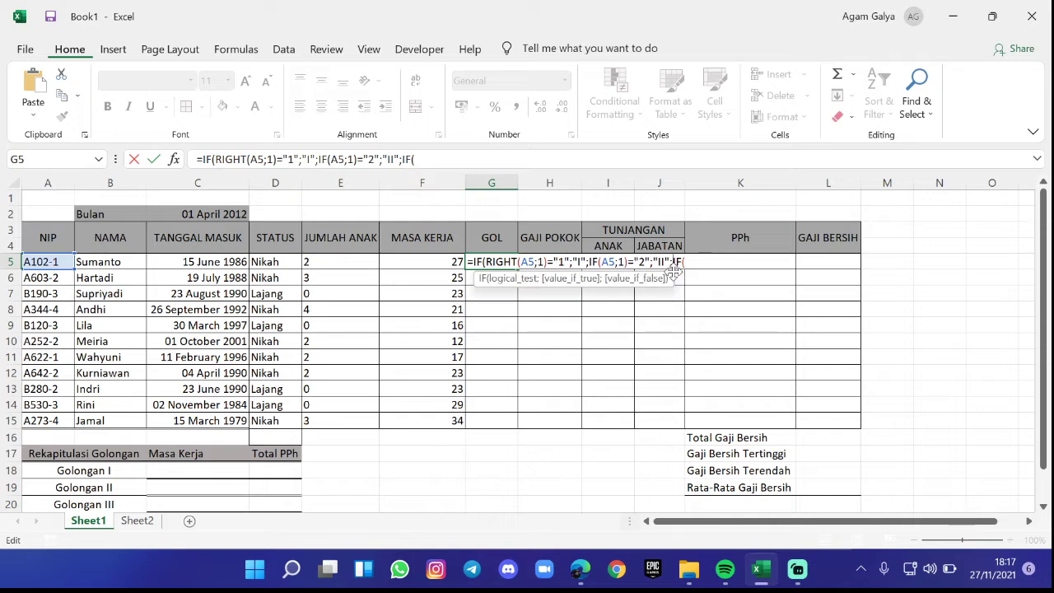
{"action": "left_click", "coordinate": [687, 262]}
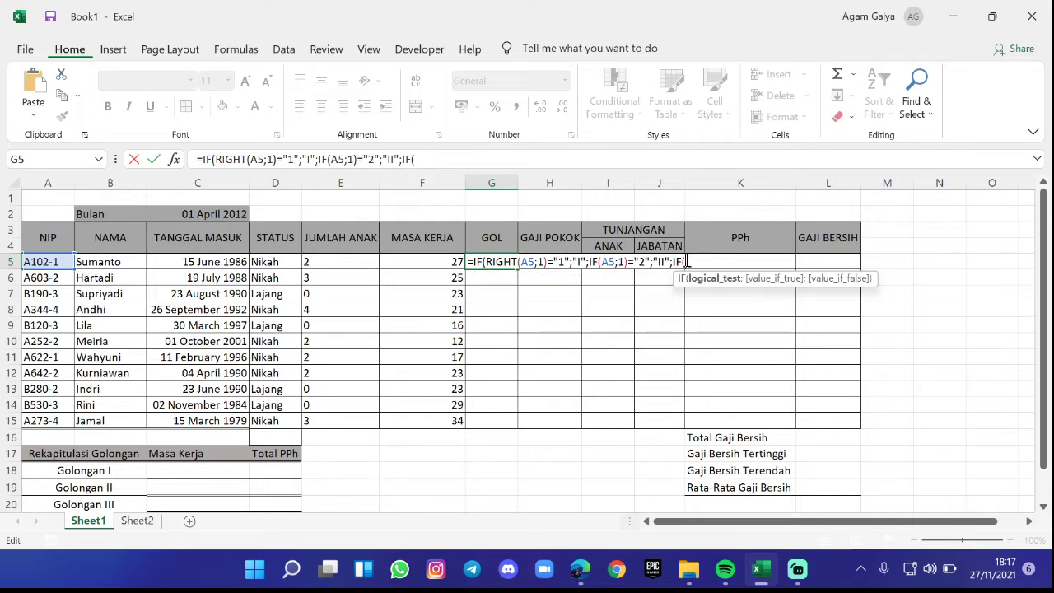
{"action": "type", "text": "right"}
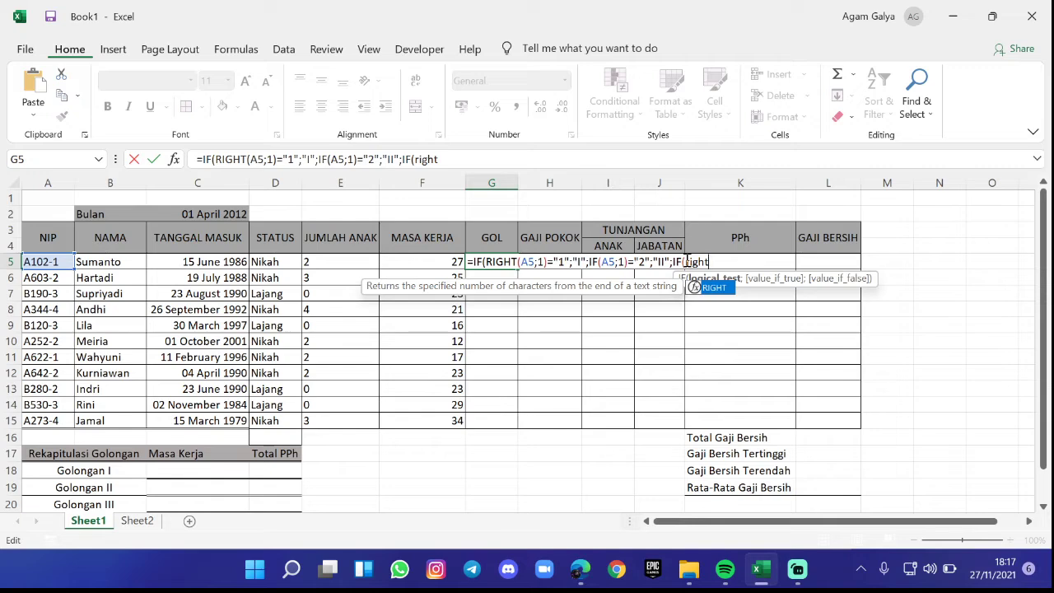
{"action": "key", "text": "Tab"}
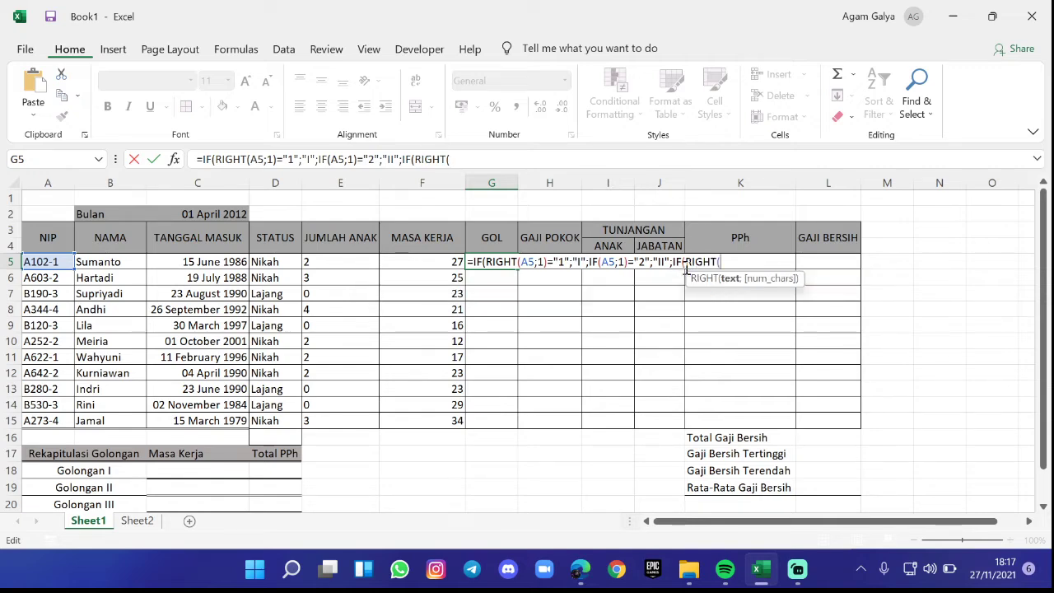
- Insert the missing RIGHT function in the second IF of the G5 formula, making its test right(A5;1)="2"
{"action": "left_click", "coordinate": [601, 262]}
{"action": "left_click", "coordinate": [604, 262]}
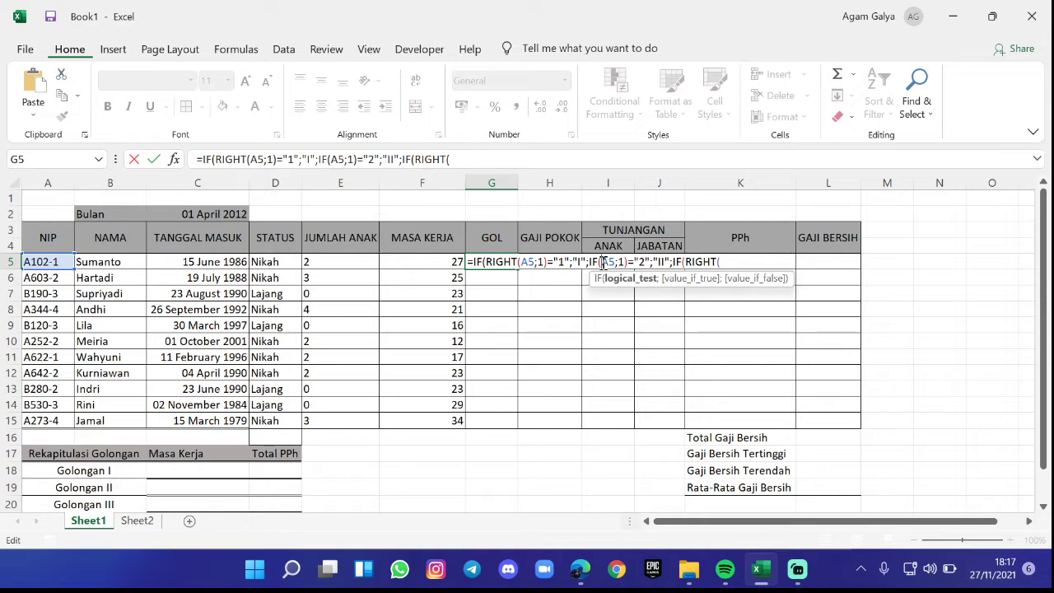
{"action": "type", "text": "rigt"}
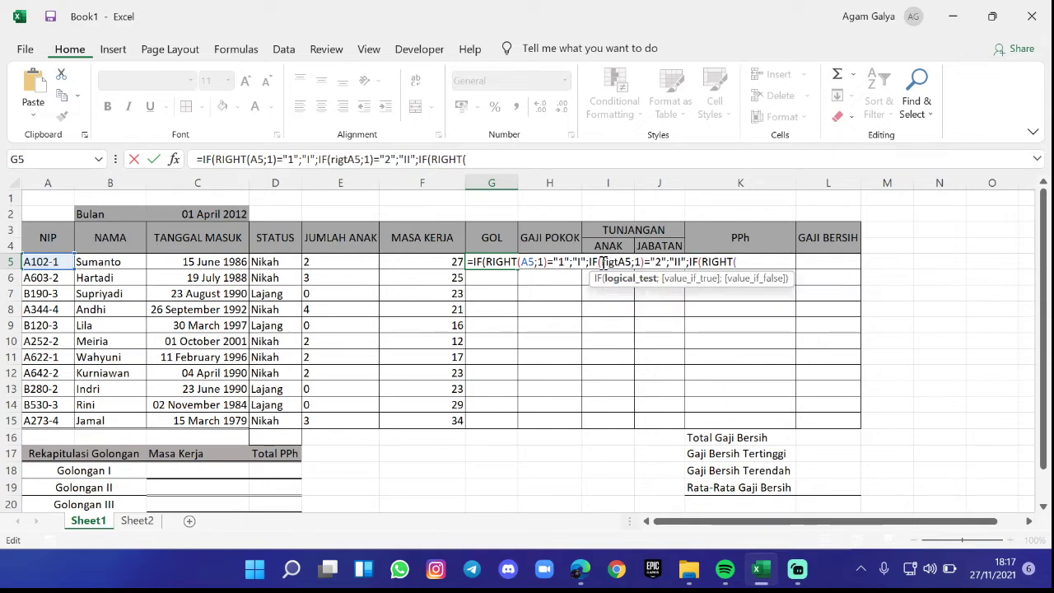
{"action": "key", "text": "BackSpace"}
{"action": "type", "text": "ht"}
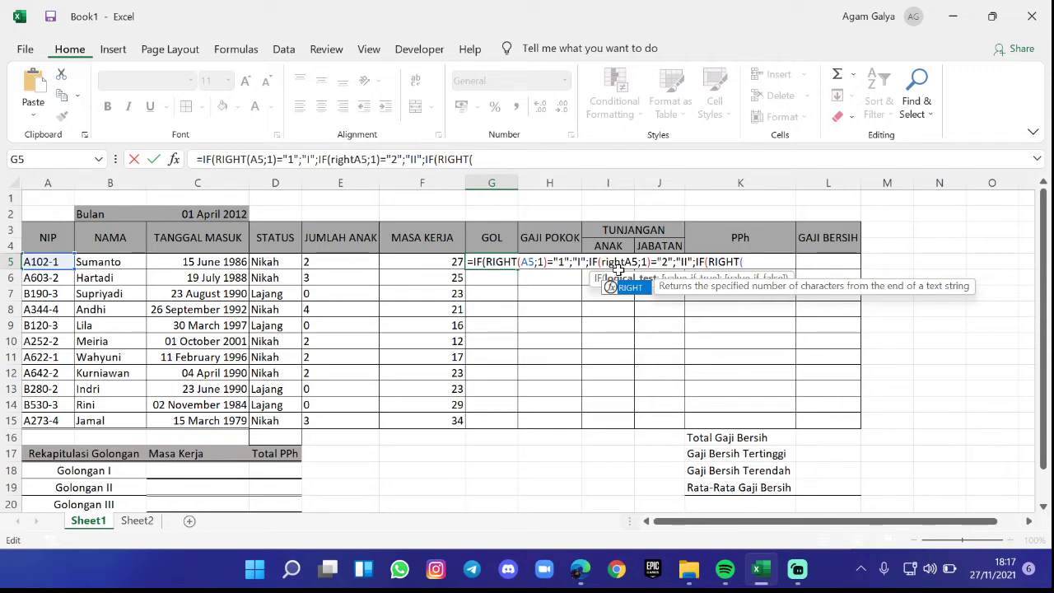
{"action": "type", "text": "("}
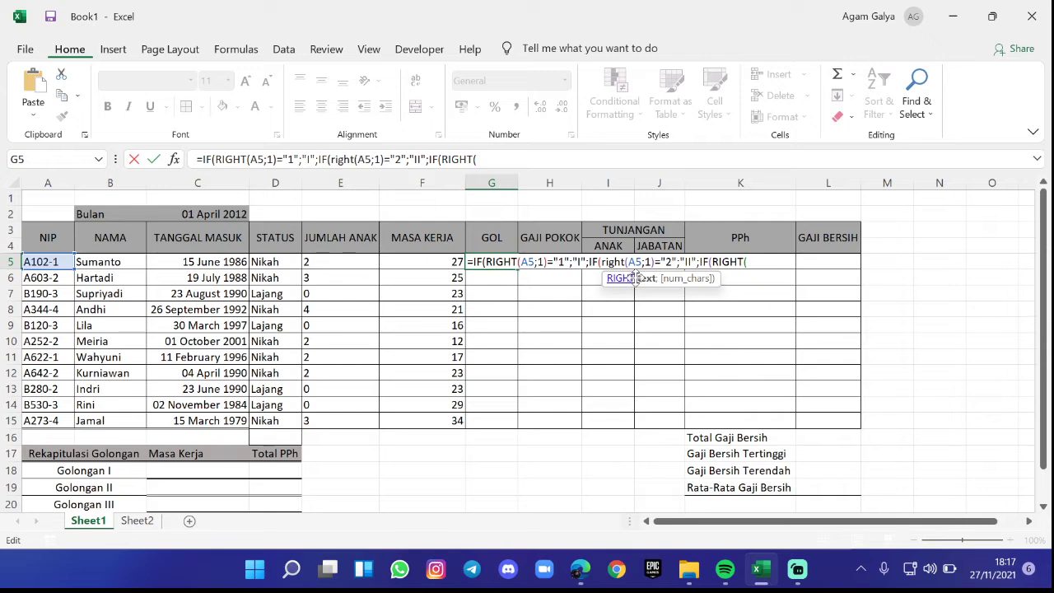
{"action": "left_click", "coordinate": [758, 278]}
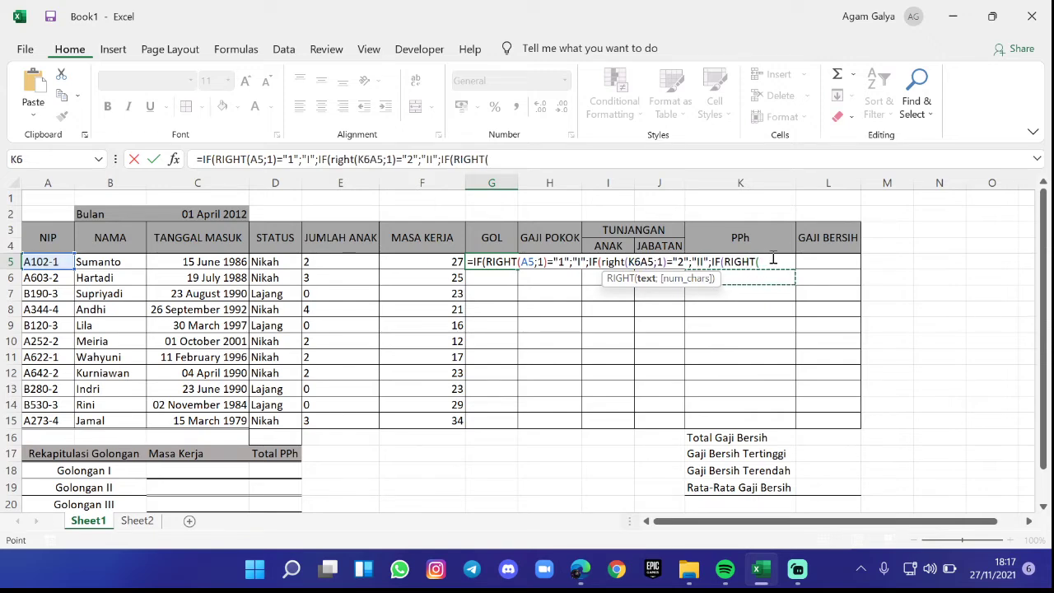
{"action": "left_click", "coordinate": [767, 263]}
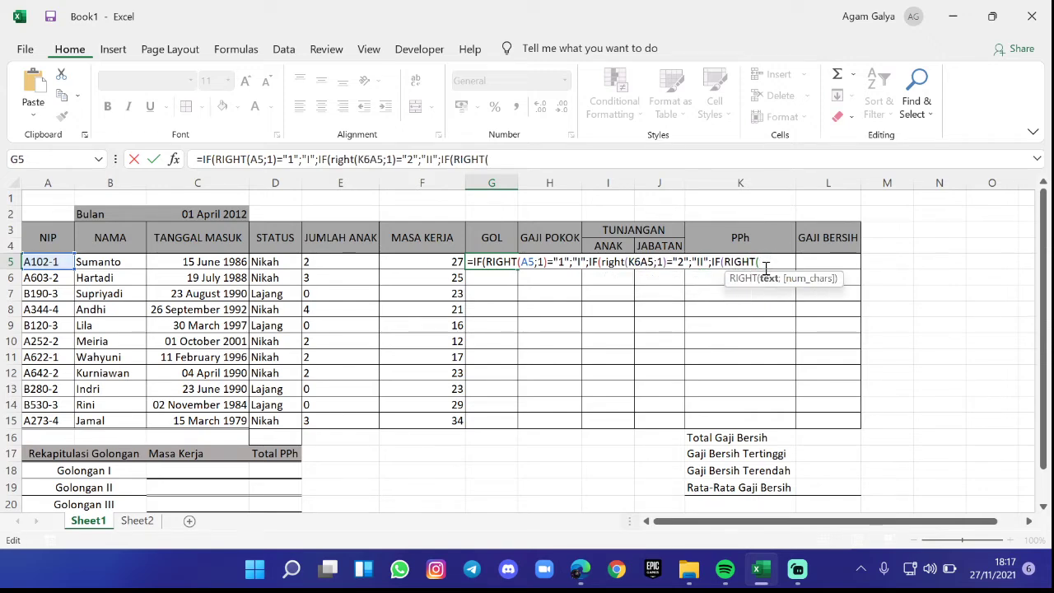
{"action": "left_click", "coordinate": [639, 264]}
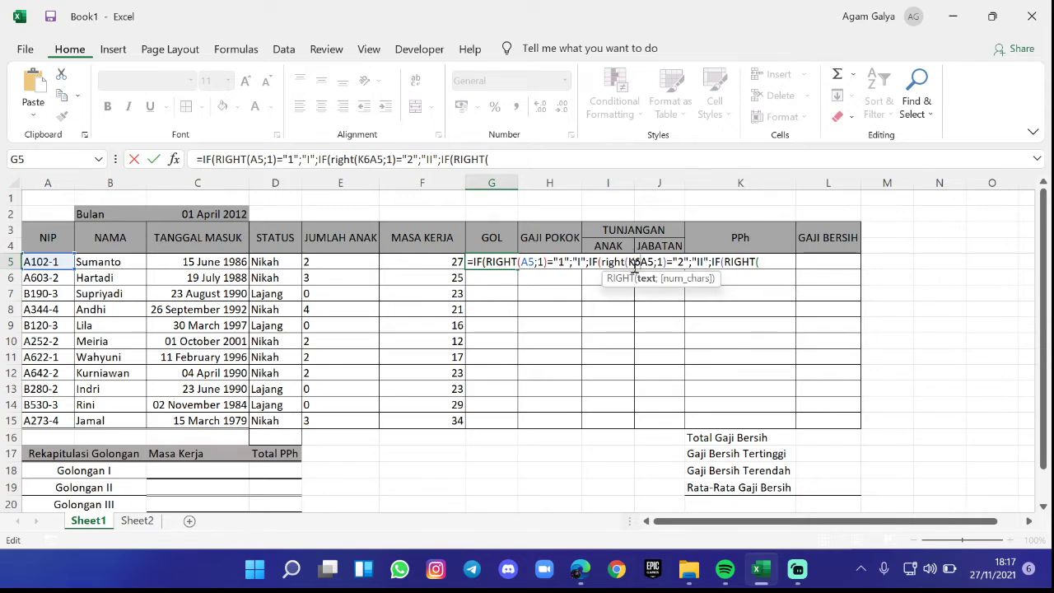
{"action": "key", "text": "BackSpace"}
{"action": "key", "text": "BackSpace"}
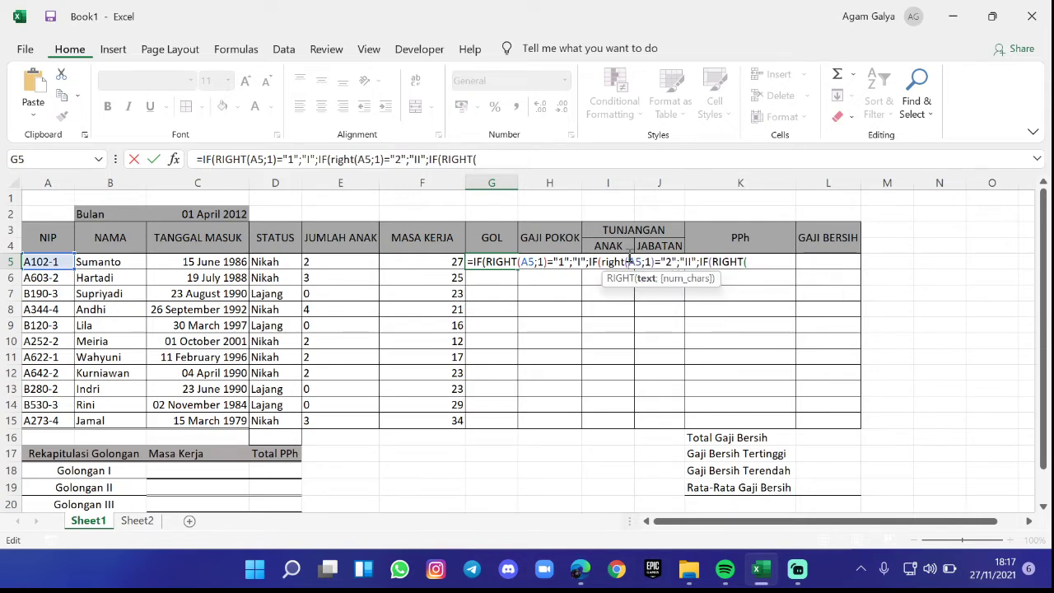
- Complete the third IF's logical test in the G5 formula as RIGHT(A5;1)="3"
{"action": "left_click", "coordinate": [756, 260]}
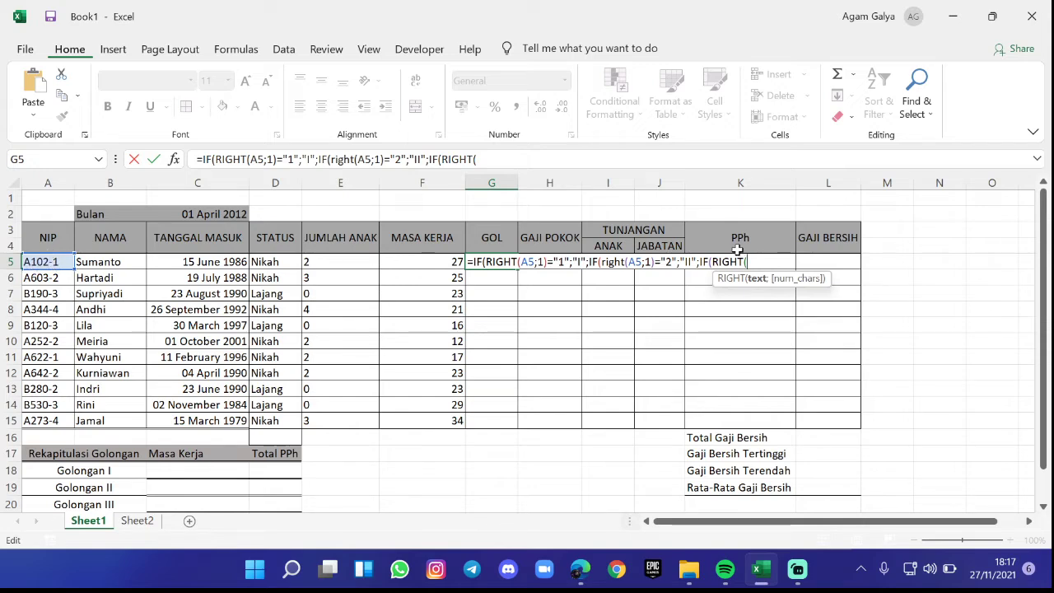
{"action": "left_click", "coordinate": [57, 258]}
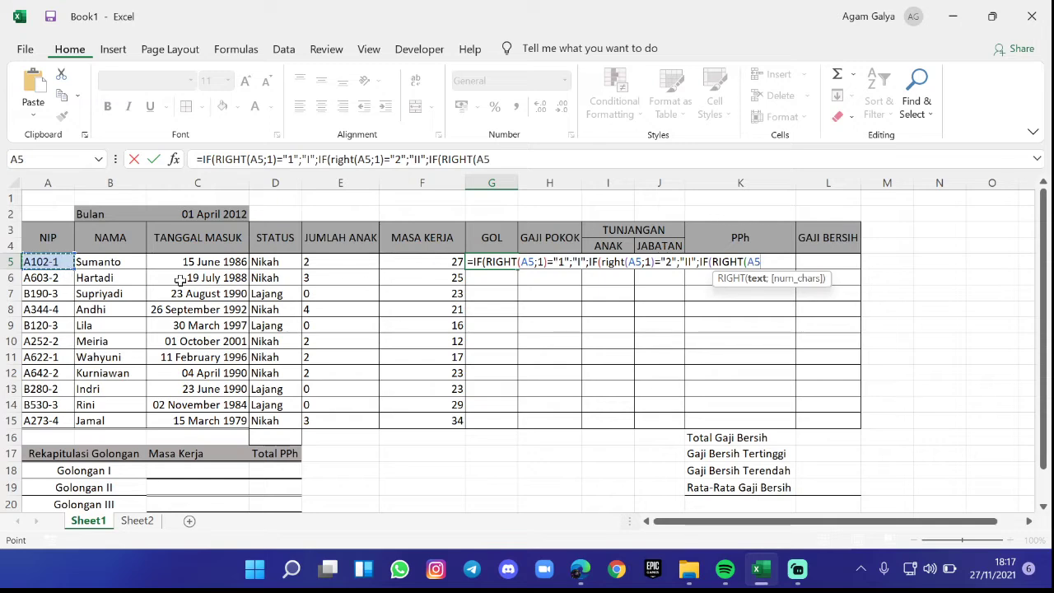
{"action": "type", "text": ";"}
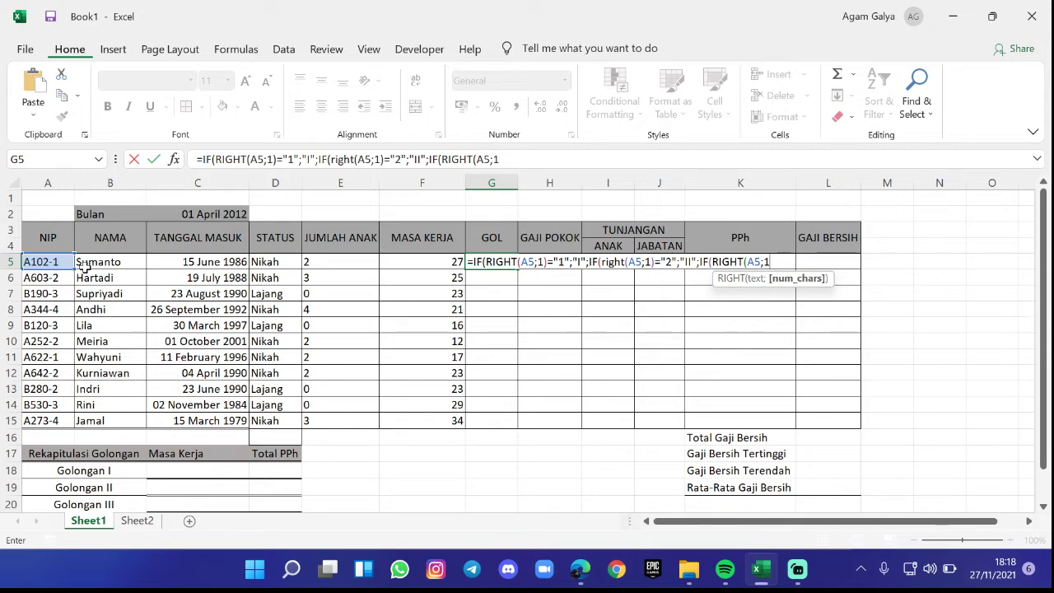
{"action": "type", "text": "1)="}
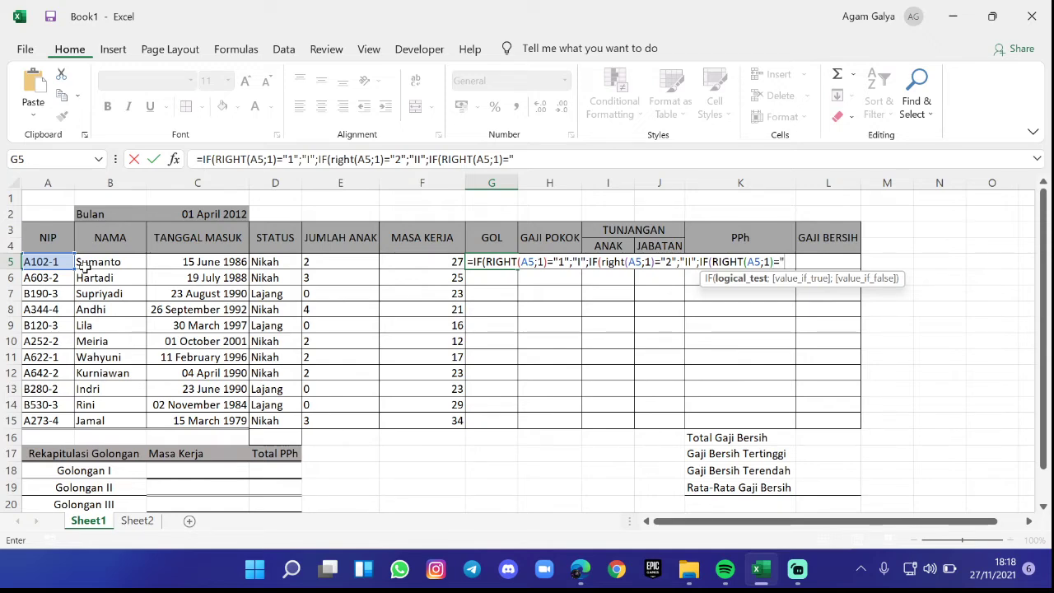
{"action": "type", "text": "3"}
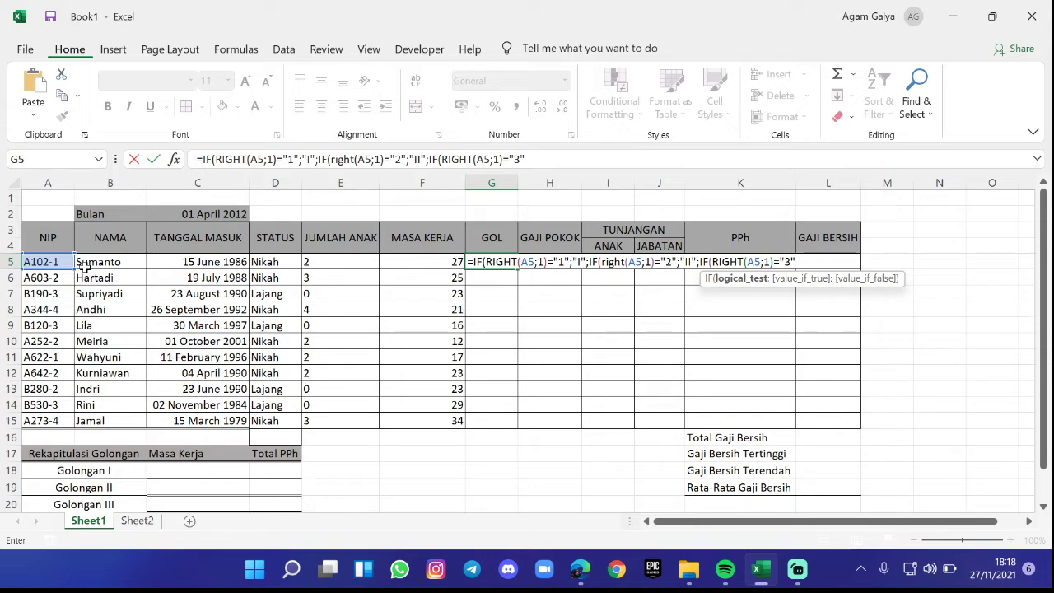
- Finish the G5 formula with "III" as the third IF's value if true and "IV" if false, closing all three IFs
{"action": "type", "text": ";"}
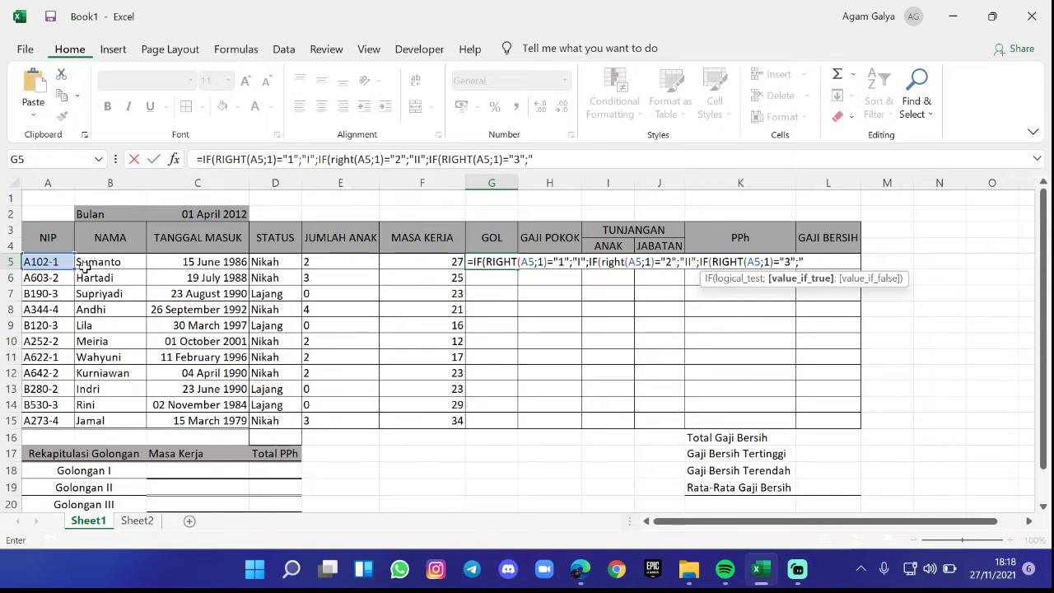
{"action": "type", "text": "\"I"}
{"action": "type", "text": ";"}
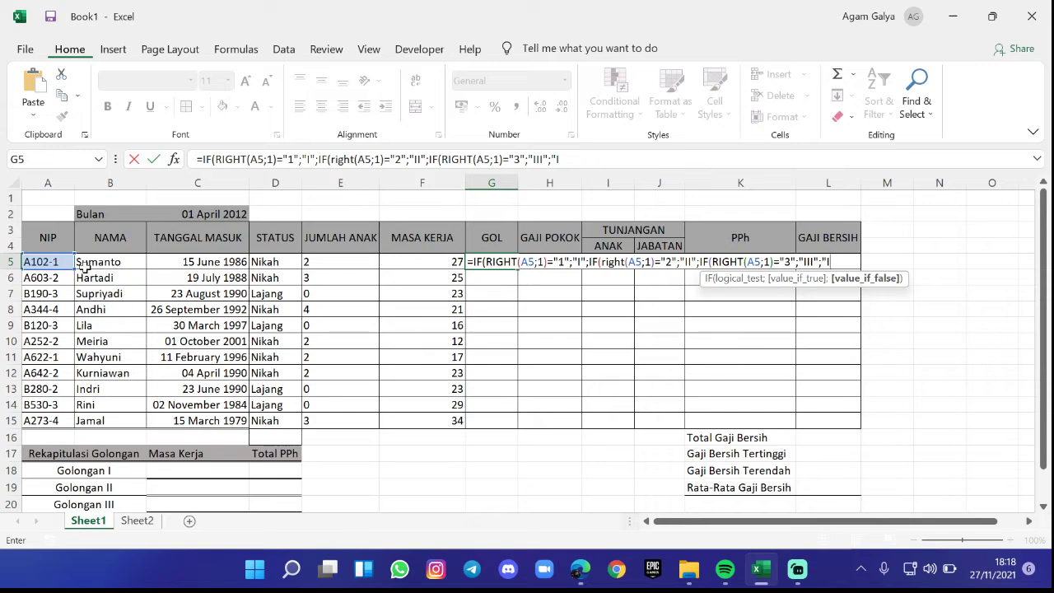
{"action": "type", "text": "V\")"}
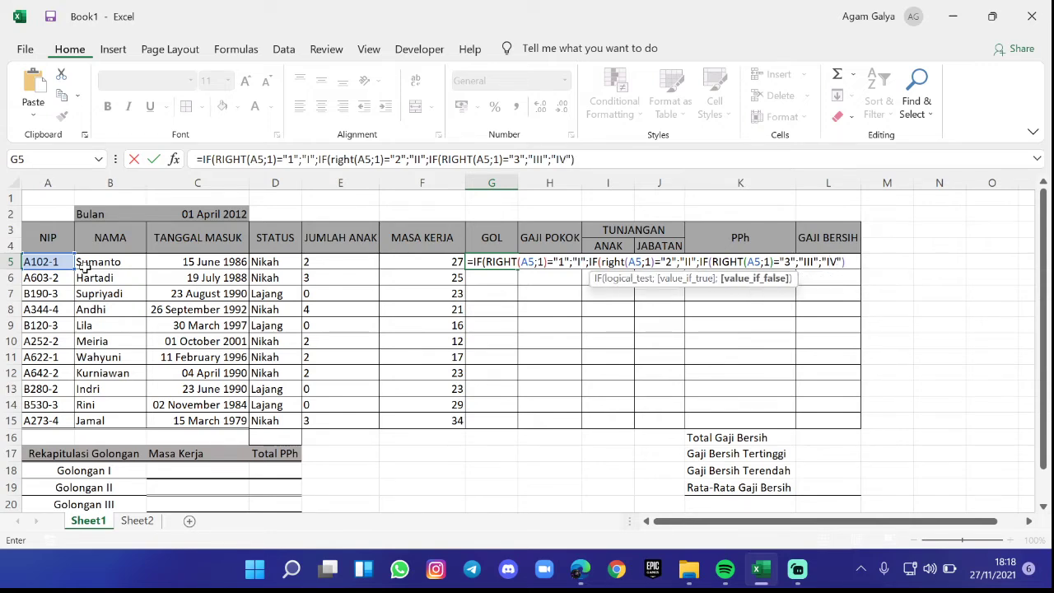
{"action": "type", "text": ")"}
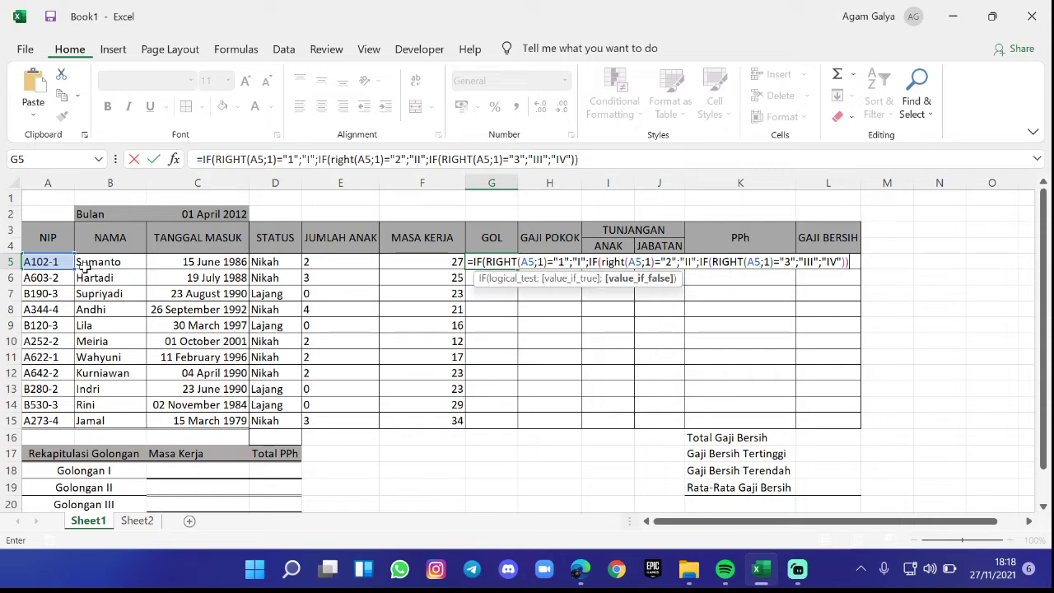
{"action": "type", "text": ")"}
{"action": "key", "text": "Return"}
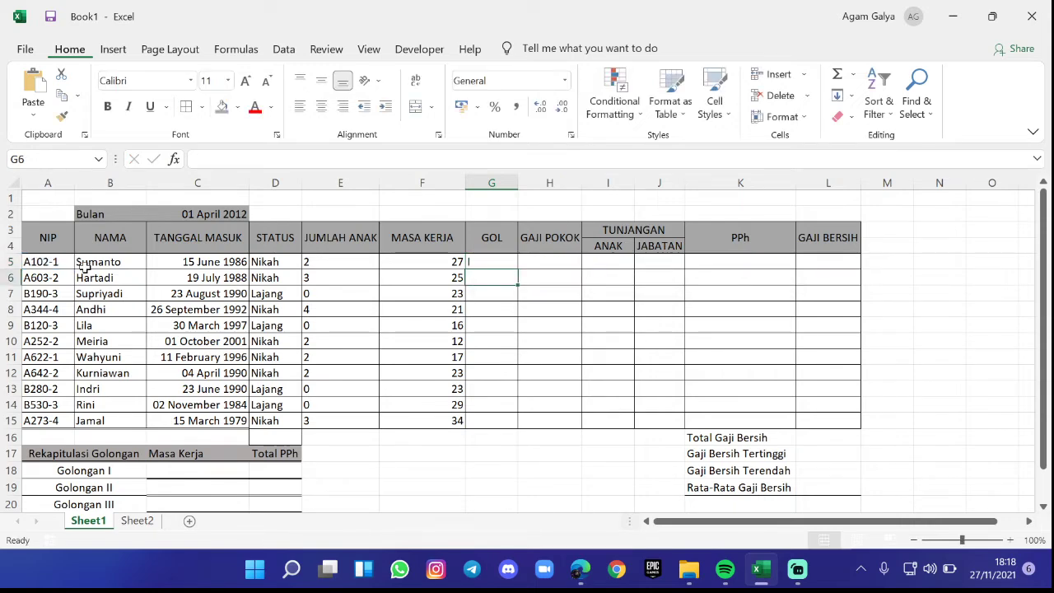
- Fill the GOL formula from G5 down through G15
{"action": "left_click", "coordinate": [489, 261]}
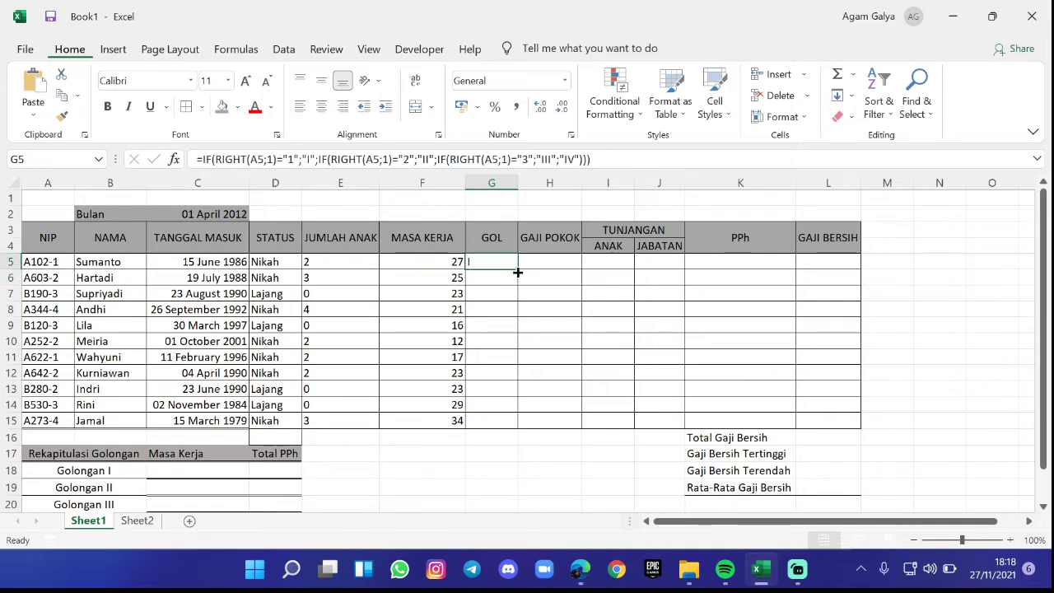
{"action": "left_click_drag", "start_coordinate": [517, 269], "coordinate": [513, 422]}
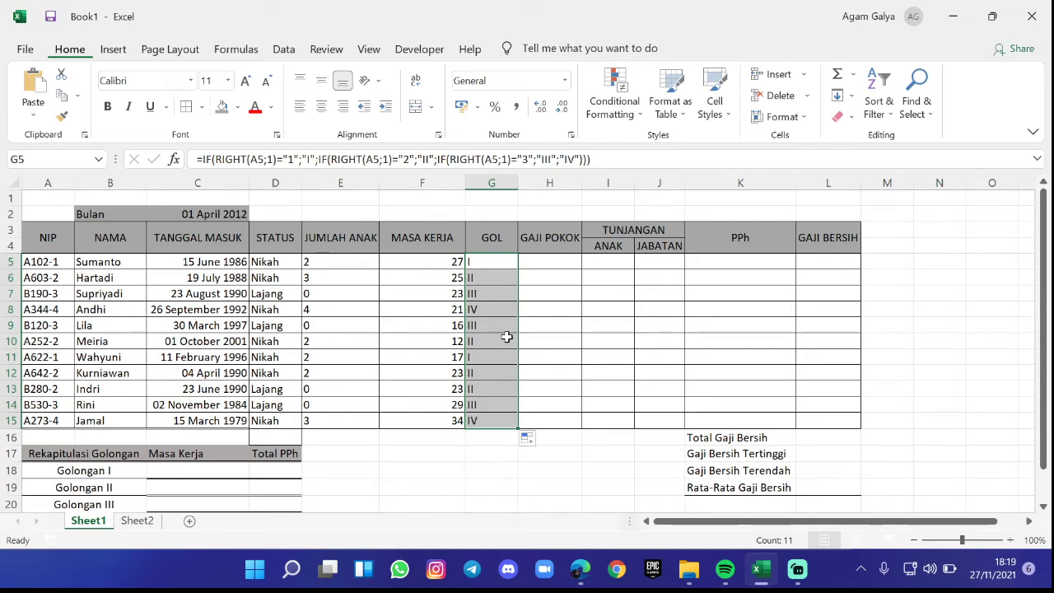
{"action": "left_click", "coordinate": [555, 316]}
{"action": "left_click_drag", "start_coordinate": [568, 363], "coordinate": [568, 377]}
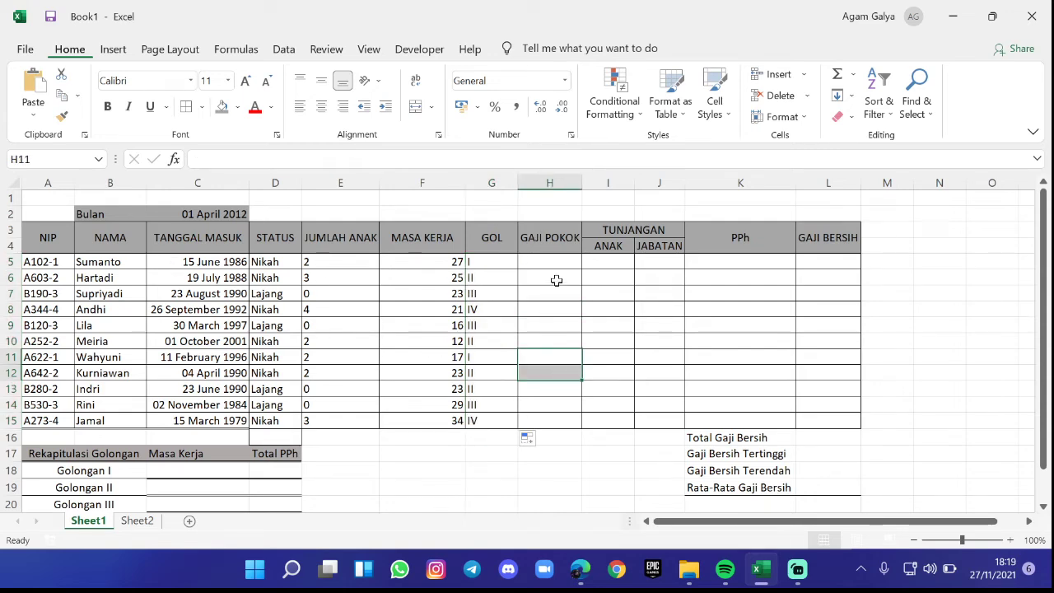
- Select H5, then check the Tabel Gaji Pokok and its range-name instruction in the exam PDF in Edge and return to Excel
{"action": "left_click", "coordinate": [554, 273]}
{"action": "left_click", "coordinate": [551, 260]}
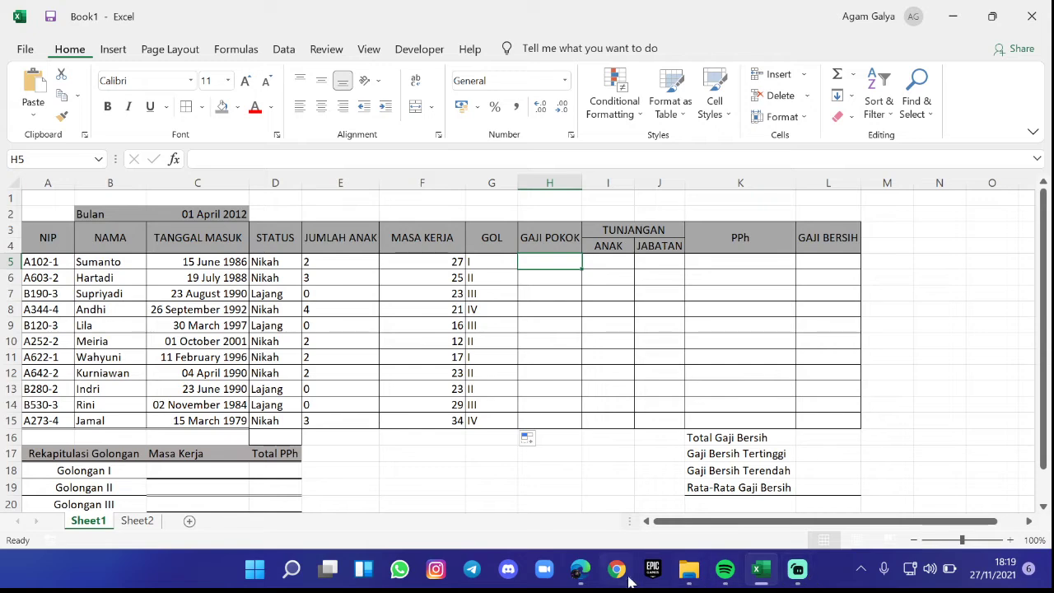
{"action": "left_click", "coordinate": [582, 570]}
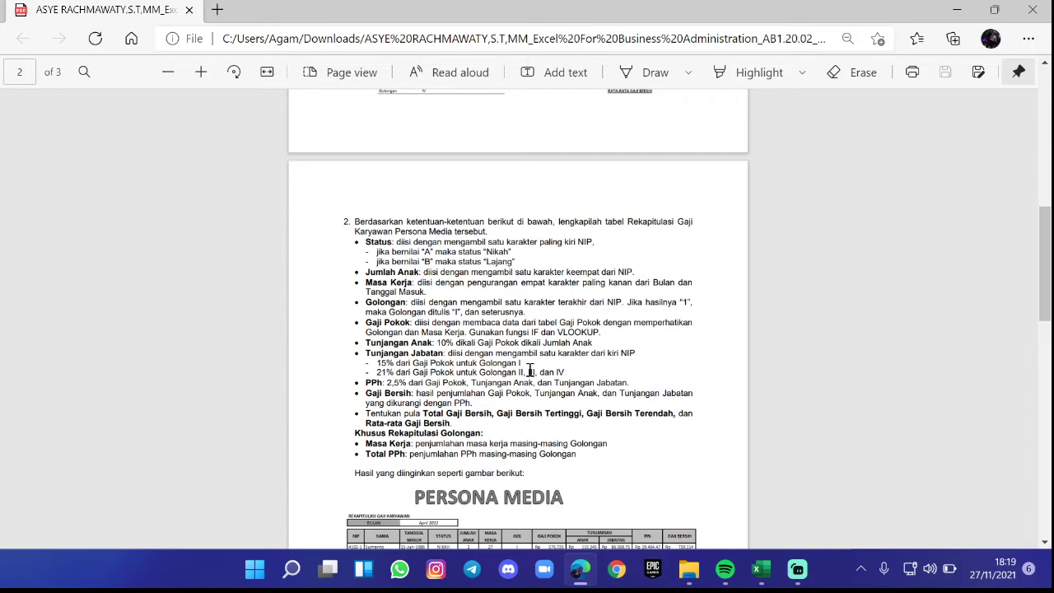
{"action": "scroll", "coordinate": [530, 370], "scroll_direction": "up", "scroll_amount": 8}
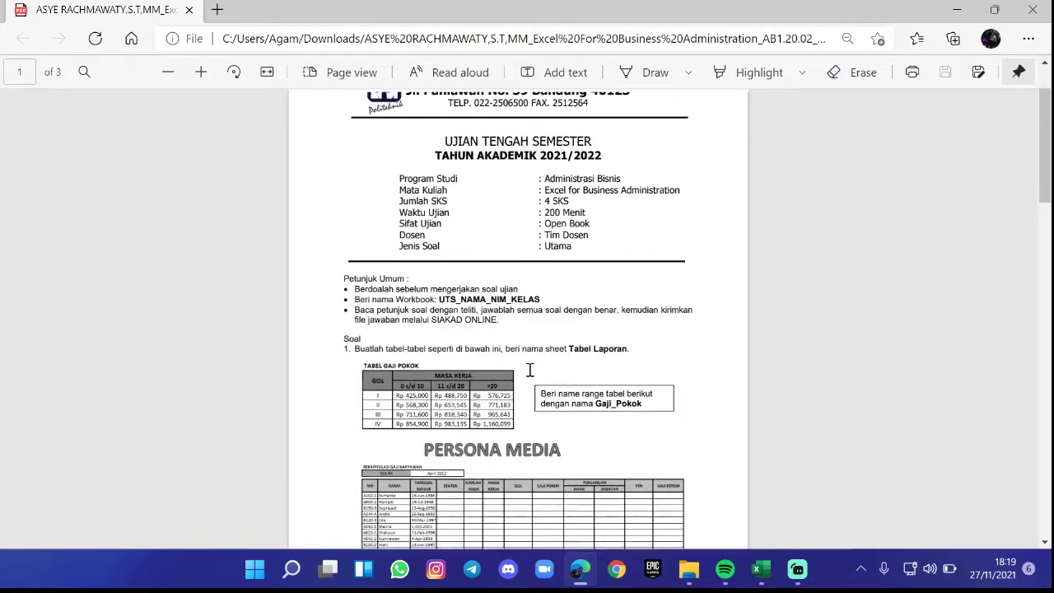
{"action": "scroll", "coordinate": [530, 369], "scroll_direction": "down", "scroll_amount": 1}
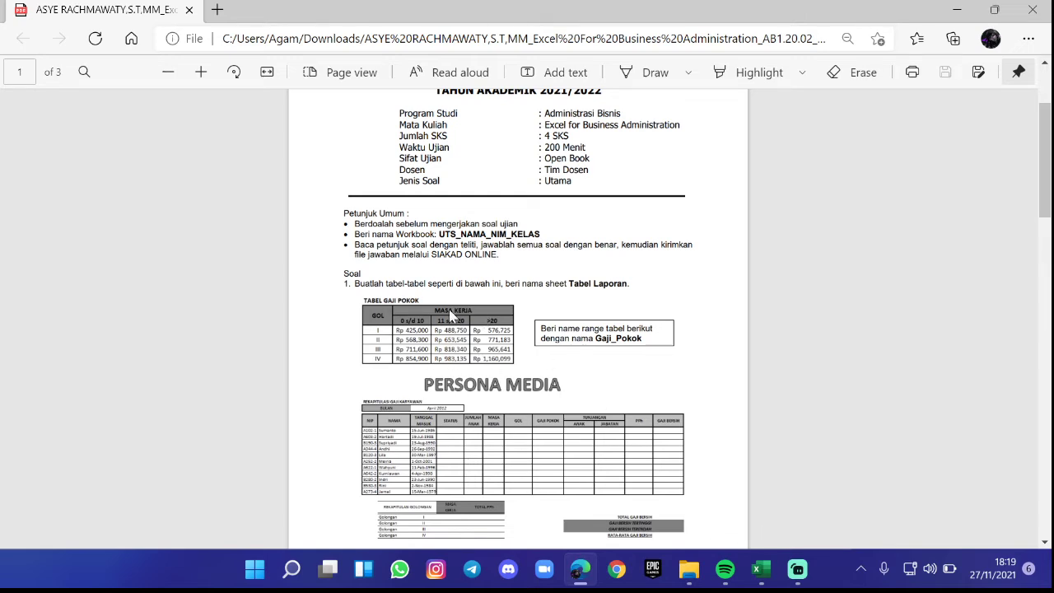
{"action": "mouse_move", "coordinate": [759, 572]}
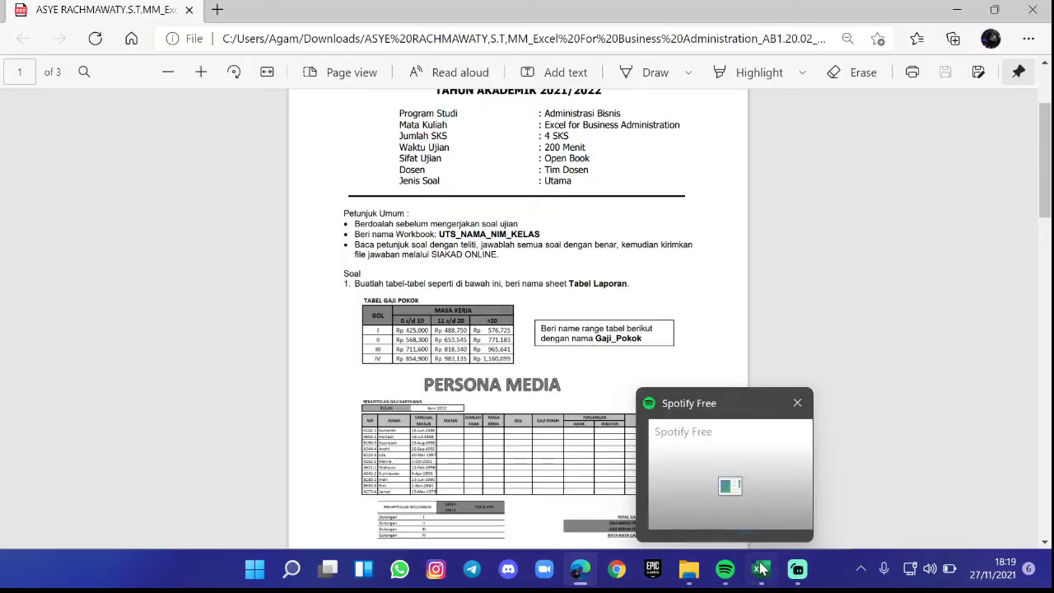
{"action": "left_click", "coordinate": [759, 569]}
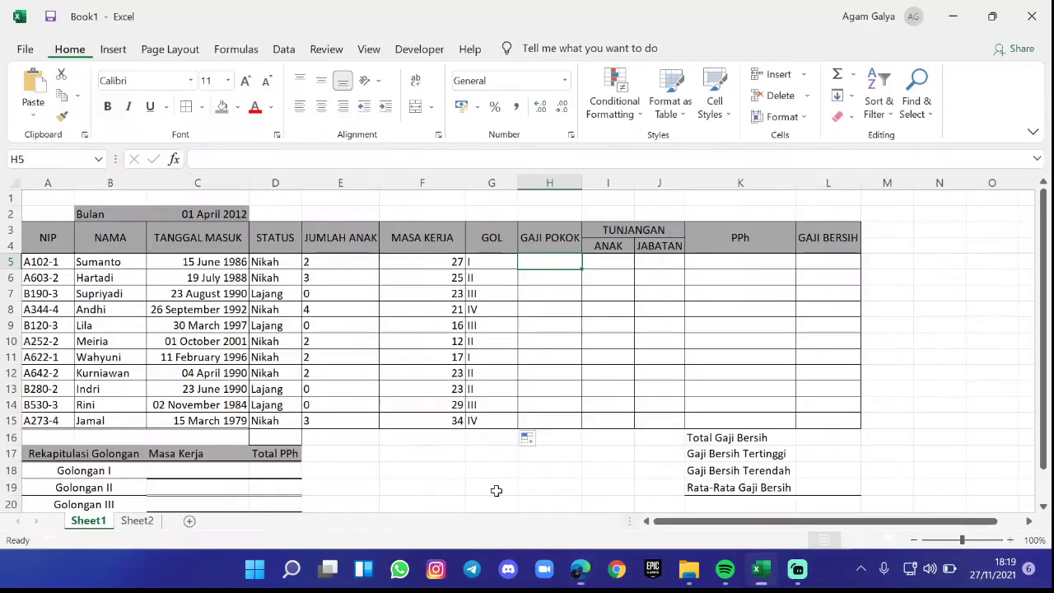
- Name the base salary table range A3:D8 on Sheet2 as Tabell
{"action": "left_click", "coordinate": [138, 521]}
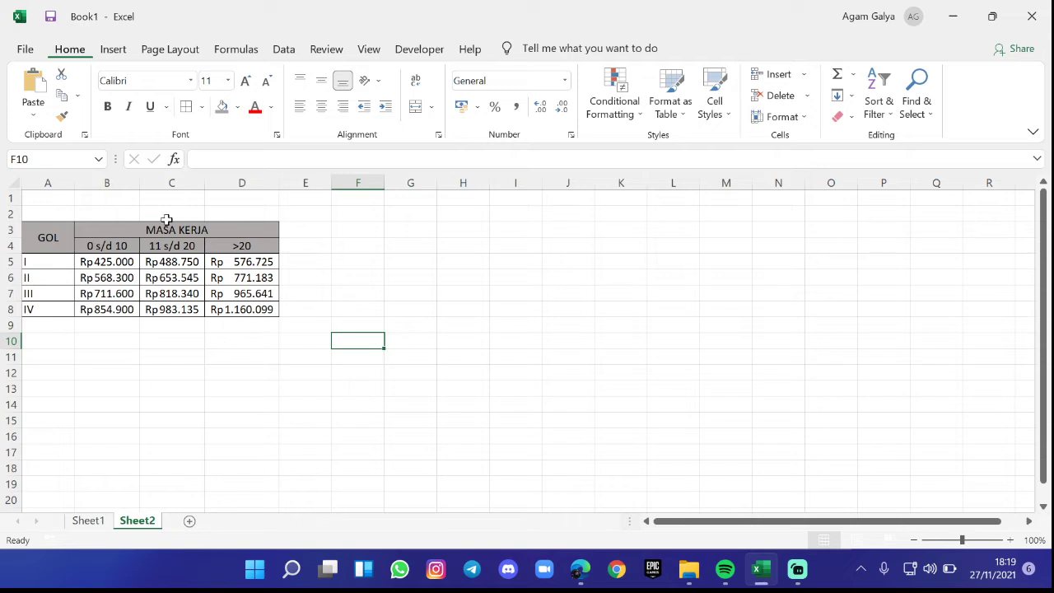
{"action": "left_click", "coordinate": [36, 243]}
{"action": "left_click_drag", "start_coordinate": [36, 243], "coordinate": [237, 311]}
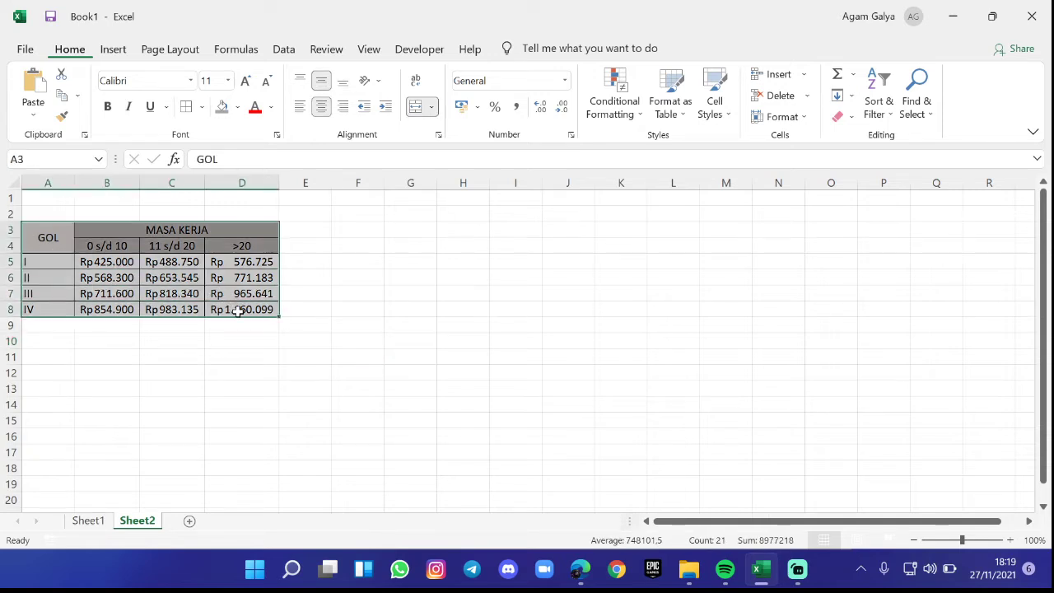
{"action": "left_click", "coordinate": [99, 160]}
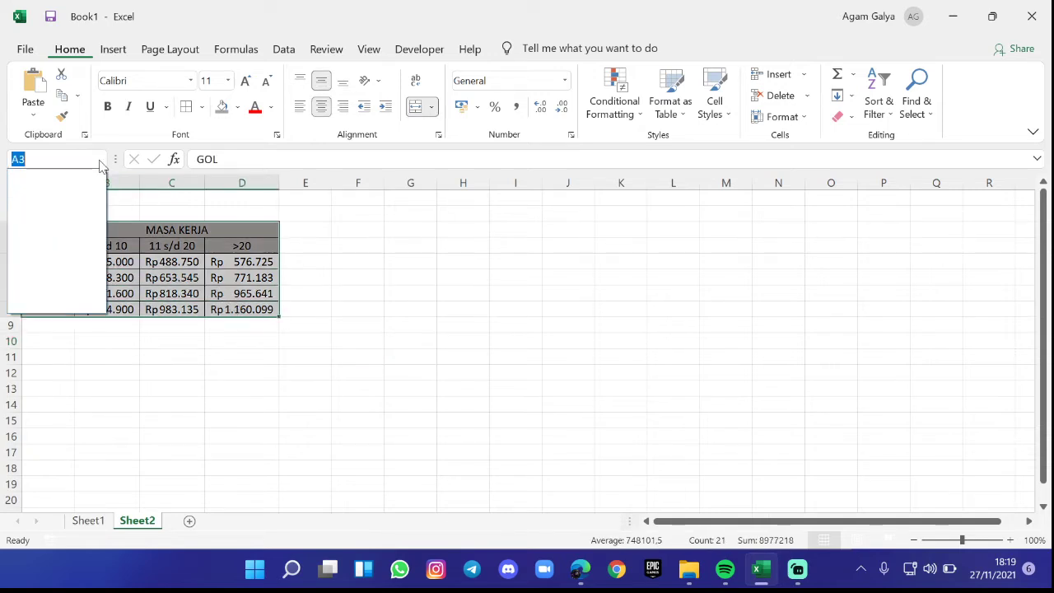
{"action": "key", "text": "BackSpace"}
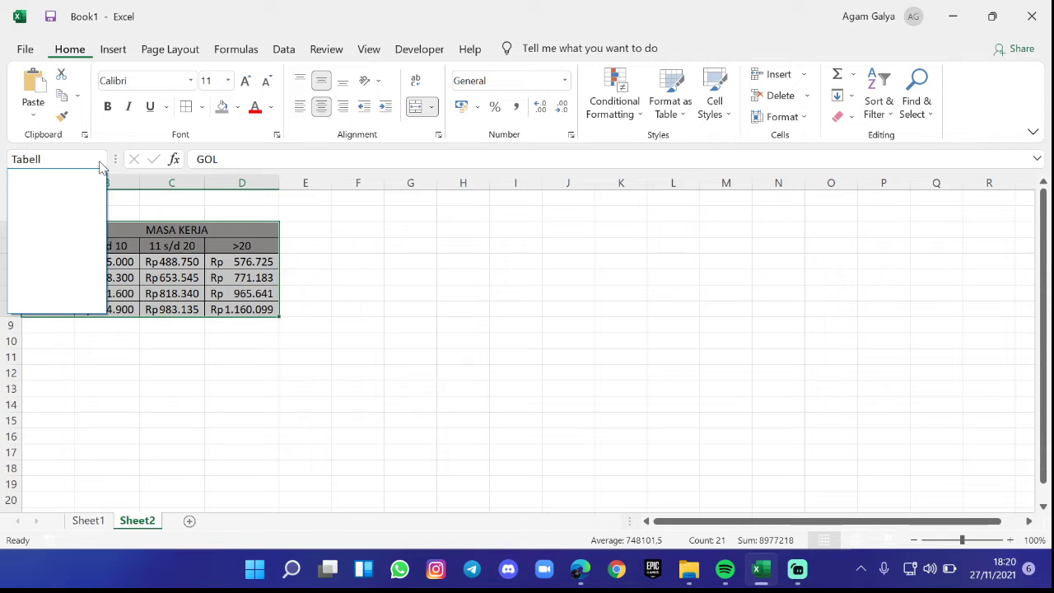
{"action": "key", "text": "Return"}
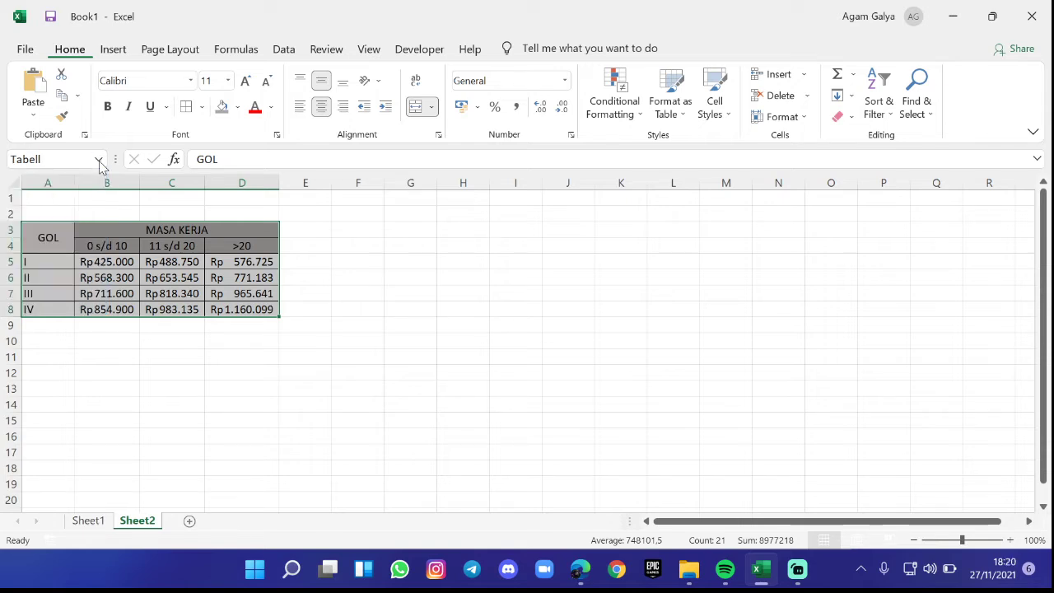
- Open H5 on Sheet1 for editing, review the Gaji Pokok rule in the exam PDF in Edge, and return to Excel
{"action": "left_click", "coordinate": [92, 522]}
{"action": "double_click", "coordinate": [546, 260]}
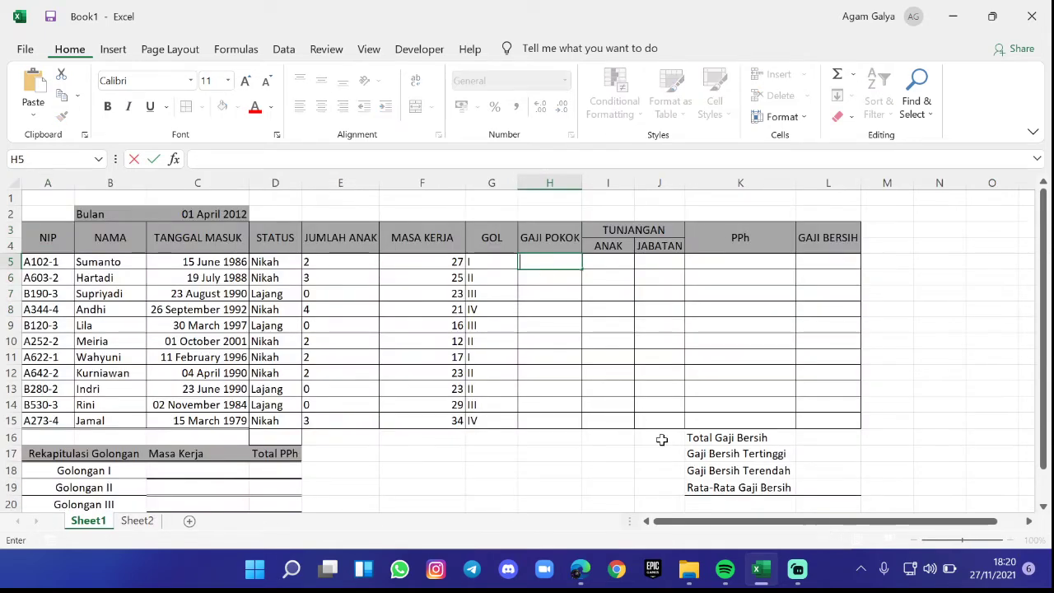
{"action": "mouse_move", "coordinate": [759, 578]}
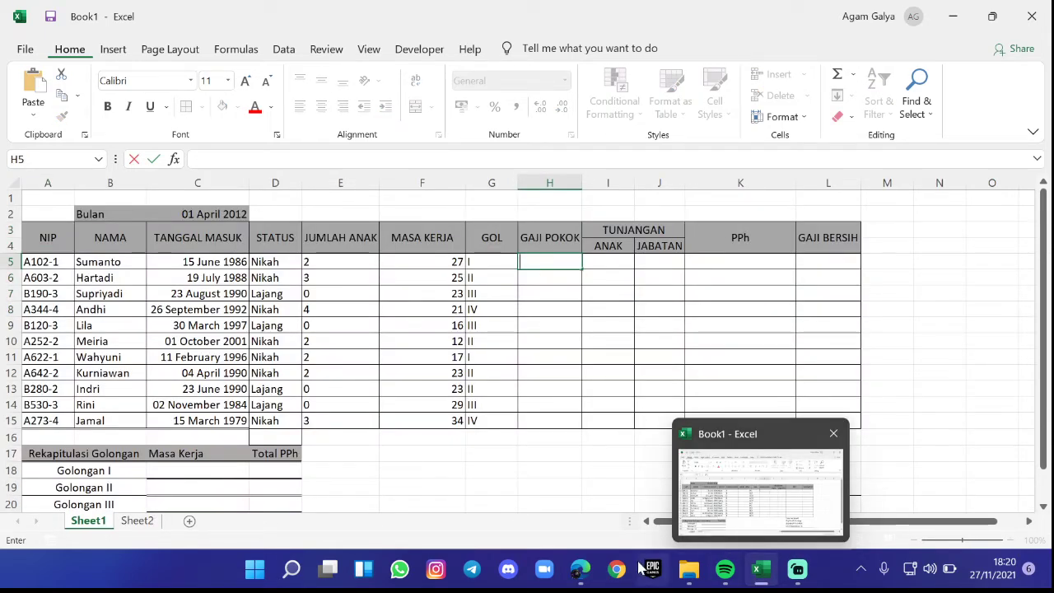
{"action": "left_click", "coordinate": [580, 568]}
{"action": "scroll", "coordinate": [438, 381], "scroll_direction": "down", "scroll_amount": 3}
{"action": "scroll", "coordinate": [437, 376], "scroll_direction": "down", "scroll_amount": 5}
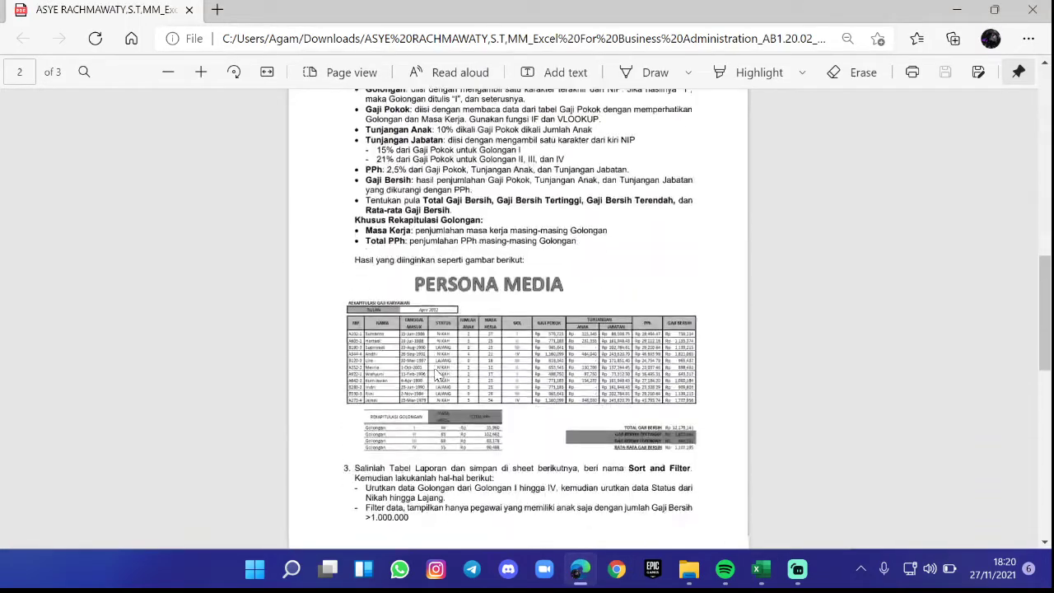
{"action": "scroll", "coordinate": [411, 329], "scroll_direction": "up", "scroll_amount": 2}
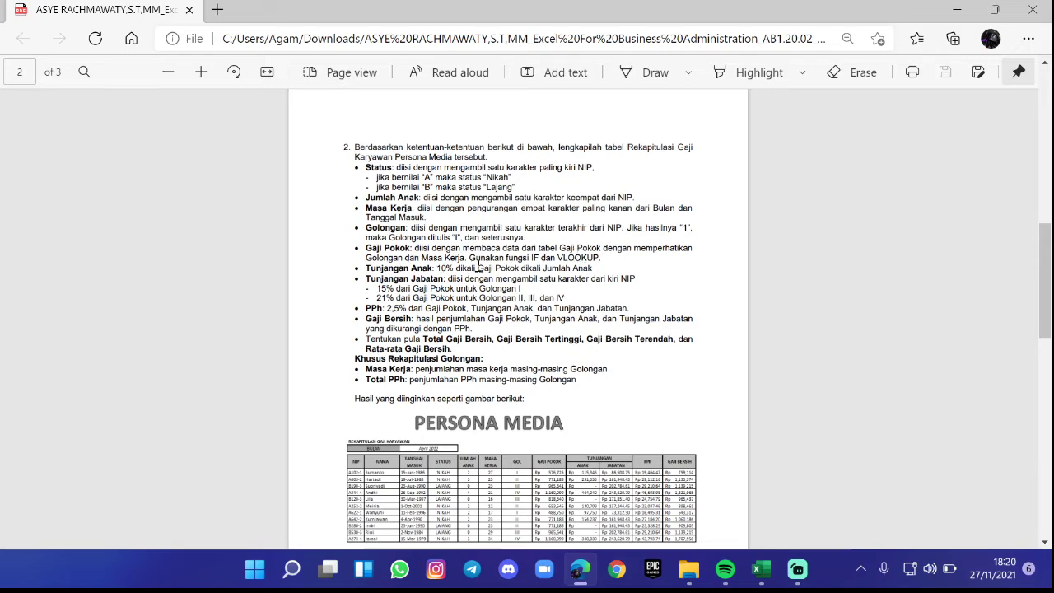
{"action": "left_click", "coordinate": [957, 9]}
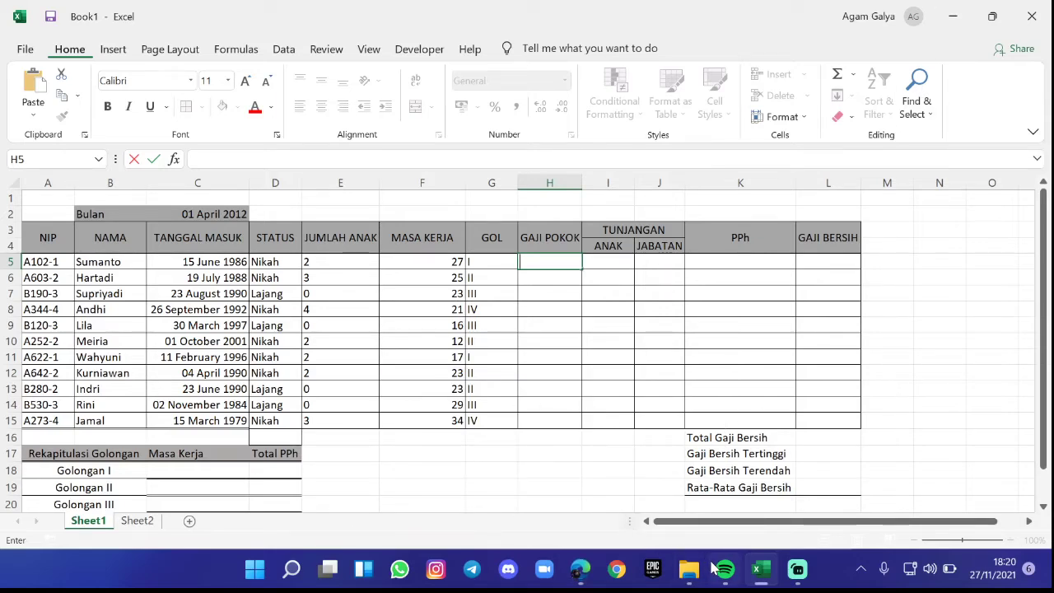
{"action": "mouse_move", "coordinate": [689, 574]}
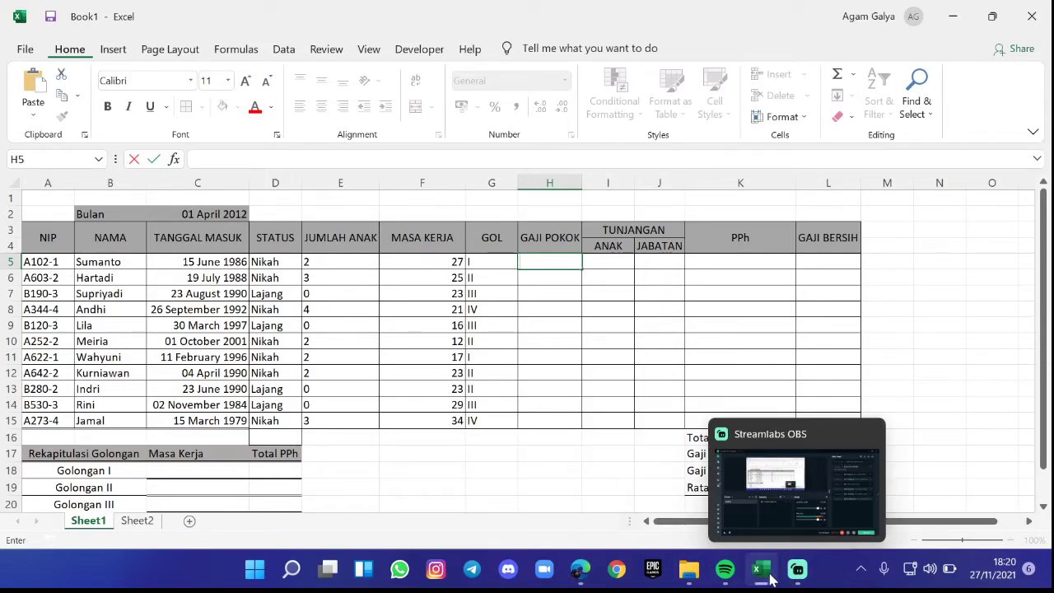
{"action": "mouse_move", "coordinate": [764, 579]}
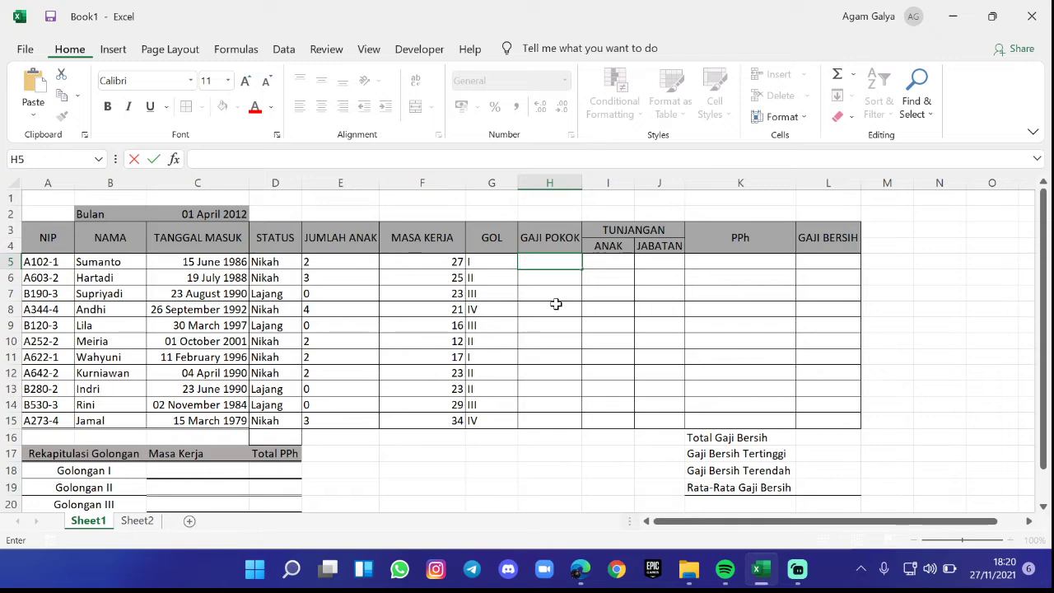
- Begin a VLOOKUP formula in H5 for the GAJI POKOK column
{"action": "type", "text": "="}
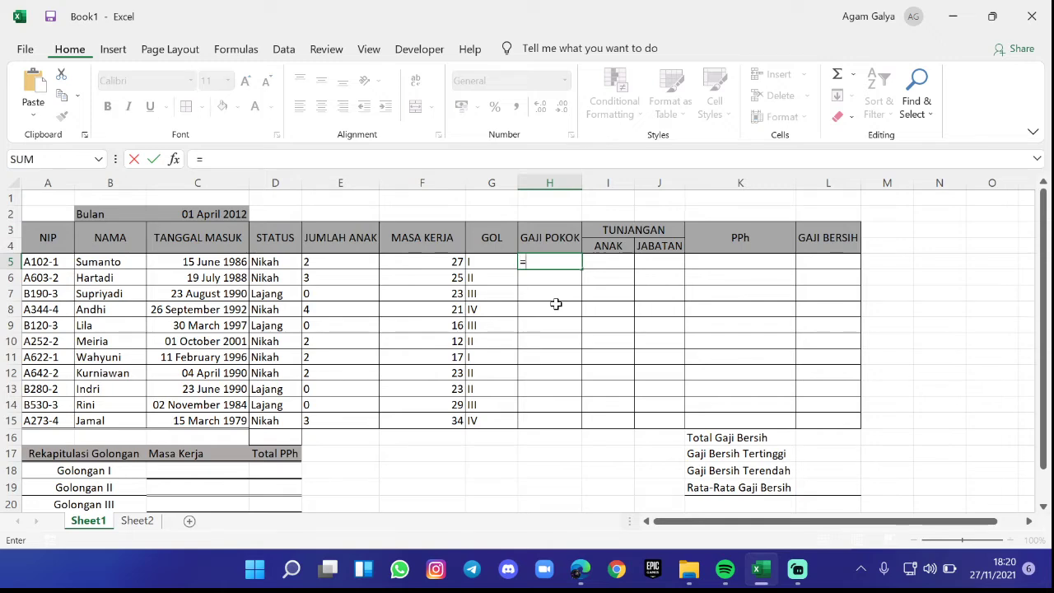
{"action": "type", "text": "vloo"}
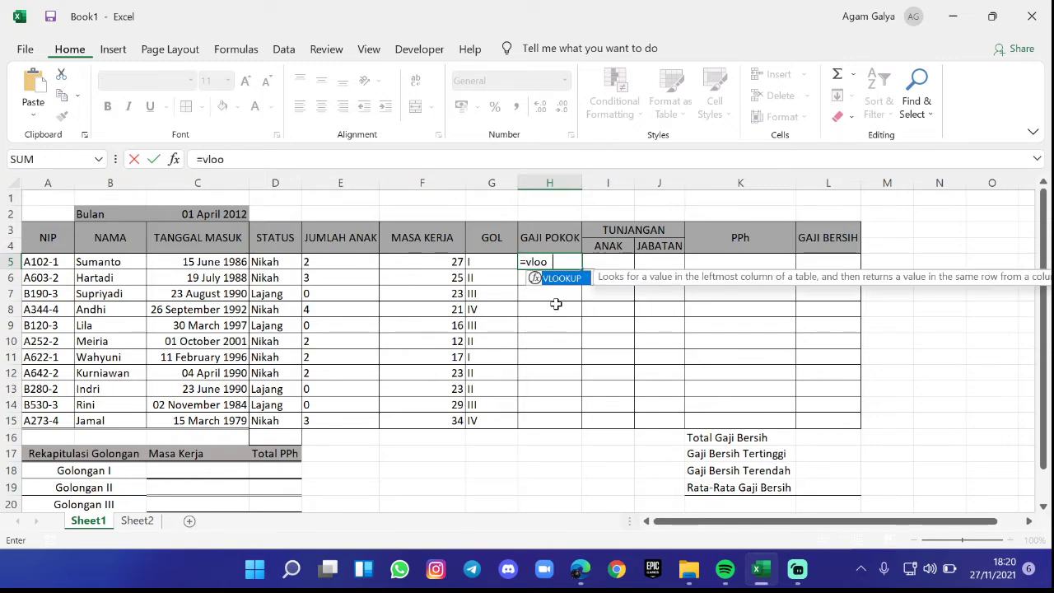
{"action": "type", "text": "kup"}
{"action": "key", "text": "Tab"}
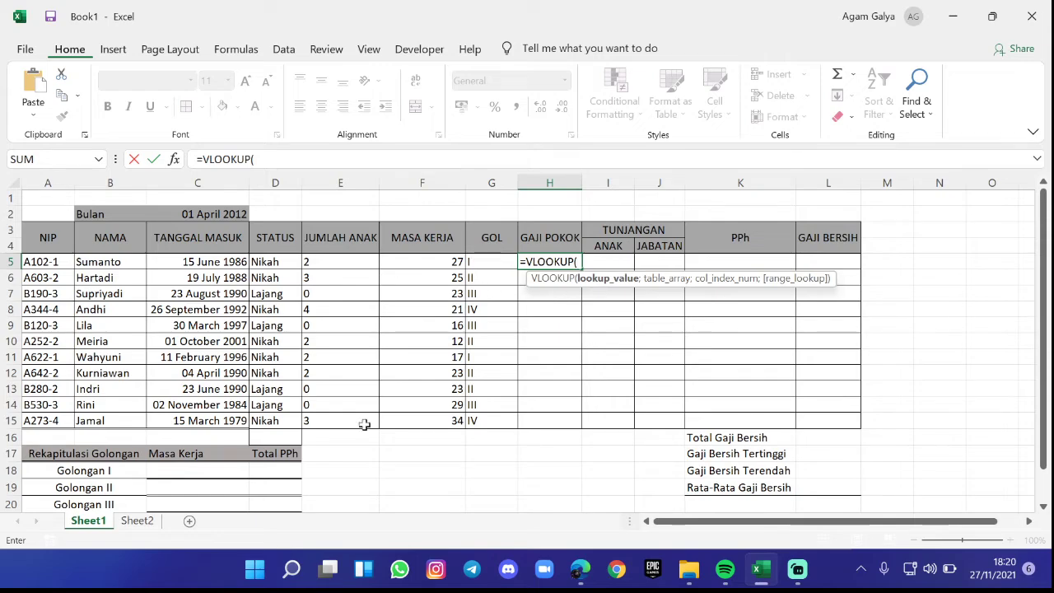
- Check the base salary table on Sheet2, return to Sheet1, and clear the stray sheet reference from the H5 formula
{"action": "scroll", "coordinate": [234, 494], "scroll_direction": "down", "scroll_amount": 1}
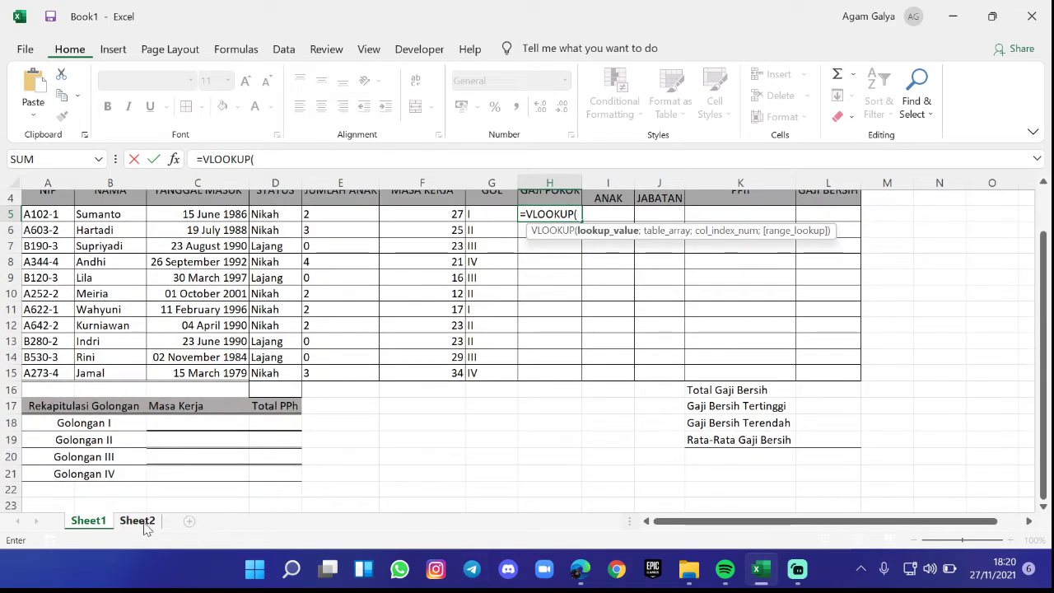
{"action": "left_click", "coordinate": [136, 521]}
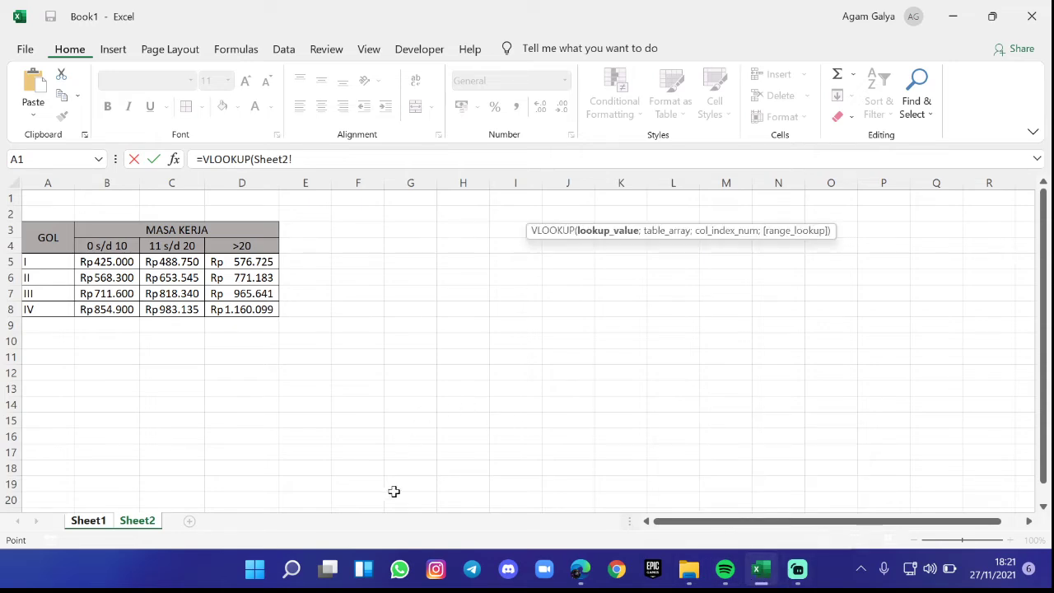
{"action": "left_click", "coordinate": [99, 521]}
{"action": "scroll", "coordinate": [411, 420], "scroll_direction": "up", "scroll_amount": 1}
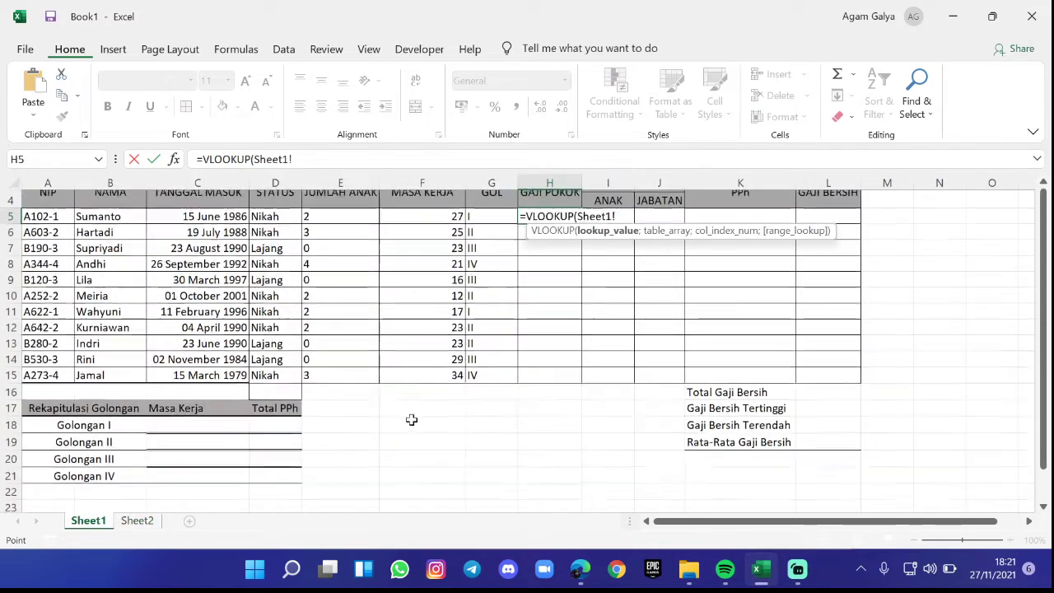
{"action": "key", "text": "BackSpace"}
{"action": "key", "text": "BackSpace"}
{"action": "key", "text": "BackSpace"}
{"action": "key", "text": "BackSpace"}
{"action": "key", "text": "BackSpace"}
{"action": "key", "text": "BackSpace"}
{"action": "key", "text": "BackSpace"}
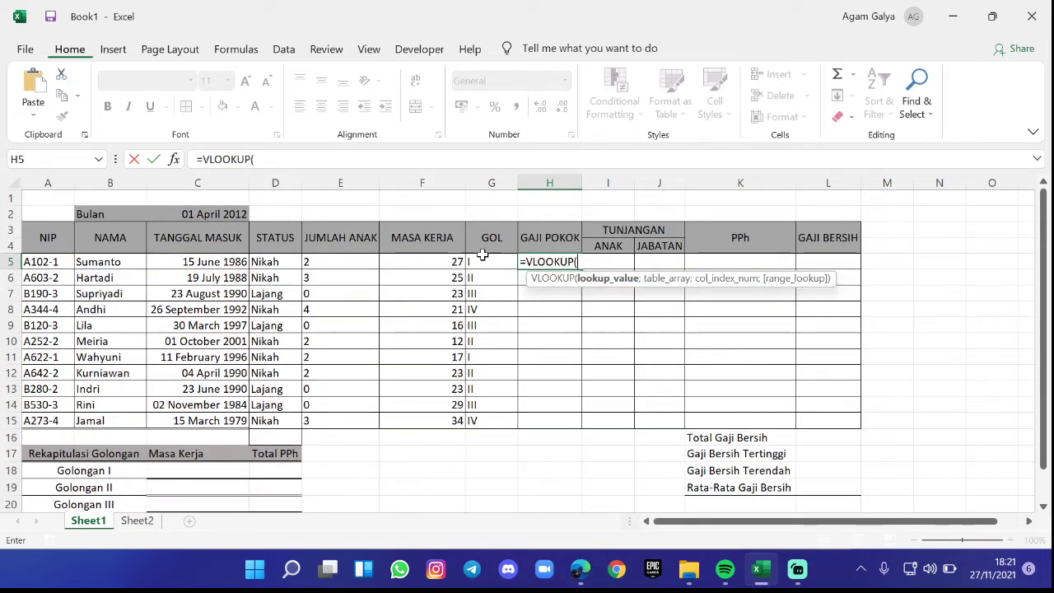
- Use the GOL cell G5 as the VLOOKUP lookup value in H5, removing the Sheet1! prefix from the reference
{"action": "left_click", "coordinate": [484, 260]}
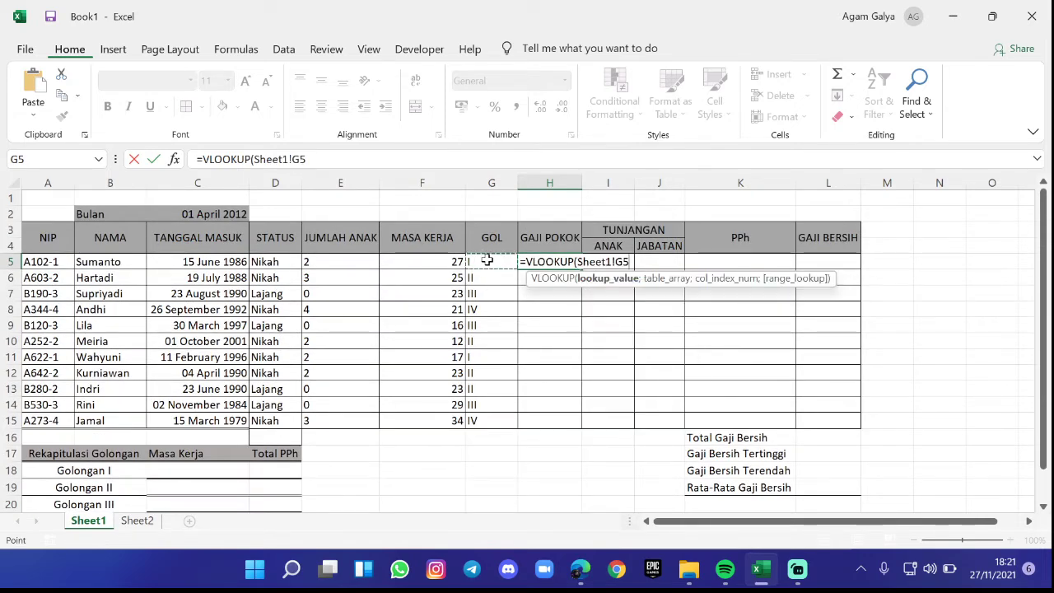
{"action": "left_click", "coordinate": [613, 261]}
{"action": "key", "text": "BackSpace"}
{"action": "key", "text": "BackSpace"}
{"action": "key", "text": "BackSpace"}
{"action": "key", "text": "BackSpace"}
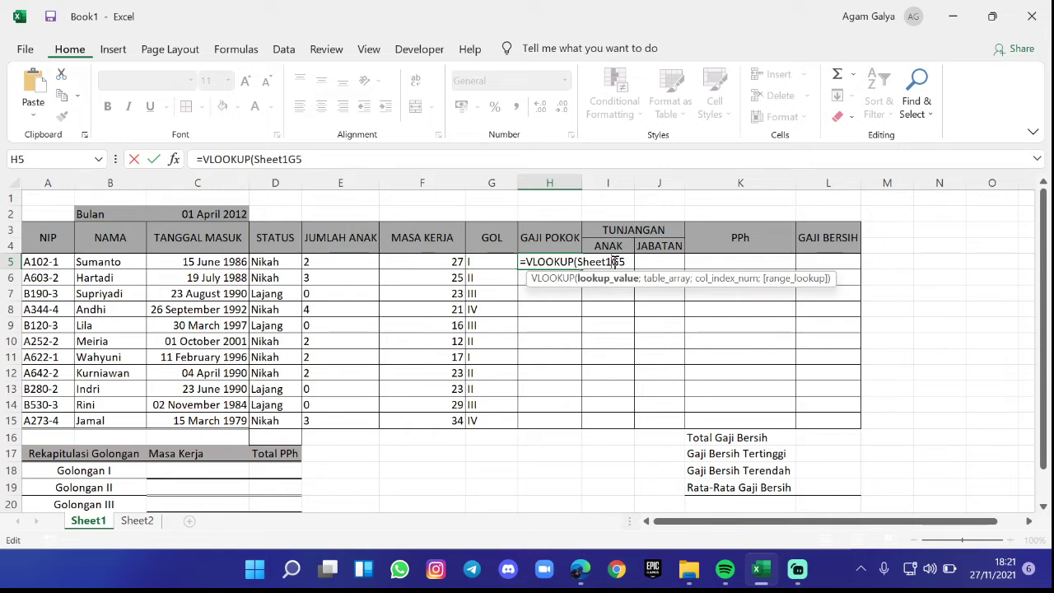
{"action": "key", "text": "BackSpace"}
{"action": "key", "text": "BackSpace"}
{"action": "key", "text": "BackSpace"}
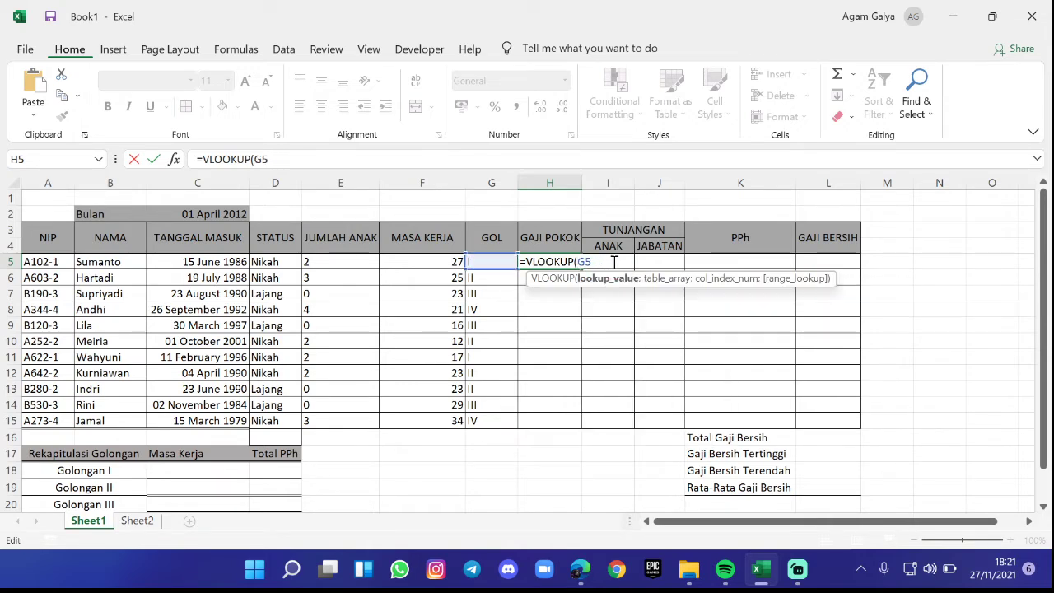
- Set the named range Tabell as the table array of the VLOOKUP in H5
{"action": "type", "text": ";"}
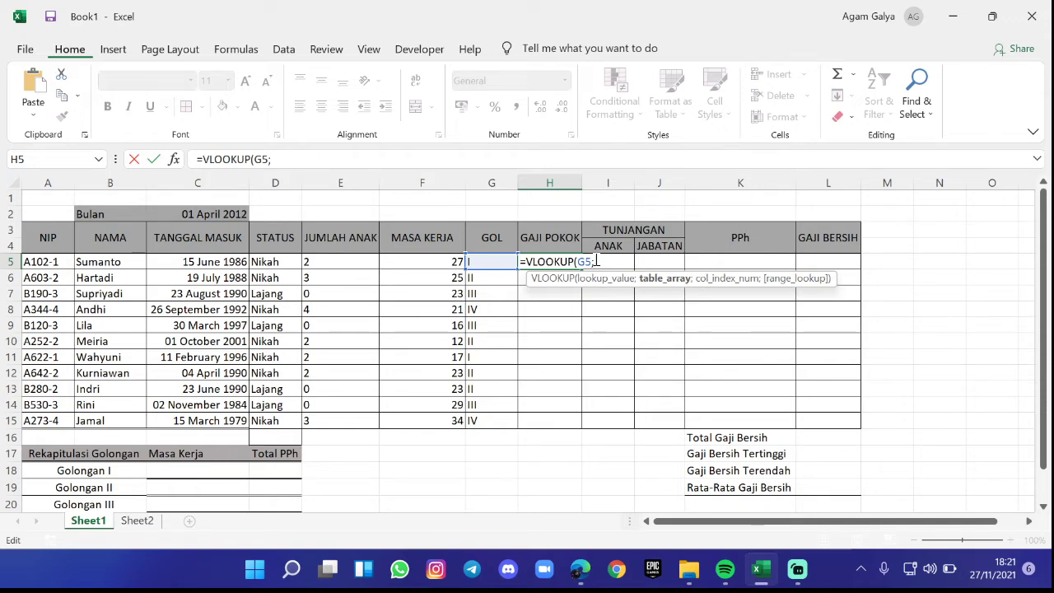
{"action": "type", "text": "tabel"}
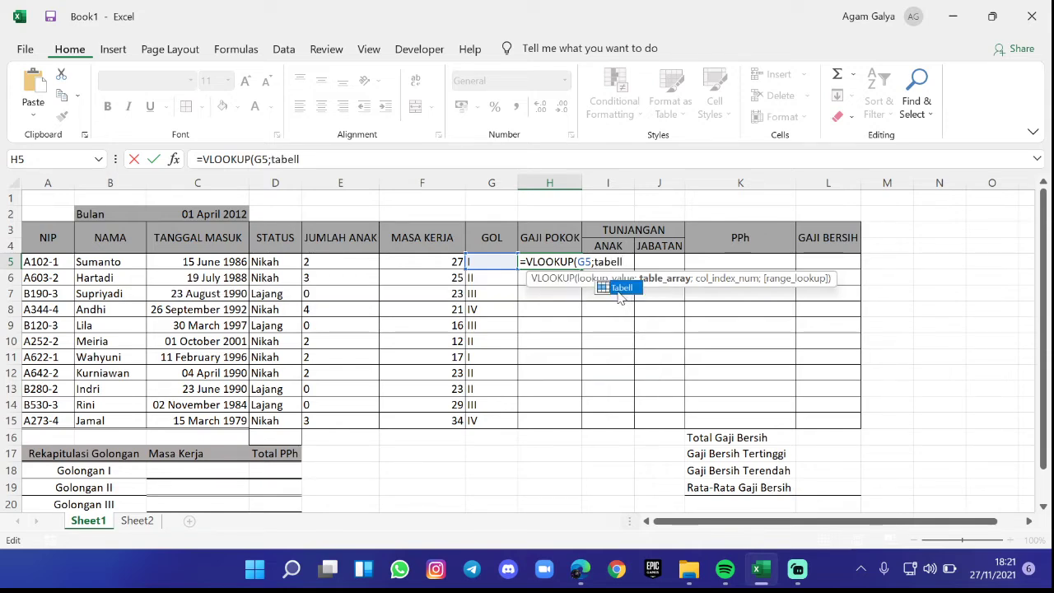
{"action": "type", "text": "l"}
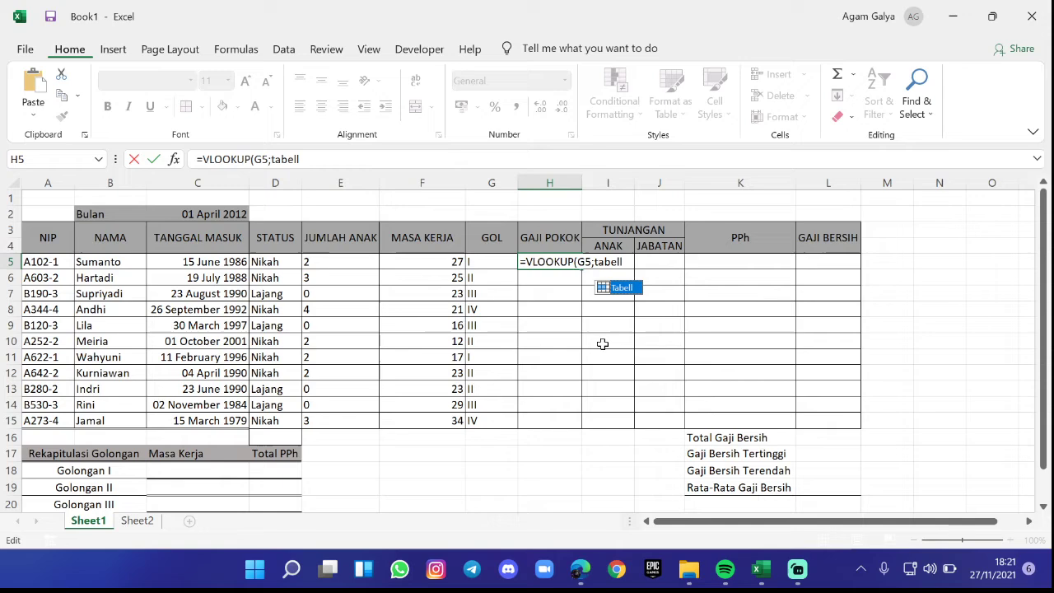
{"action": "double_click", "coordinate": [619, 287]}
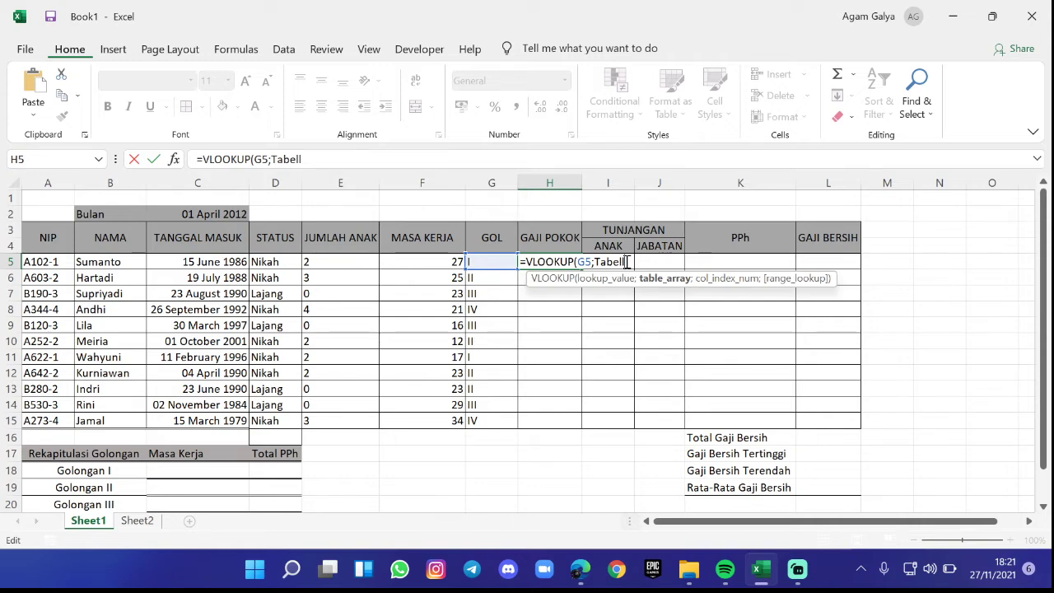
- Start a nested IF function as the column index argument of the VLOOKUP in H5
{"action": "type", "text": ";"}
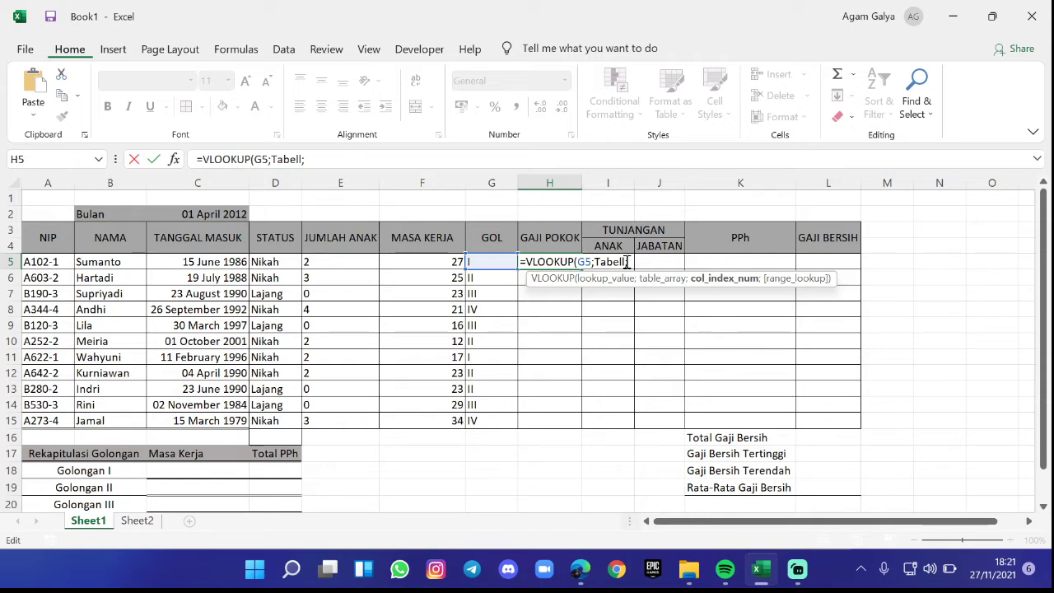
{"action": "type", "text": "if"}
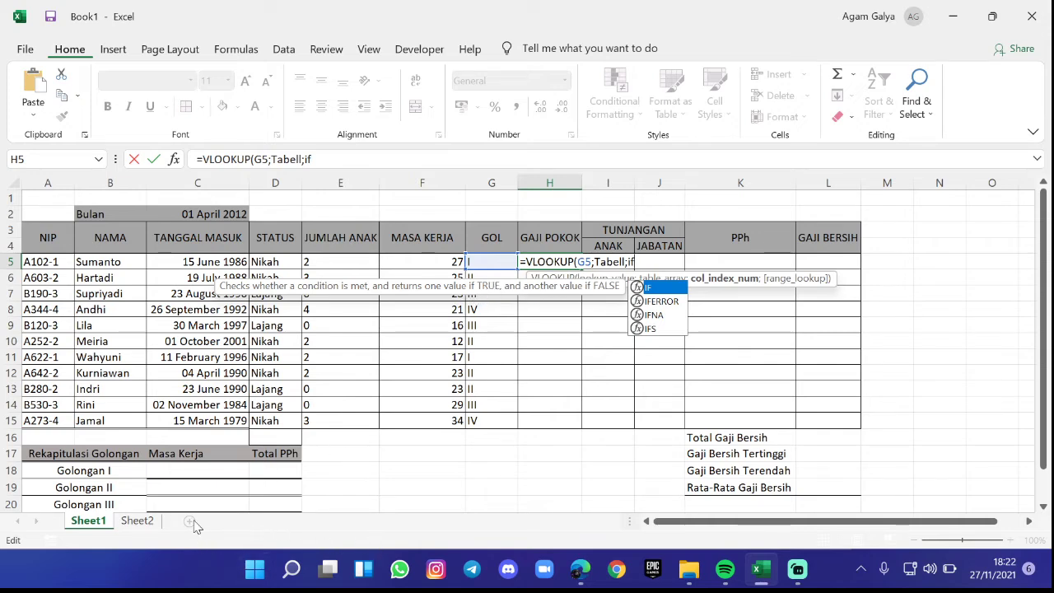
{"action": "left_click", "coordinate": [137, 520]}
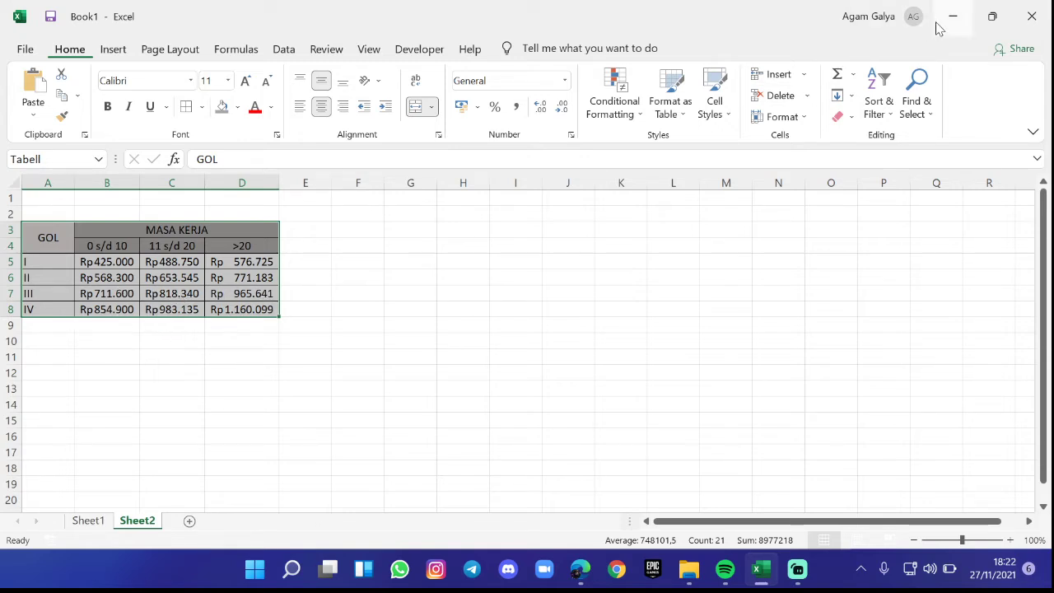
{"action": "left_click", "coordinate": [90, 522]}
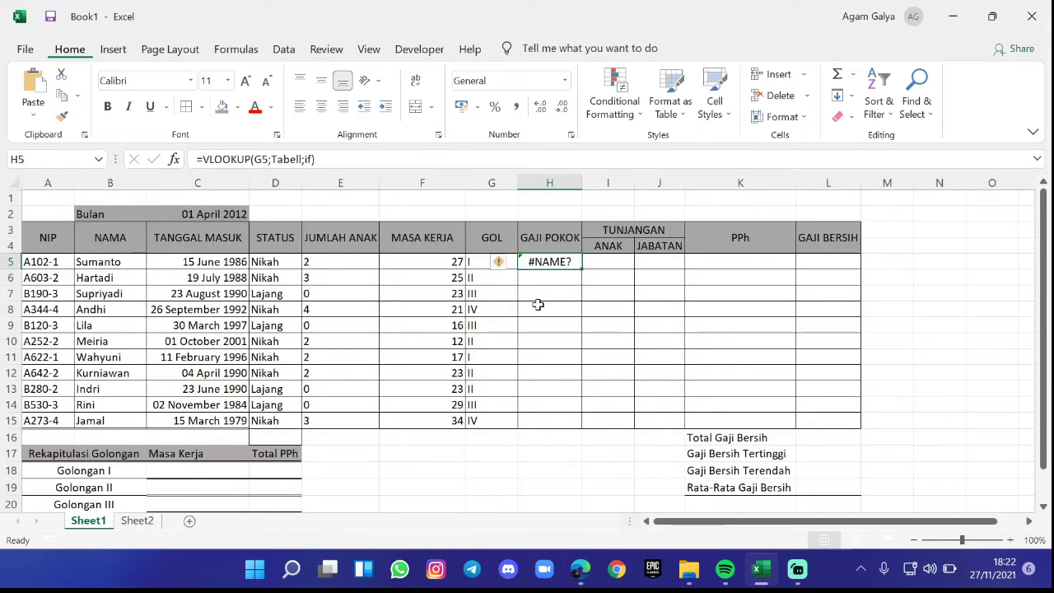
{"action": "left_click", "coordinate": [330, 162]}
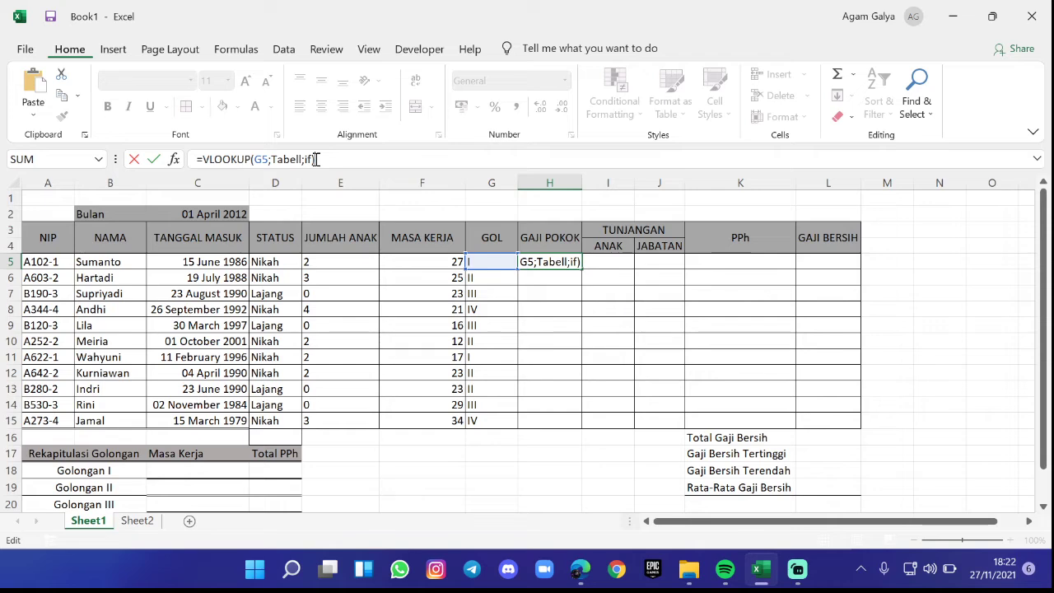
{"action": "key", "text": "BackSpace"}
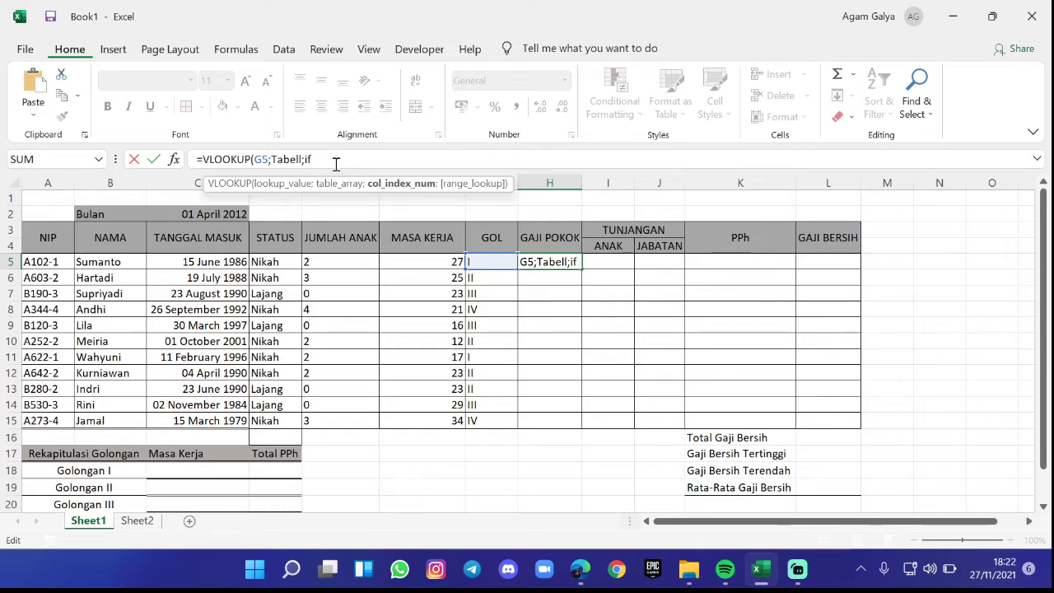
{"action": "key", "text": "Tab"}
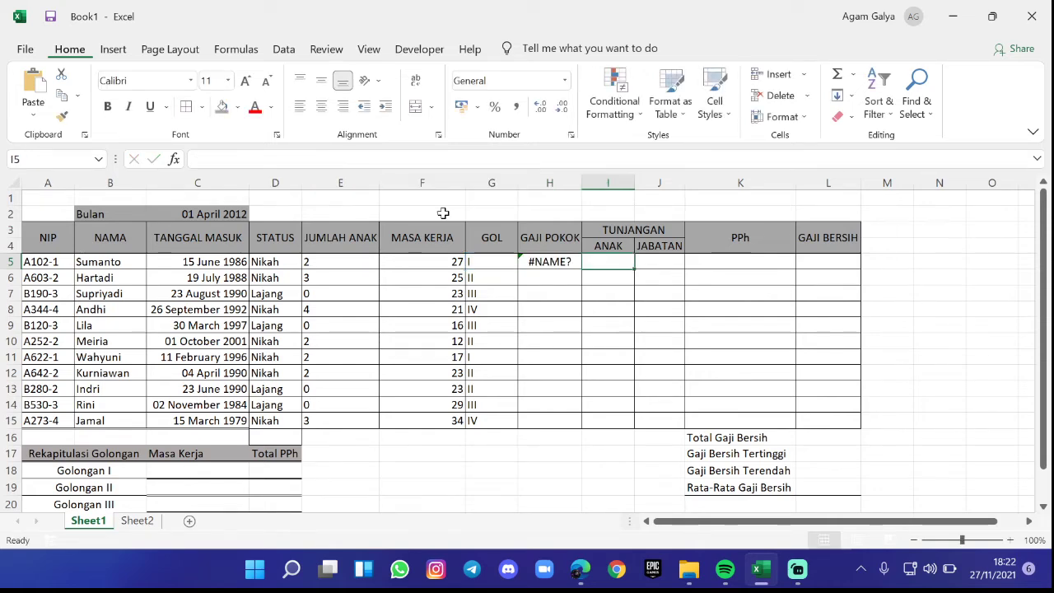
- Replace the unfinished "if" in cell H5's VLOOKUP with an opened IF function as the column index argument
{"action": "left_click", "coordinate": [536, 262]}
{"action": "left_click", "coordinate": [328, 156]}
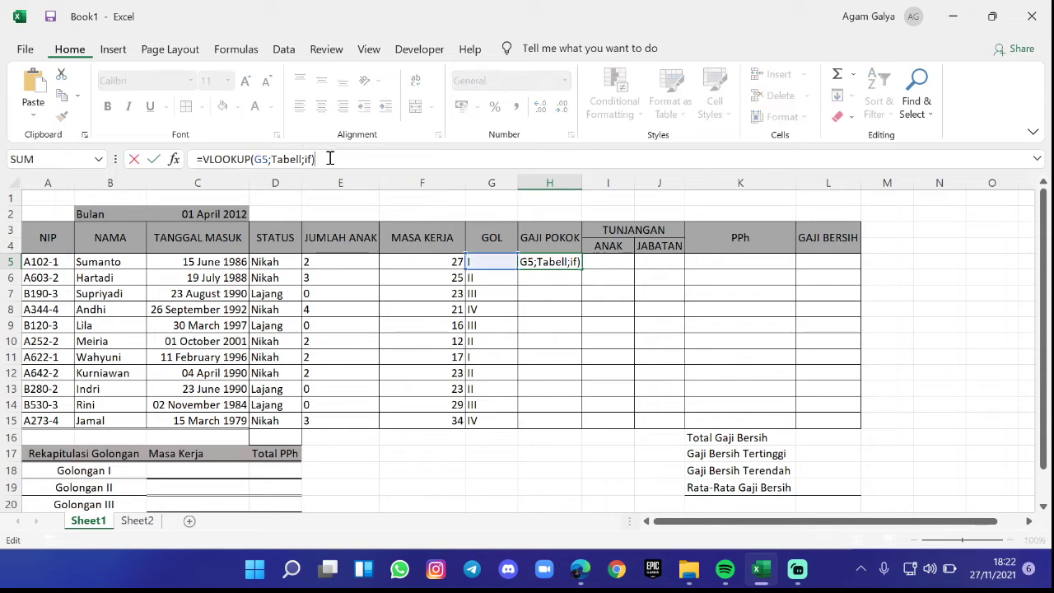
{"action": "key", "text": "BackSpace"}
{"action": "key", "text": "BackSpace"}
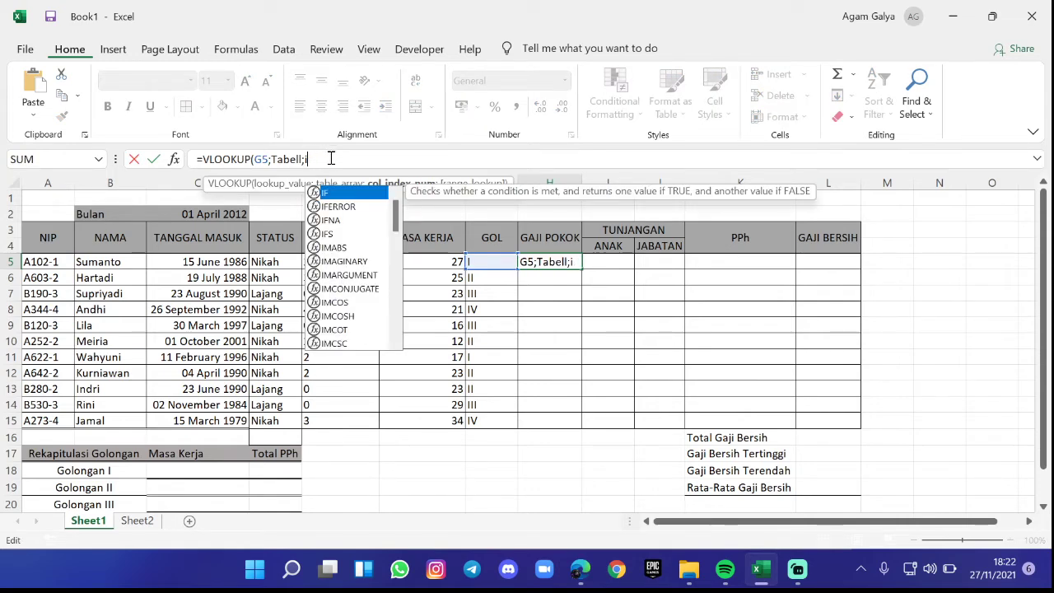
{"action": "key", "text": "Tab"}
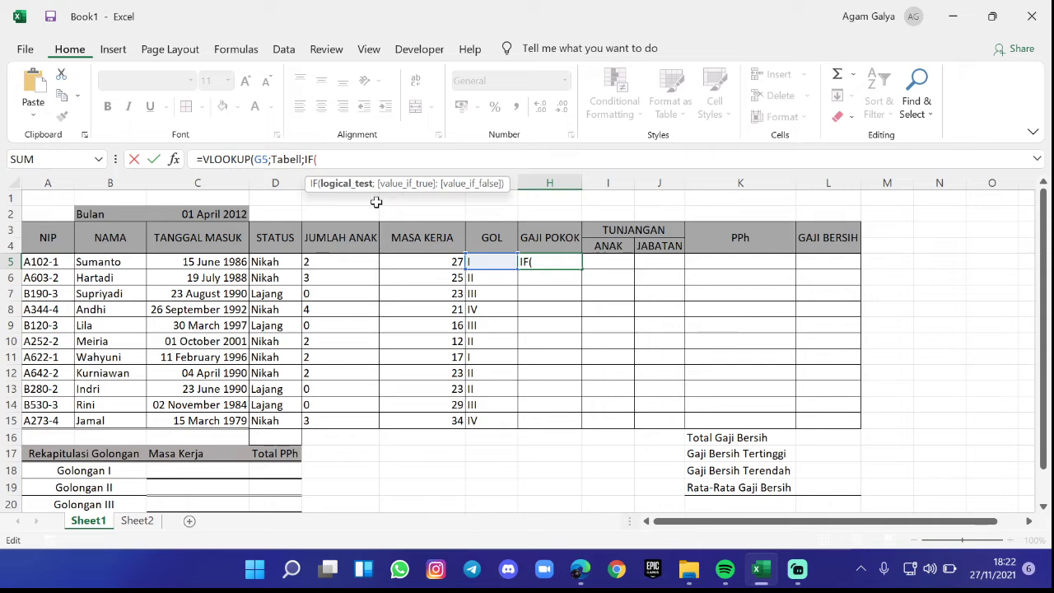
- Consult the Gaji Pokok rule in the assignment PDF in Edge and set the IF's logical test in H5 to F5>20
{"action": "left_click", "coordinate": [481, 263]}
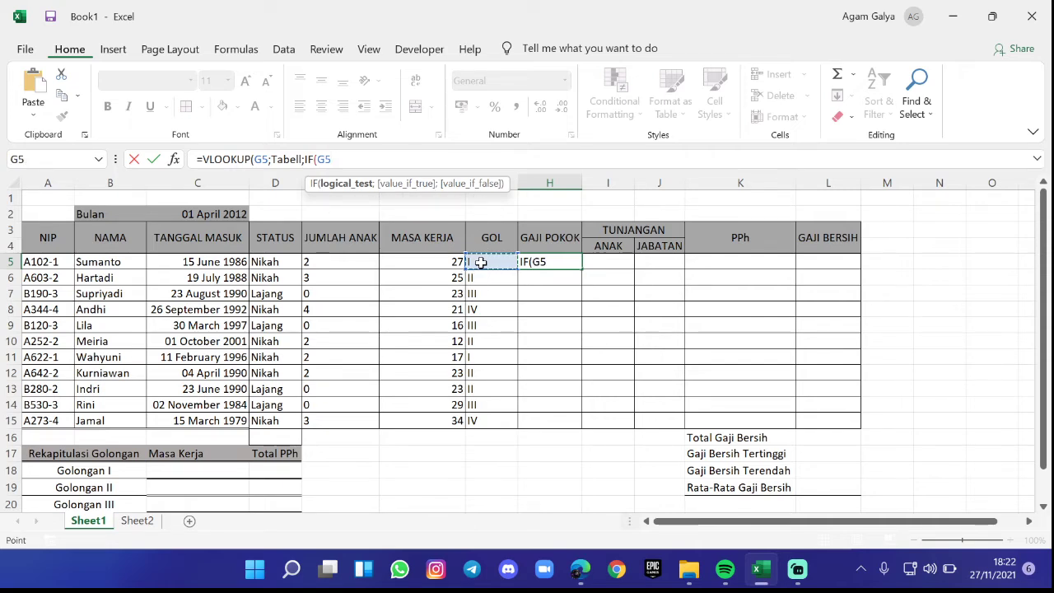
{"action": "left_click", "coordinate": [425, 262]}
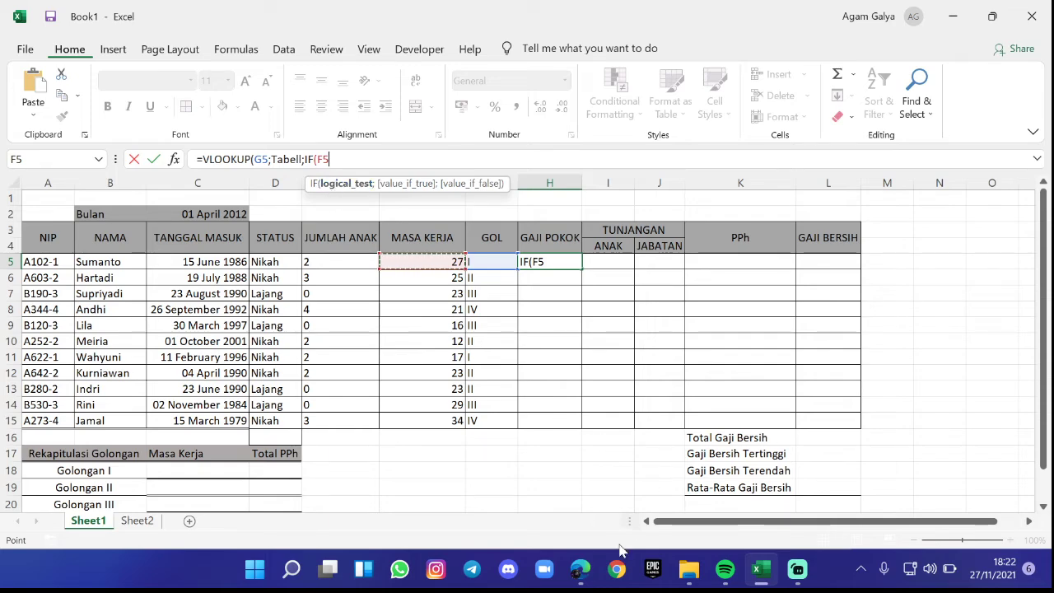
{"action": "left_click", "coordinate": [580, 570]}
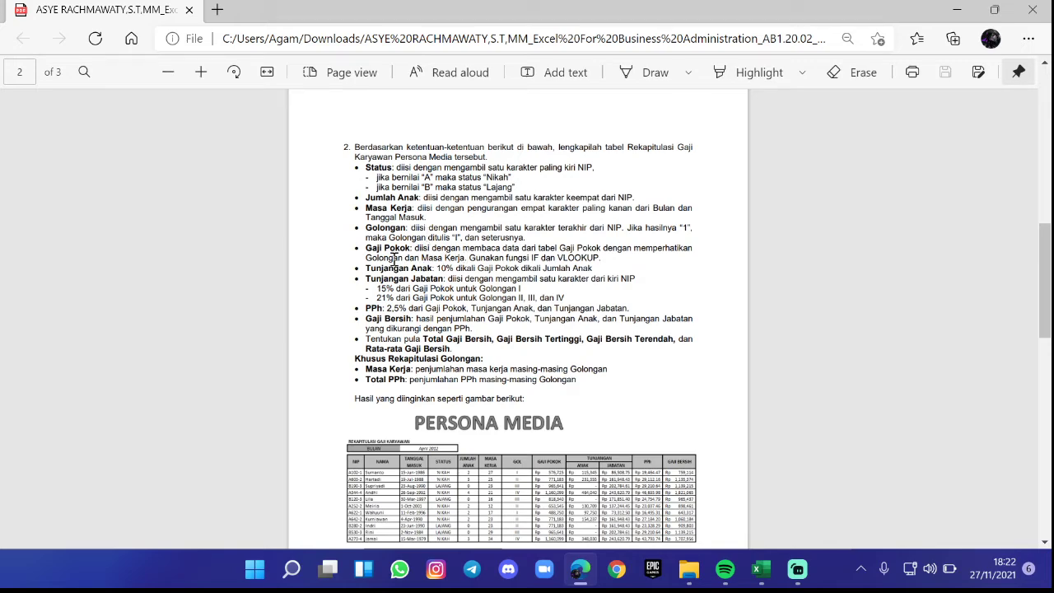
{"action": "left_click", "coordinate": [760, 569]}
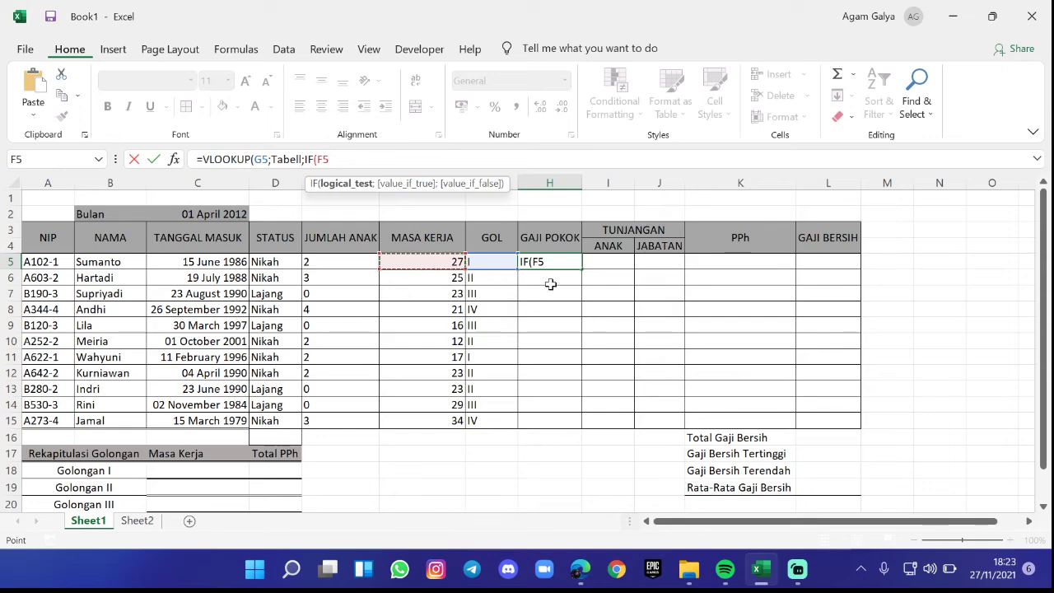
{"action": "left_click", "coordinate": [362, 159]}
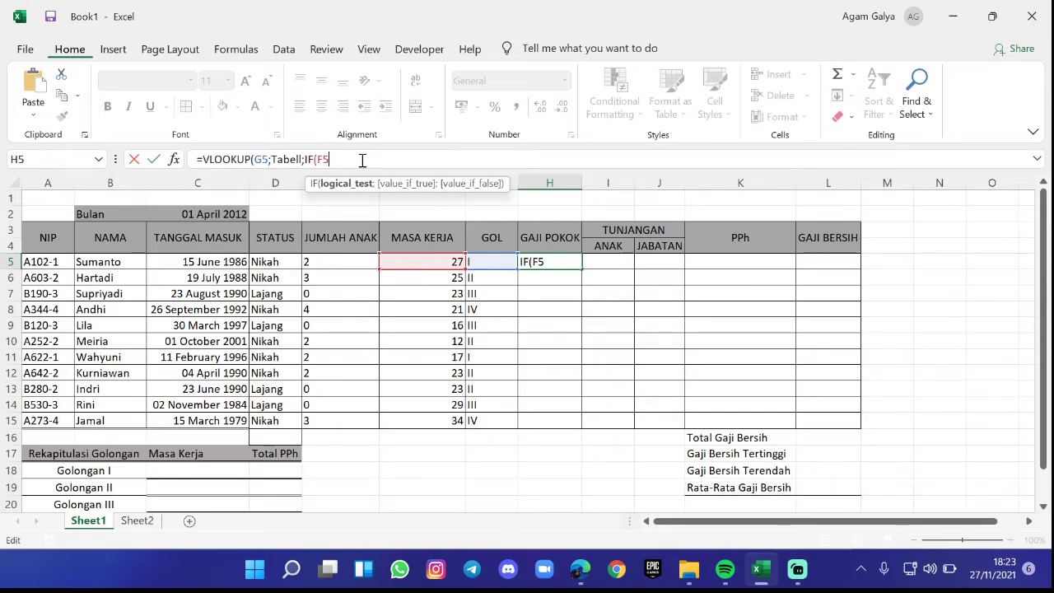
{"action": "type", "text": ">20"}
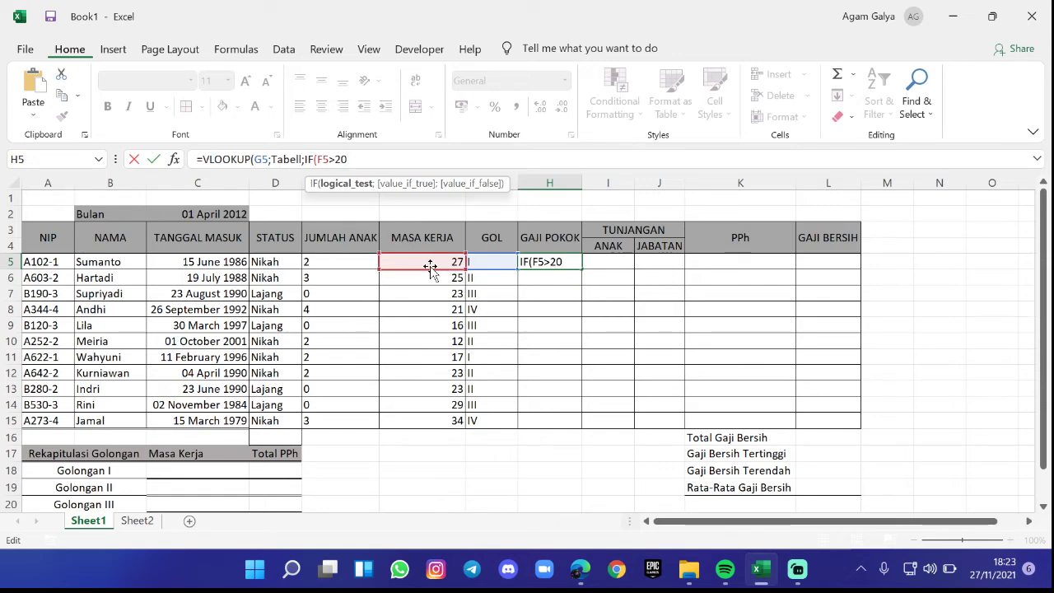
- Make the IF return column 4 when true, commit the H5 formula with the suggested bracket correction, and return to Sheet1
{"action": "type", "text": ";4"}
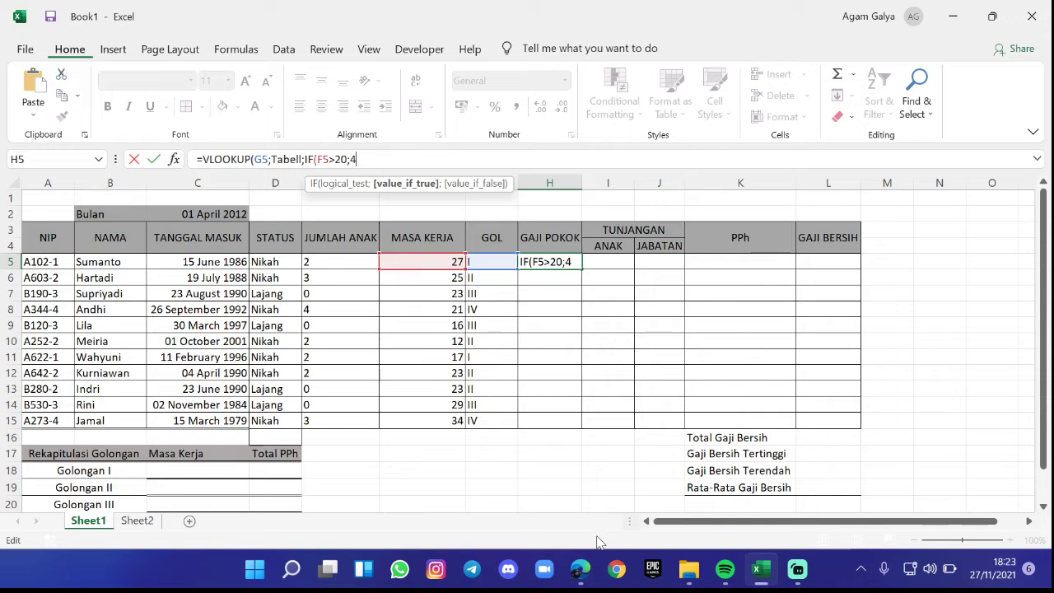
{"action": "key", "text": "Return"}
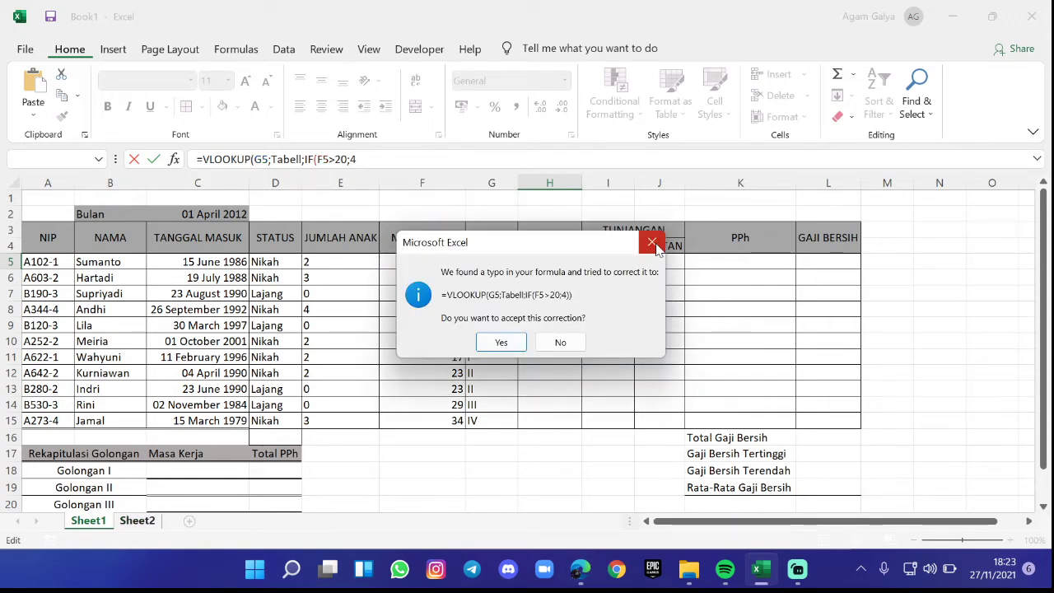
{"action": "left_click", "coordinate": [501, 341]}
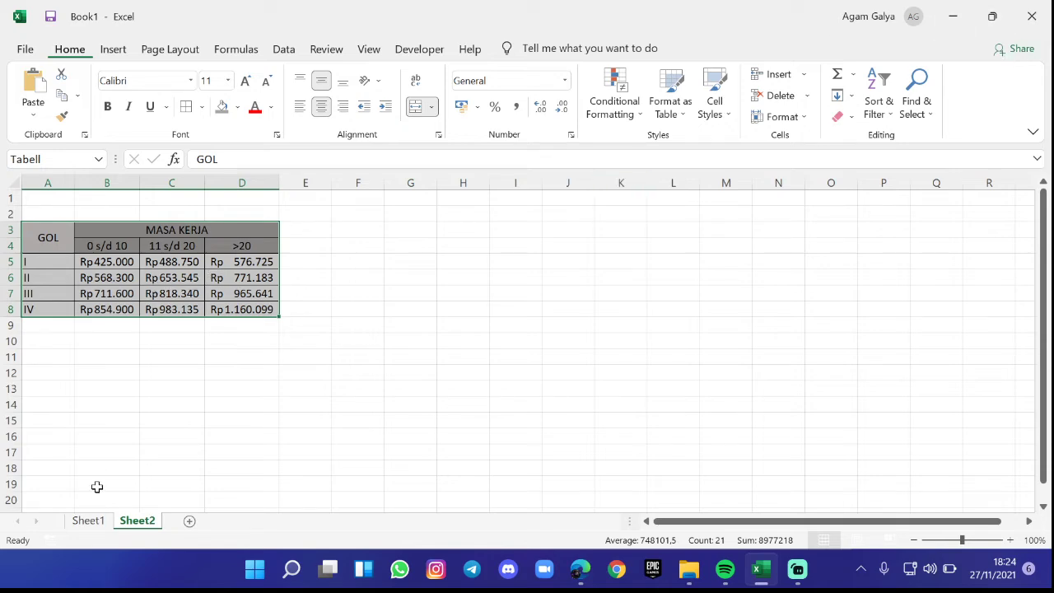
{"action": "left_click", "coordinate": [88, 521]}
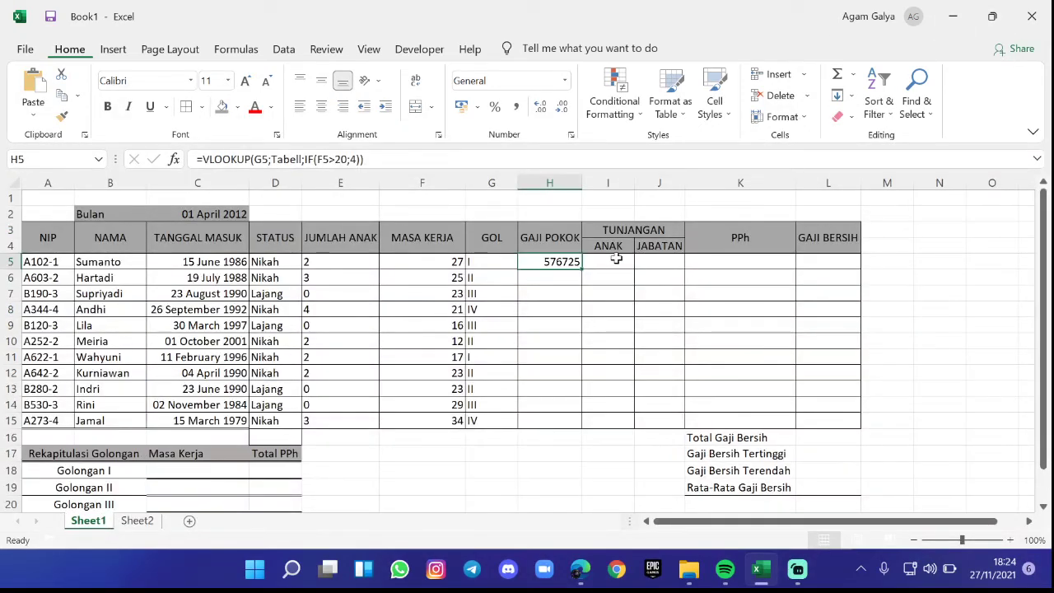
{"action": "left_click", "coordinate": [375, 159]}
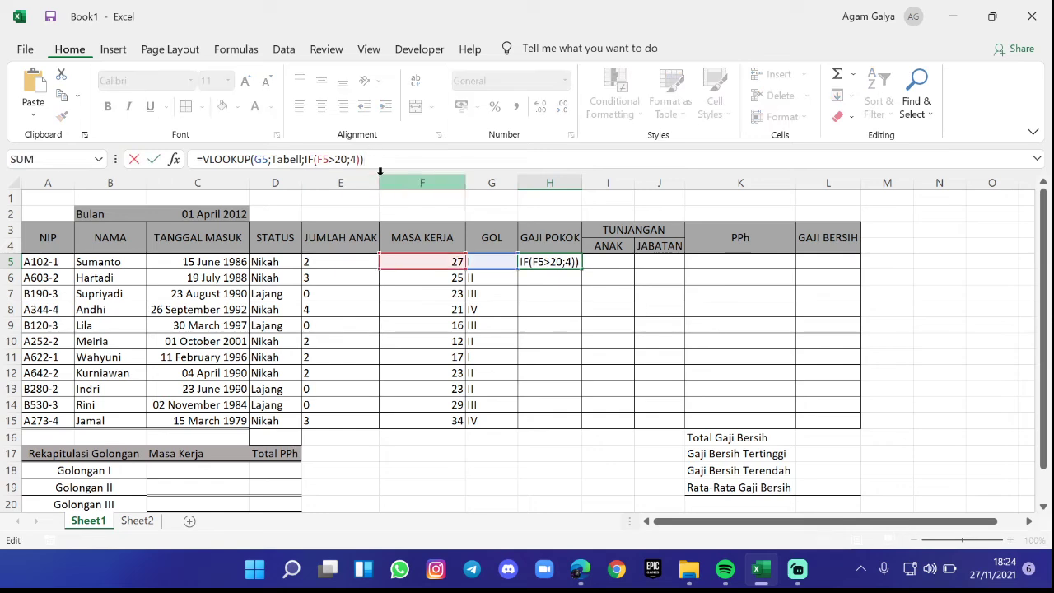
{"action": "key", "text": "BackSpace"}
{"action": "key", "text": "BackSpace"}
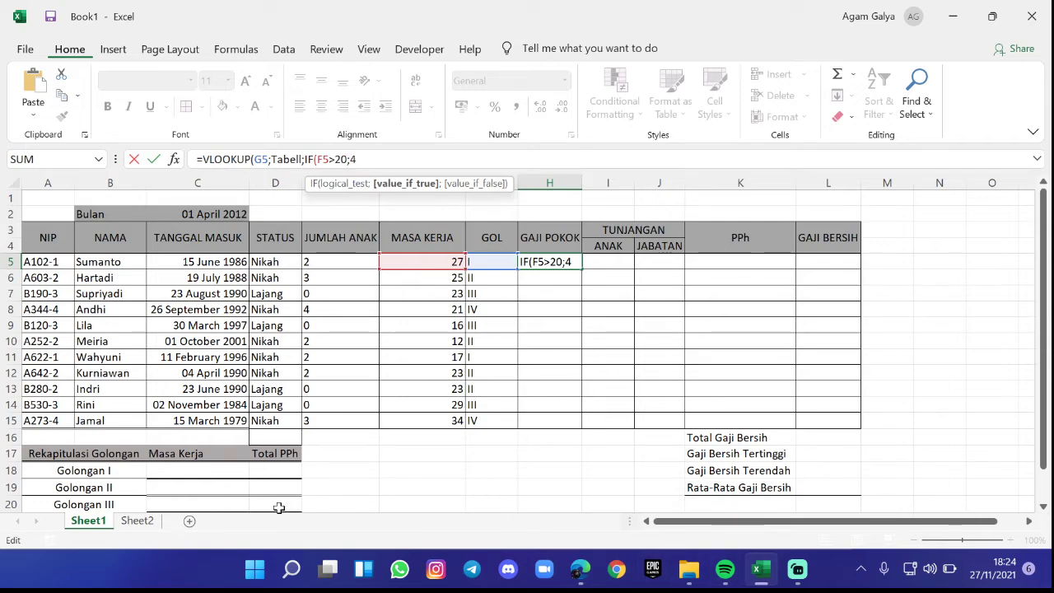
{"action": "left_click", "coordinate": [137, 520]}
{"action": "left_click", "coordinate": [502, 343]}
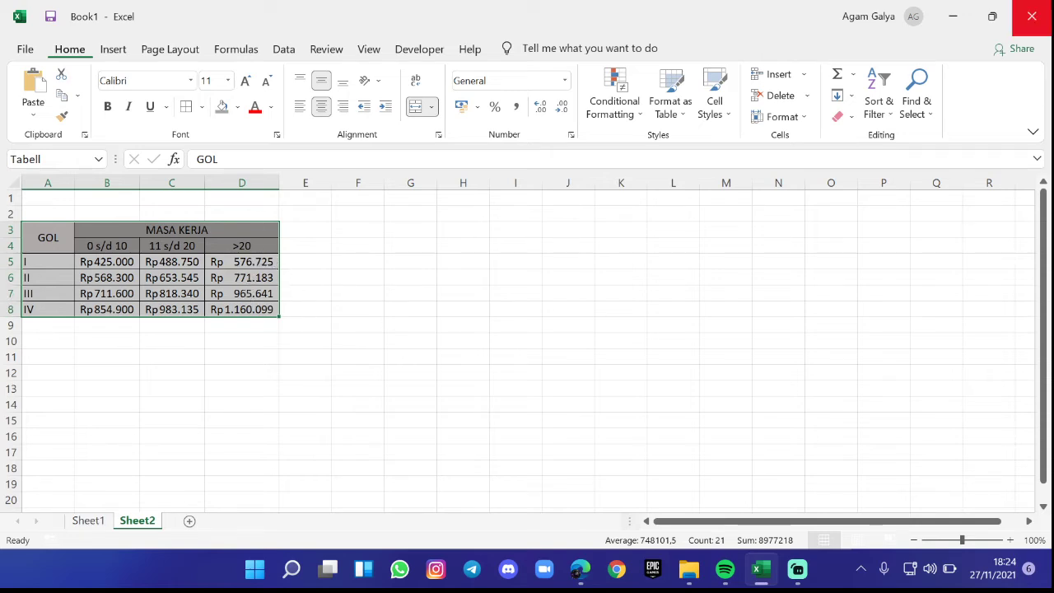
{"action": "left_click", "coordinate": [89, 521]}
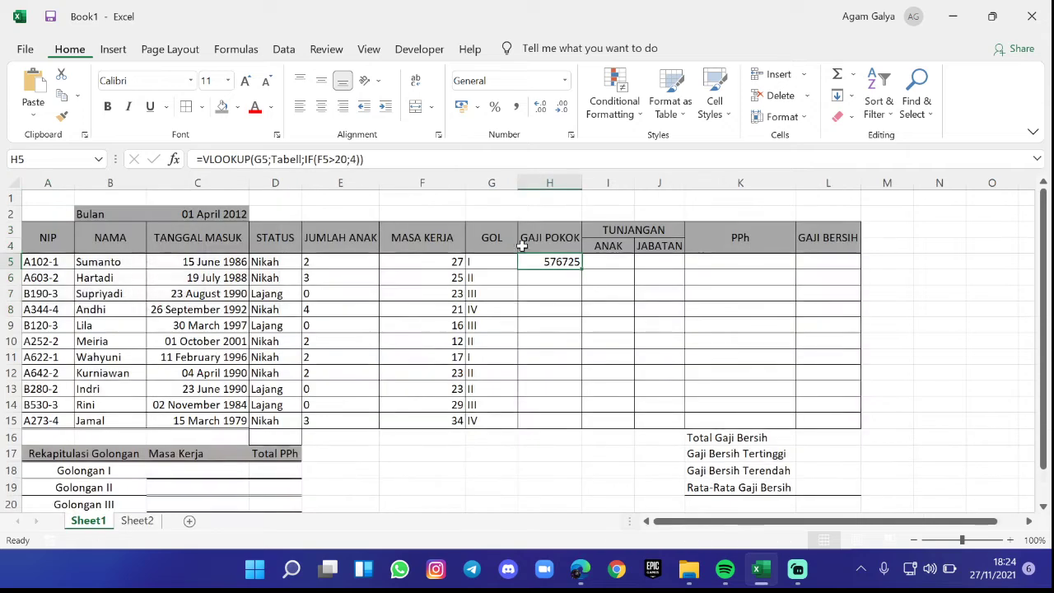
- Remove H5's closing brackets and nest a second IF as the value if false, with the test F5>"10"
{"action": "left_click", "coordinate": [361, 162]}
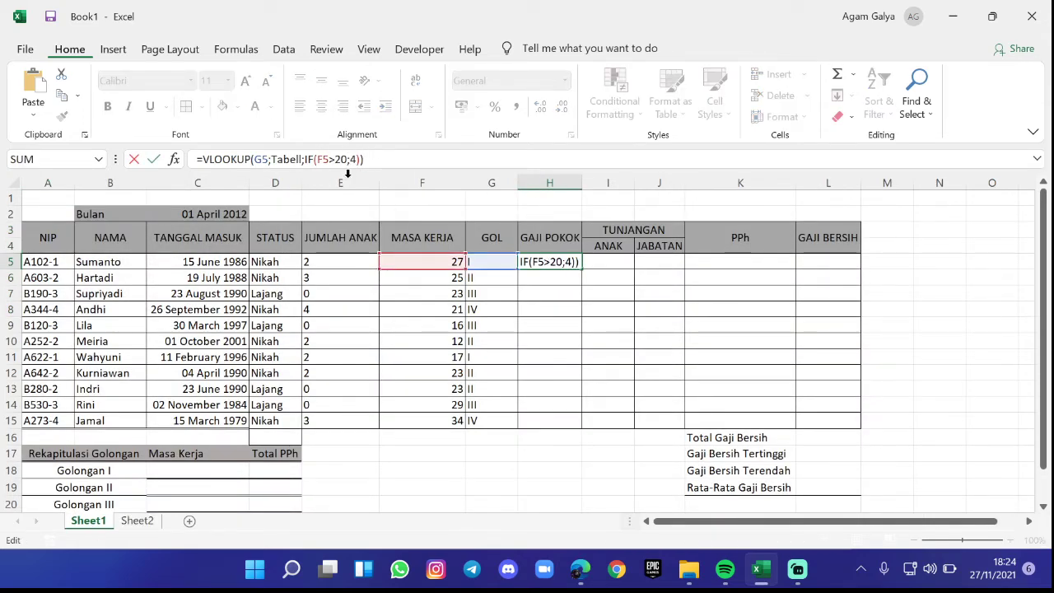
{"action": "key", "text": "BackSpace"}
{"action": "key", "text": "BackSpace"}
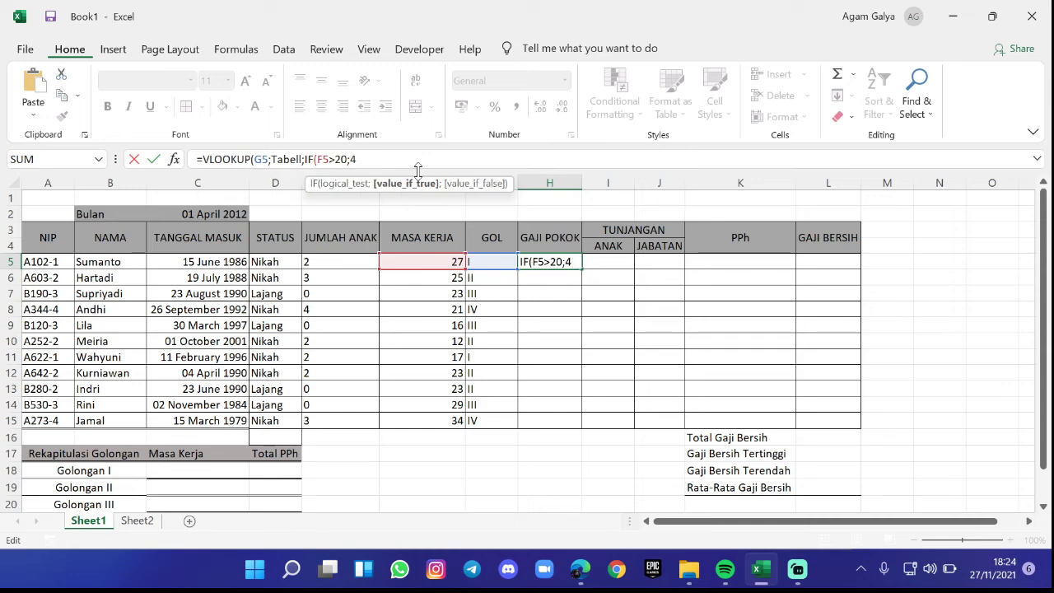
{"action": "type", "text": ";"}
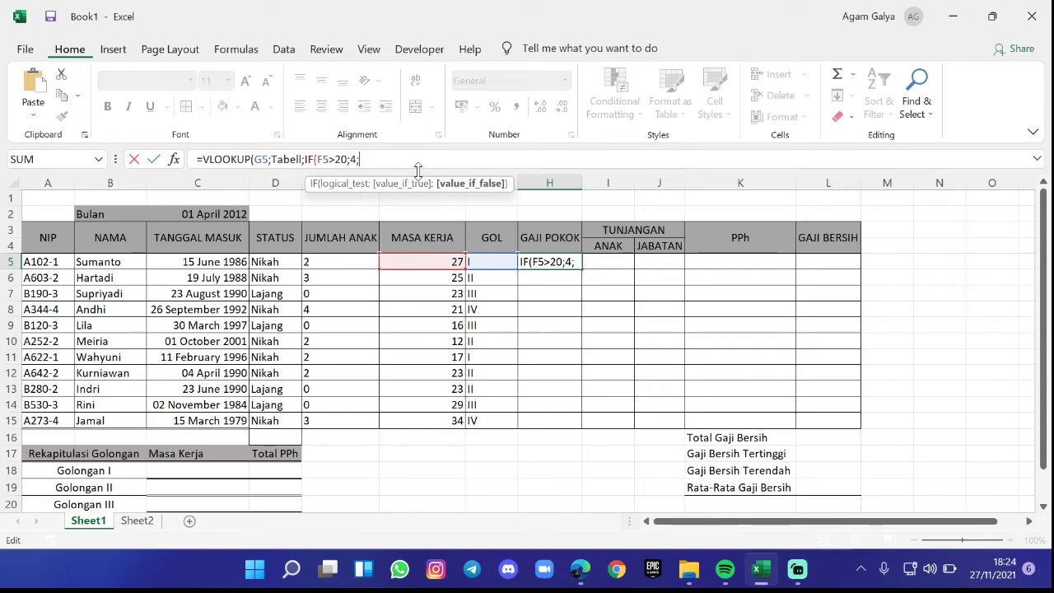
{"action": "type", "text": "IF("}
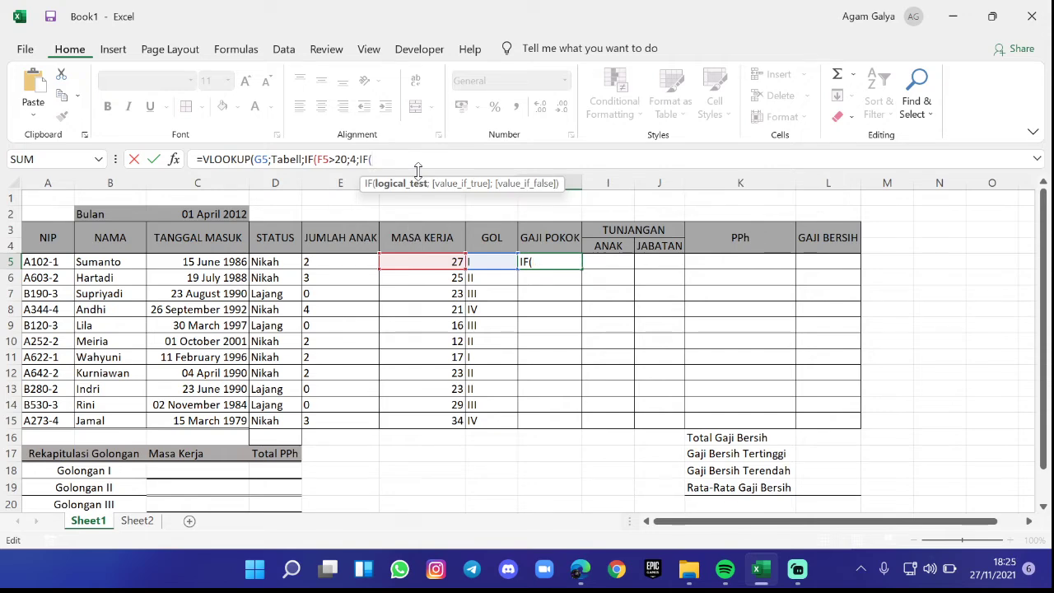
{"action": "left_click", "coordinate": [412, 265]}
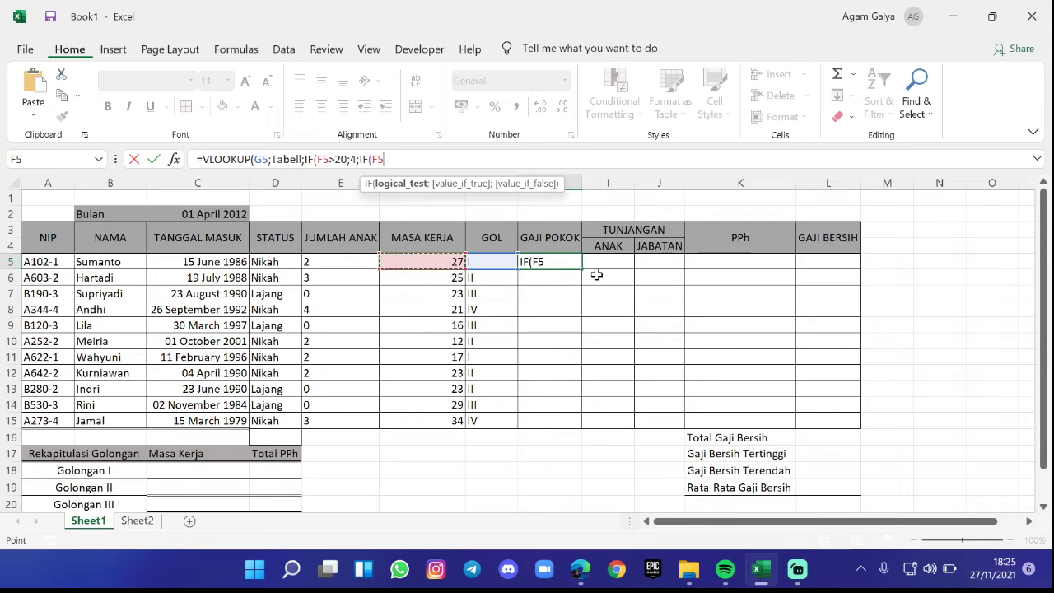
{"action": "type", "text": ">"}
{"action": "type", "text": "10"}
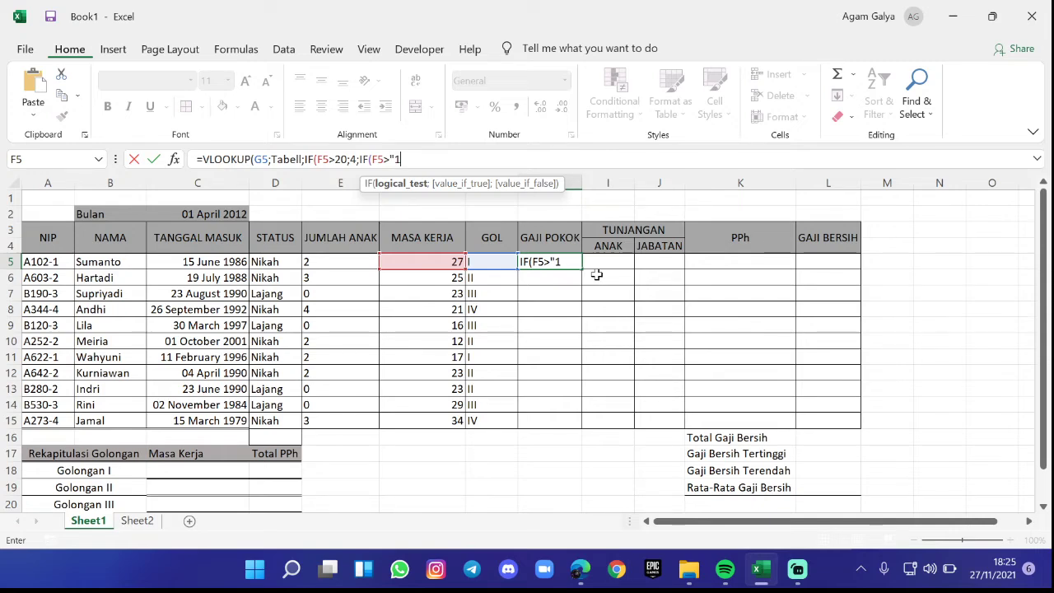
{"action": "type", "text": "0"}
- Give the nested IF the results 2 and 3, close the H5 formula, accept the suggested bracket correction, and reselect H5
{"action": "type", "text": ";2"}
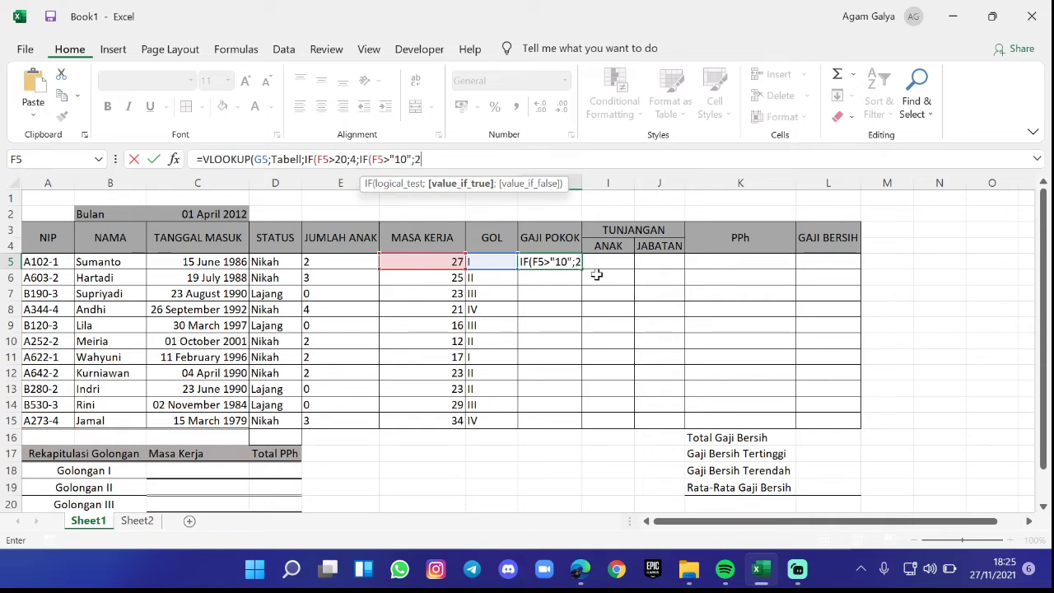
{"action": "type", "text": ";3"}
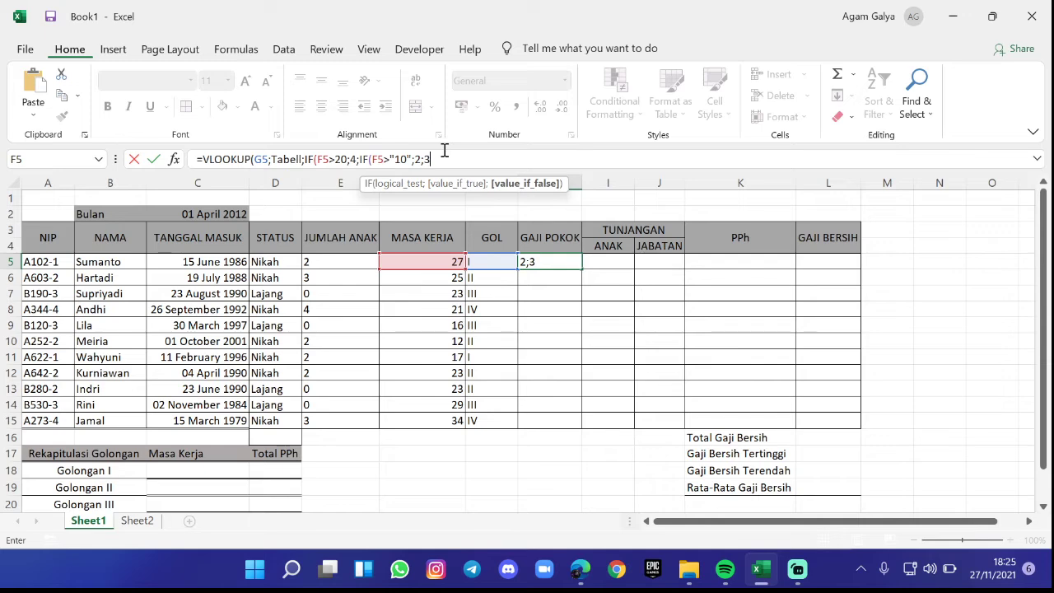
{"action": "type", "text": ")"}
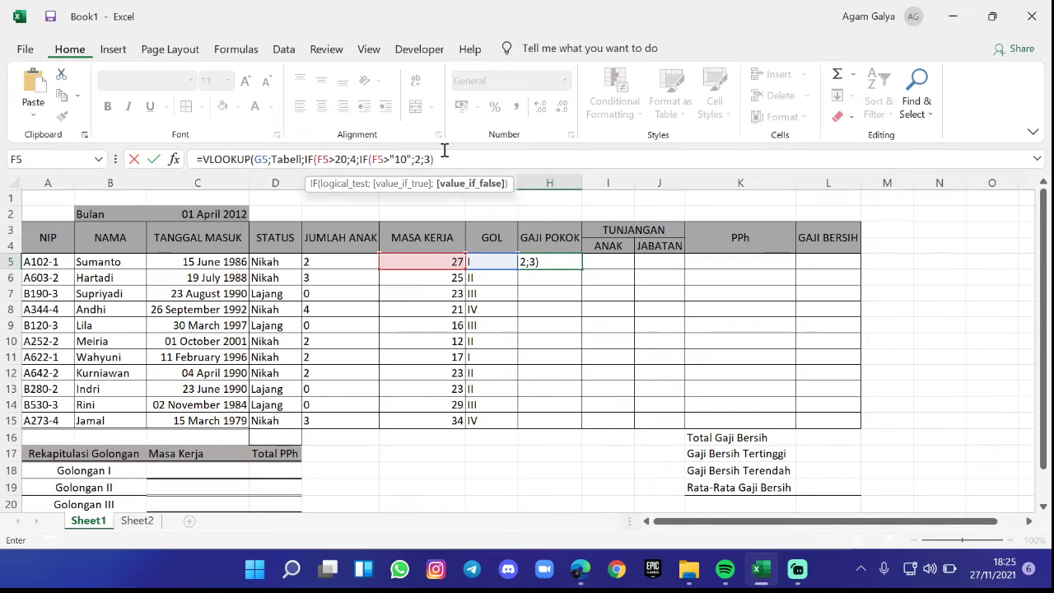
{"action": "type", "text": ")"}
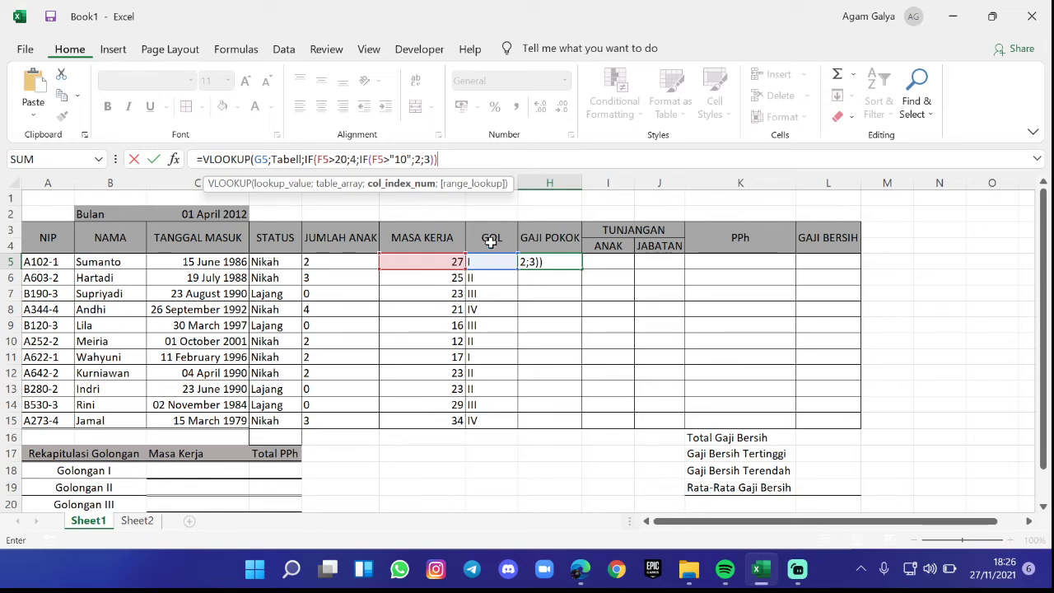
{"action": "key", "text": "Return"}
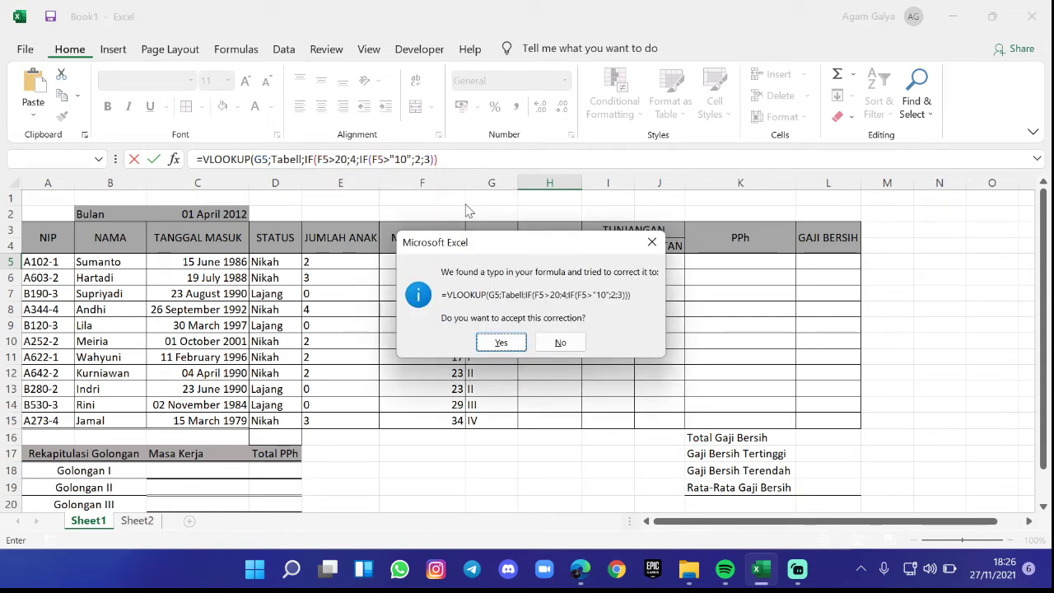
{"action": "left_click", "coordinate": [501, 344]}
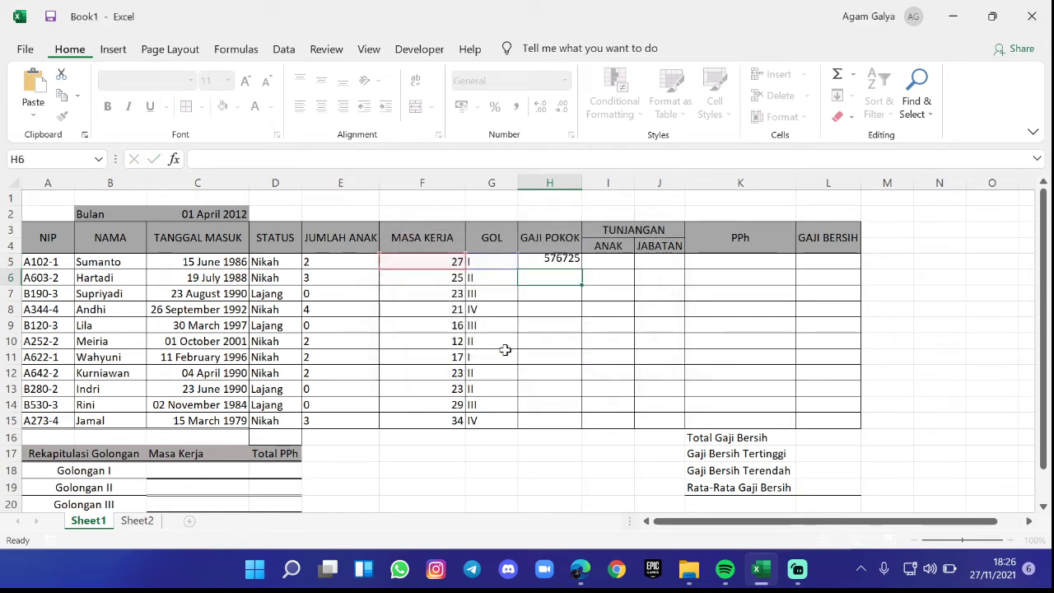
{"action": "left_click", "coordinate": [560, 262]}
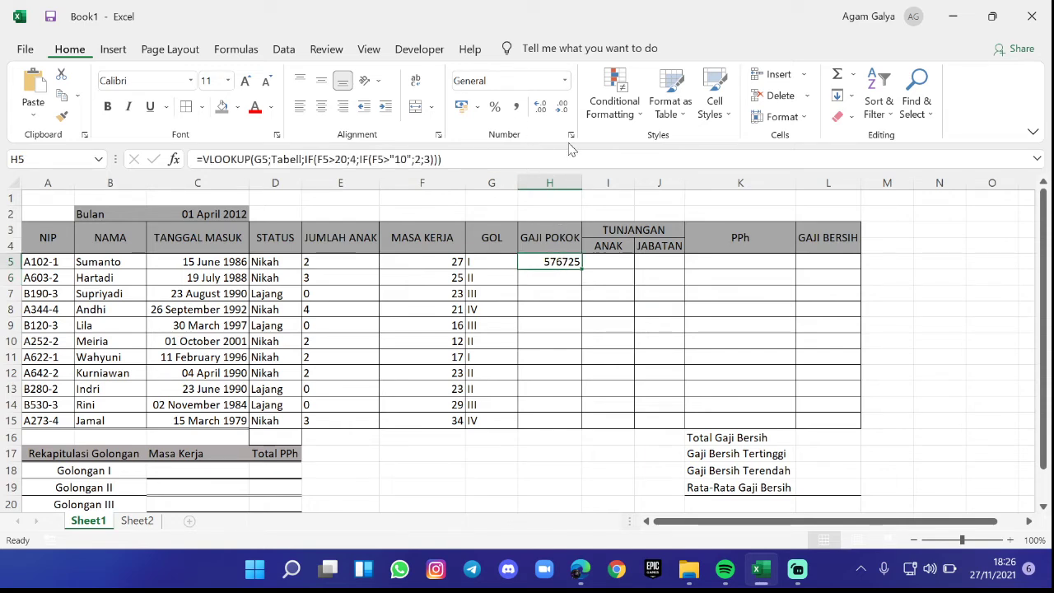
- Format H5 as Currency and fill its formula down through H15, auto-fitting column H to its contents
{"action": "left_click", "coordinate": [565, 80]}
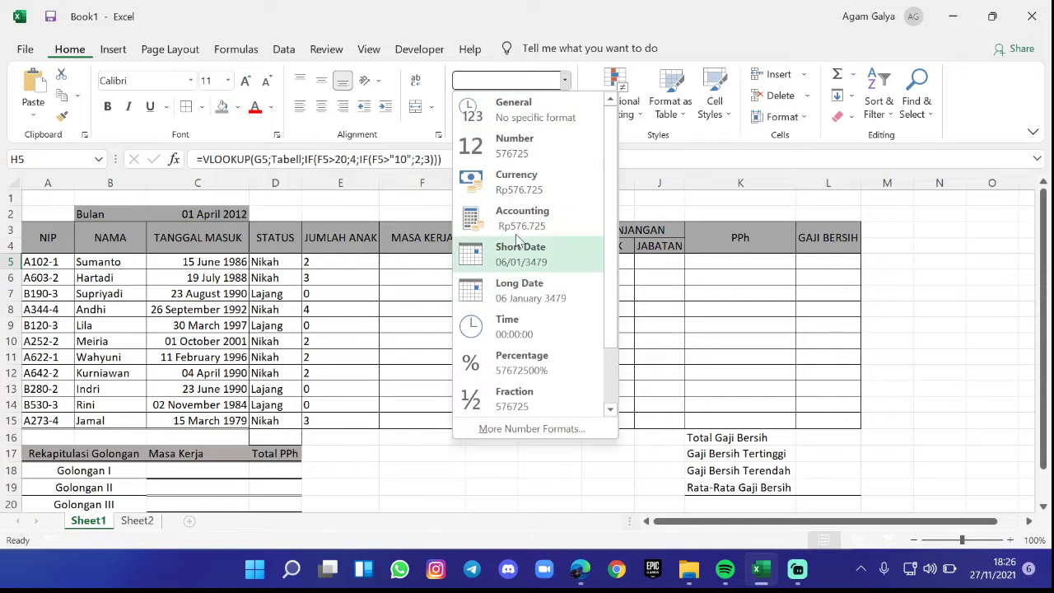
{"action": "left_click", "coordinate": [517, 185]}
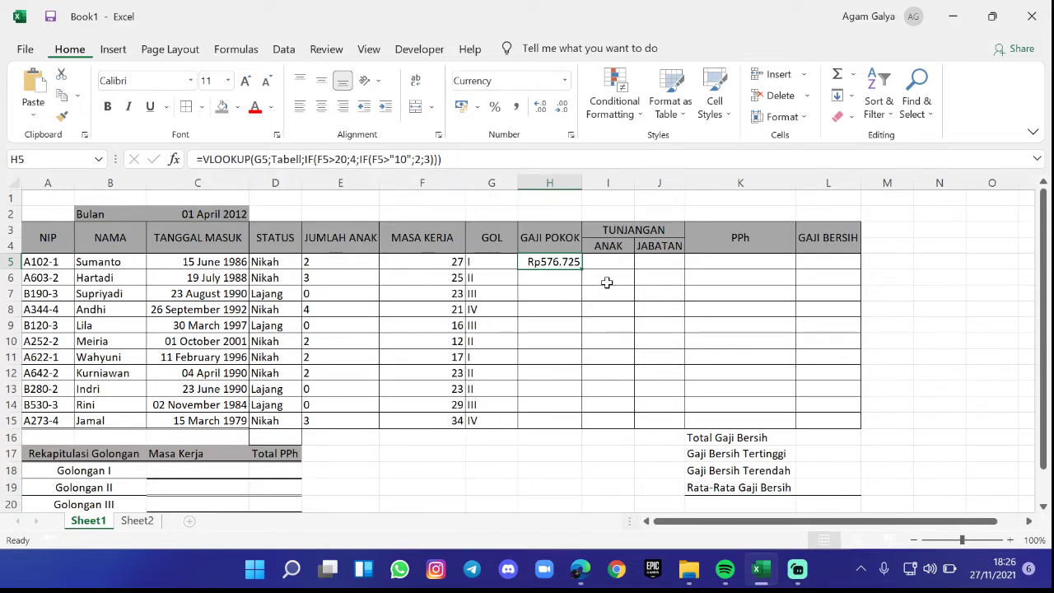
{"action": "left_click_drag", "start_coordinate": [581, 269], "coordinate": [575, 433]}
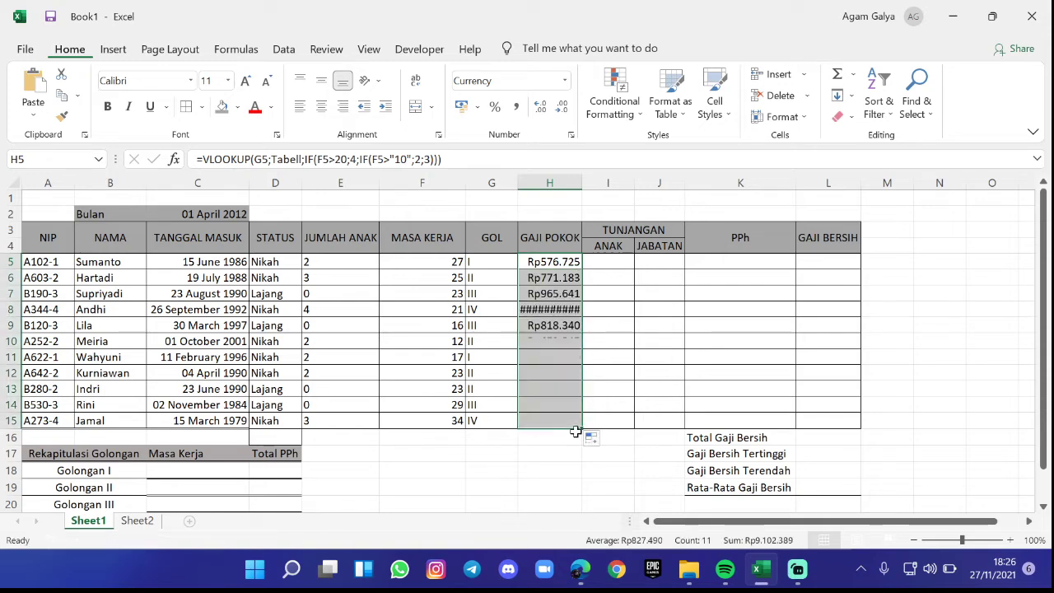
{"action": "double_click", "coordinate": [580, 182]}
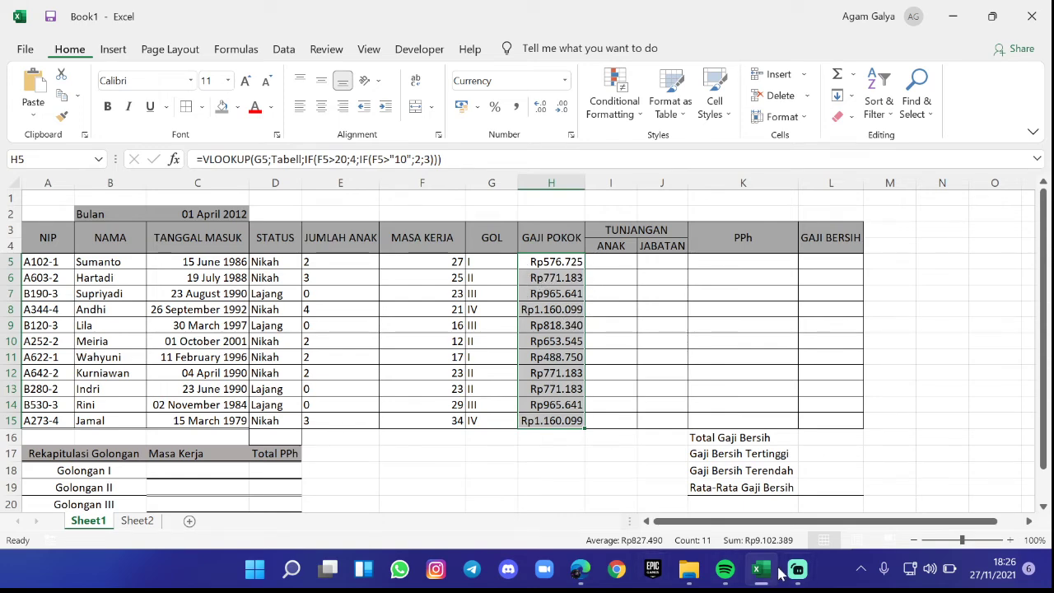
- Check the salary table on Sheet2 and the assignment PDF in Edge, and return to Sheet1
{"action": "mouse_move", "coordinate": [760, 574]}
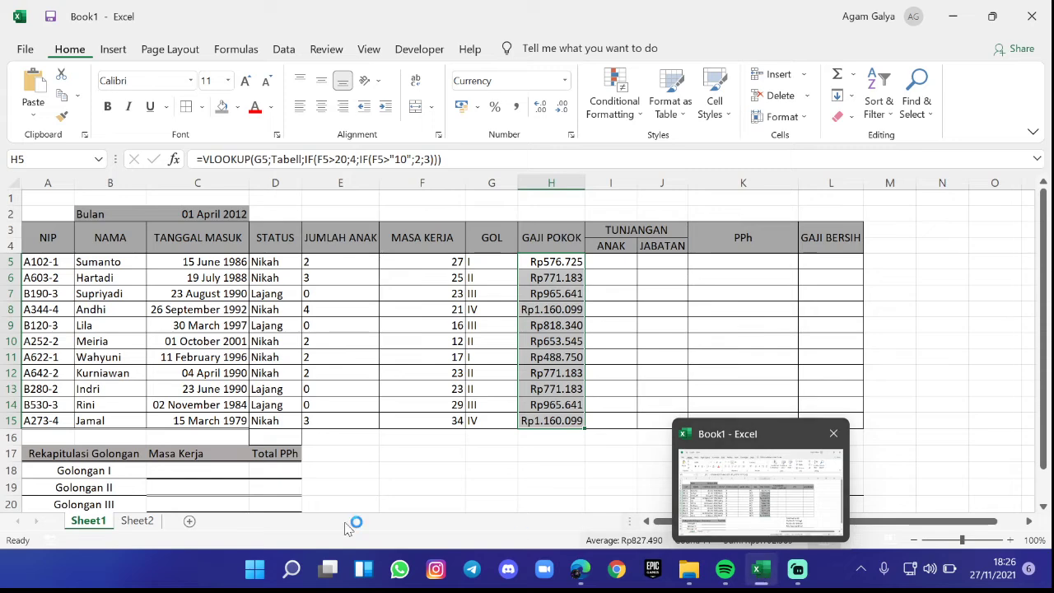
{"action": "left_click", "coordinate": [138, 521]}
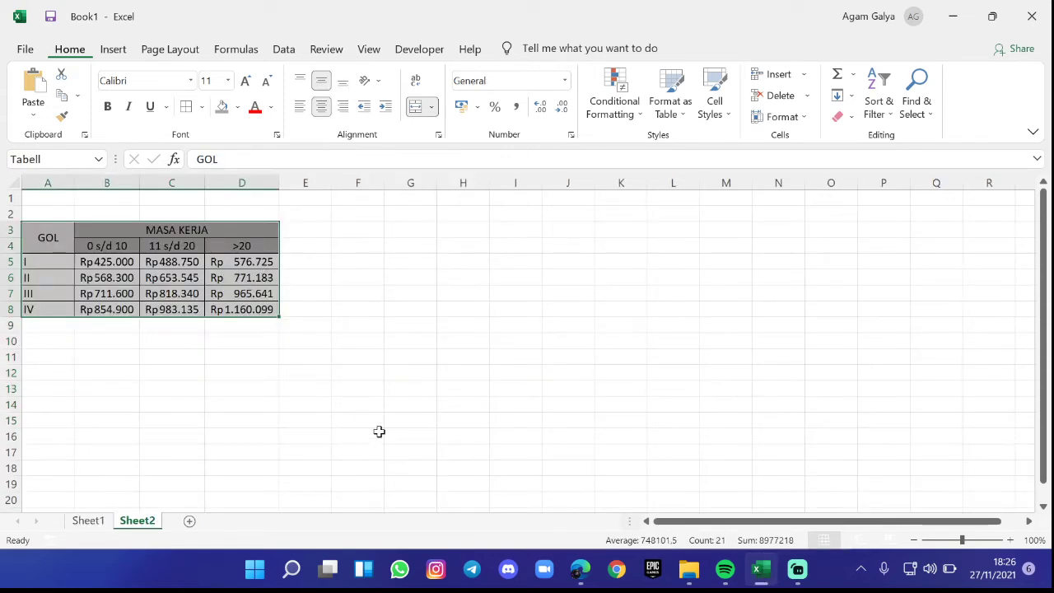
{"action": "left_click", "coordinate": [958, 21]}
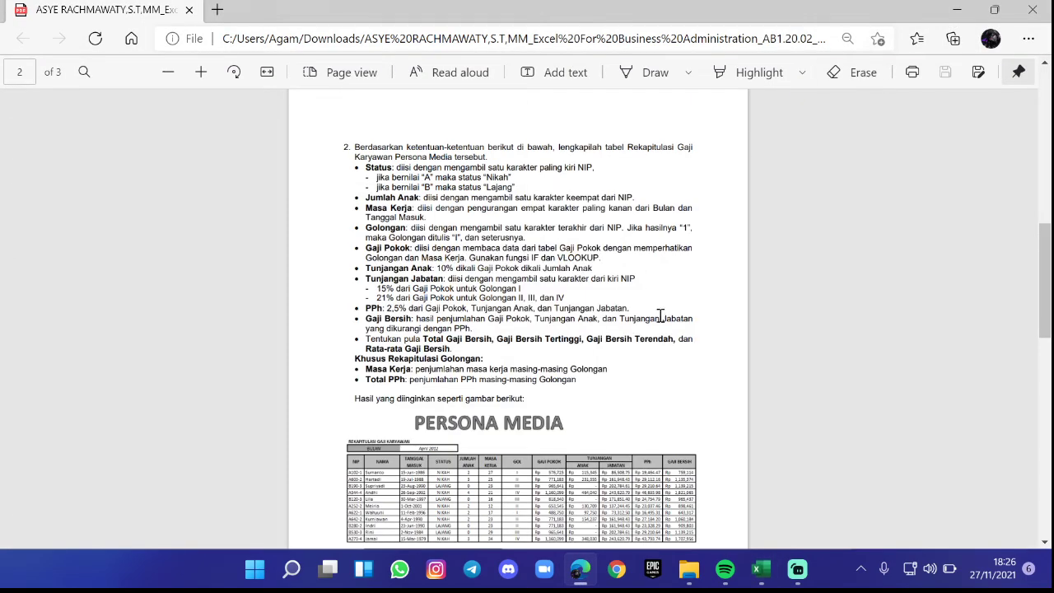
{"action": "left_click", "coordinate": [759, 579]}
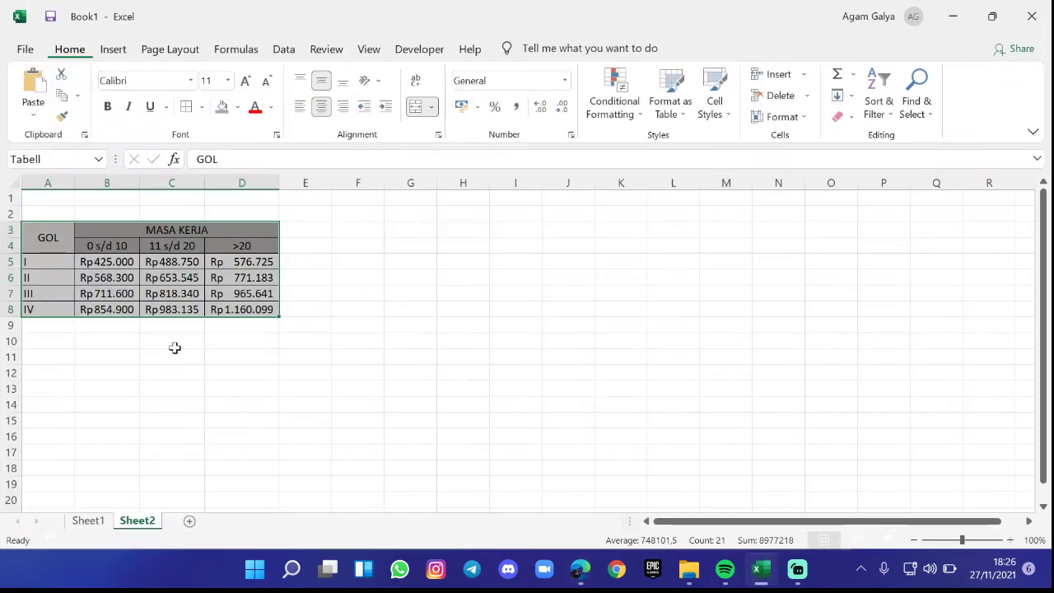
{"action": "left_click", "coordinate": [86, 520]}
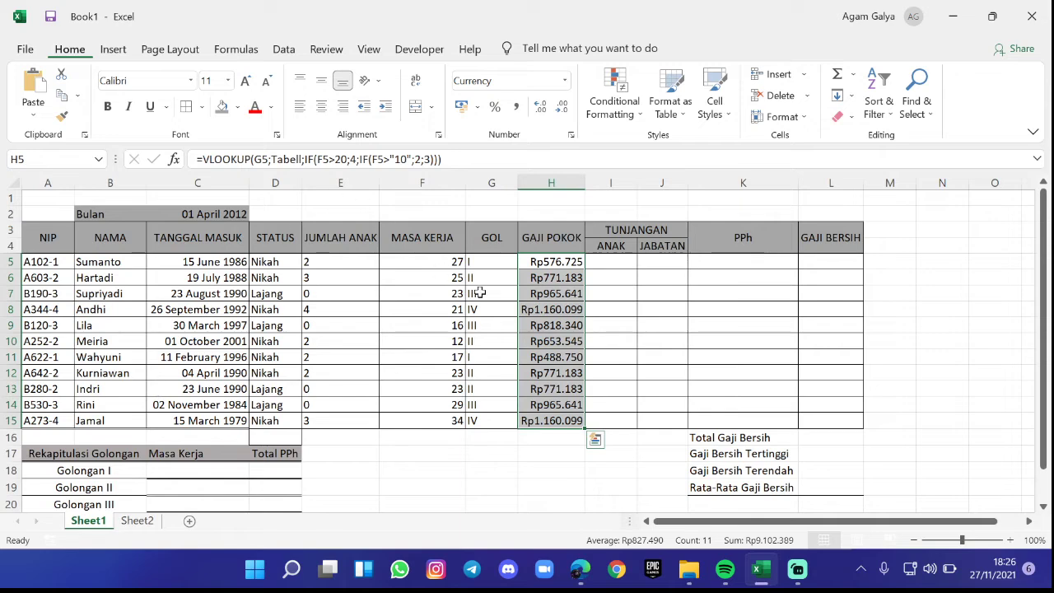
- Select I5 and consult the Tunjangan Anak rule in the assignment PDF in Edge, returning to the Excel workbook
{"action": "left_click", "coordinate": [607, 263]}
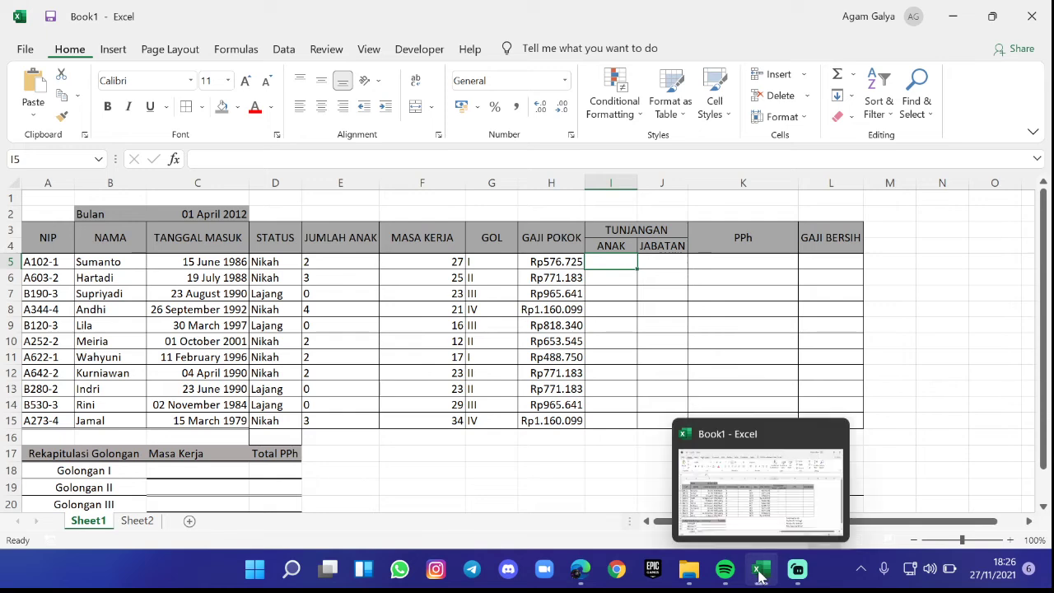
{"action": "left_click", "coordinate": [582, 572]}
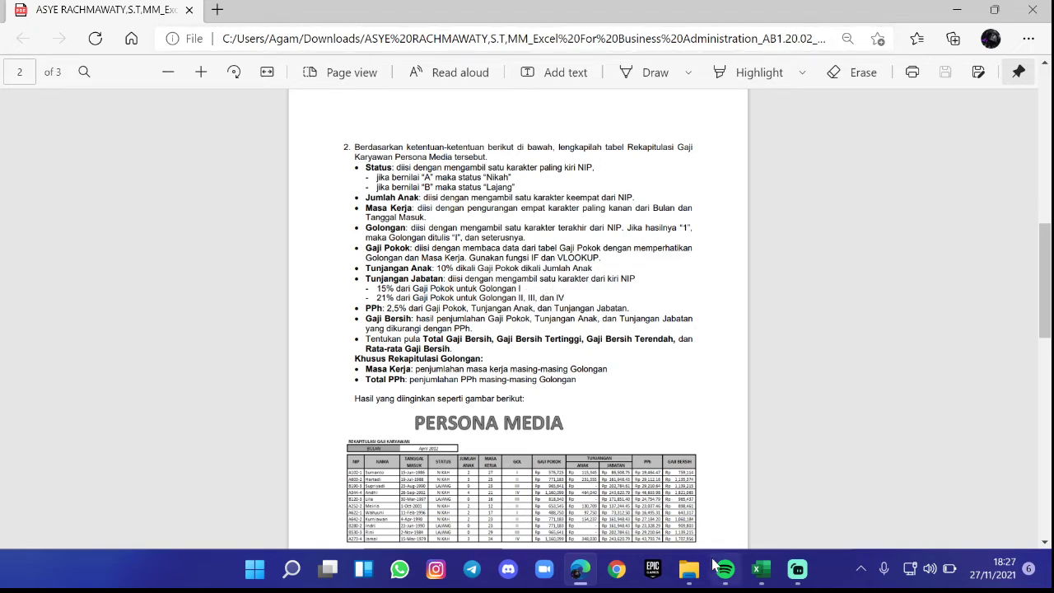
{"action": "left_click", "coordinate": [766, 570]}
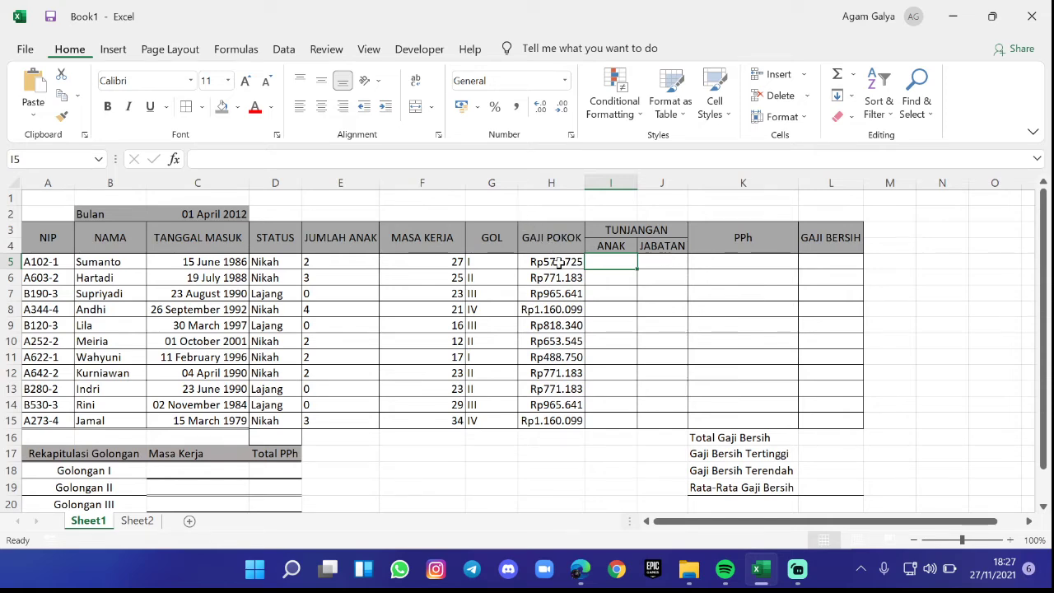
- Enter the formula =(H5*10)*E5 in I5 and fill it down the Tunjangan Anak column through I15
{"action": "type", "text": "="}
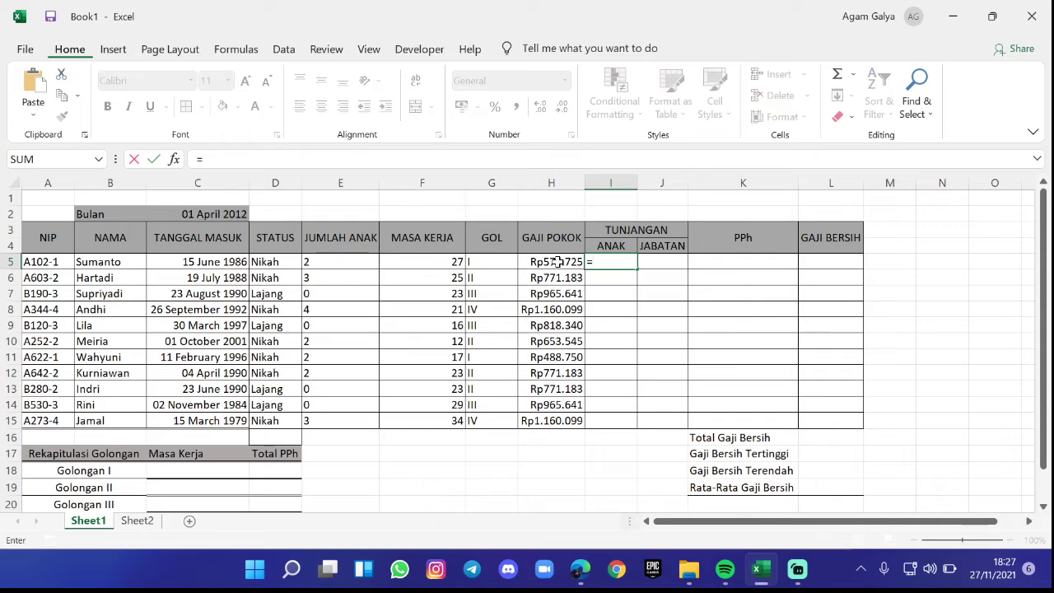
{"action": "left_click", "coordinate": [540, 262]}
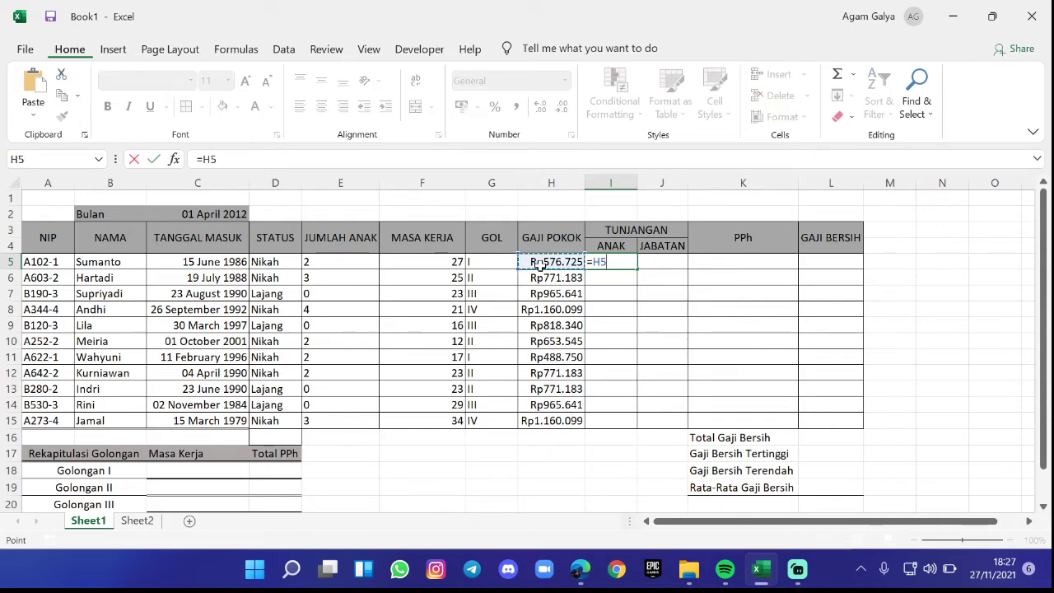
{"action": "type", "text": "*"}
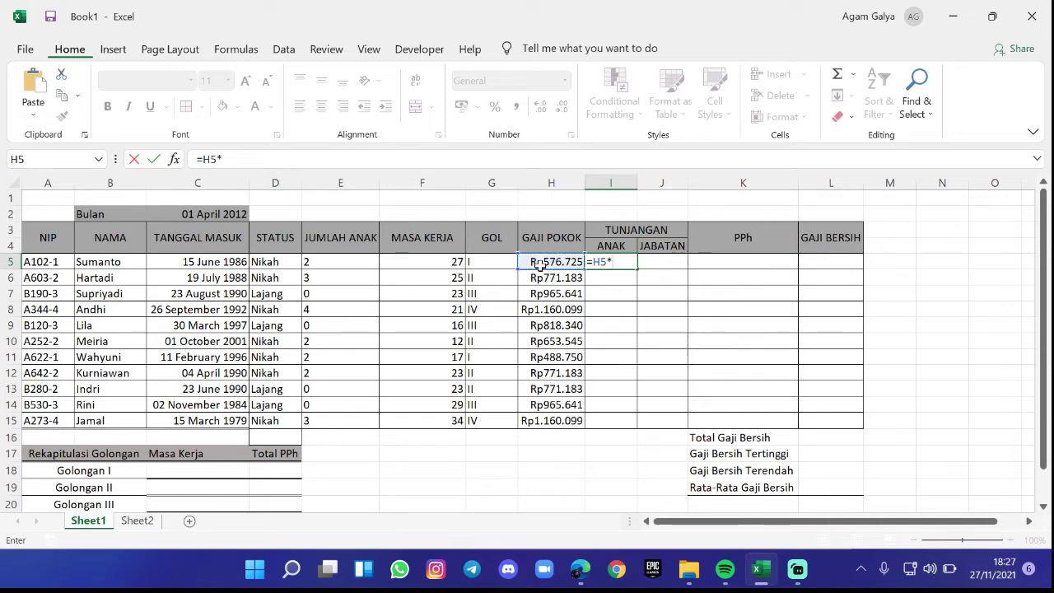
{"action": "type", "text": "10"}
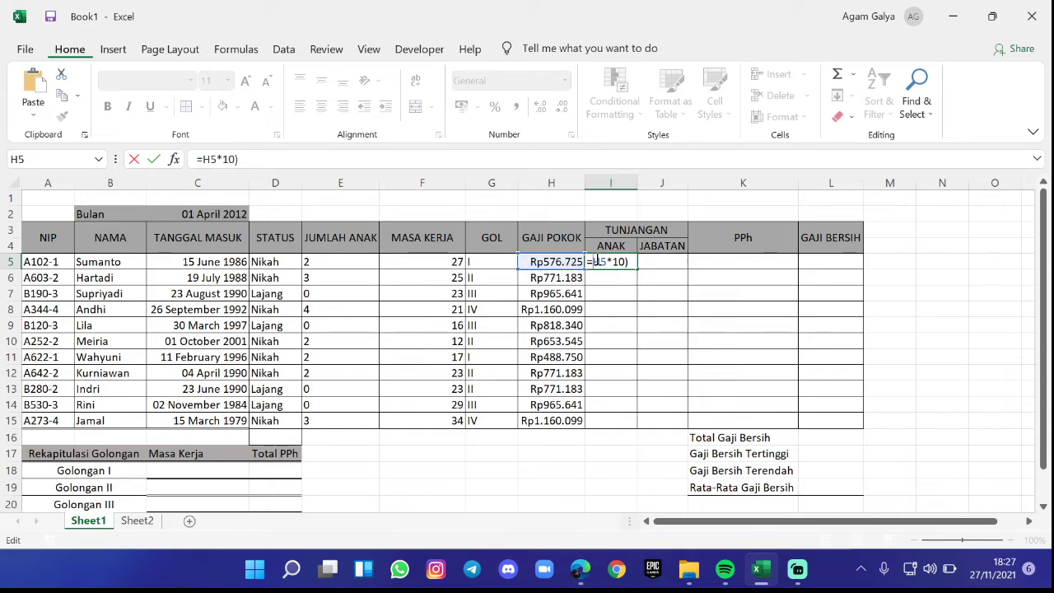
{"action": "left_click", "coordinate": [594, 261]}
{"action": "type", "text": "(H5"}
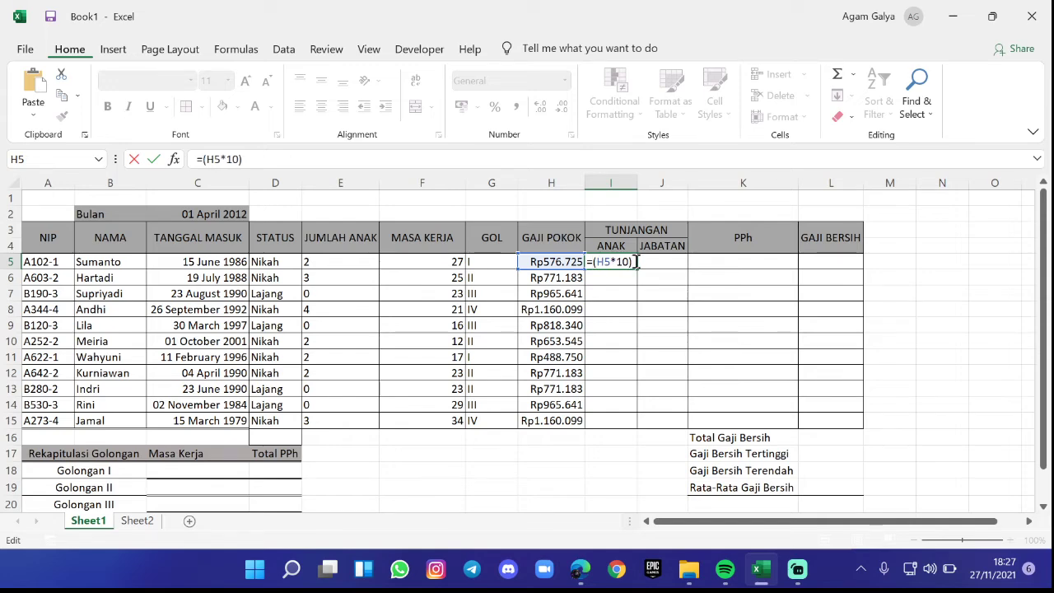
{"action": "type", "text": "*"}
{"action": "left_click", "coordinate": [330, 261]}
{"action": "key", "text": "Return"}
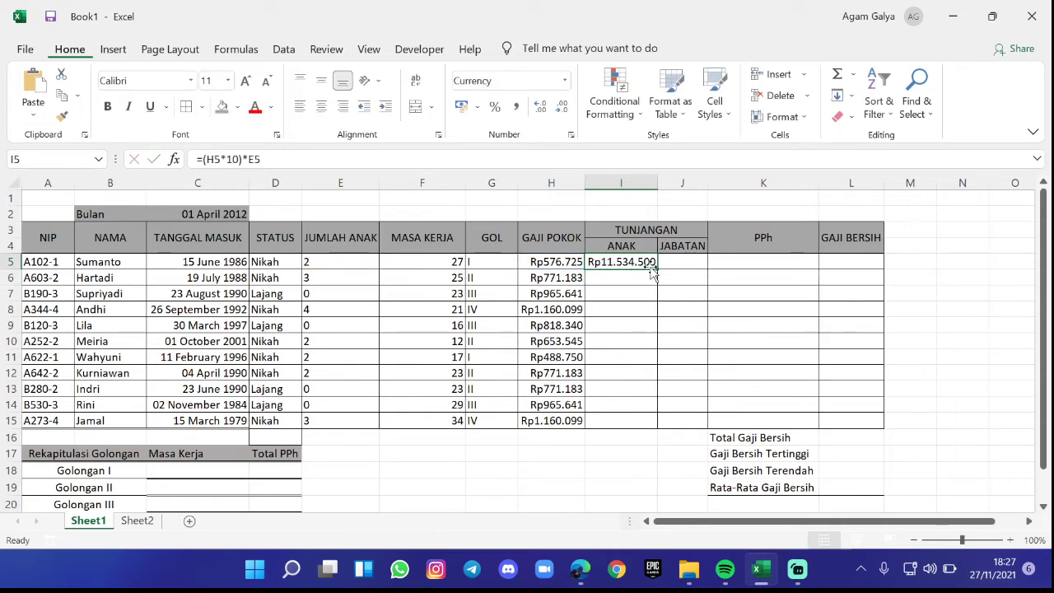
{"action": "left_click_drag", "start_coordinate": [653, 270], "coordinate": [664, 431]}
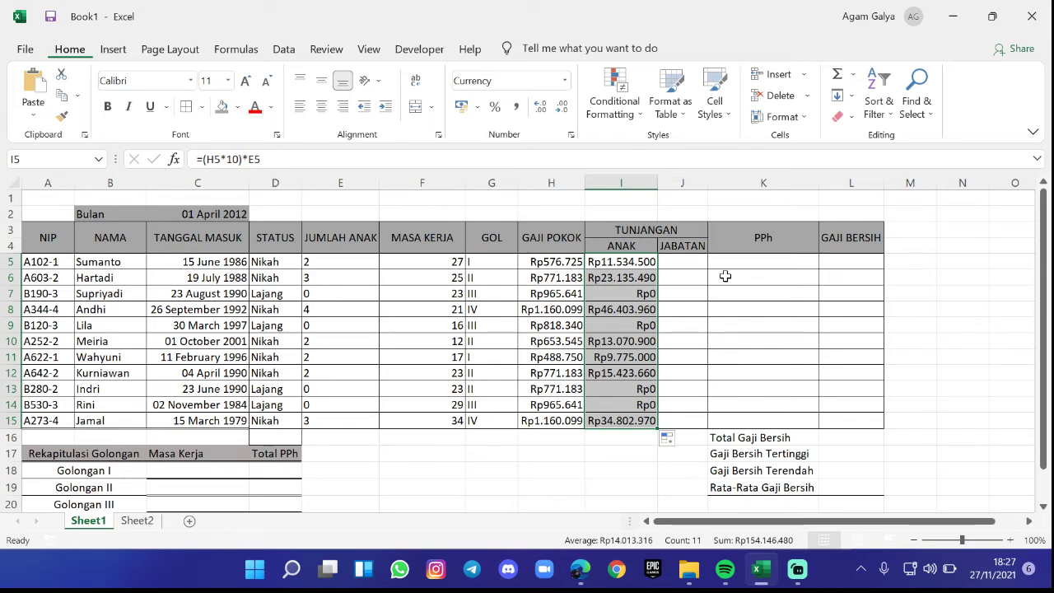
- Select J5 and consult the Tunjangan Jabatan rule in the assignment PDF in Edge, returning to the Excel workbook
{"action": "left_click", "coordinate": [665, 260]}
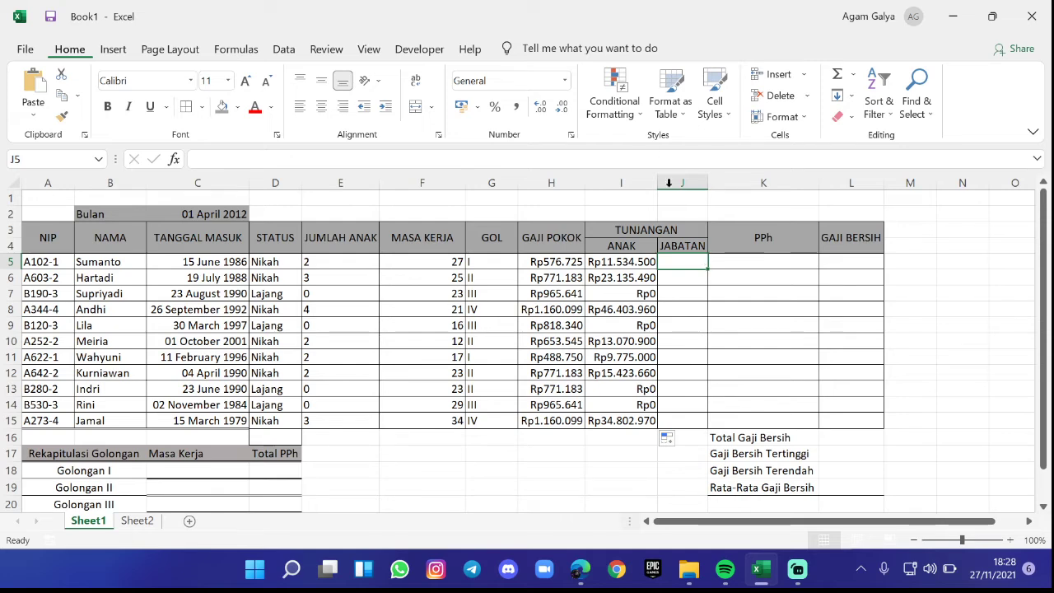
{"action": "mouse_move", "coordinate": [761, 571]}
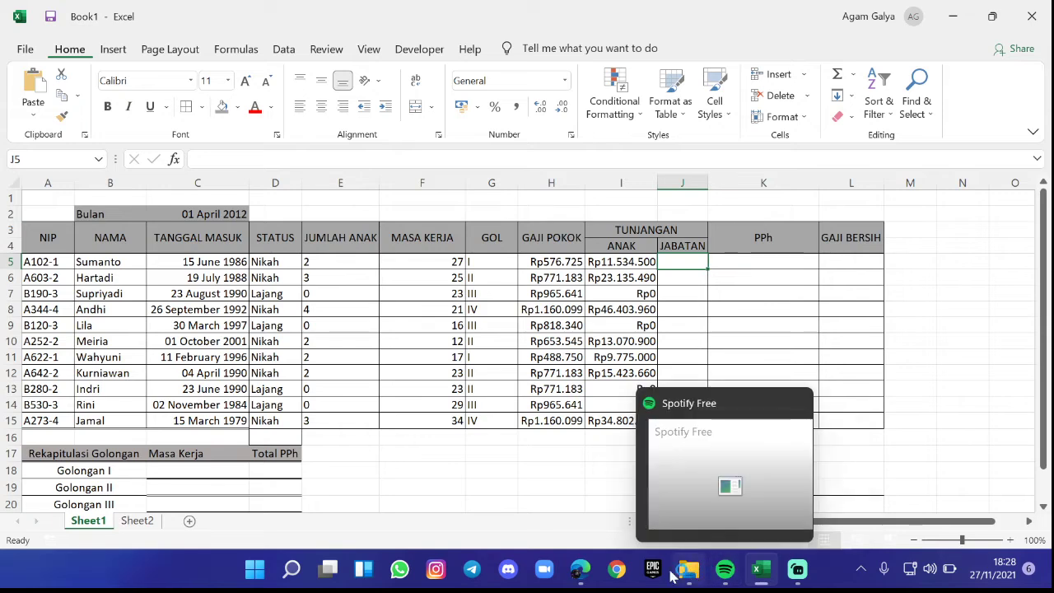
{"action": "left_click", "coordinate": [580, 569]}
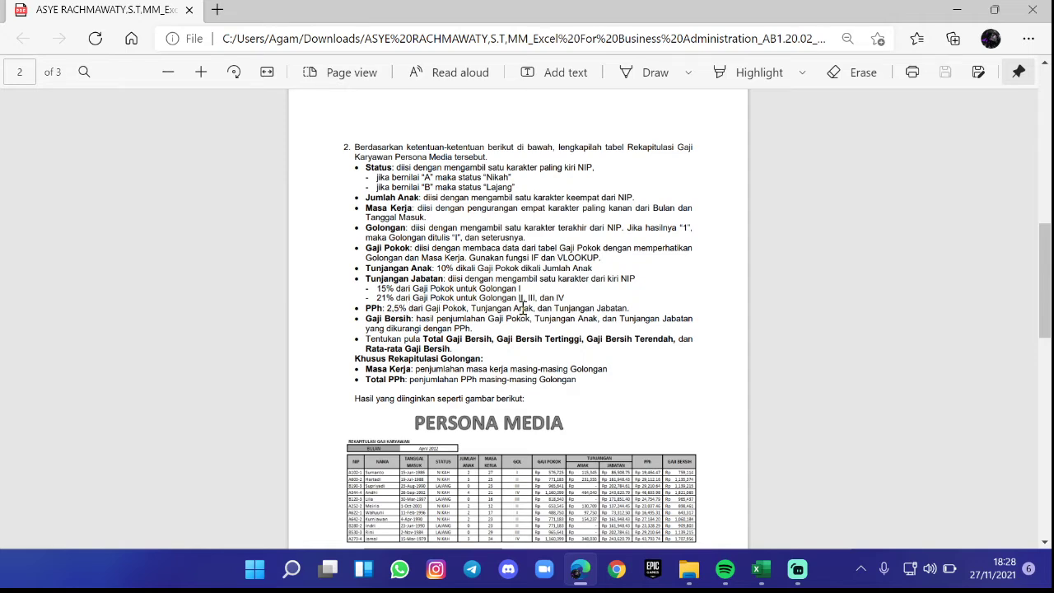
{"action": "left_click", "coordinate": [761, 569]}
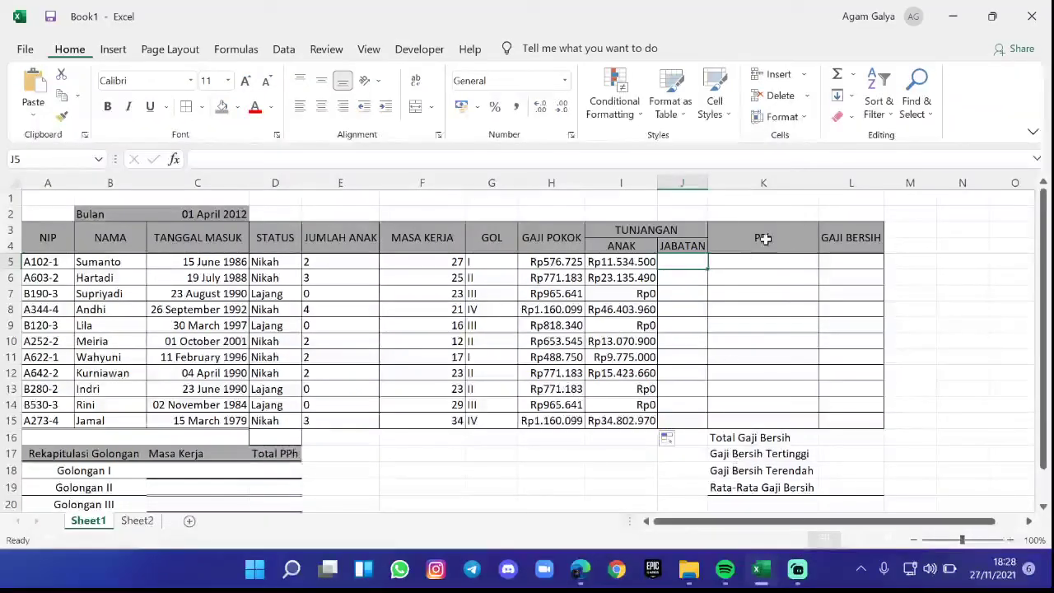
- Start an IF formula in J5 with the logical test G5="I", checking the Golongan condition in the PDF in Edge
{"action": "double_click", "coordinate": [690, 262]}
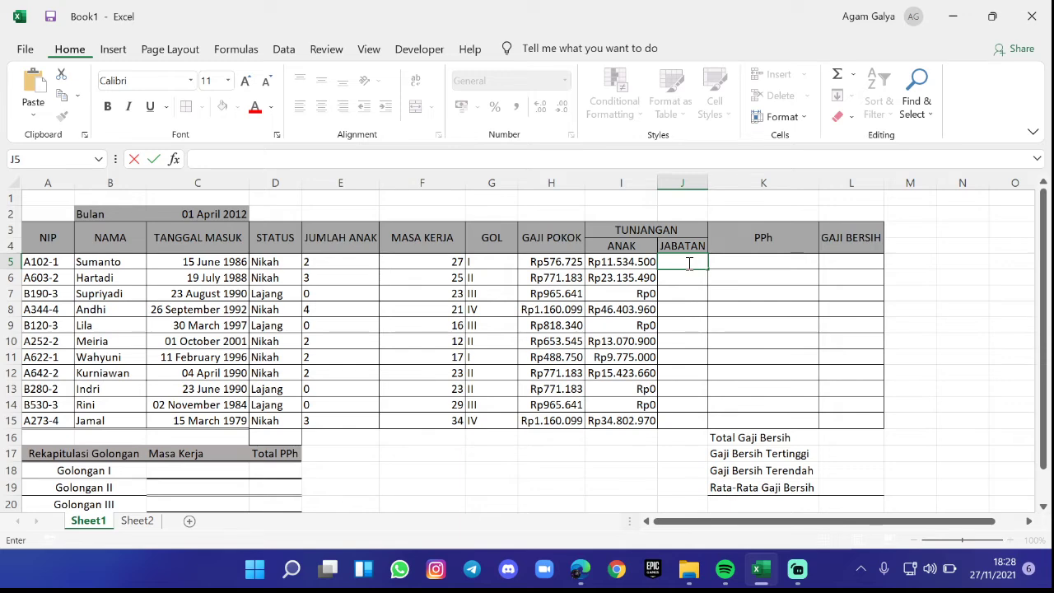
{"action": "type", "text": "="}
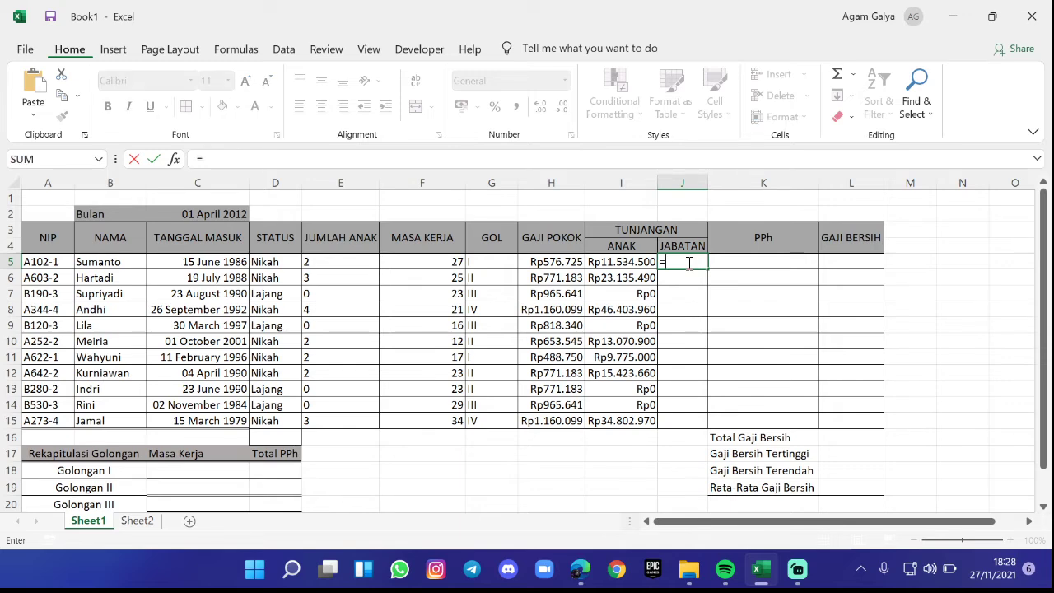
{"action": "type", "text": "if"}
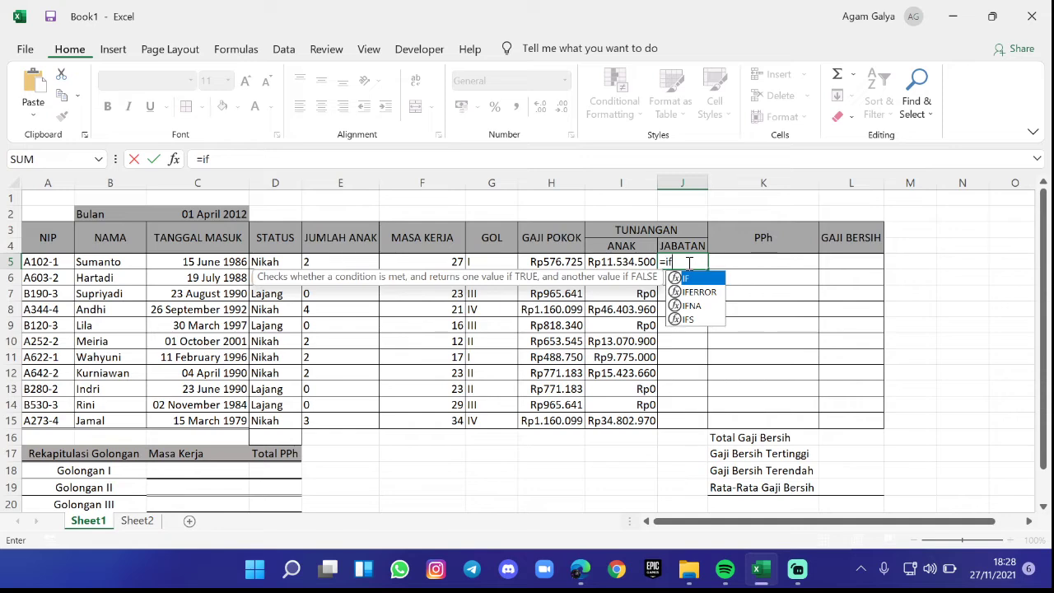
{"action": "key", "text": "Tab"}
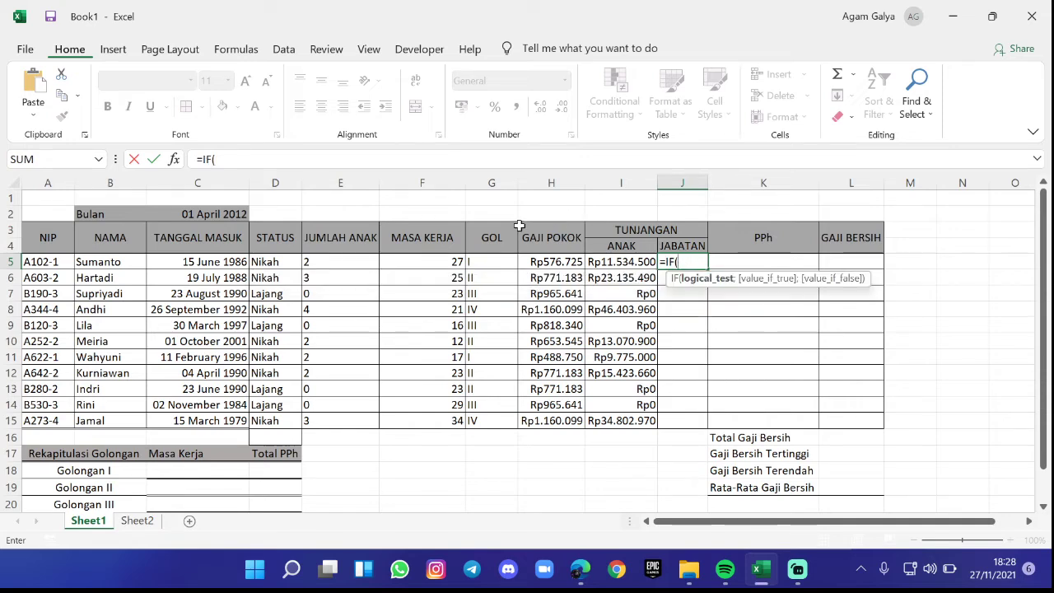
{"action": "left_click", "coordinate": [476, 262]}
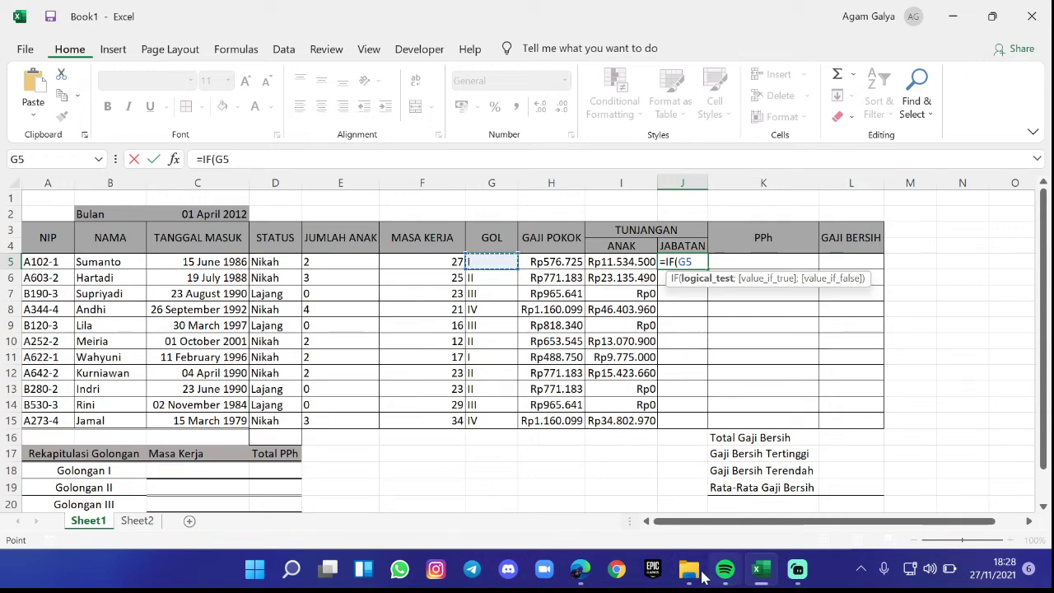
{"action": "left_click", "coordinate": [580, 569]}
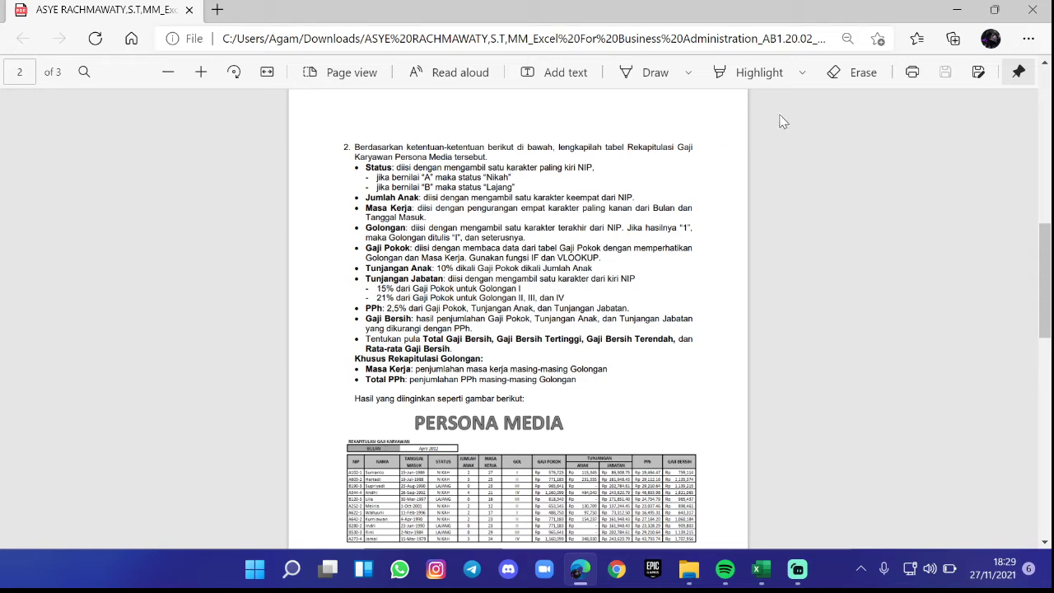
{"action": "mouse_move", "coordinate": [760, 568]}
{"action": "left_click", "coordinate": [725, 540]}
{"action": "left_click", "coordinate": [760, 569]}
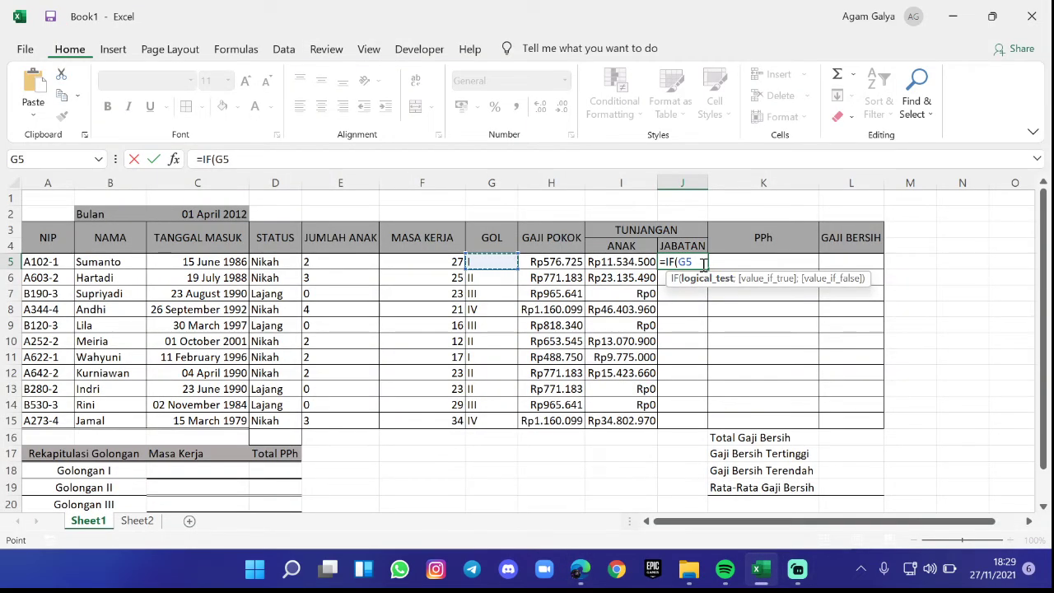
{"action": "type", "text": "=\""}
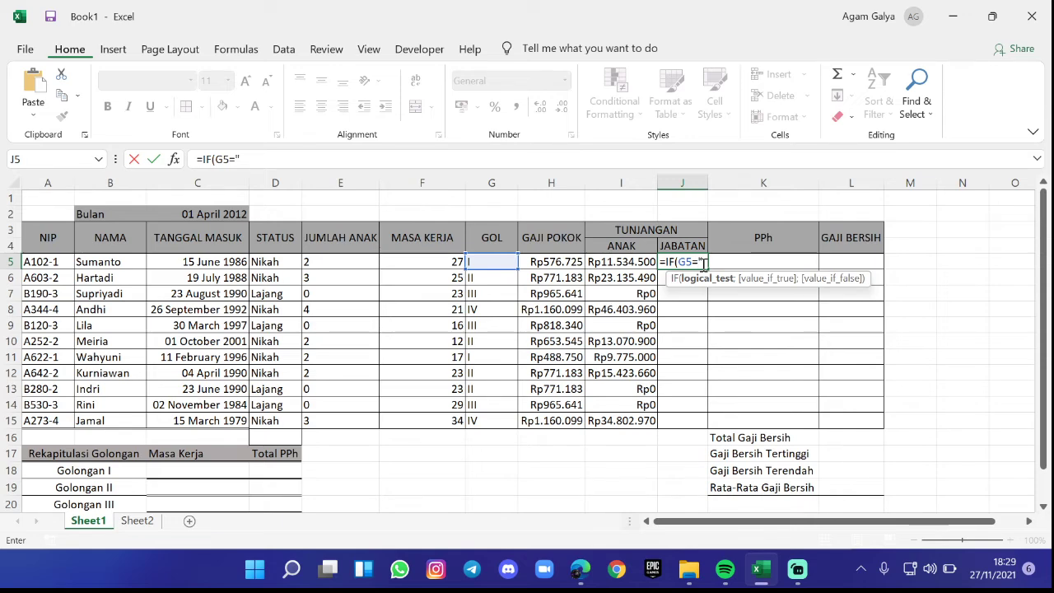
{"action": "type", "text": "I\";"}
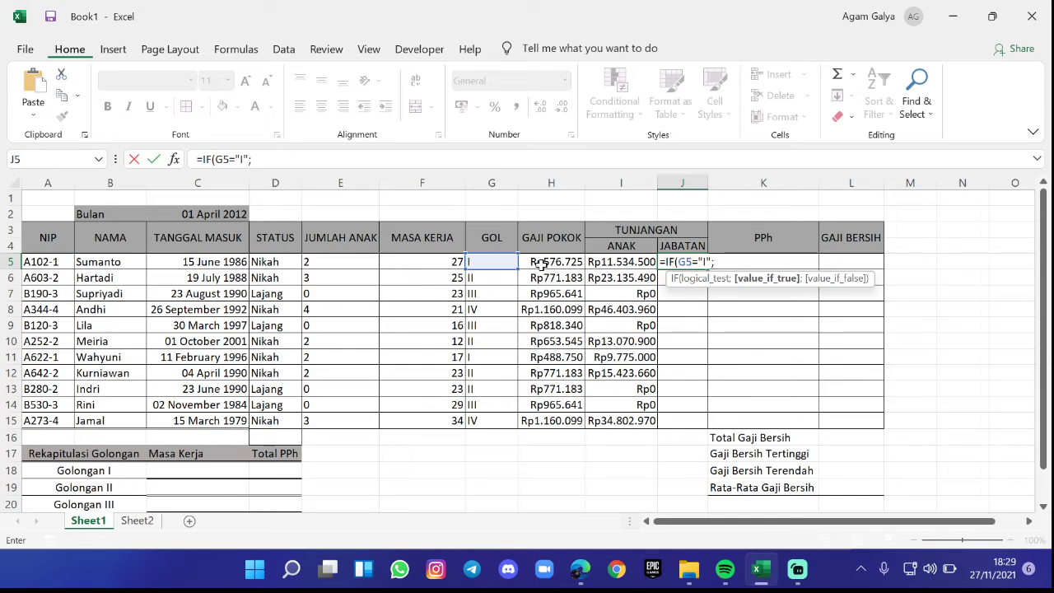
- Complete the J5 formula as =IF(G5="I";H5*15%;H5*21%), checking the Tunjangan Jabatan percentages in the assignment PDF in Edge
{"action": "left_click", "coordinate": [580, 568]}
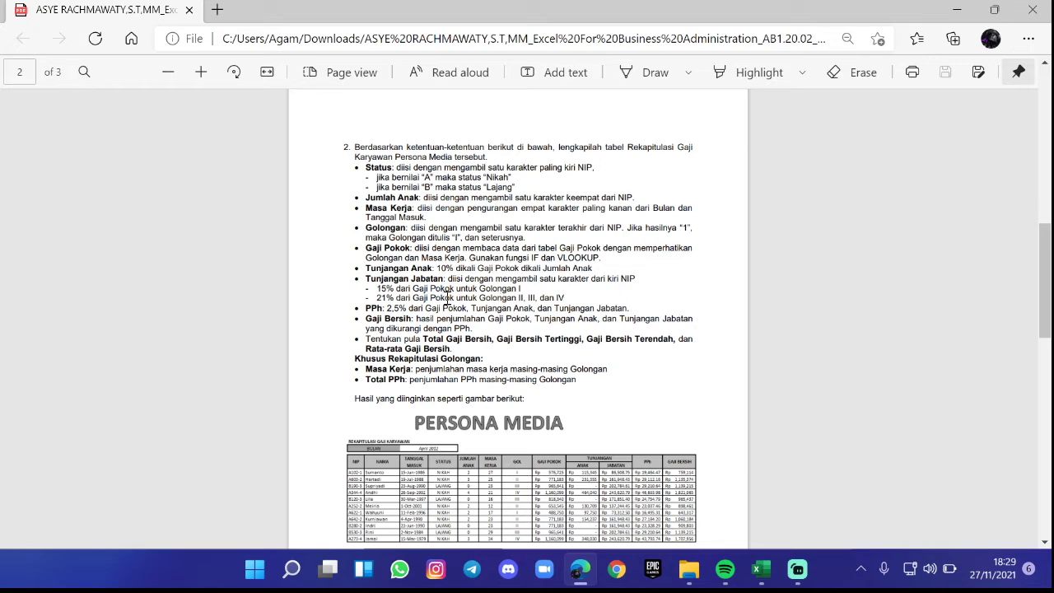
{"action": "left_click", "coordinate": [956, 10]}
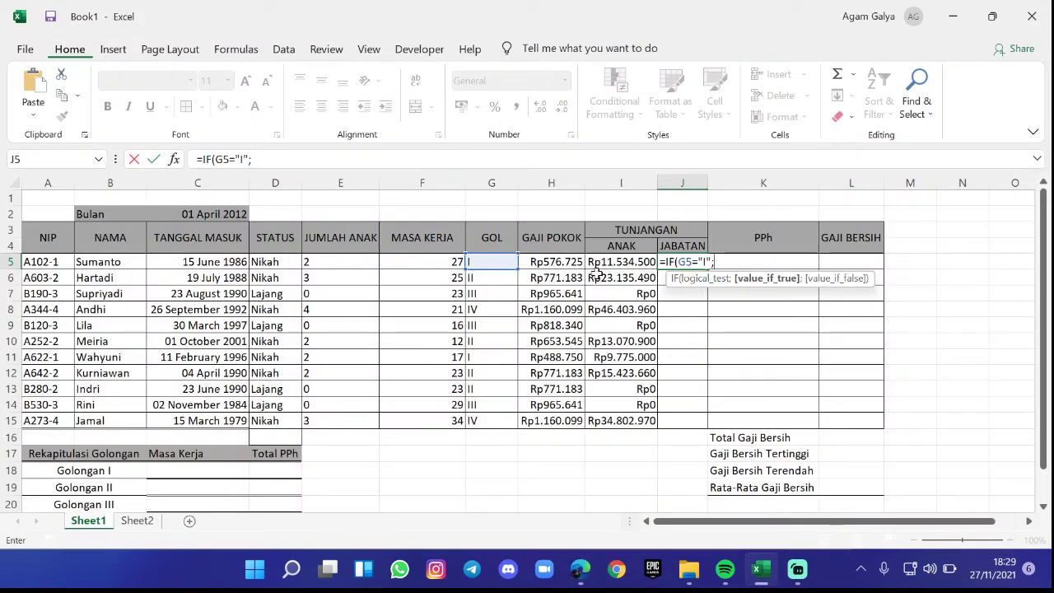
{"action": "left_click", "coordinate": [547, 261]}
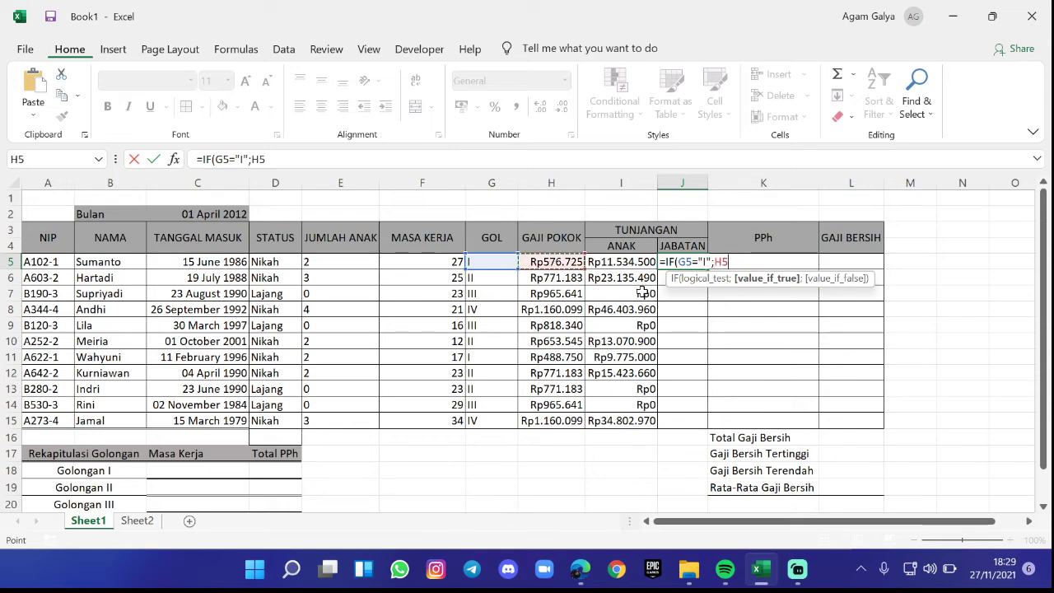
{"action": "type", "text": "*"}
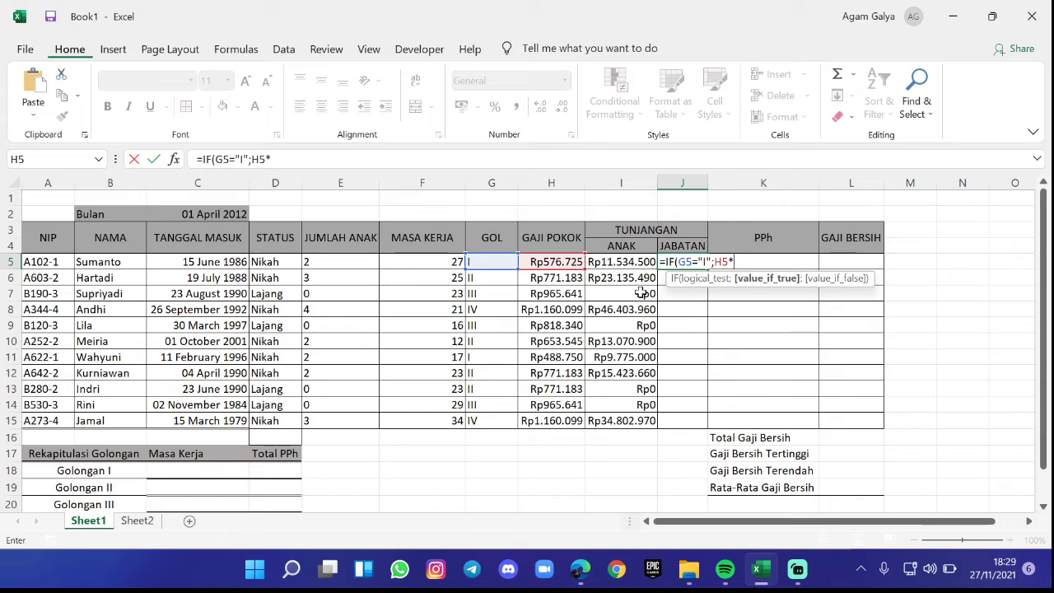
{"action": "type", "text": "15%;"}
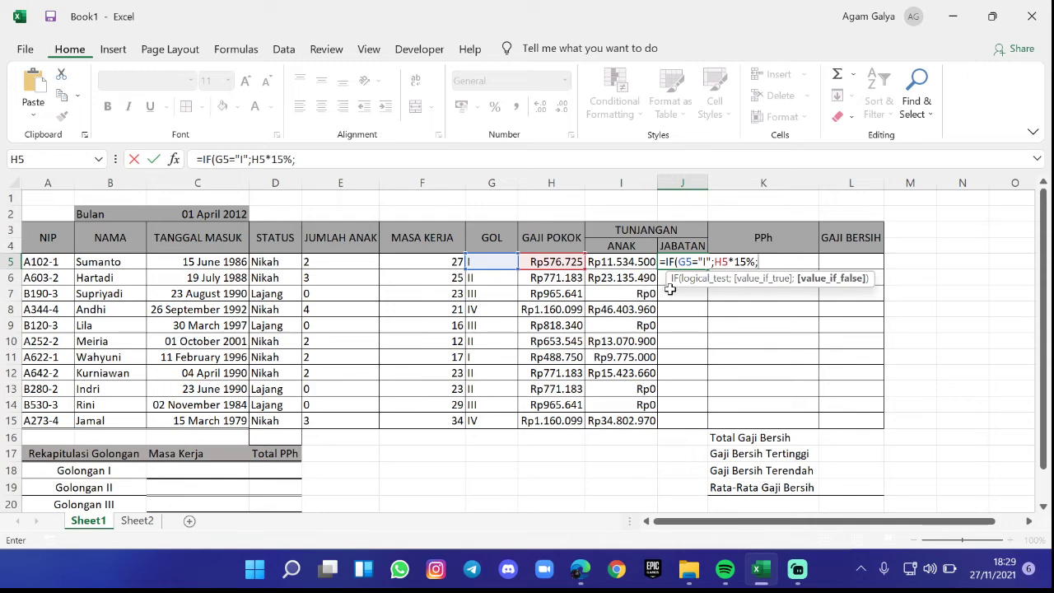
{"action": "left_click", "coordinate": [568, 261]}
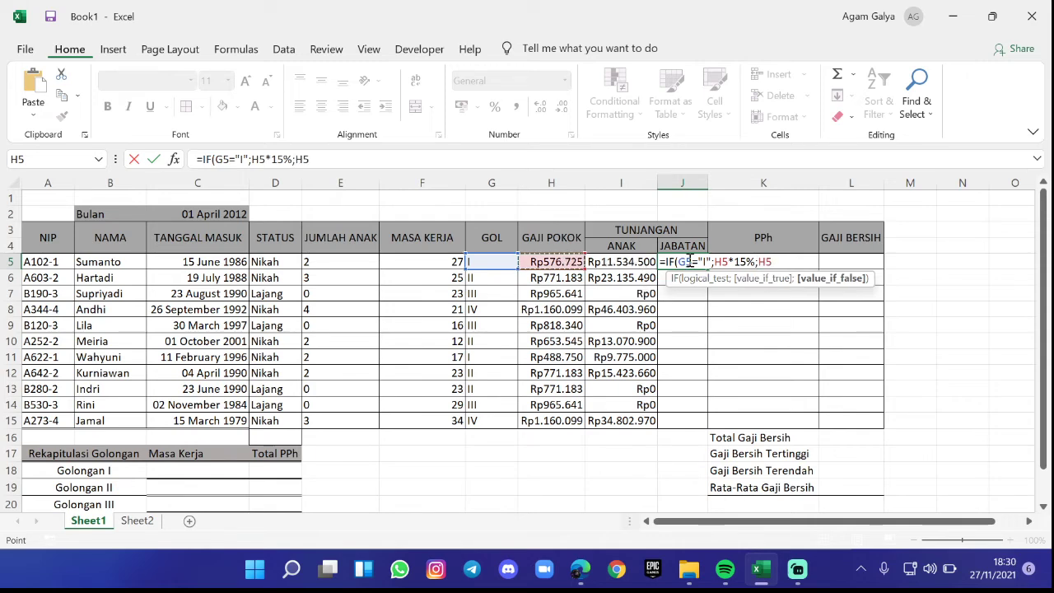
{"action": "type", "text": "*21%"}
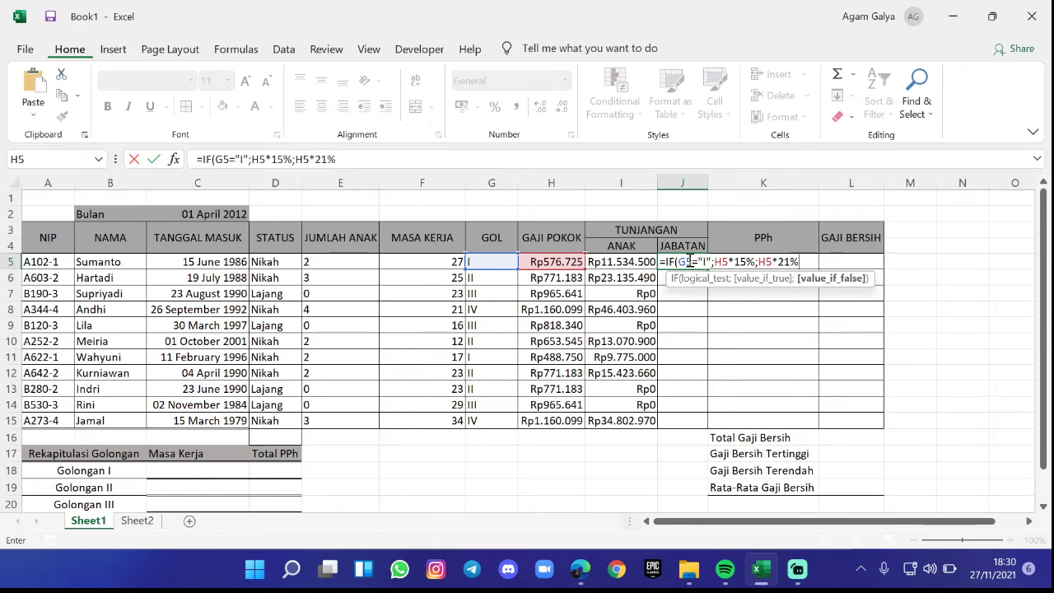
{"action": "key", "text": "ctrl+Return"}
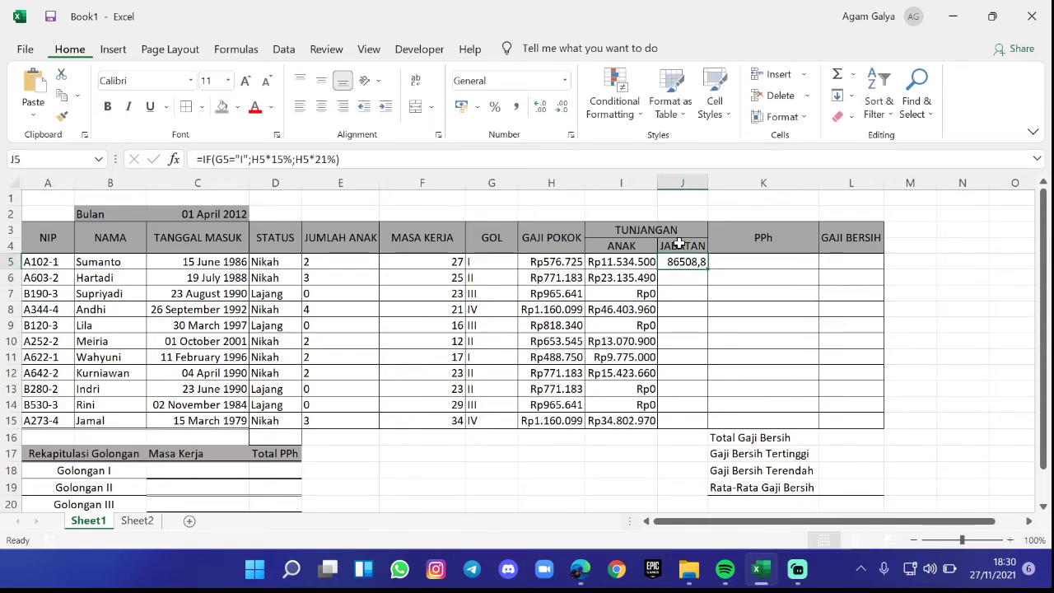
- Format J5 as Currency and consult the expected results table in the assignment PDF in Edge, returning to the Excel workbook
{"action": "left_click", "coordinate": [566, 83]}
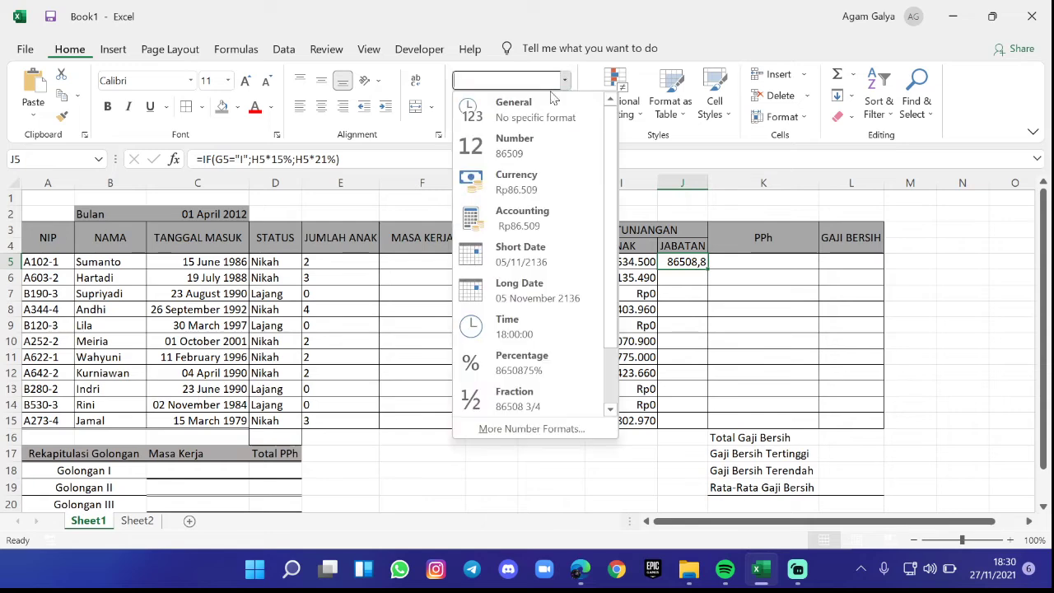
{"action": "left_click", "coordinate": [533, 194]}
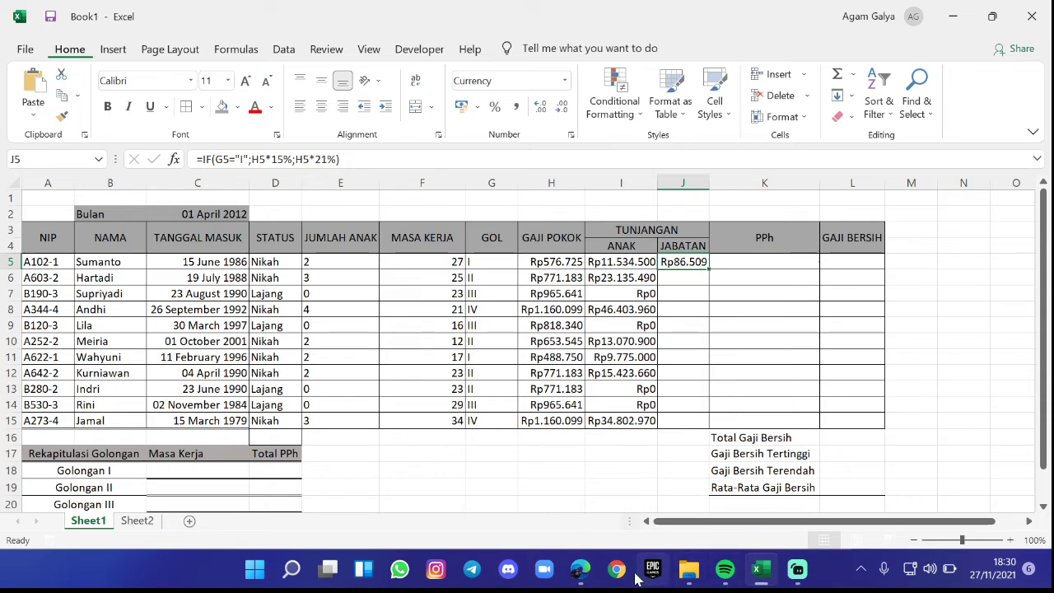
{"action": "left_click", "coordinate": [580, 568]}
{"action": "scroll", "coordinate": [422, 424], "scroll_direction": "down", "scroll_amount": 2}
{"action": "scroll", "coordinate": [422, 424], "scroll_direction": "down", "scroll_amount": 3}
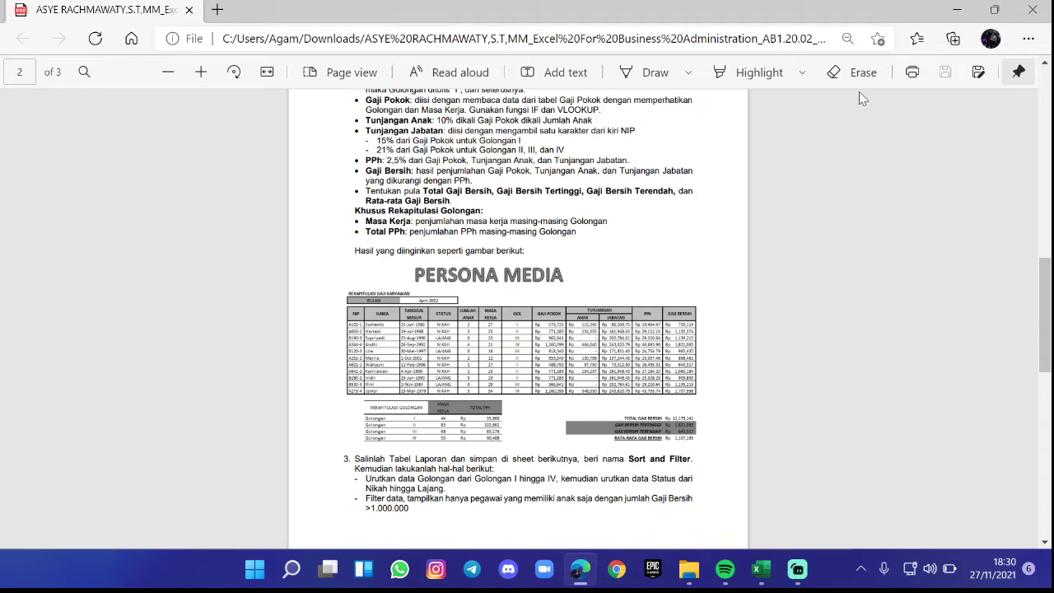
{"action": "left_click", "coordinate": [957, 10]}
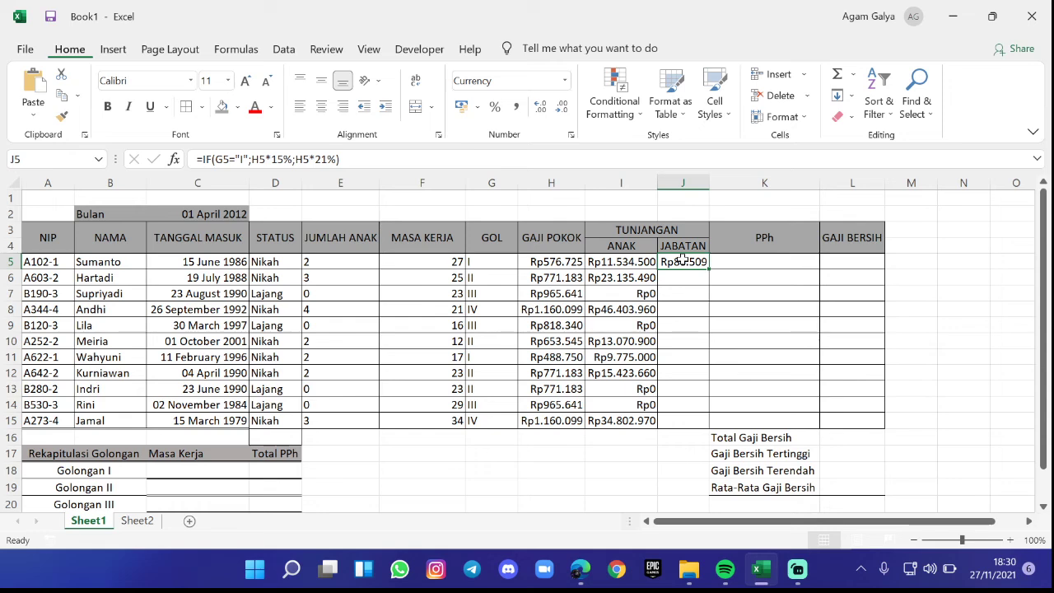
- Try the Accounting, Number and Long Date formats on J5, then set it back to Currency
{"action": "left_click", "coordinate": [565, 80]}
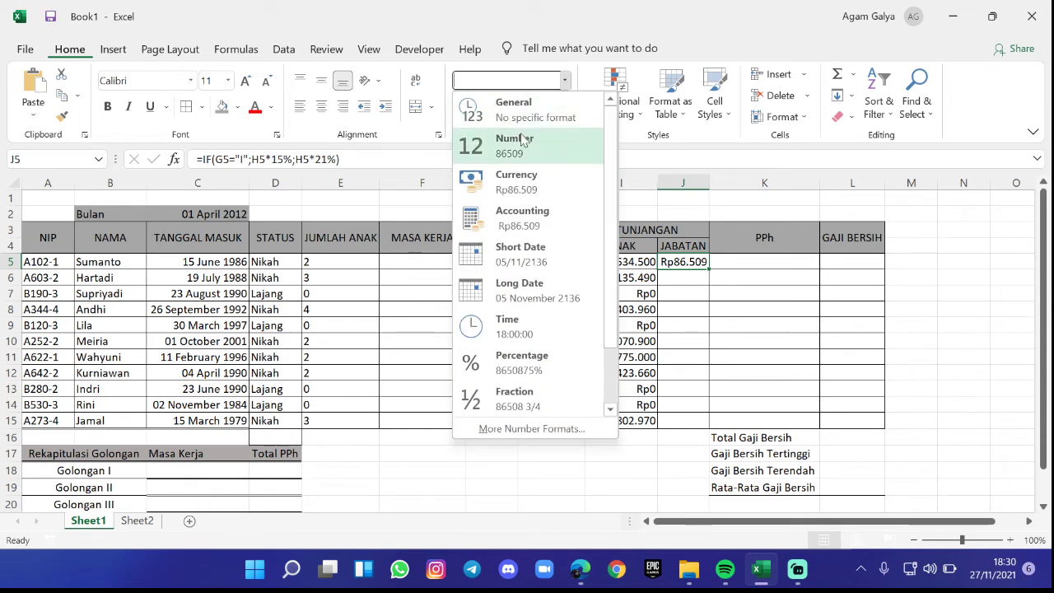
{"action": "left_click", "coordinate": [517, 216]}
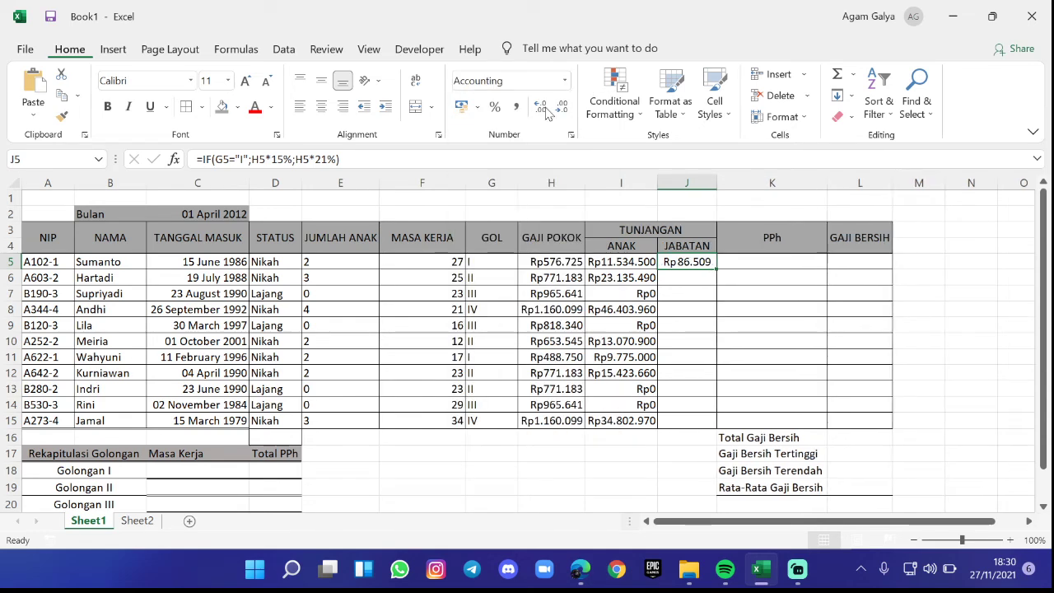
{"action": "left_click", "coordinate": [565, 79]}
{"action": "left_click", "coordinate": [518, 140]}
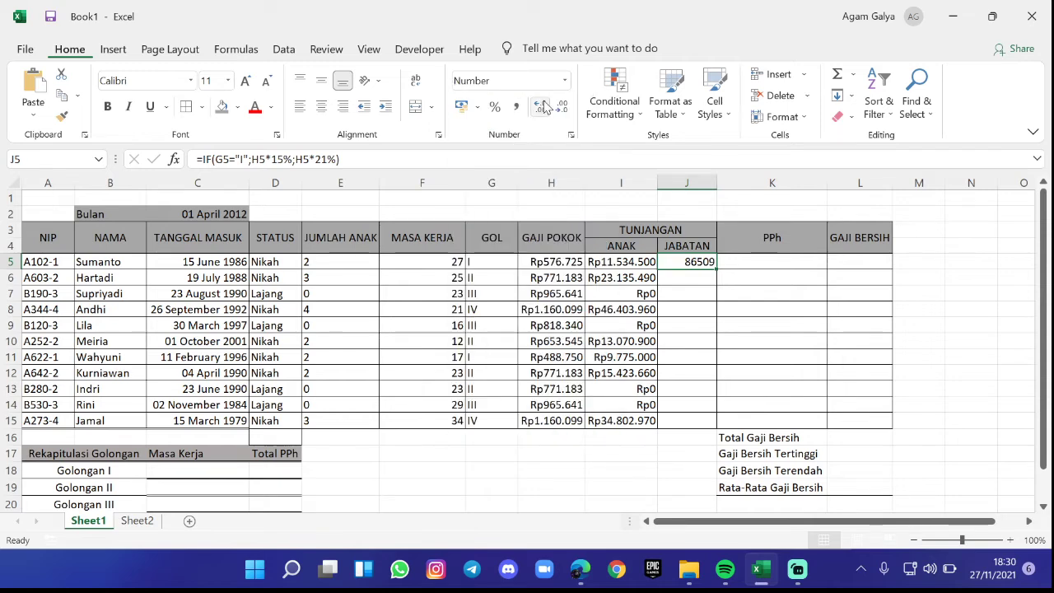
{"action": "left_click", "coordinate": [565, 80]}
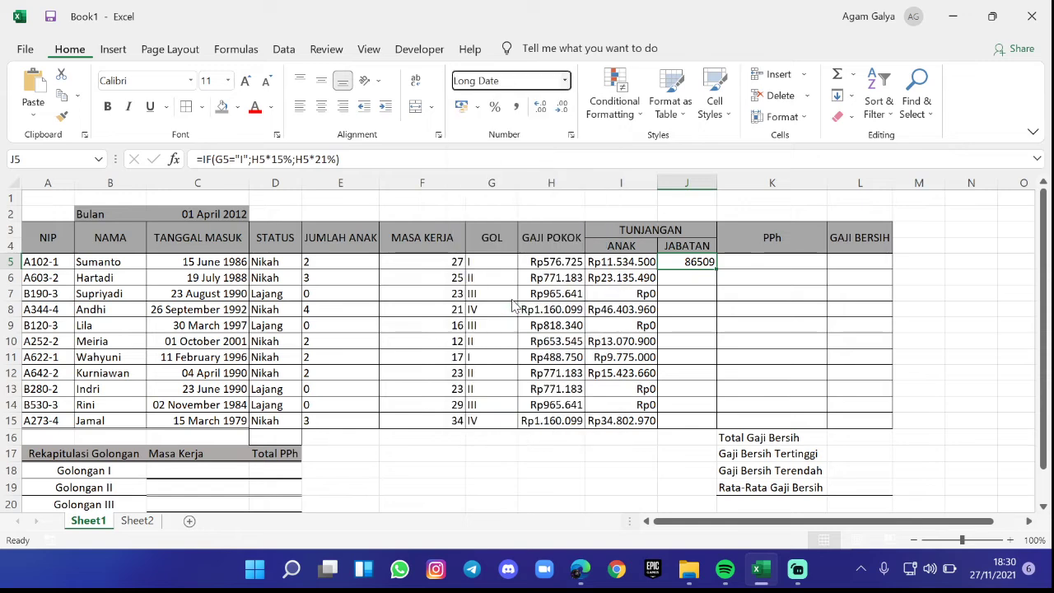
{"action": "left_click", "coordinate": [519, 289]}
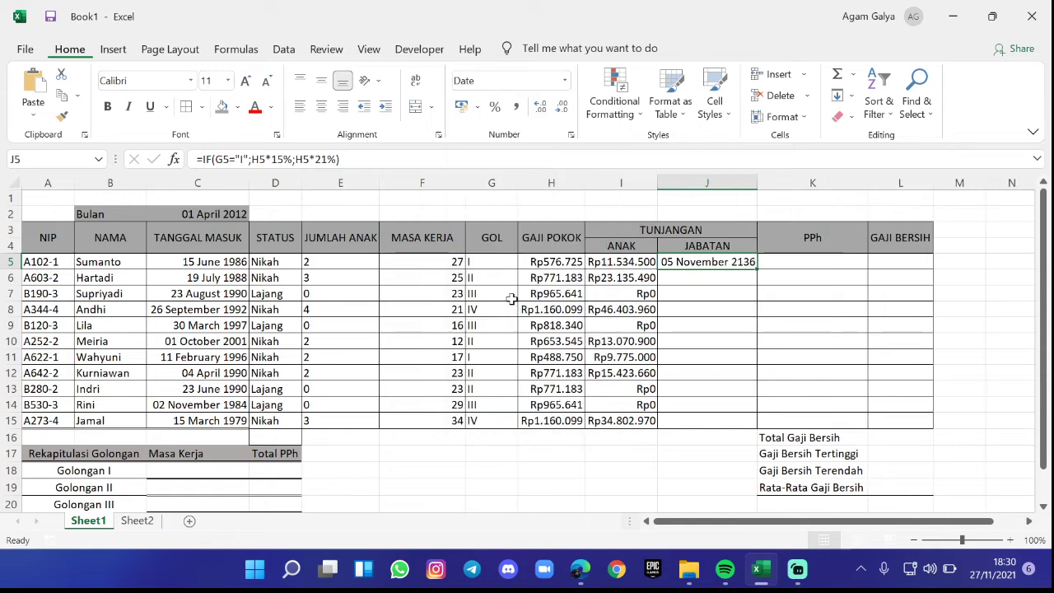
{"action": "left_click", "coordinate": [565, 80]}
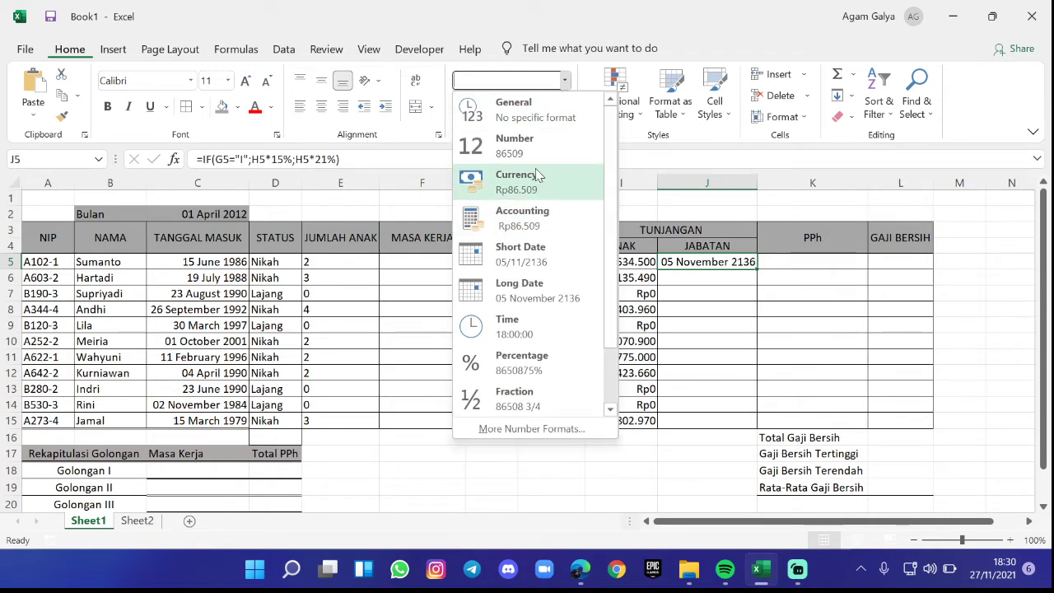
{"action": "left_click", "coordinate": [536, 178]}
- Try to add characters at the end of the Gaji Pokok VLOOKUP formula in H6, accepting Excel's suggested correction
{"action": "left_click", "coordinate": [560, 246]}
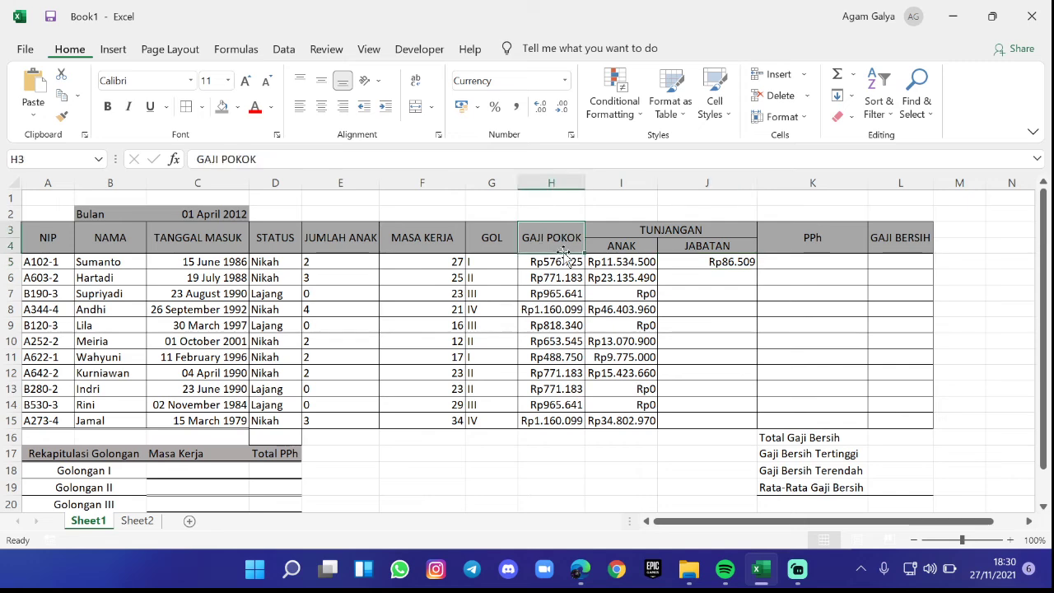
{"action": "left_click", "coordinate": [565, 268]}
{"action": "left_click", "coordinate": [563, 278]}
{"action": "left_click", "coordinate": [444, 160]}
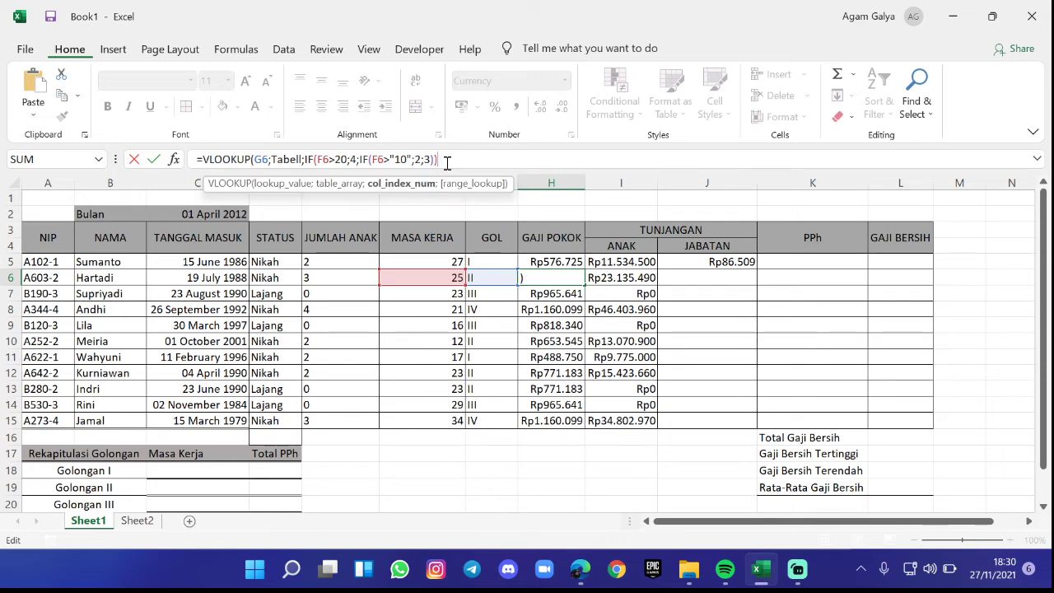
{"action": "type", "text": ")"}
{"action": "key", "text": "Return"}
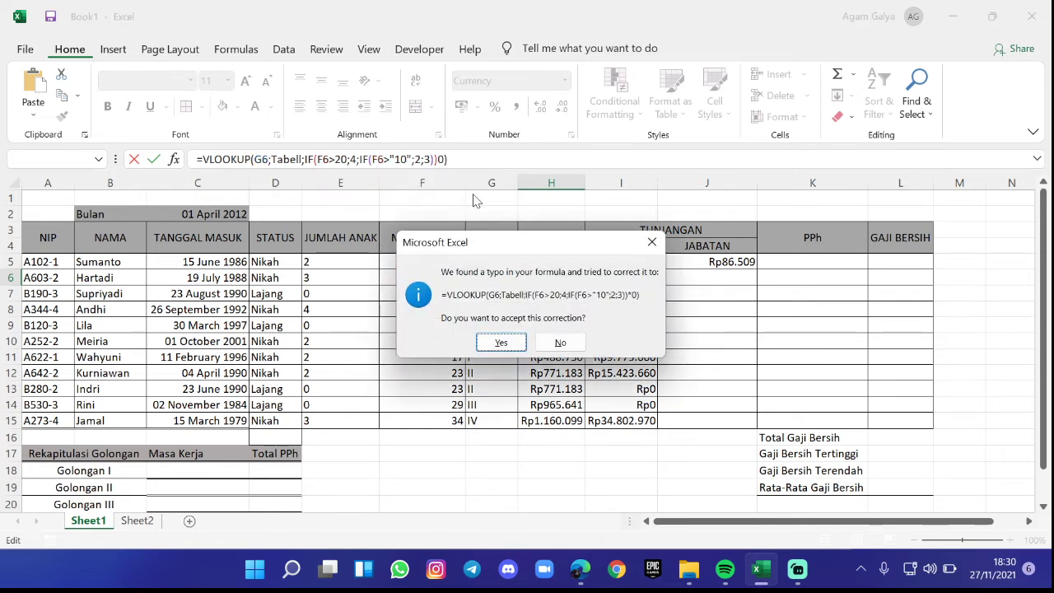
{"action": "left_click", "coordinate": [512, 346]}
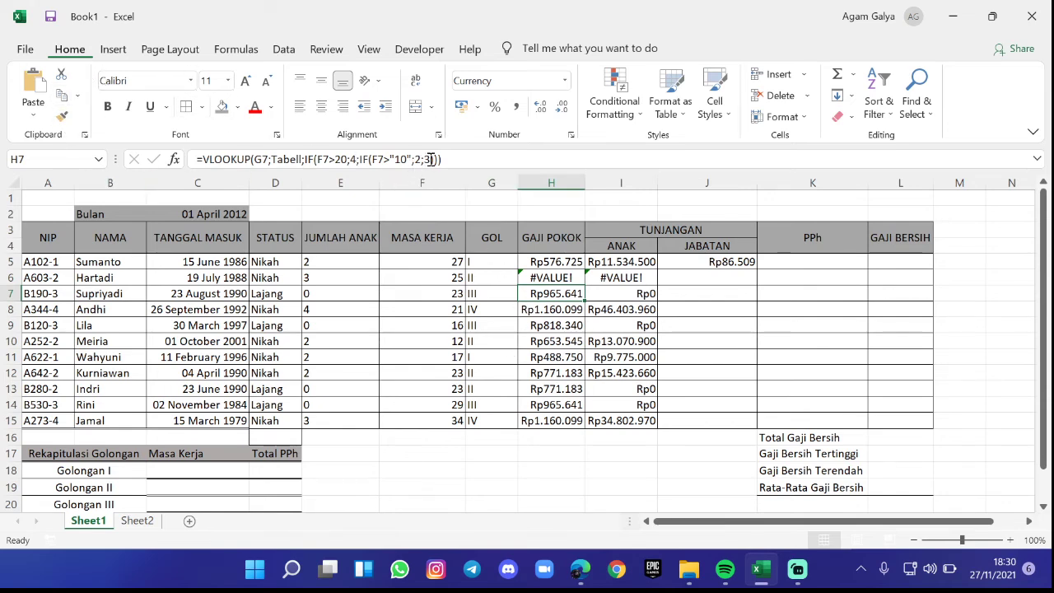
- Remove the extra *0 from the end of the VLOOKUP formula in H6, accepting Excel's suggested correction
{"action": "left_click", "coordinate": [619, 279]}
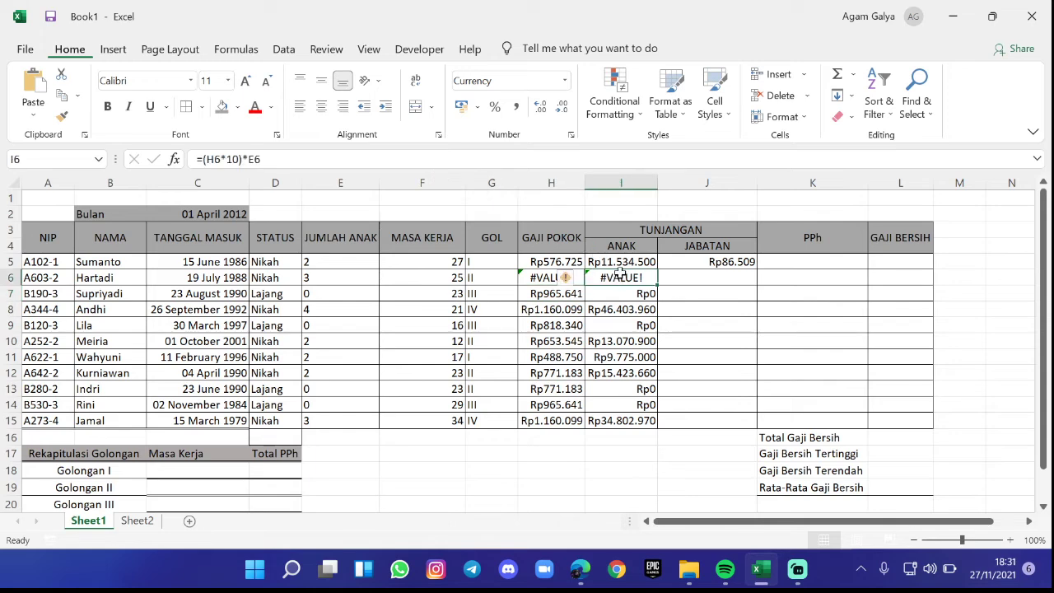
{"action": "left_click", "coordinate": [558, 278]}
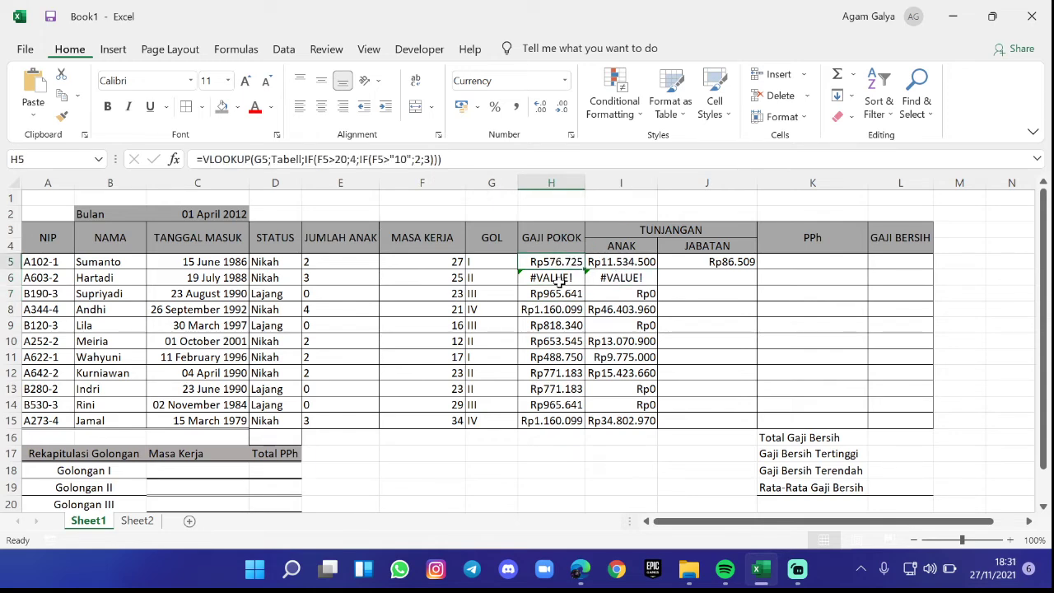
{"action": "left_click", "coordinate": [466, 157]}
{"action": "key", "text": "BackSpace"}
{"action": "key", "text": "BackSpace"}
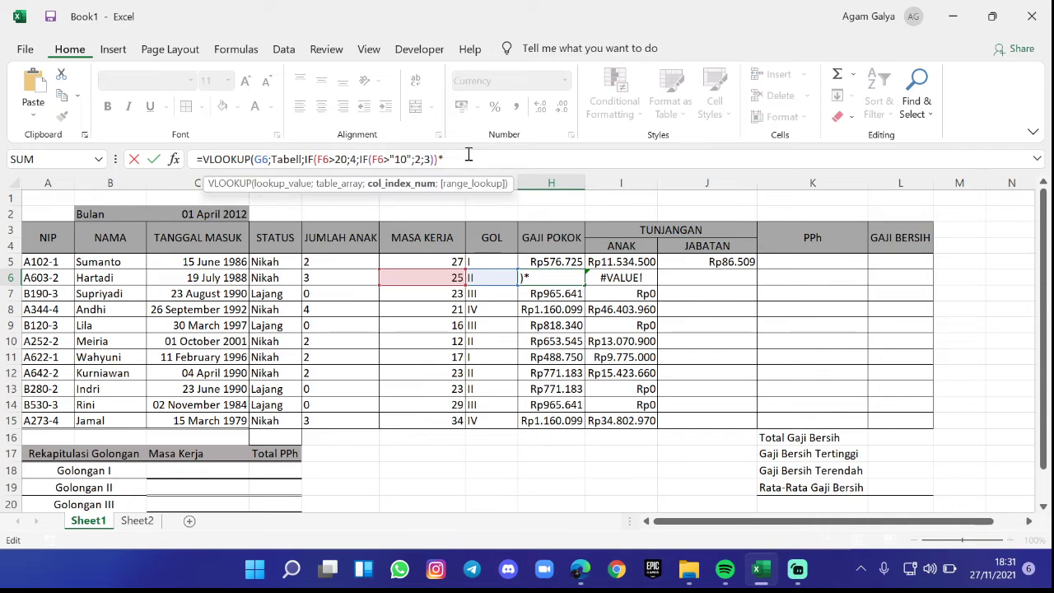
{"action": "key", "text": "Return"}
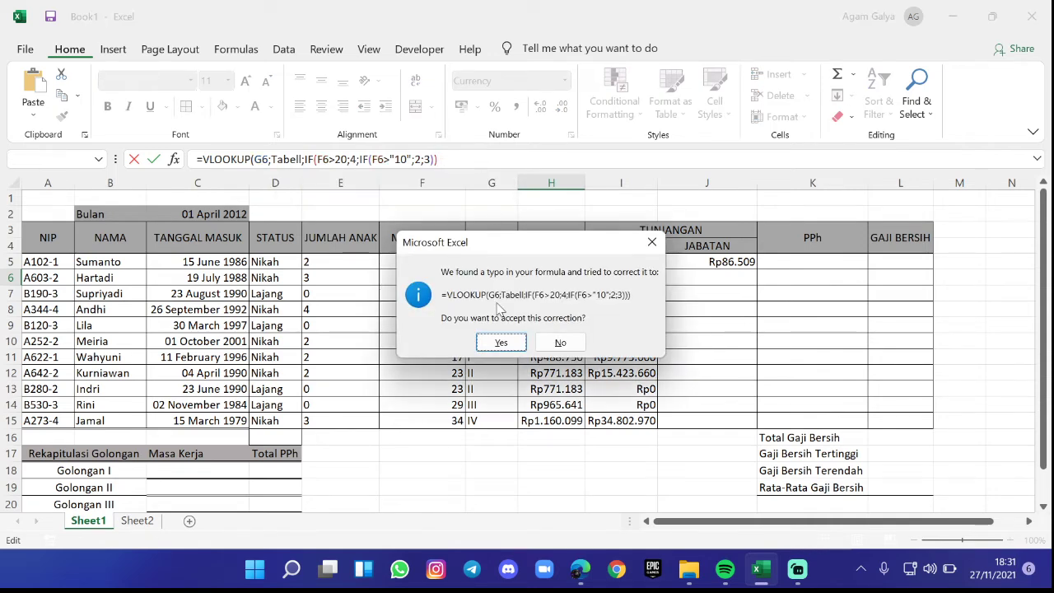
{"action": "left_click", "coordinate": [504, 342]}
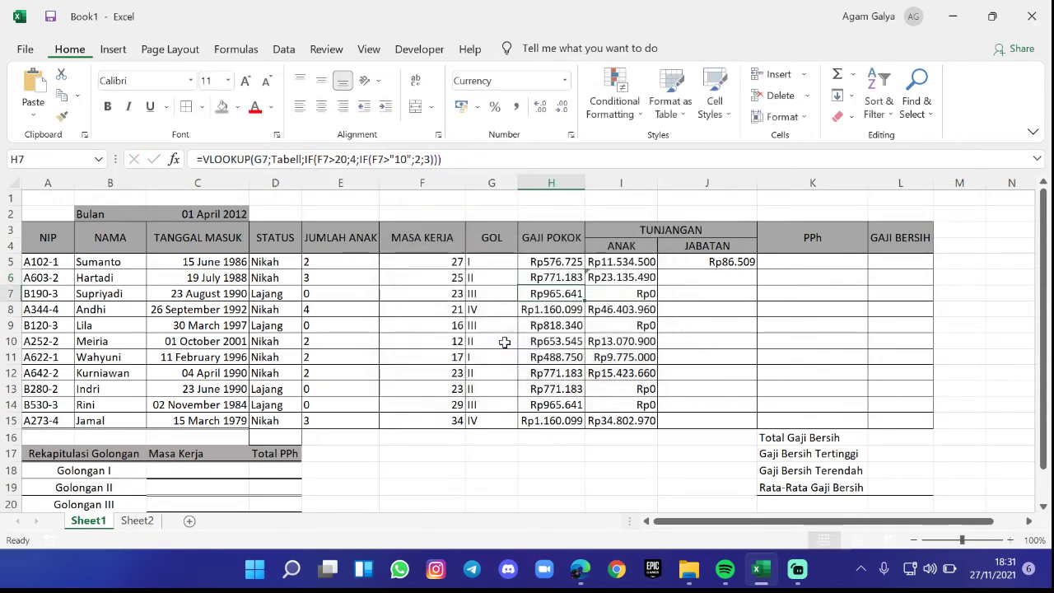
- Fill the Tunjangan Jabatan formula from J5 down the column through J15
{"action": "left_click", "coordinate": [631, 338]}
{"action": "left_click", "coordinate": [637, 373]}
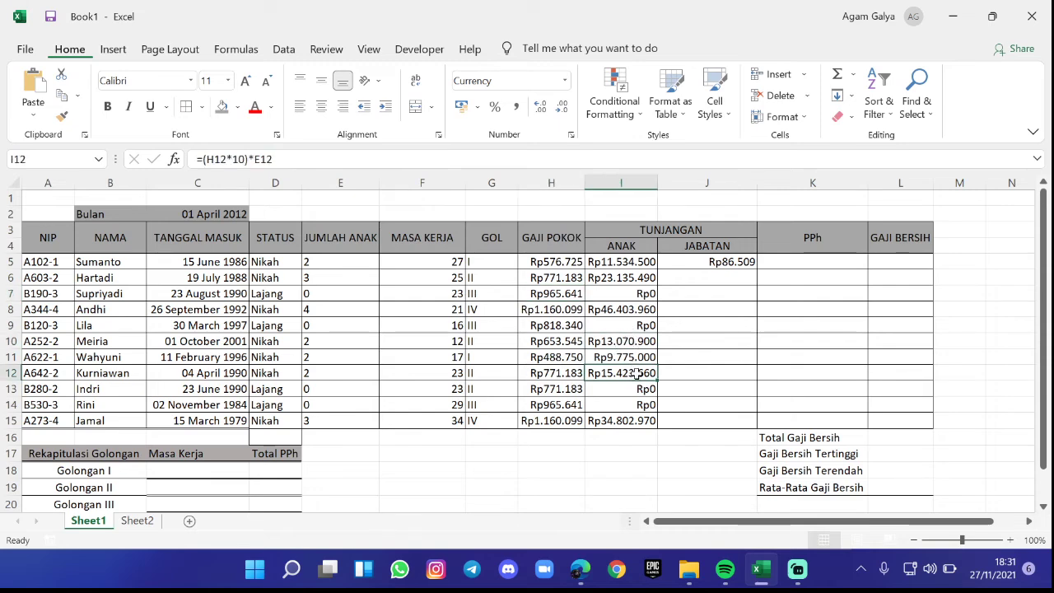
{"action": "left_click", "coordinate": [639, 420]}
{"action": "left_click", "coordinate": [746, 262]}
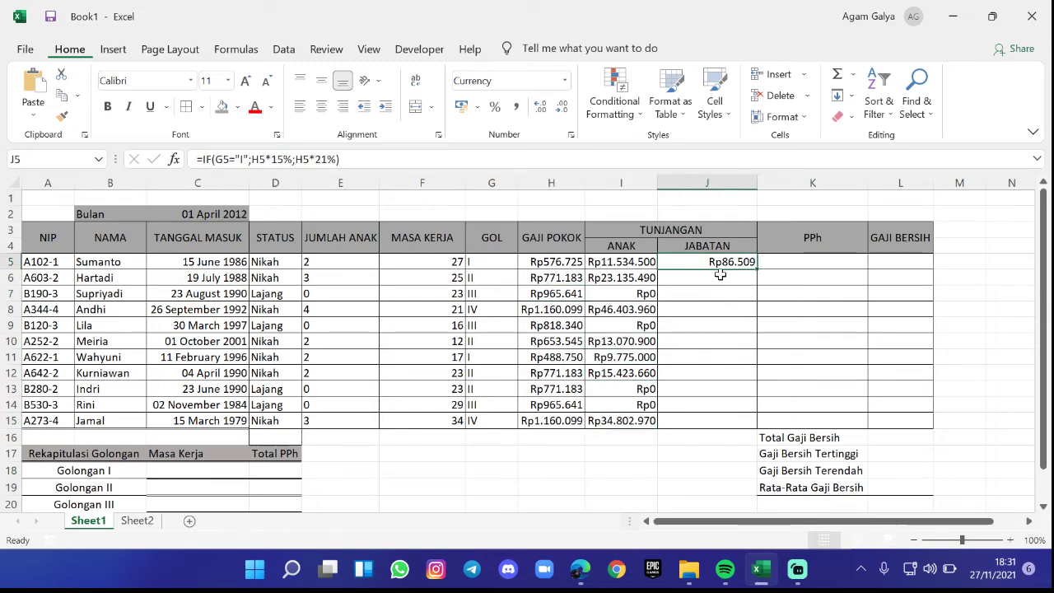
{"action": "left_click_drag", "start_coordinate": [756, 269], "coordinate": [765, 426]}
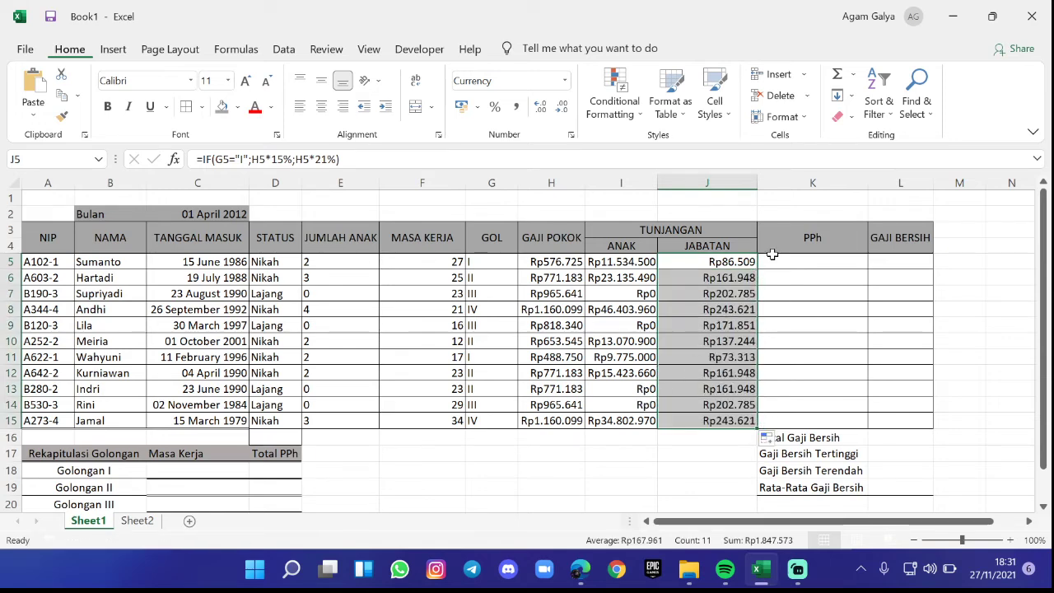
- Check the PPh rule in the assignment PDF in the browser, returning to Excel with K5 selected
{"action": "left_click", "coordinate": [823, 278]}
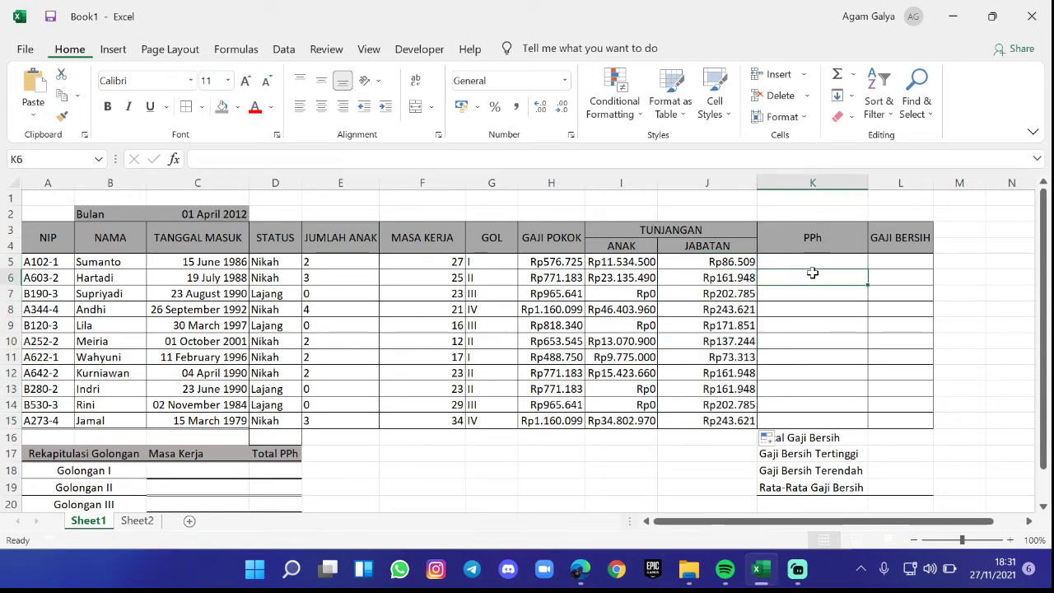
{"action": "left_click", "coordinate": [799, 260]}
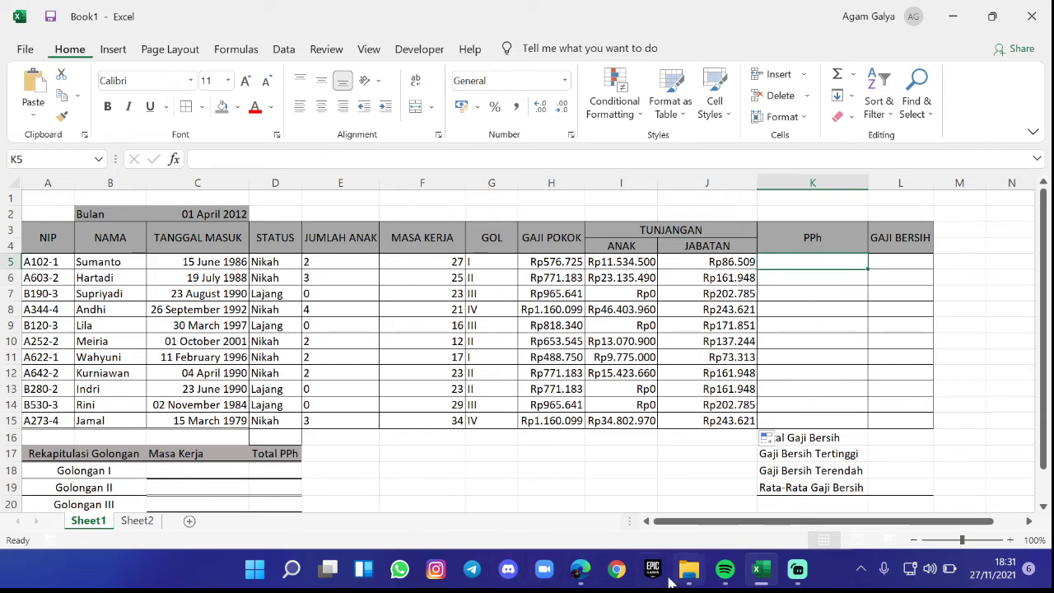
{"action": "left_click", "coordinate": [580, 569]}
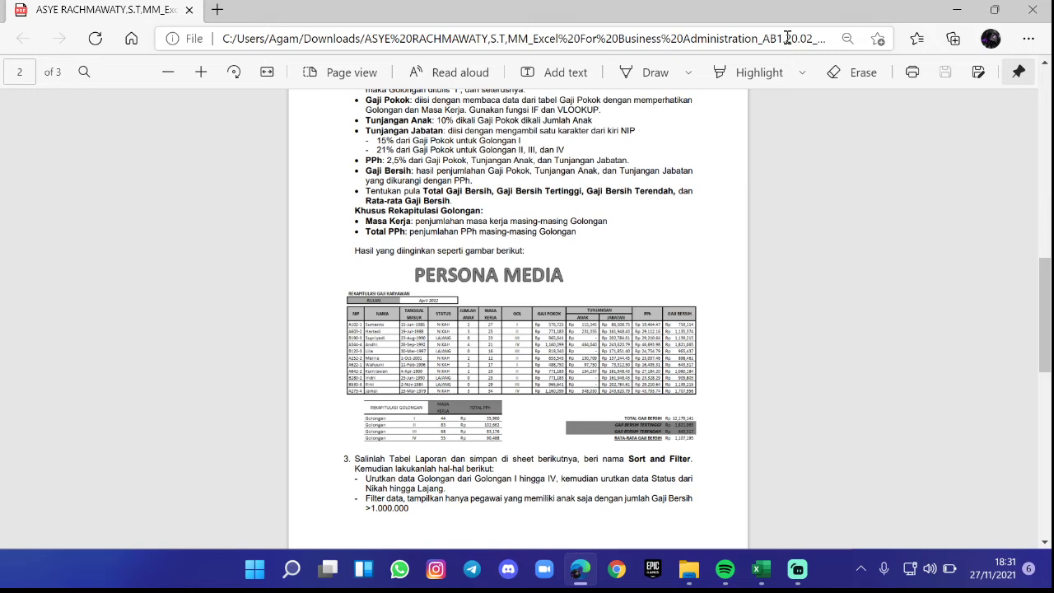
{"action": "left_click", "coordinate": [954, 16]}
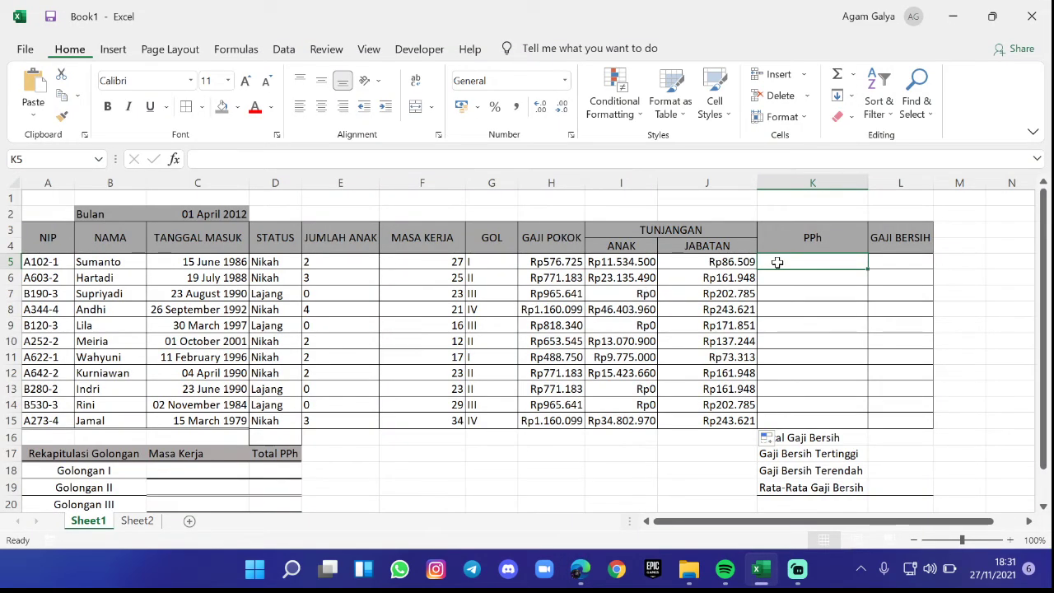
- Enter the PPh formula =(H5+I5+J5)*2,5% in K5
{"action": "type", "text": "="}
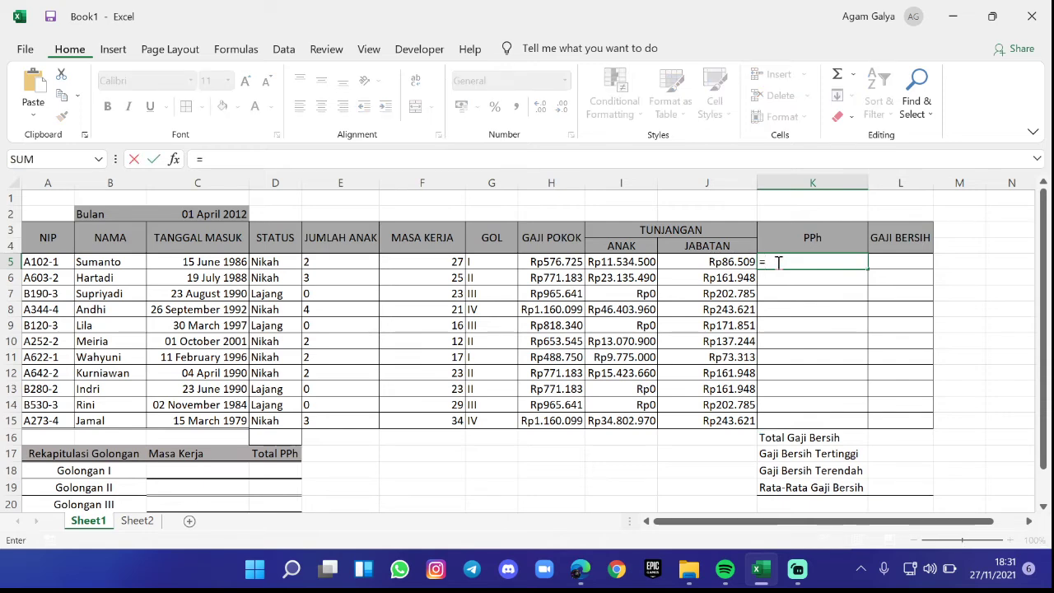
{"action": "type", "text": "("}
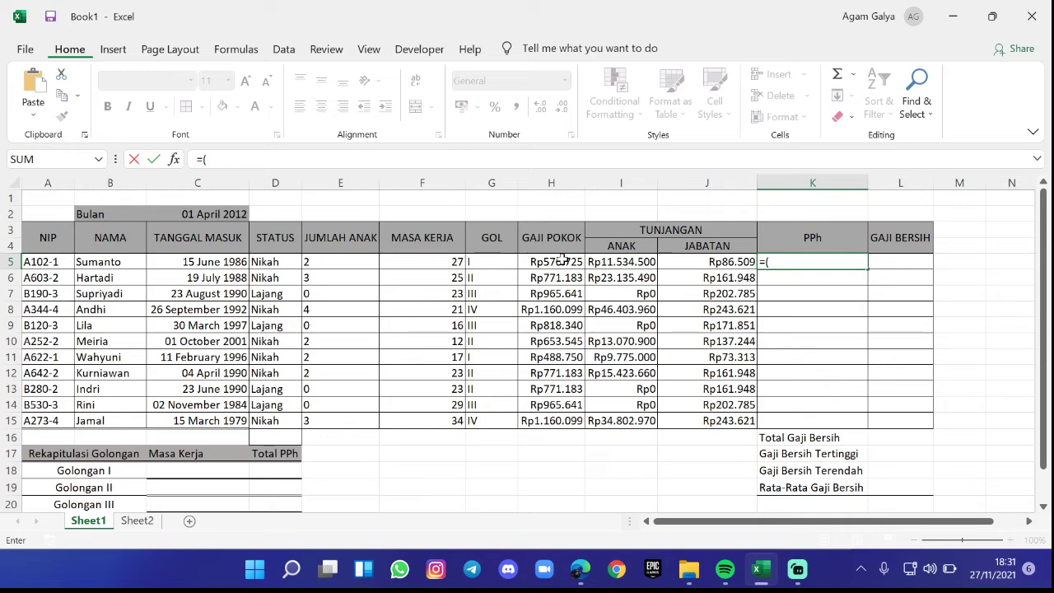
{"action": "left_click", "coordinate": [562, 258]}
{"action": "type", "text": "="}
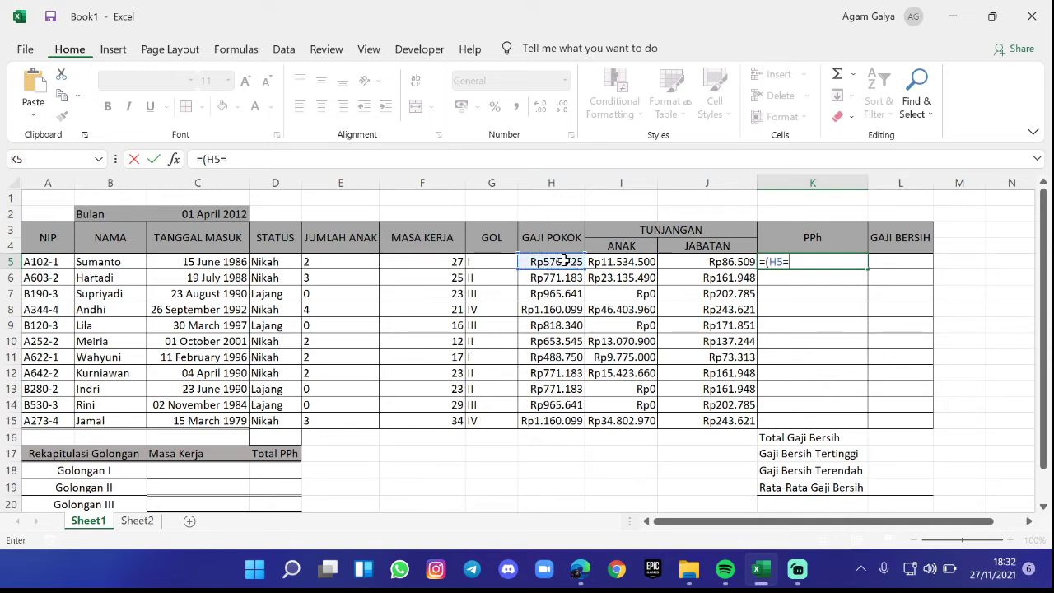
{"action": "left_click", "coordinate": [613, 258]}
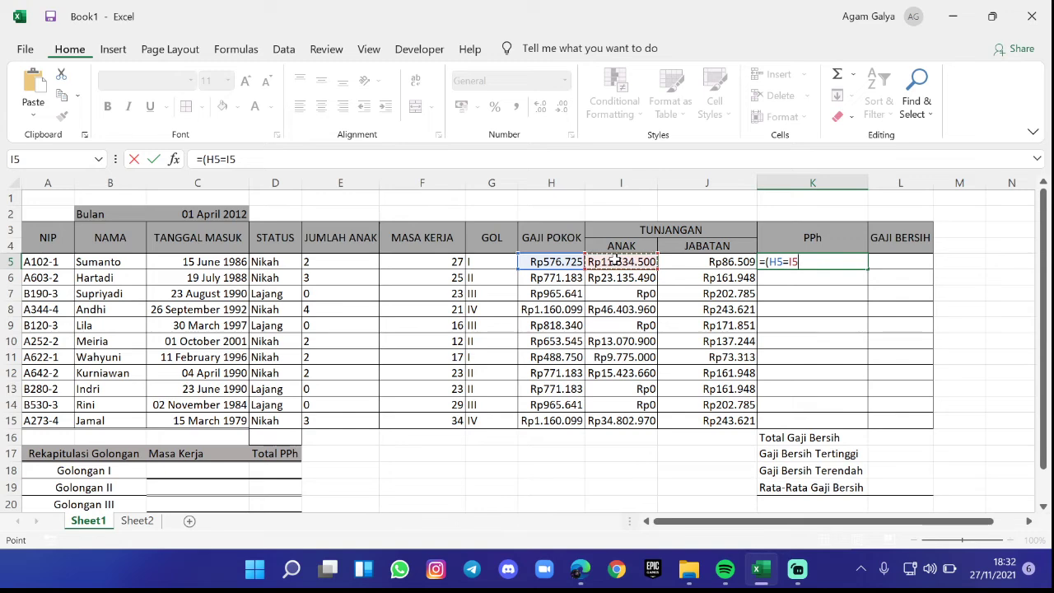
{"action": "key", "text": "BackSpace"}
{"action": "key", "text": "BackSpace"}
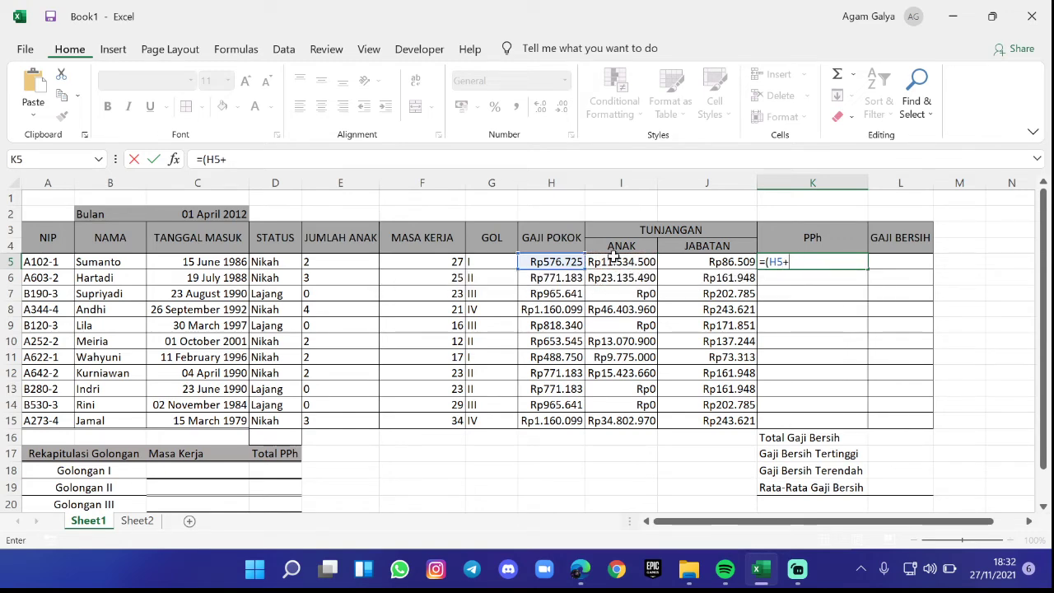
{"action": "left_click", "coordinate": [613, 257]}
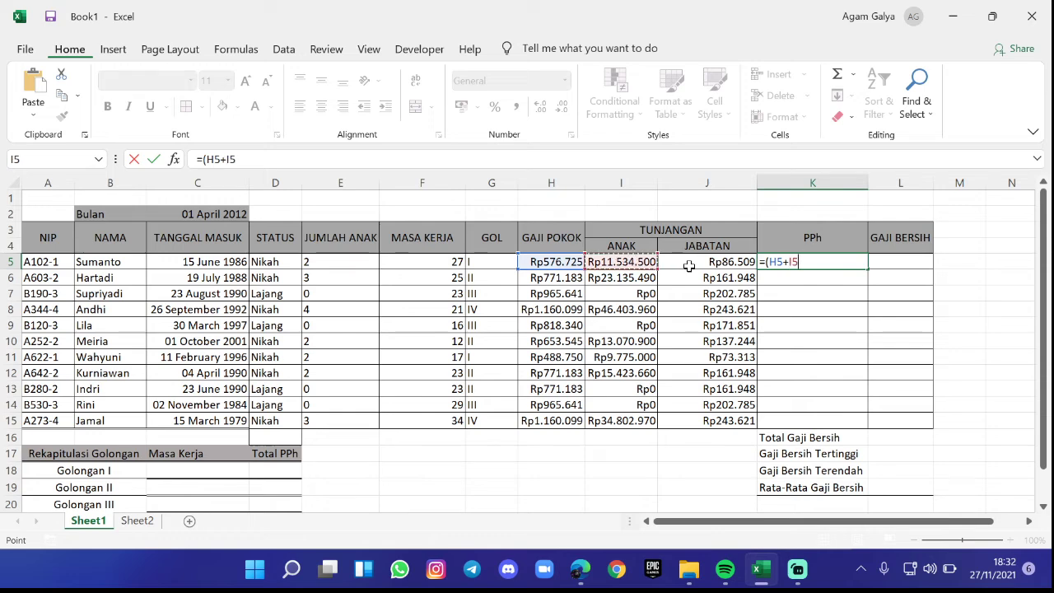
{"action": "type", "text": "="}
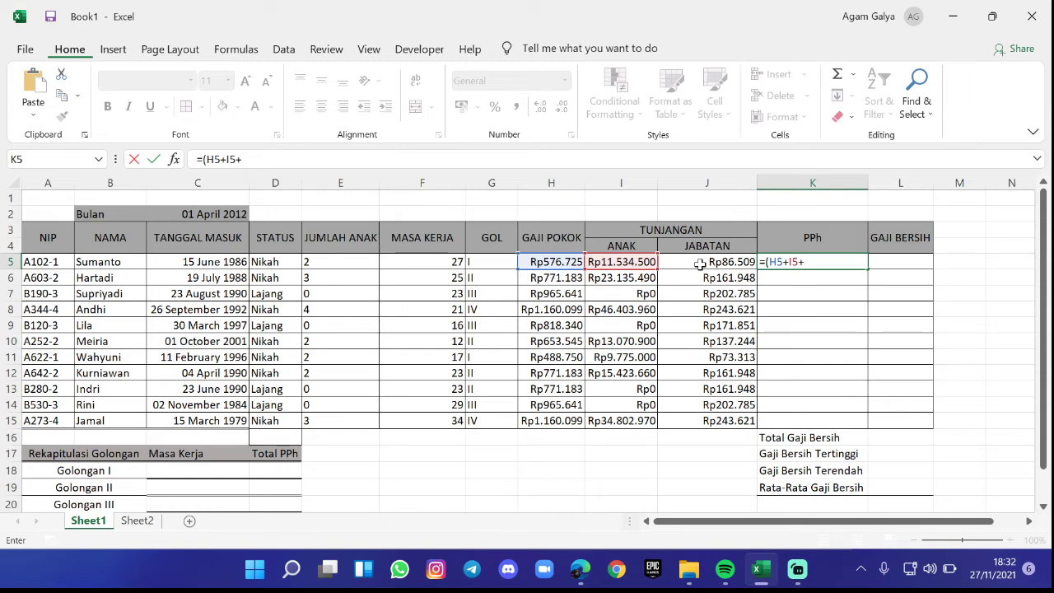
{"action": "left_click", "coordinate": [699, 264]}
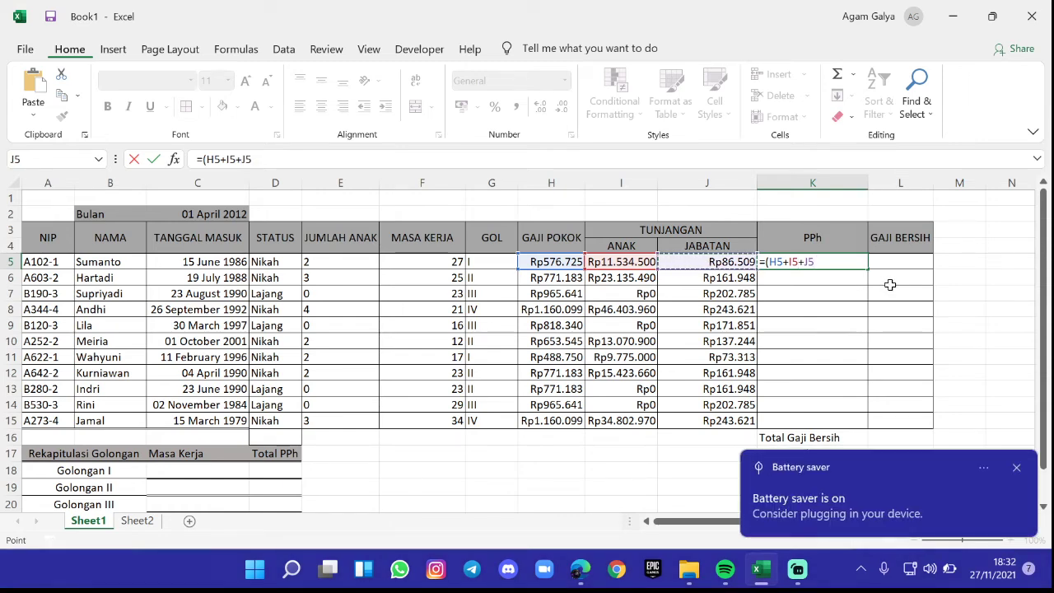
{"action": "type", "text": ")*"}
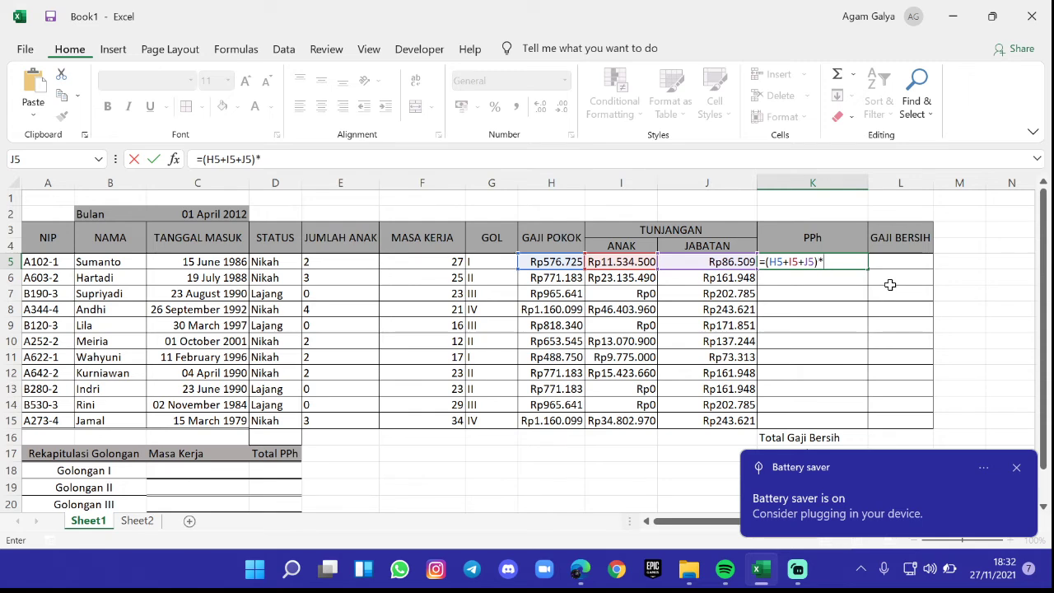
{"action": "type", "text": "2,5"}
{"action": "key", "text": "Return"}
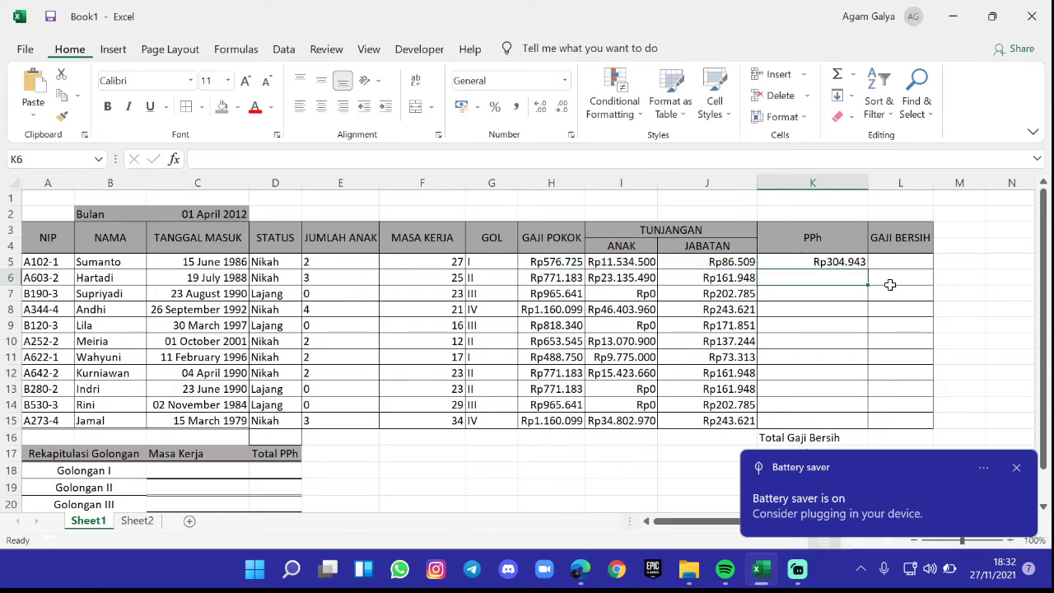
- Fill the PPh formula from K5 down the column through K15
{"action": "left_click", "coordinate": [831, 262]}
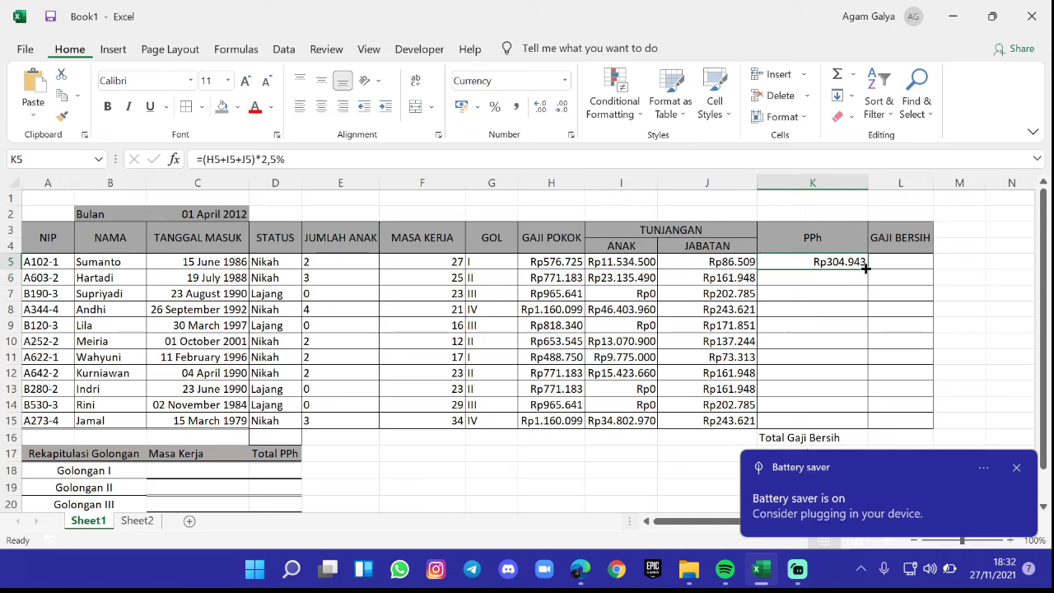
{"action": "left_click_drag", "start_coordinate": [869, 269], "coordinate": [795, 428]}
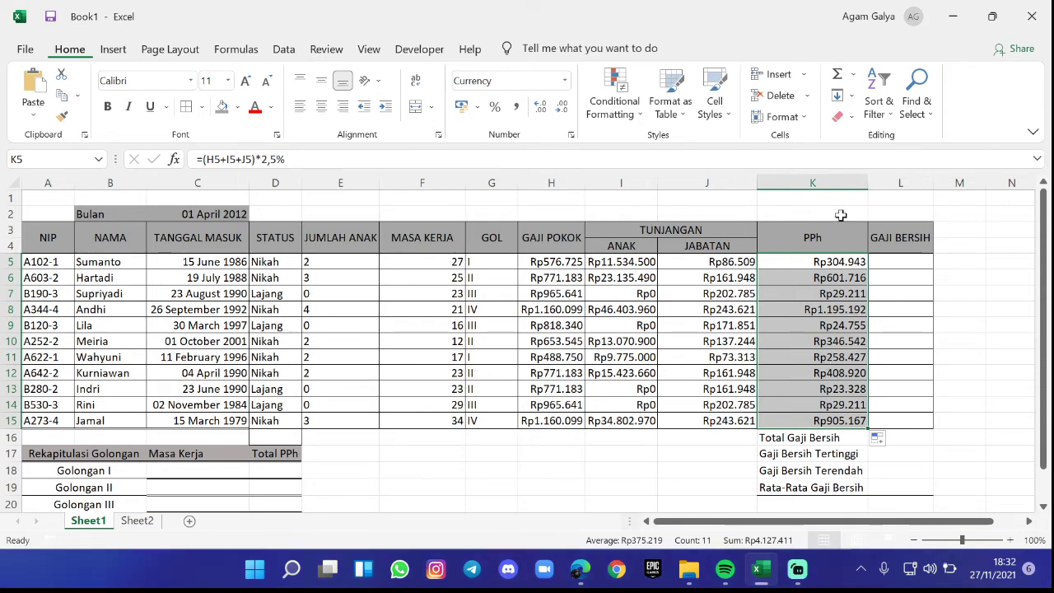
{"action": "left_click", "coordinate": [798, 261]}
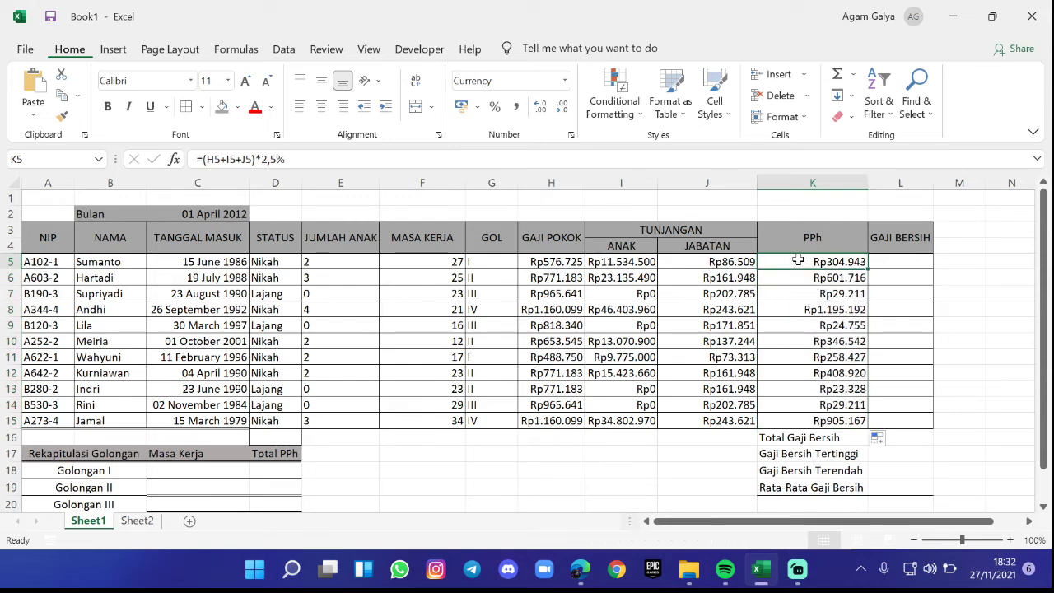
{"action": "left_click", "coordinate": [876, 264]}
{"action": "left_click", "coordinate": [787, 264]}
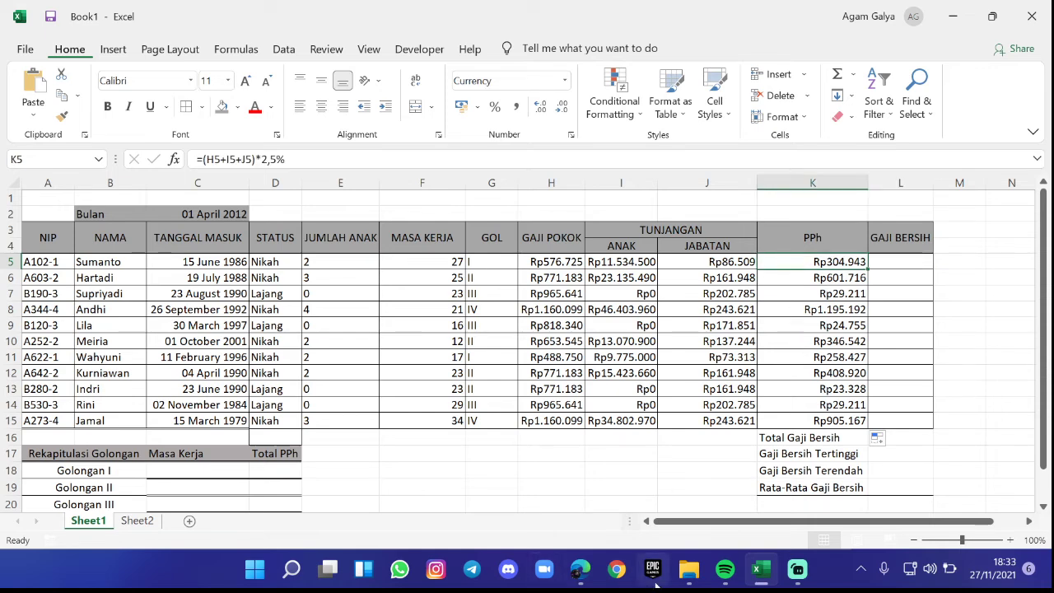
- Read the Gaji Bersih rule in the assignment PDF in the browser and return to the Excel sheet
{"action": "left_click", "coordinate": [580, 568]}
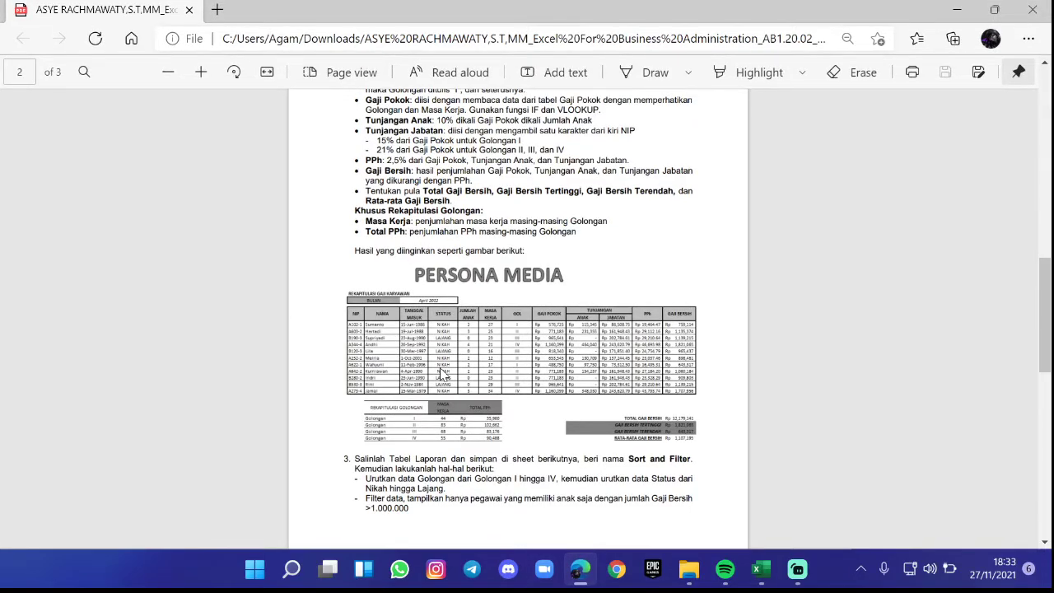
{"action": "scroll", "coordinate": [445, 374], "scroll_direction": "down", "scroll_amount": 1}
{"action": "scroll", "coordinate": [443, 374], "scroll_direction": "down", "scroll_amount": 2}
{"action": "scroll", "coordinate": [436, 378], "scroll_direction": "up", "scroll_amount": 2}
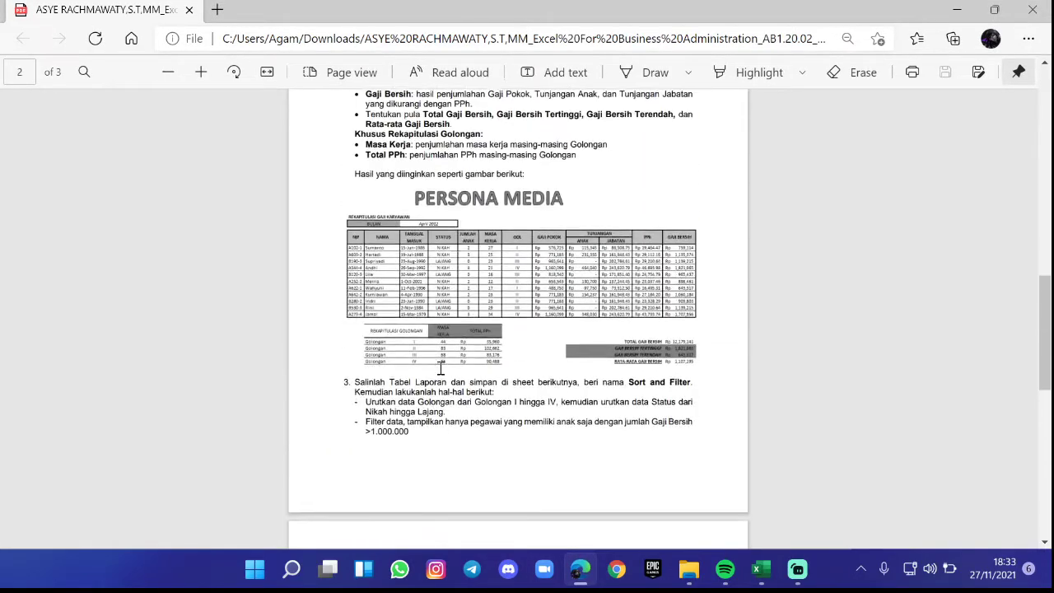
{"action": "scroll", "coordinate": [436, 379], "scroll_direction": "up", "scroll_amount": 2}
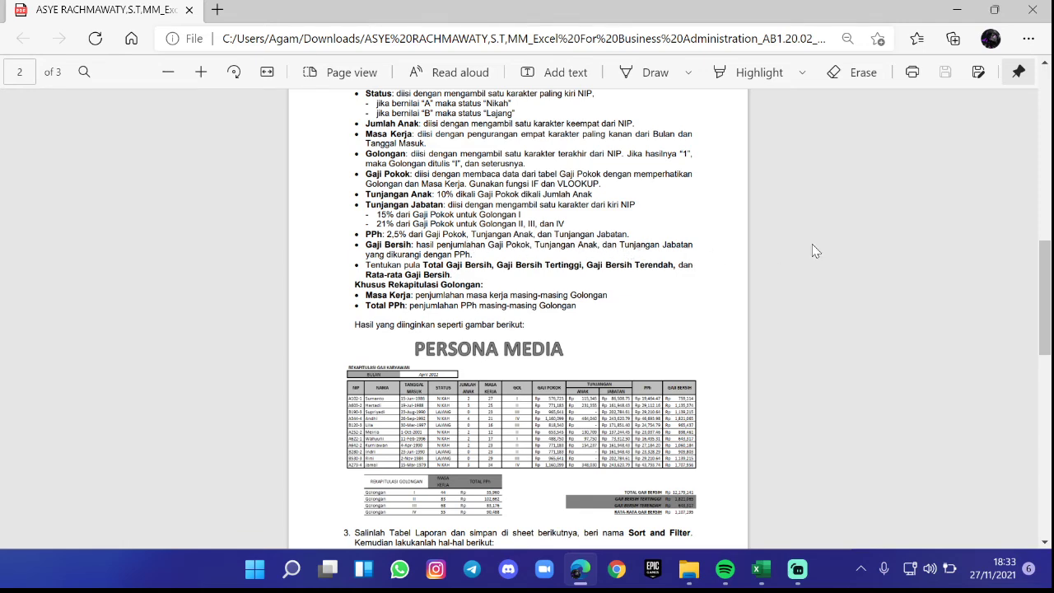
{"action": "left_click", "coordinate": [957, 9]}
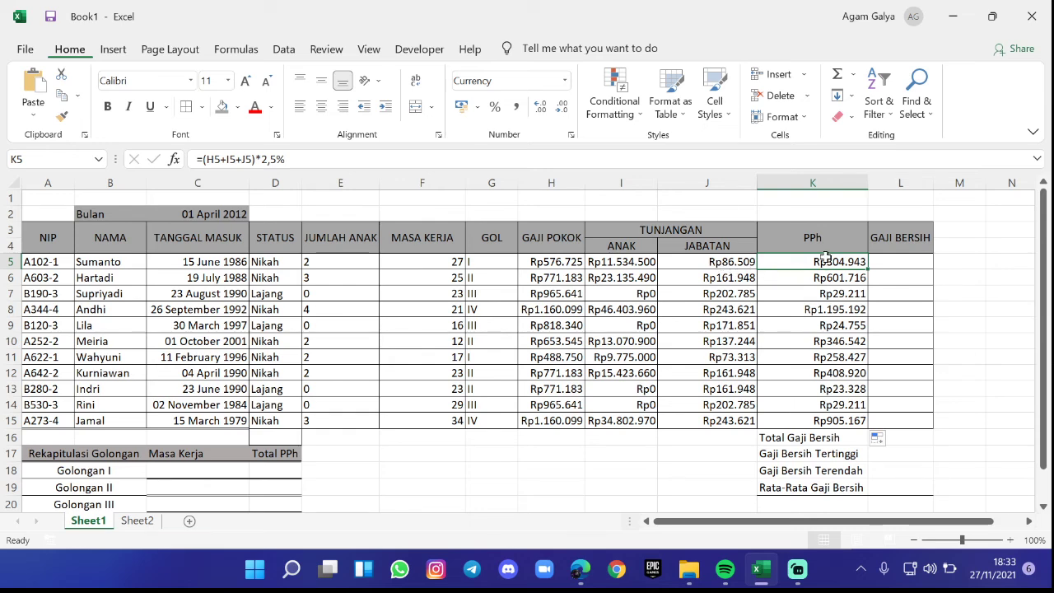
- Calculate Gaji Bersih in L5 with =(H5+I5+J5)-K5 and fill the formula down through L15
{"action": "left_click", "coordinate": [886, 262]}
{"action": "type", "text": "="}
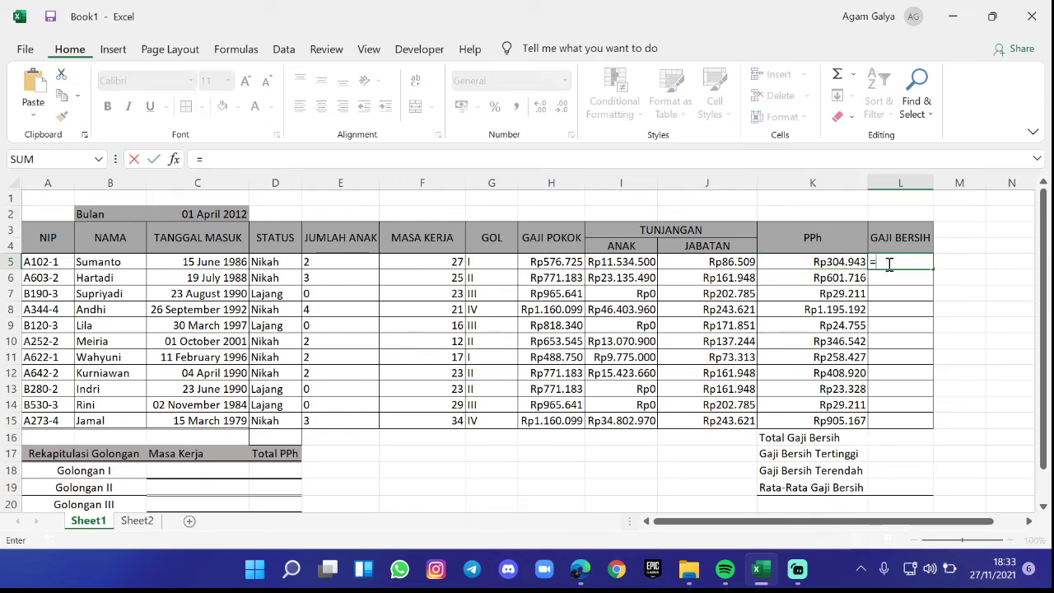
{"action": "type", "text": "("}
{"action": "left_click", "coordinate": [560, 260]}
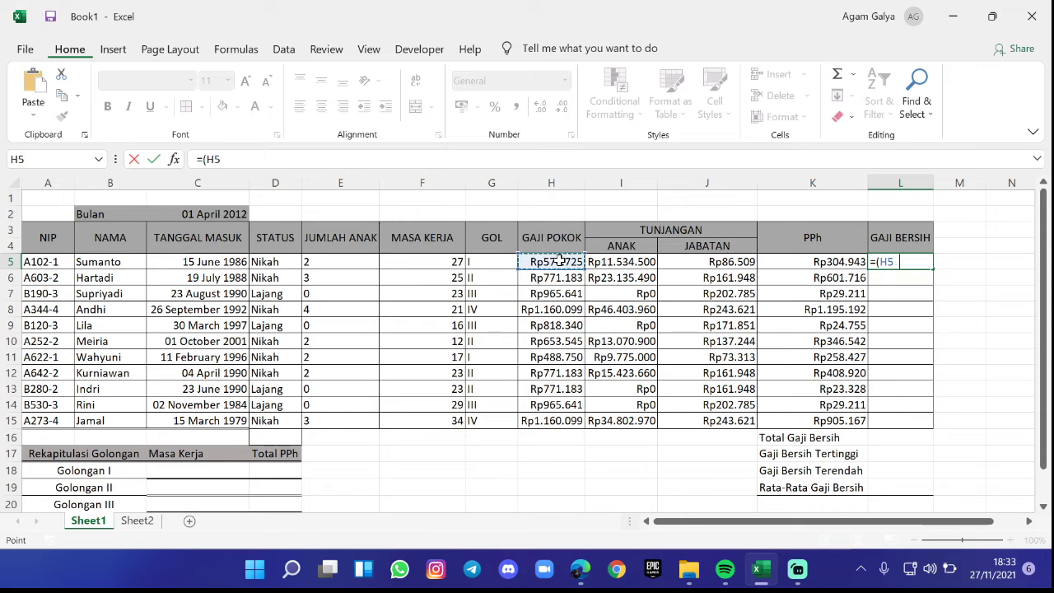
{"action": "type", "text": "+"}
{"action": "left_click", "coordinate": [616, 265]}
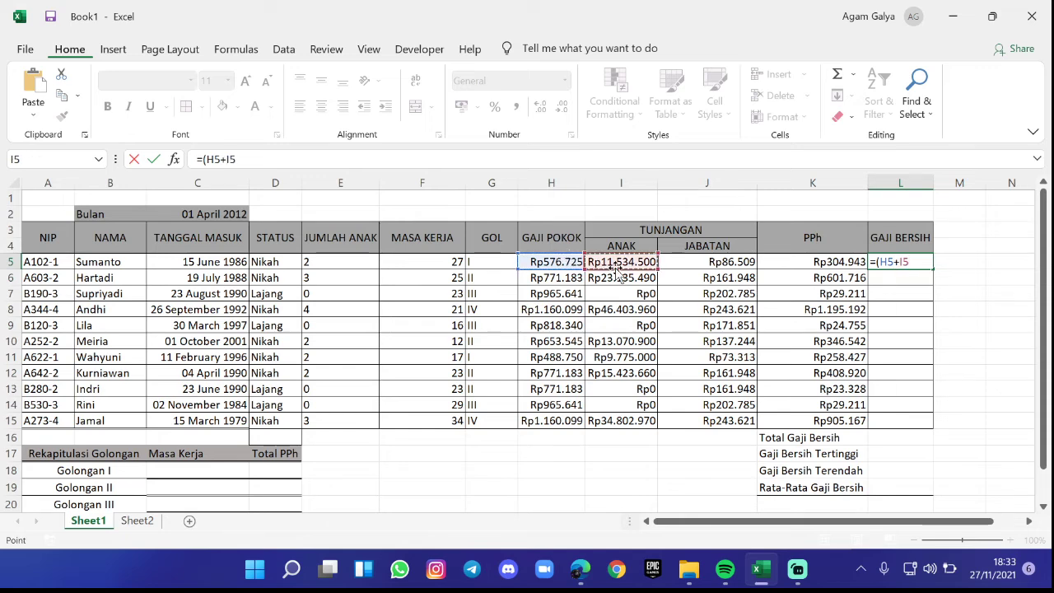
{"action": "type", "text": "+"}
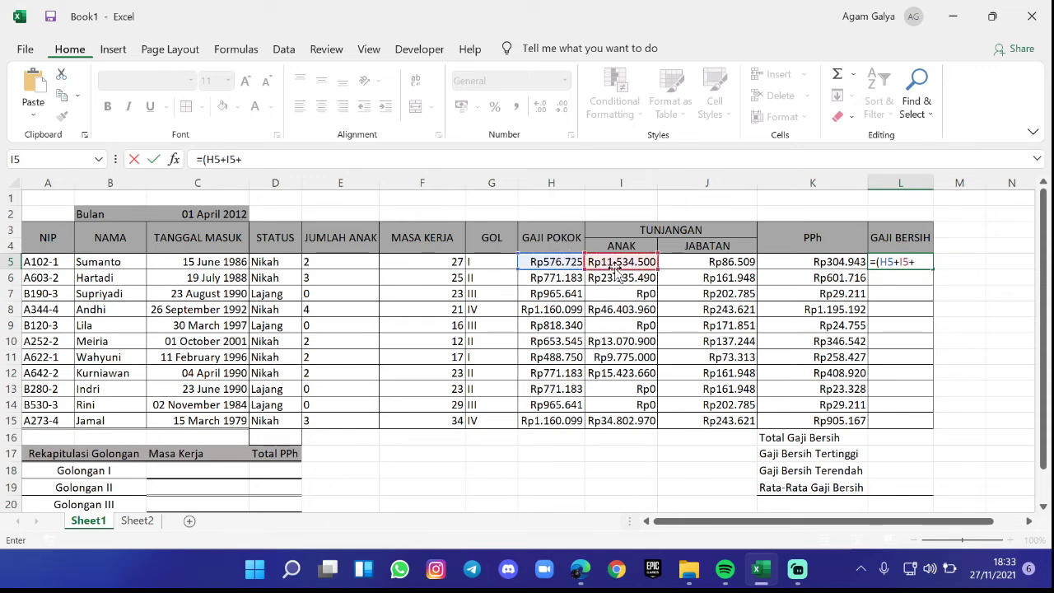
{"action": "left_click", "coordinate": [729, 264]}
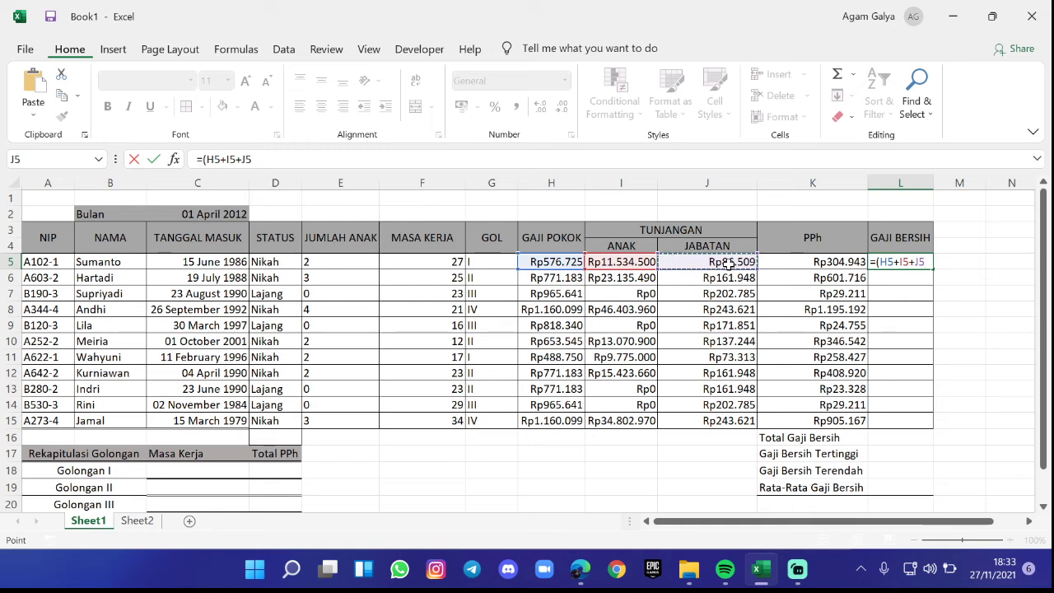
{"action": "type", "text": ")-"}
{"action": "left_click", "coordinate": [780, 261]}
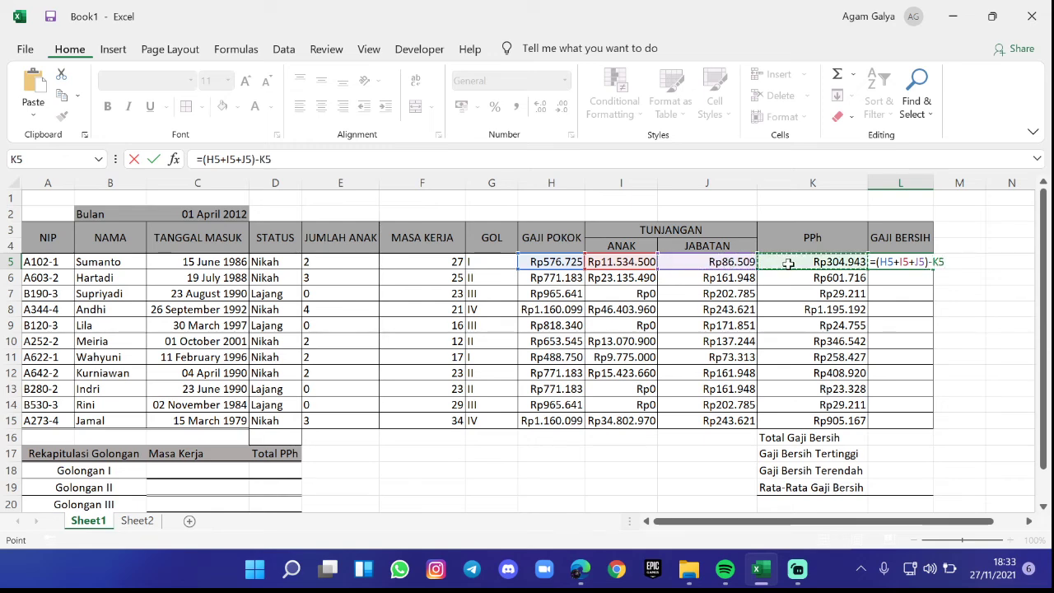
{"action": "key", "text": "Return"}
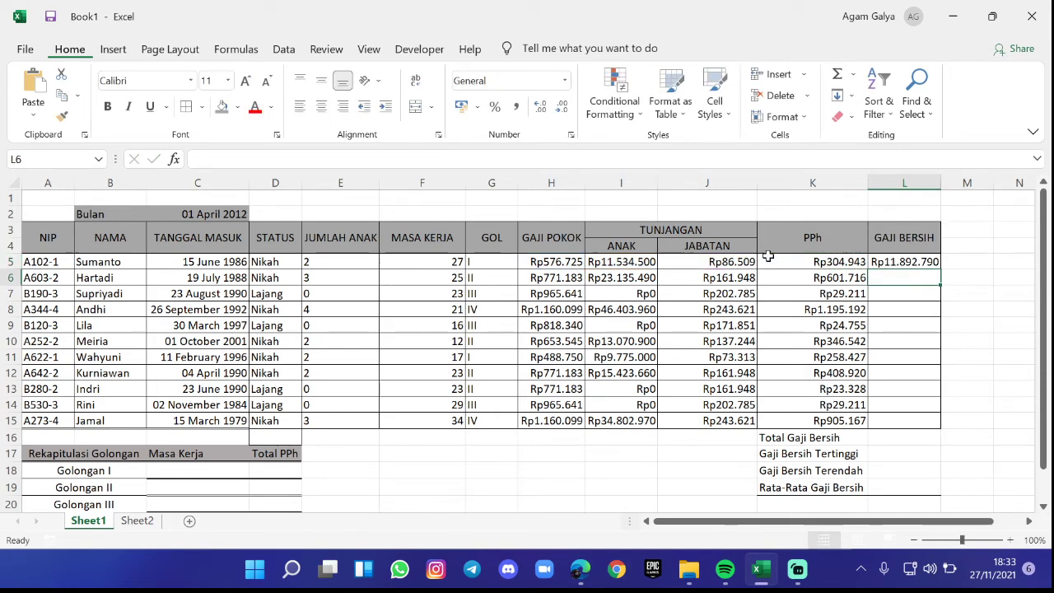
{"action": "left_click", "coordinate": [906, 263]}
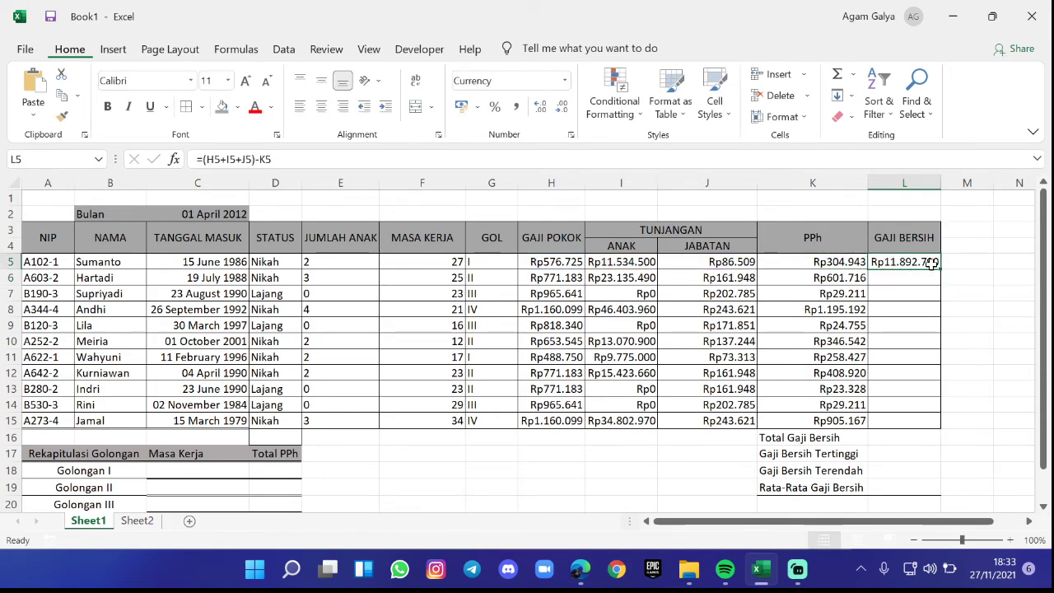
{"action": "left_click_drag", "start_coordinate": [940, 268], "coordinate": [936, 431]}
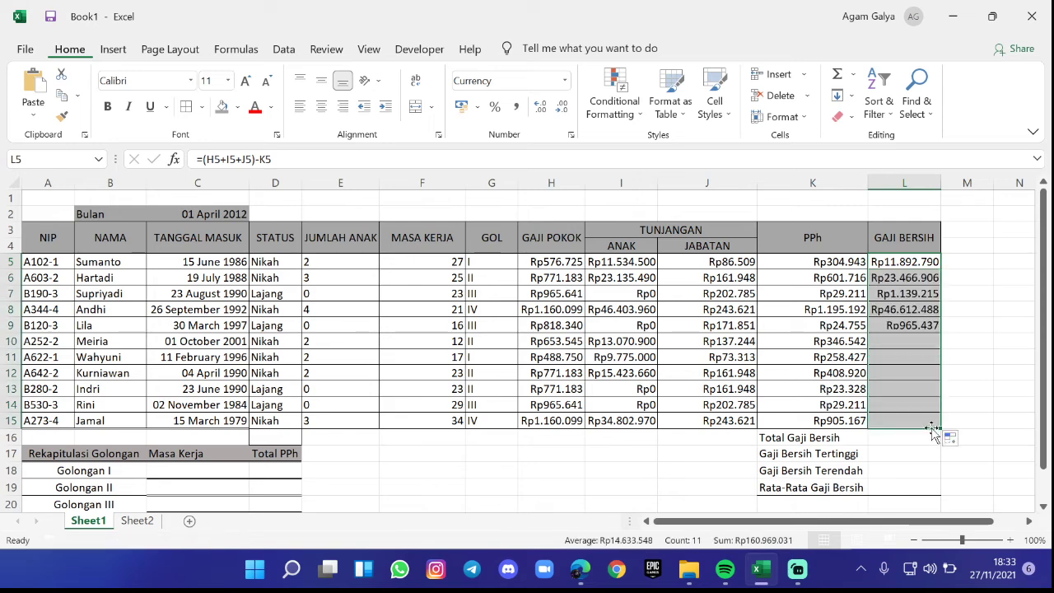
- Calculate Total Gaji Bersih in L16 with a SUM of L5:L15
{"action": "left_click", "coordinate": [894, 443]}
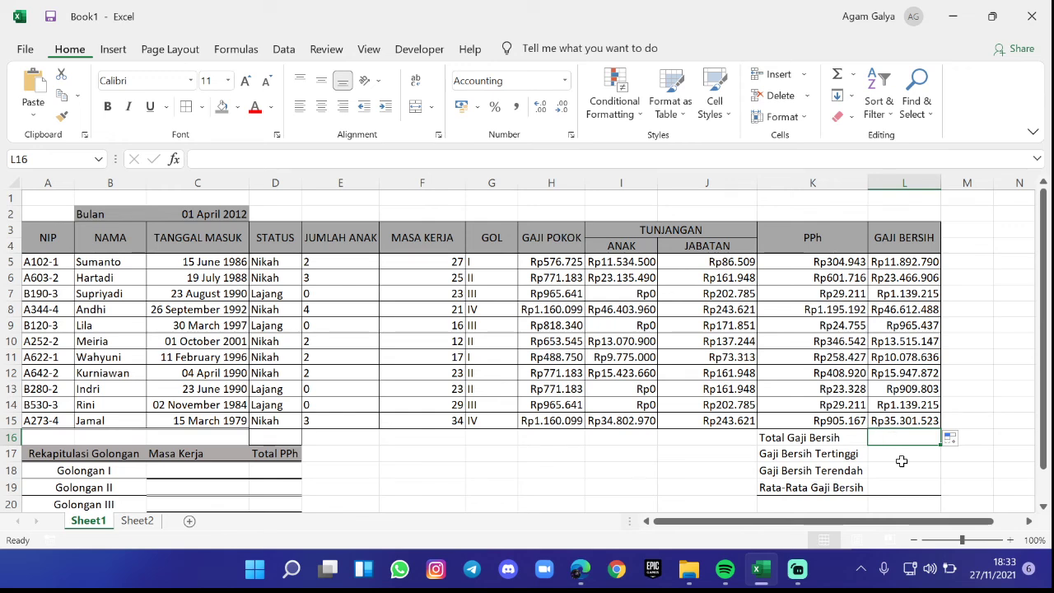
{"action": "type", "text": "=sum"}
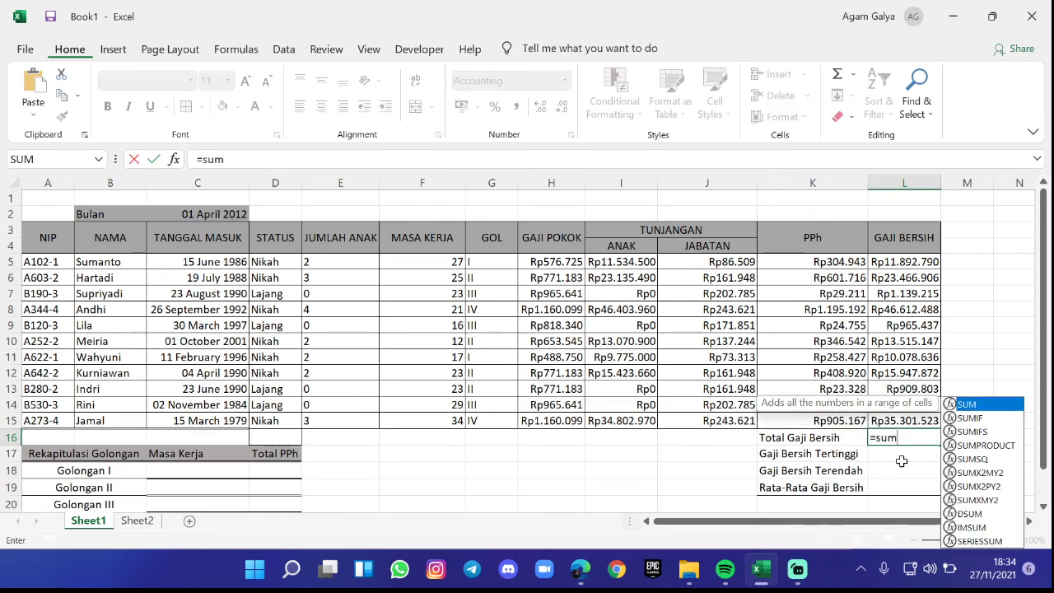
{"action": "key", "text": "Tab"}
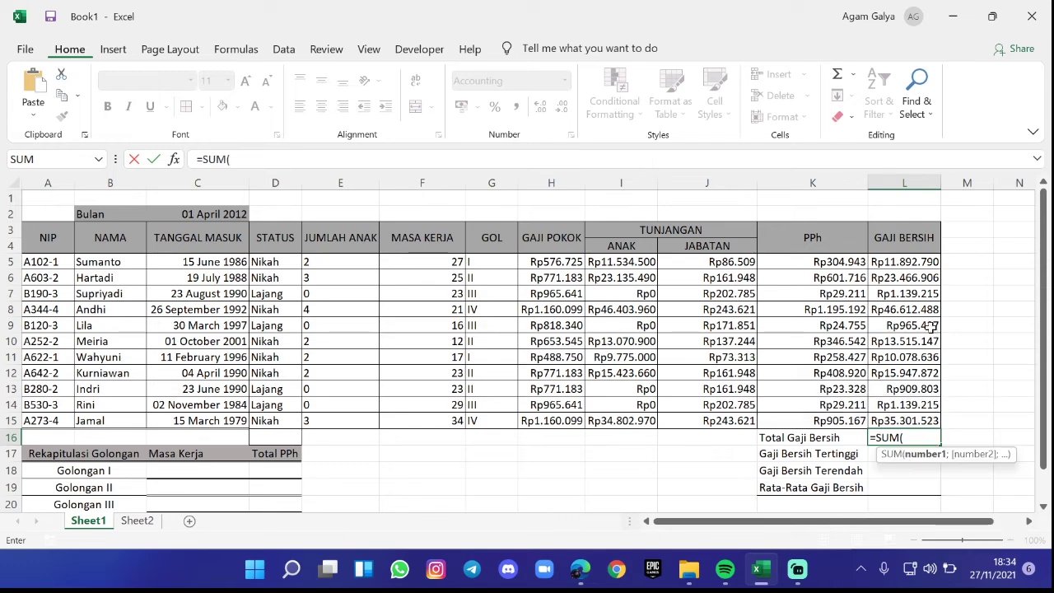
{"action": "left_click_drag", "start_coordinate": [902, 267], "coordinate": [931, 421]}
{"action": "key", "text": "Return"}
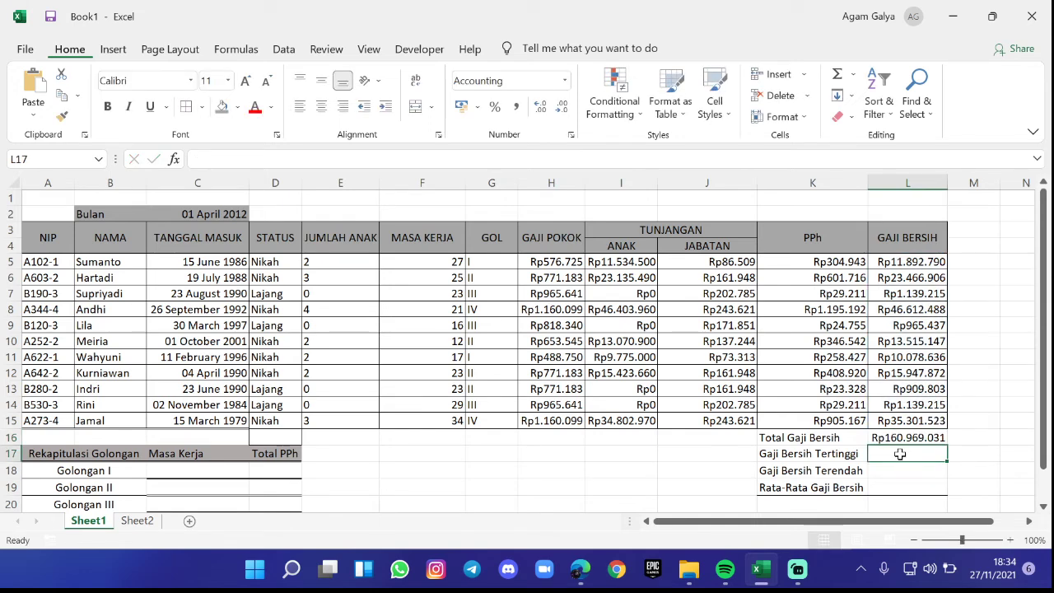
- Calculate Gaji Bersih Tertinggi in L17 with a MAX of L5:L15
{"action": "type", "text": "="}
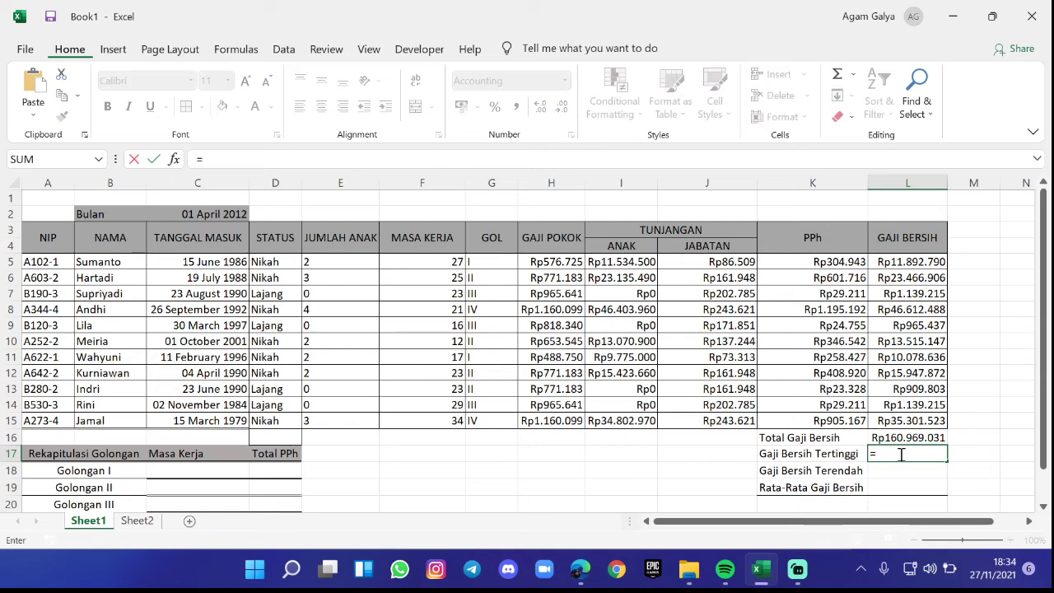
{"action": "type", "text": "=max"}
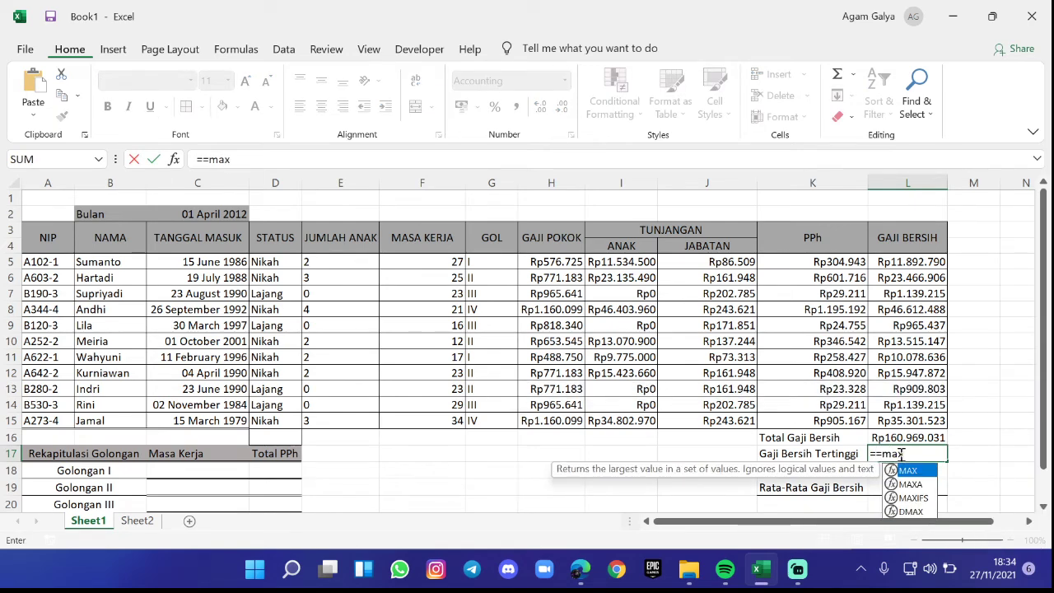
{"action": "key", "text": "Tab"}
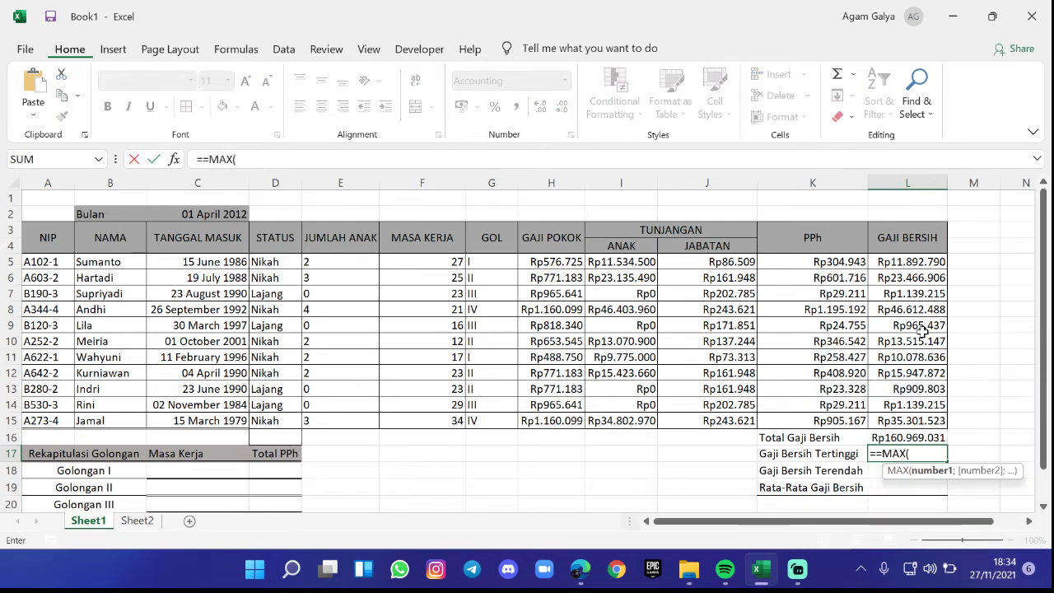
{"action": "left_click", "coordinate": [875, 453]}
{"action": "key", "text": "BackSpace"}
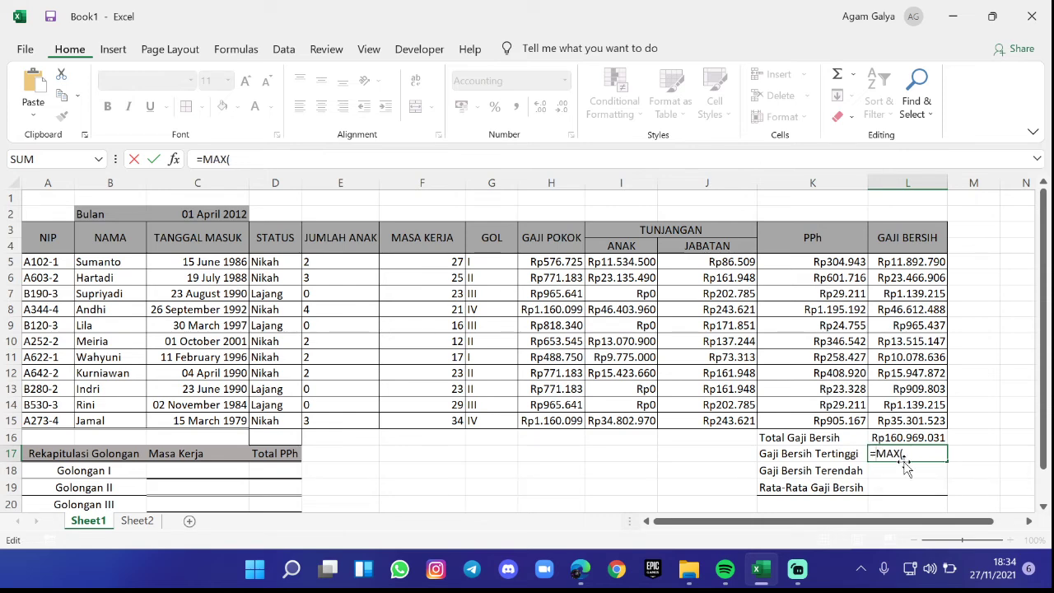
{"action": "left_click", "coordinate": [909, 454]}
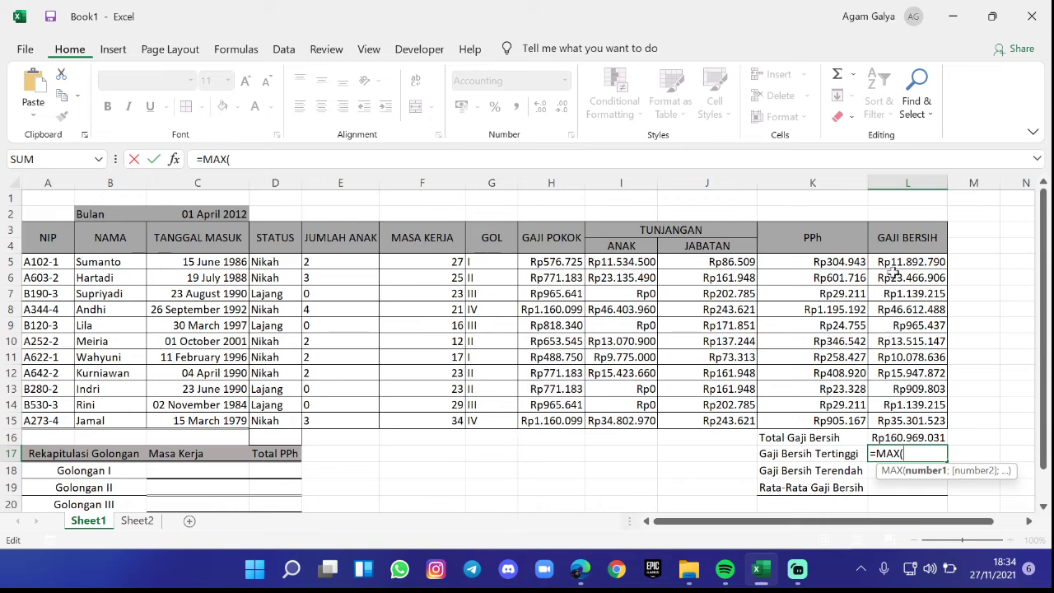
{"action": "left_click_drag", "start_coordinate": [914, 259], "coordinate": [948, 430]}
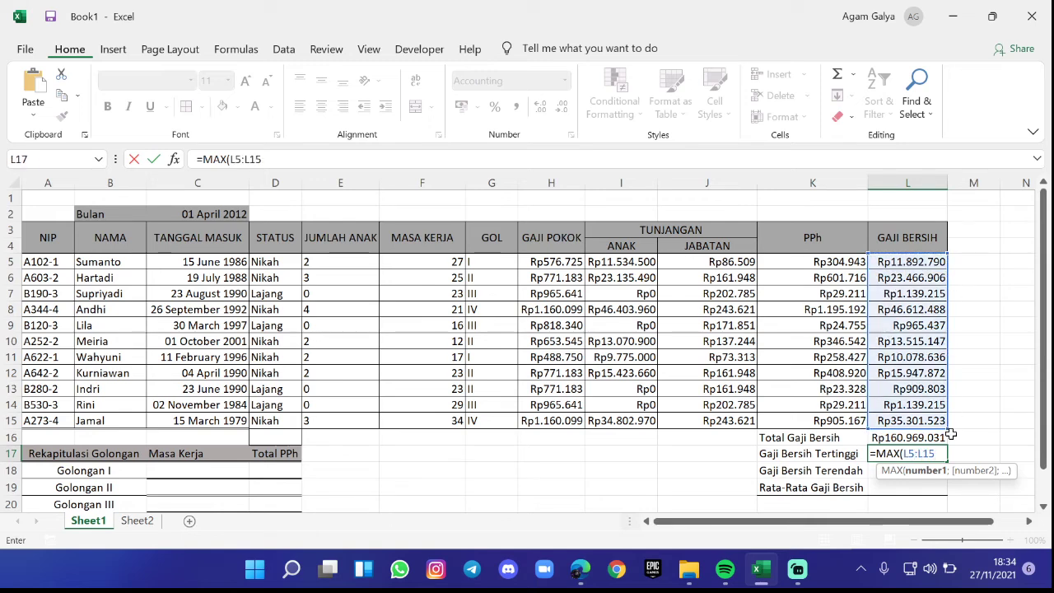
{"action": "key", "text": "Return"}
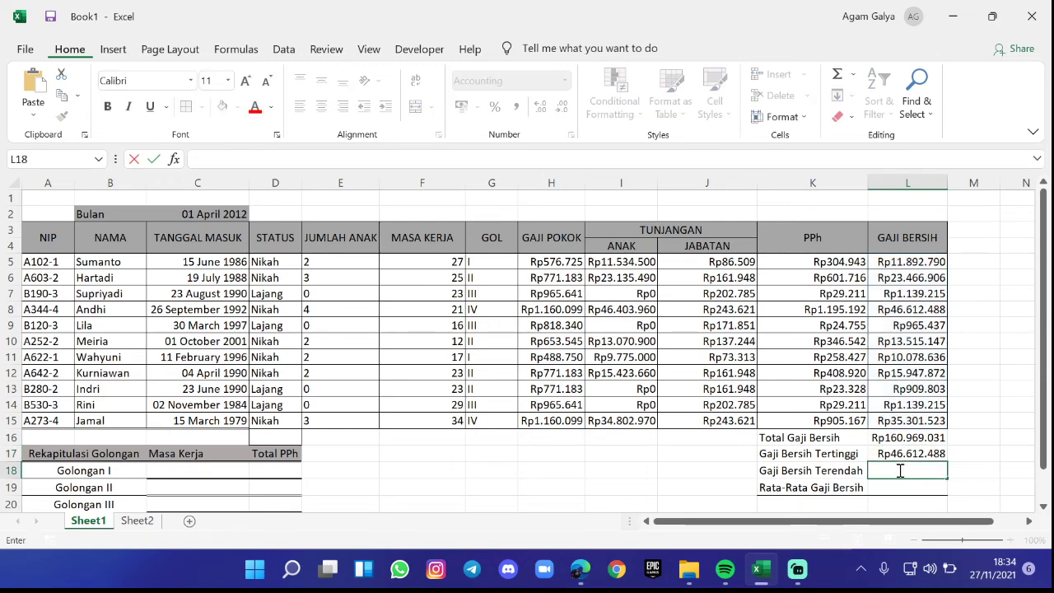
- Calculate Gaji Bersih Terendah in L18 with a MIN of L5:L15
{"action": "type", "text": "=min"}
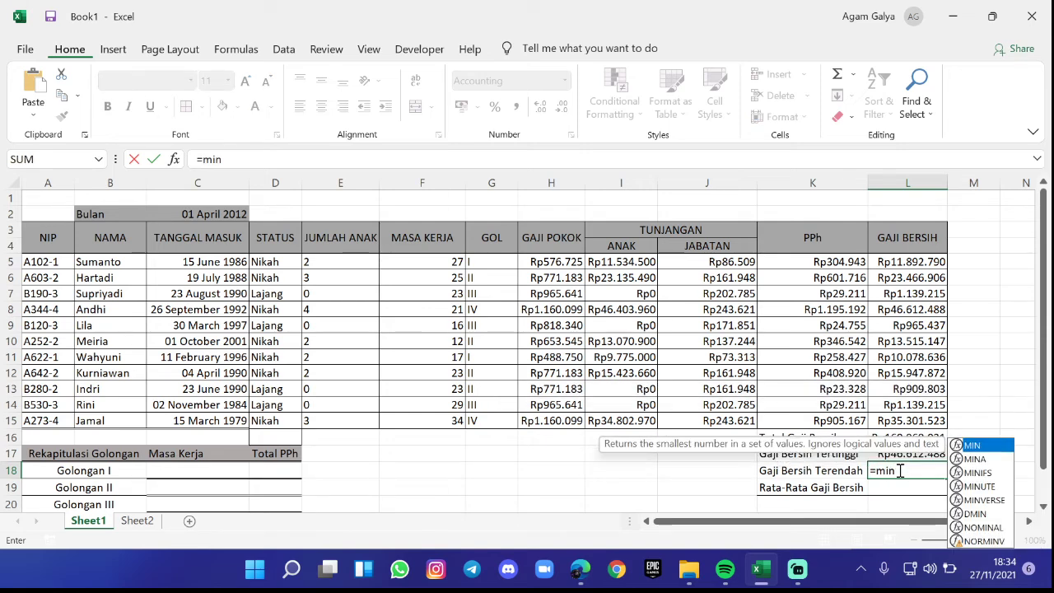
{"action": "key", "text": "Tab"}
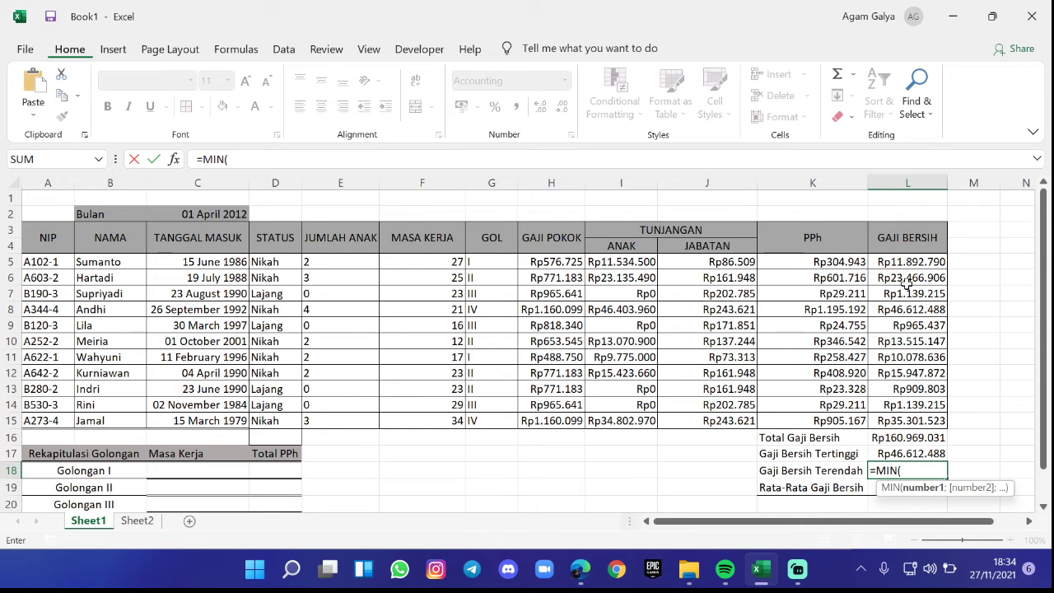
{"action": "left_click", "coordinate": [911, 264]}
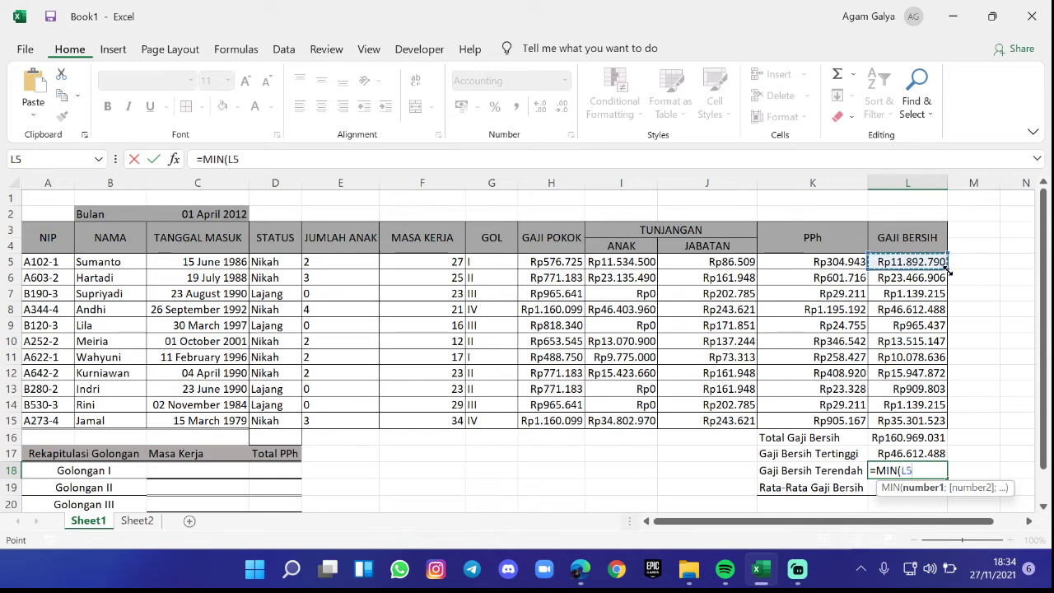
{"action": "left_click_drag", "start_coordinate": [947, 274], "coordinate": [916, 418]}
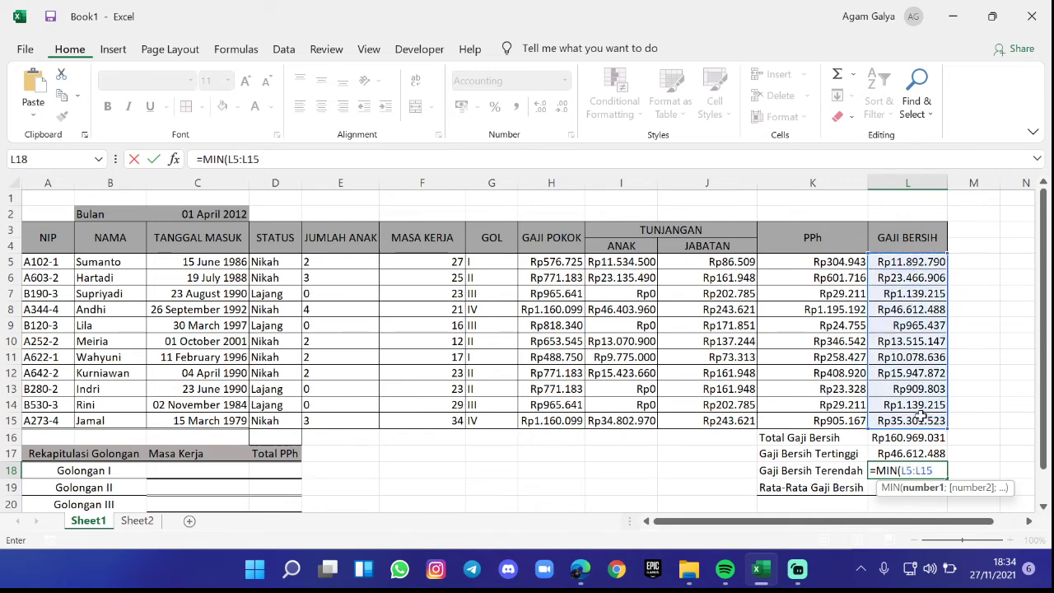
{"action": "key", "text": "Return"}
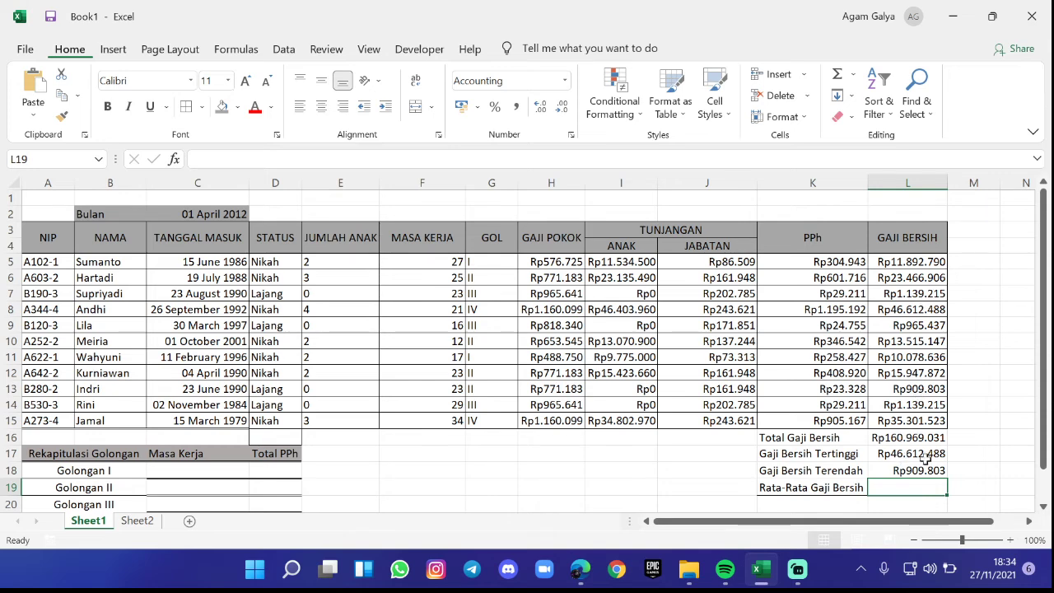
- Calculate Rata-Rata Gaji Bersih in L19 with an AVERAGE of L5:L15
{"action": "double_click", "coordinate": [905, 487]}
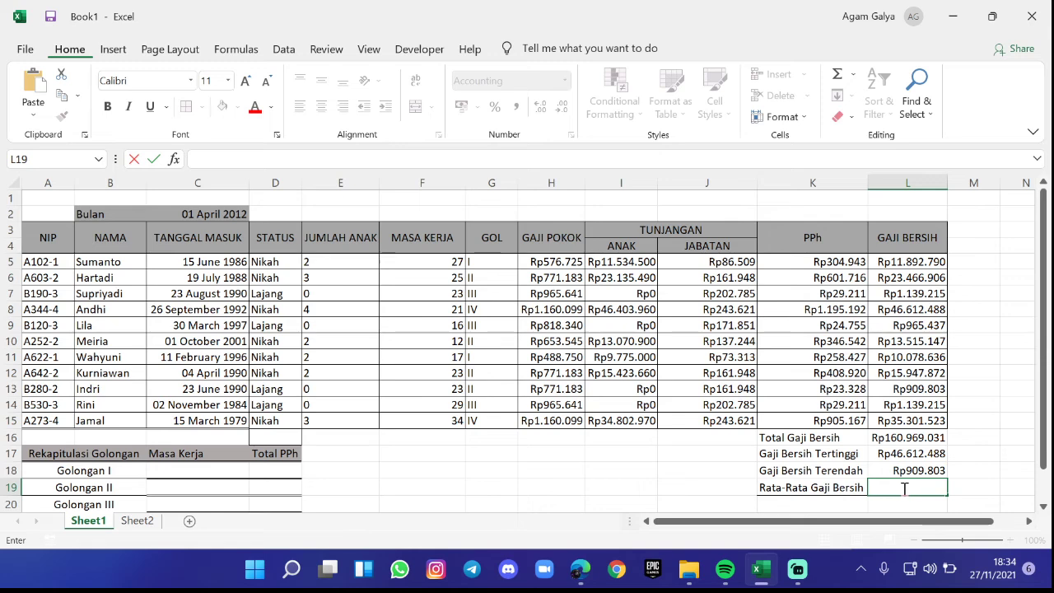
{"action": "type", "text": "="}
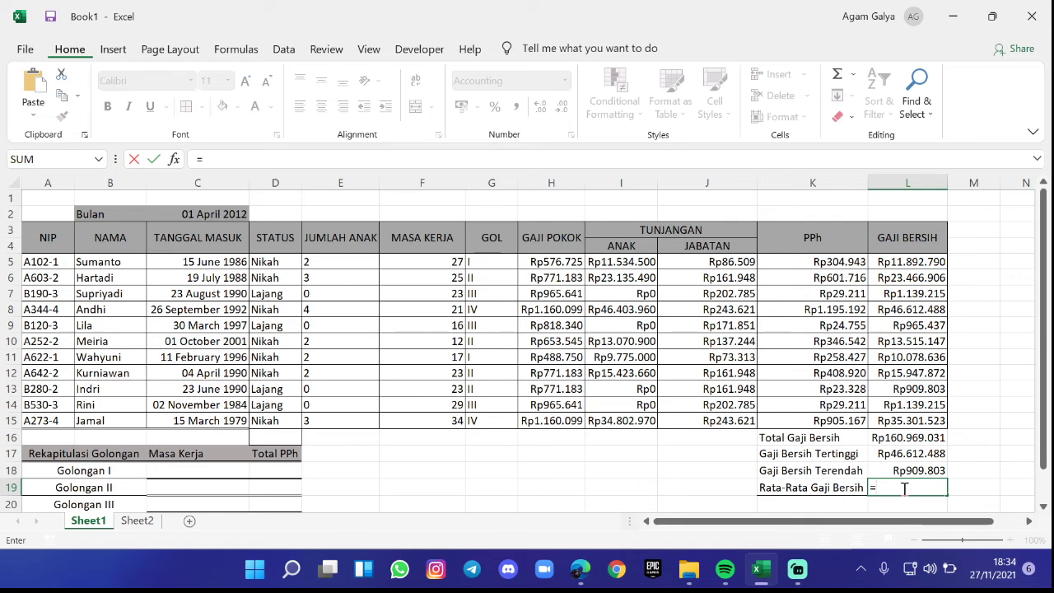
{"action": "type", "text": "ave`r"}
{"action": "key", "text": "BackSpace"}
{"action": "key", "text": "BackSpace"}
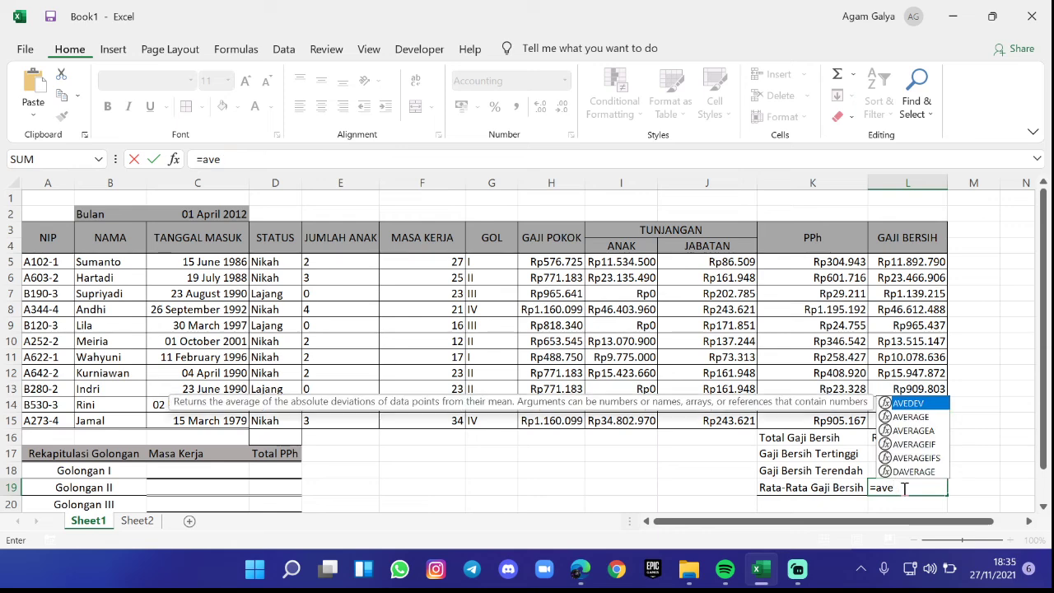
{"action": "type", "text": "rage"}
{"action": "key", "text": "Tab"}
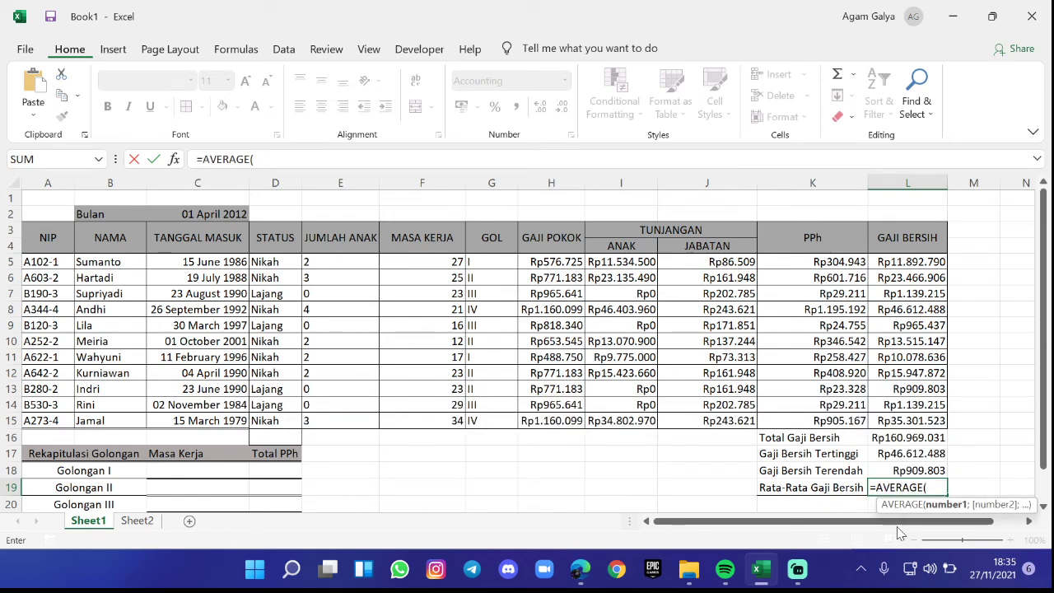
{"action": "left_click", "coordinate": [924, 263]}
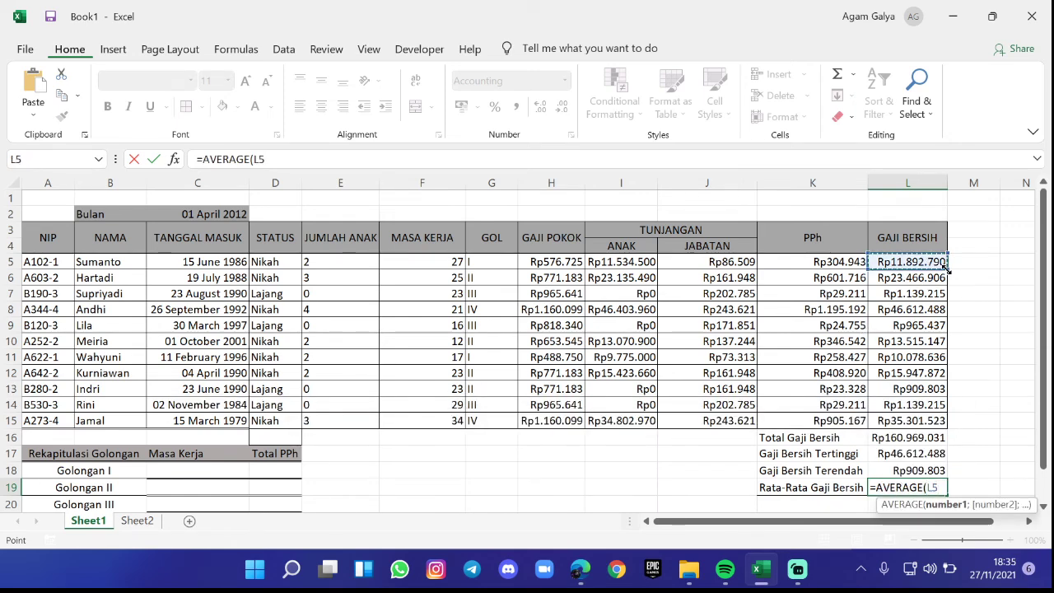
{"action": "left_click_drag", "start_coordinate": [945, 268], "coordinate": [933, 421]}
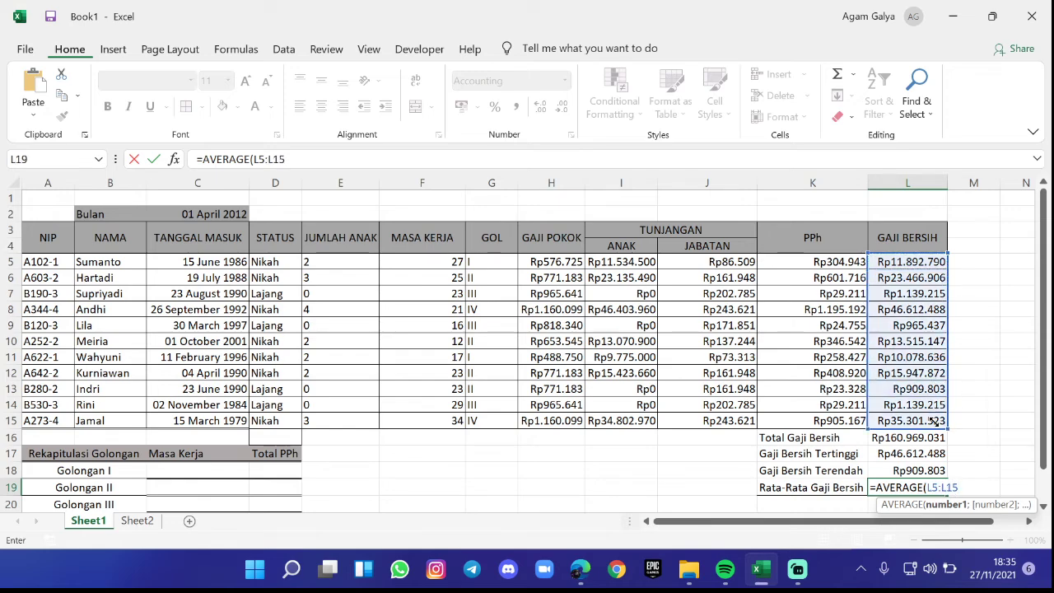
{"action": "key", "text": "Return"}
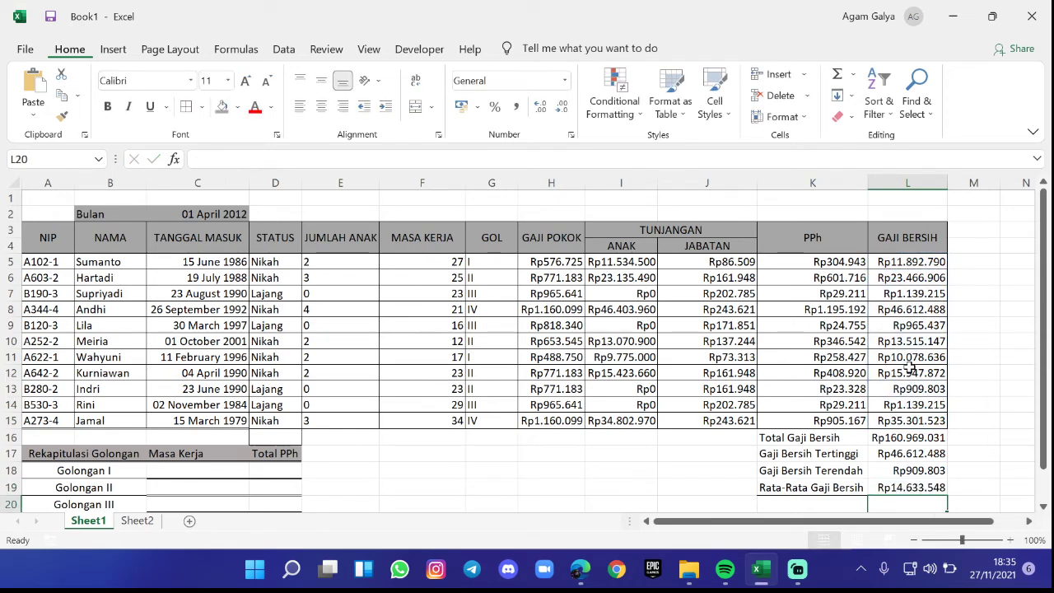
- Read the Rekapitulasi Golongan rules for Masa Kerja and Total PPh in the browser's assignment PDF and return to the Excel sheet
{"action": "scroll", "coordinate": [572, 416], "scroll_direction": "down", "scroll_amount": 2}
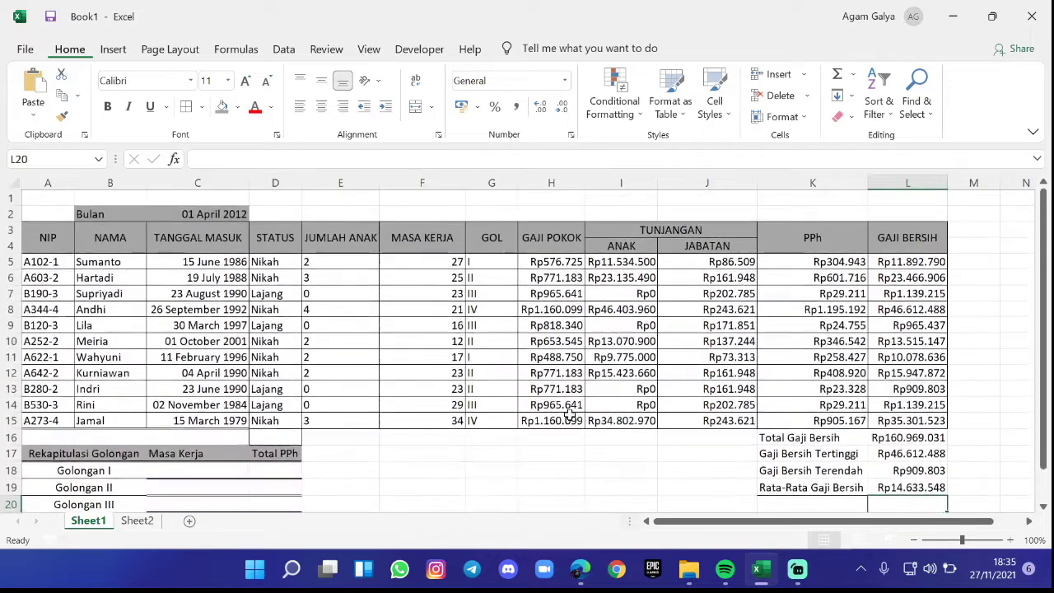
{"action": "left_click", "coordinate": [175, 376]}
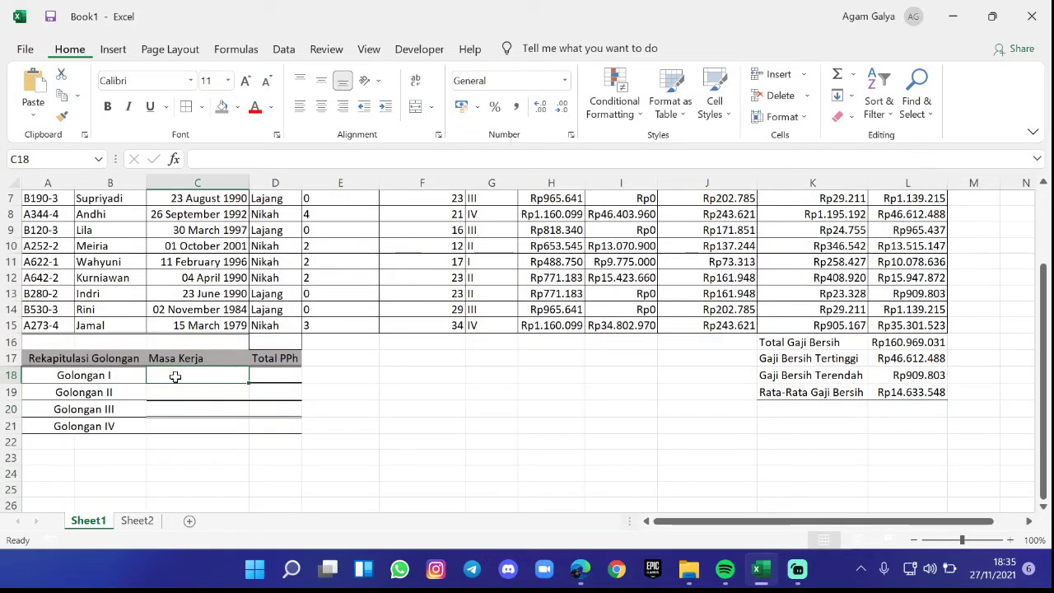
{"action": "left_click", "coordinate": [259, 372]}
{"action": "left_click", "coordinate": [224, 362]}
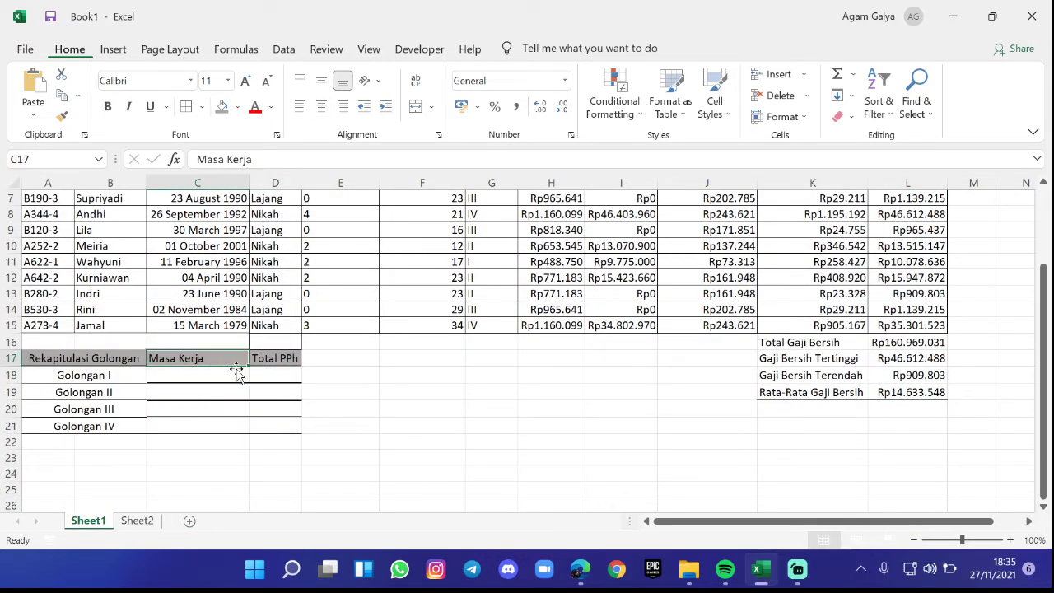
{"action": "left_click", "coordinate": [260, 374]}
{"action": "left_click", "coordinate": [206, 375]}
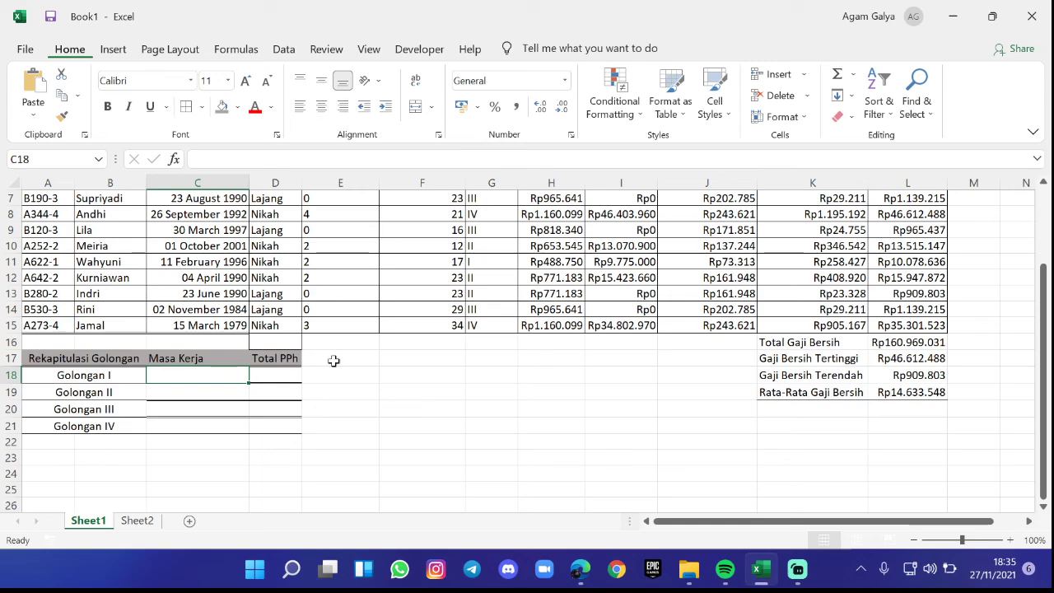
{"action": "left_click", "coordinate": [579, 576]}
{"action": "scroll", "coordinate": [427, 404], "scroll_direction": "down", "scroll_amount": 3}
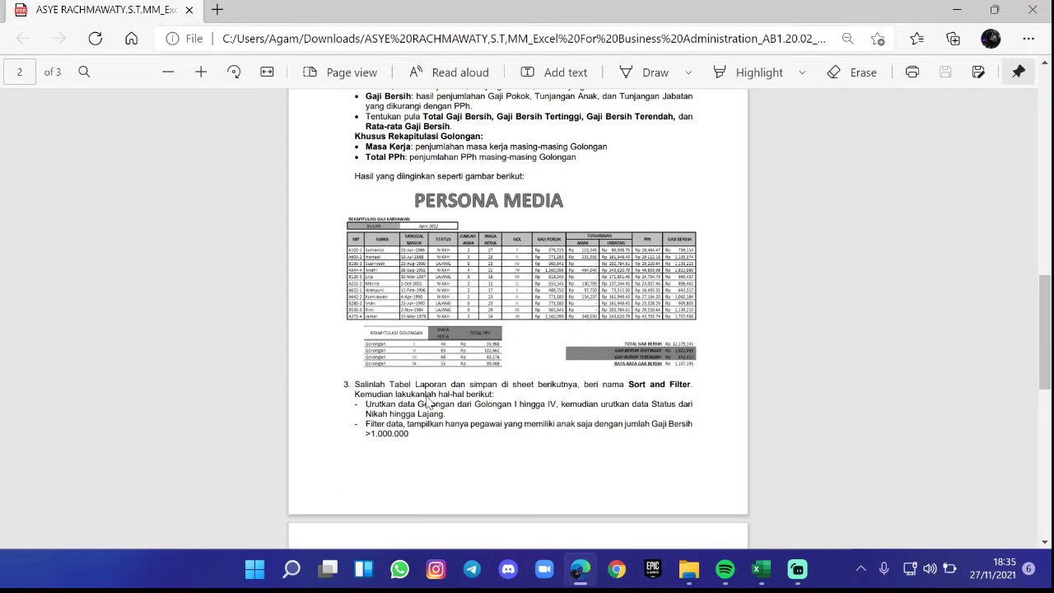
{"action": "scroll", "coordinate": [426, 404], "scroll_direction": "up", "scroll_amount": 2}
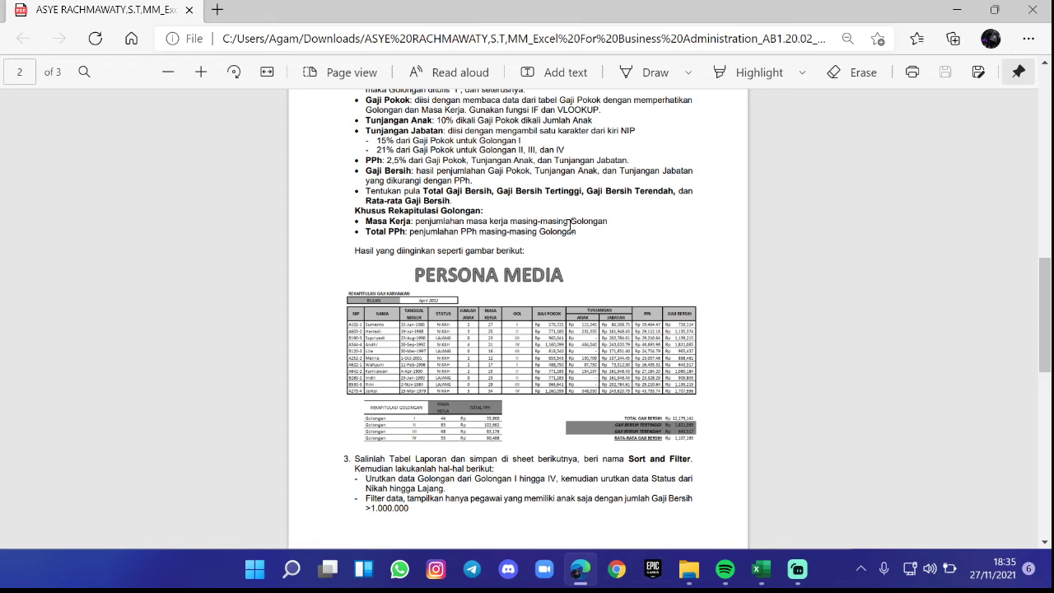
{"action": "left_click", "coordinate": [957, 9]}
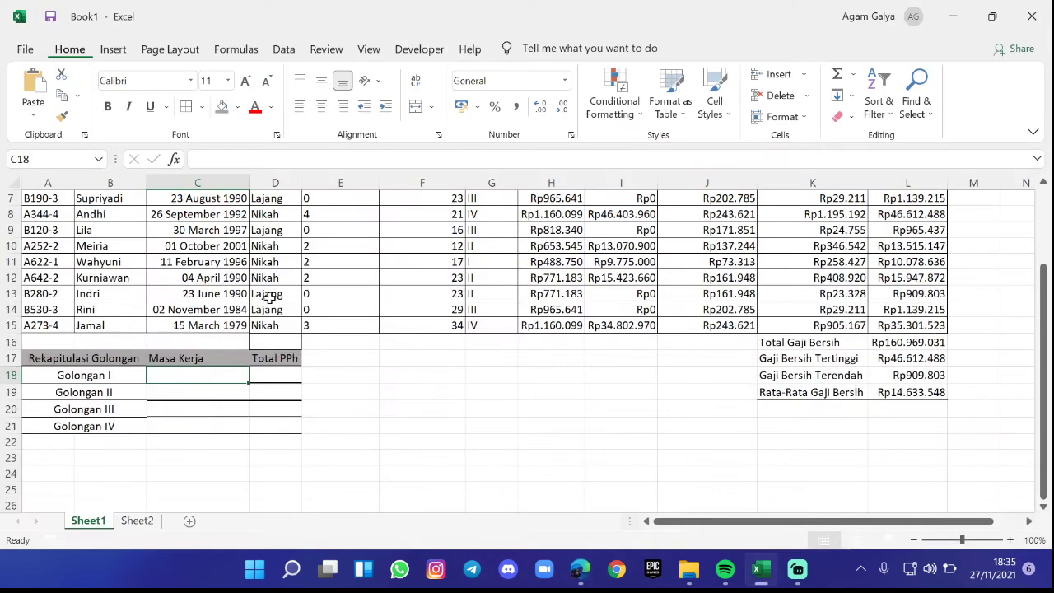
{"action": "scroll", "coordinate": [395, 252], "scroll_direction": "up", "scroll_amount": 1}
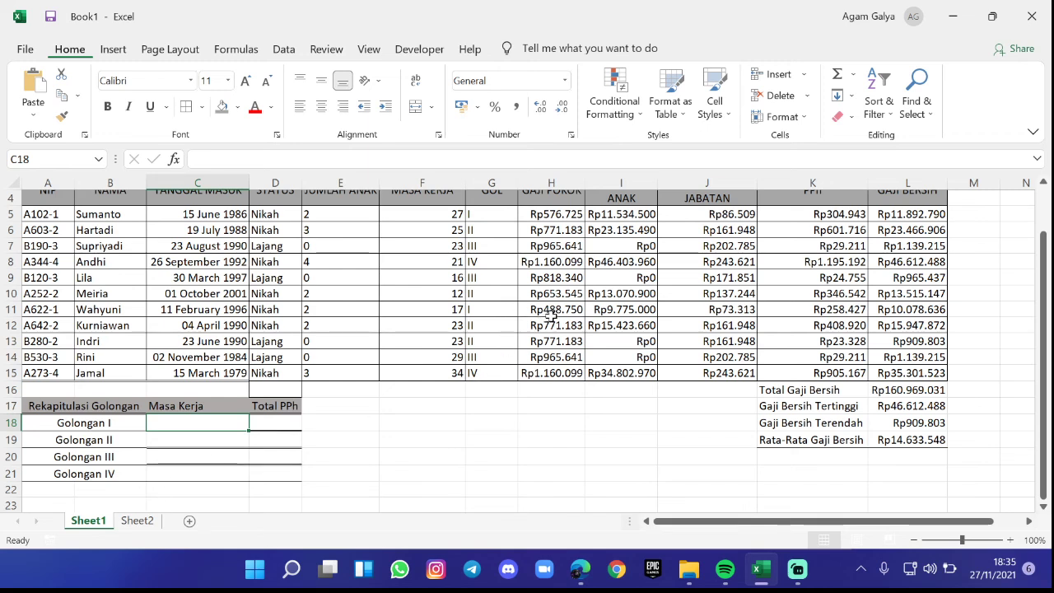
{"action": "double_click", "coordinate": [174, 420]}
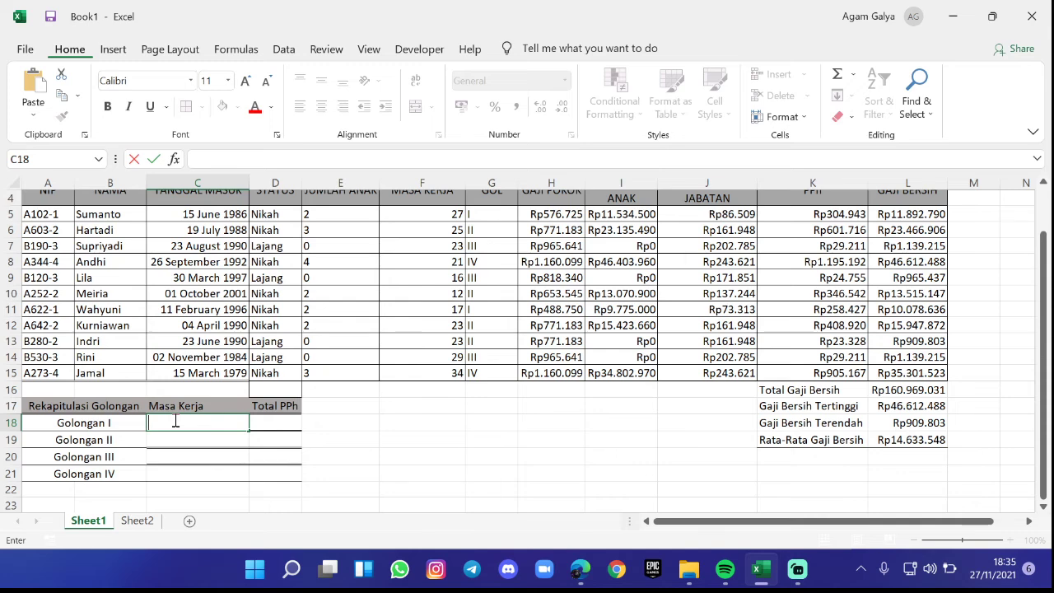
{"action": "type", "text": "=sumif"}
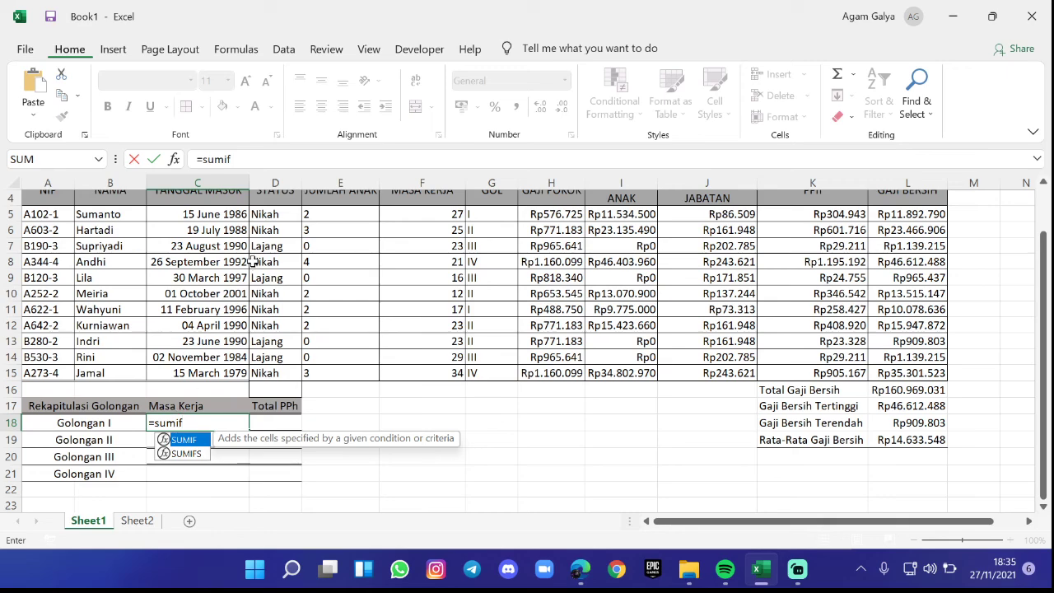
{"action": "scroll", "coordinate": [441, 275], "scroll_direction": "up", "scroll_amount": 1}
{"action": "scroll", "coordinate": [441, 275], "scroll_direction": "down", "scroll_amount": 1}
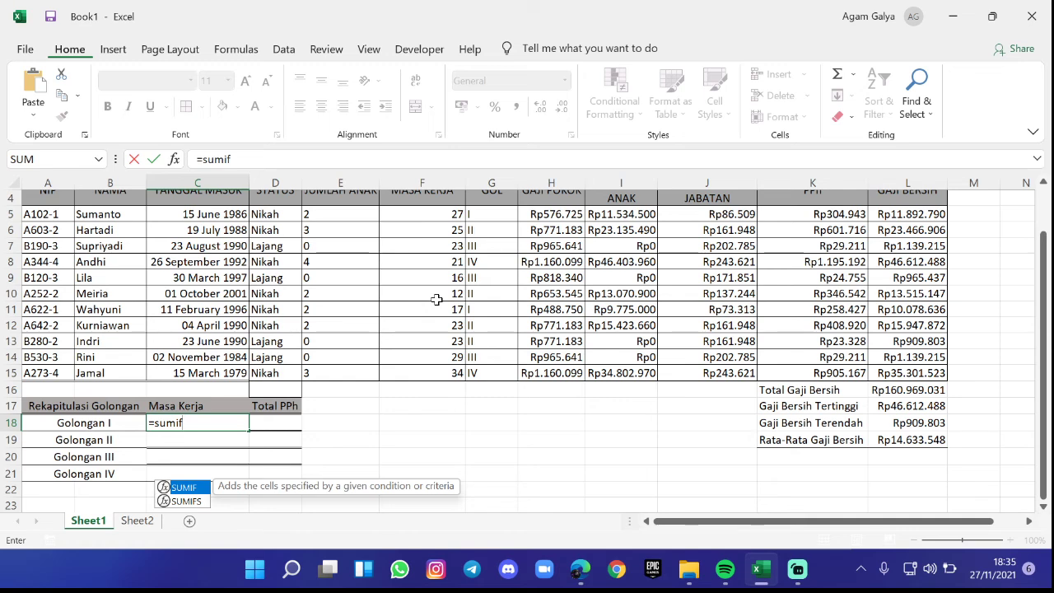
{"action": "left_click", "coordinate": [273, 419]}
{"action": "left_click", "coordinate": [225, 420]}
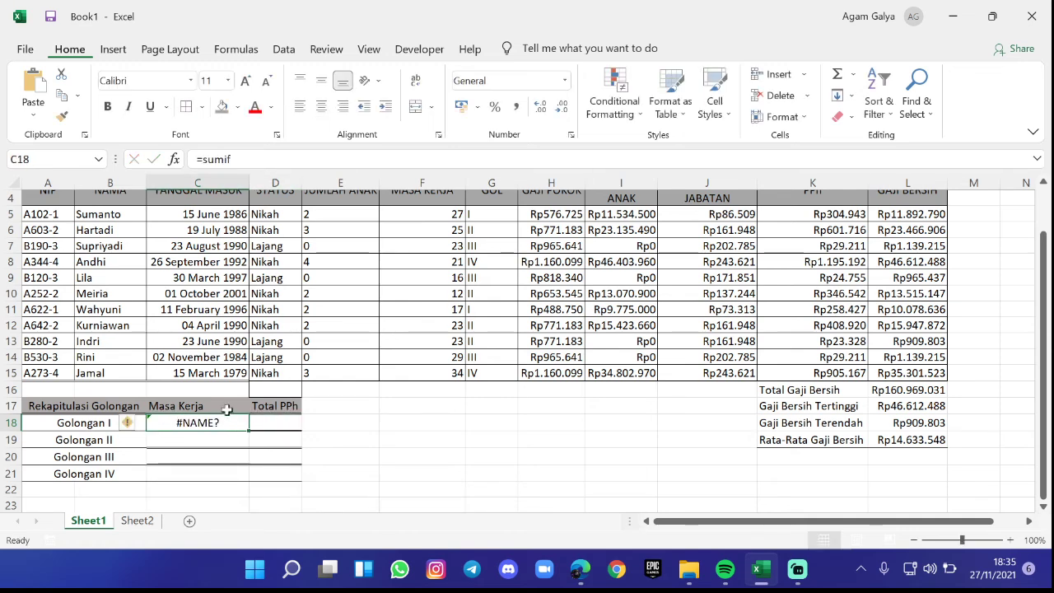
{"action": "left_click", "coordinate": [259, 160]}
{"action": "key", "text": "BackSpace"}
{"action": "key", "text": "BackSpace"}
{"action": "key", "text": "BackSpace"}
{"action": "key", "text": "BackSpace"}
{"action": "key", "text": "BackSpace"}
{"action": "key", "text": "BackSpace"}
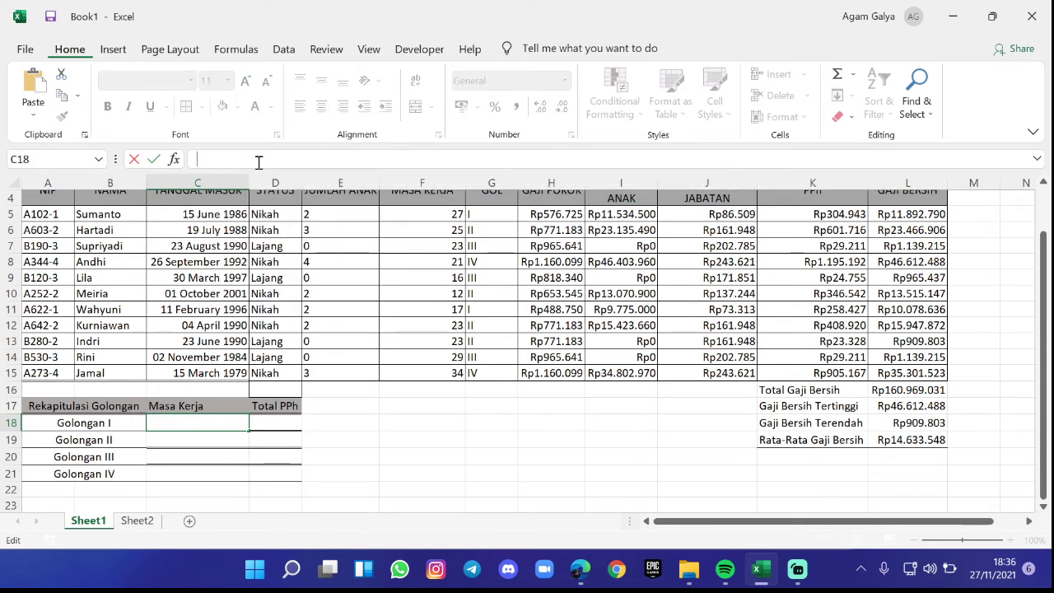
{"action": "key", "text": "ctrl+Return"}
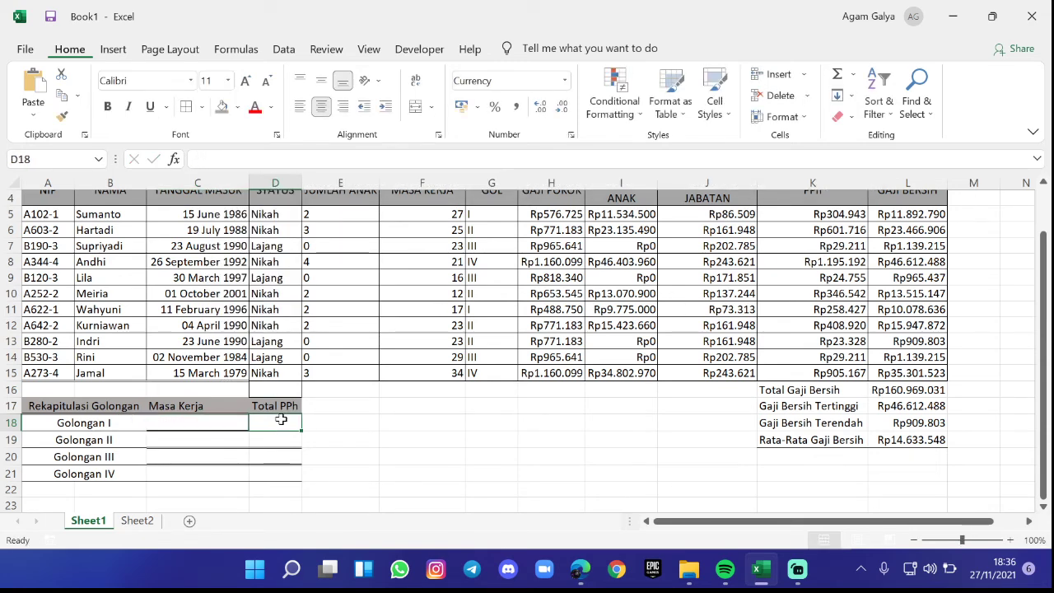
- Start a SUMIF formula in D18 for Golongan I's Total PPh, with range G5:G15 and criterion "I"
{"action": "left_click", "coordinate": [278, 418]}
{"action": "type", "text": "="}
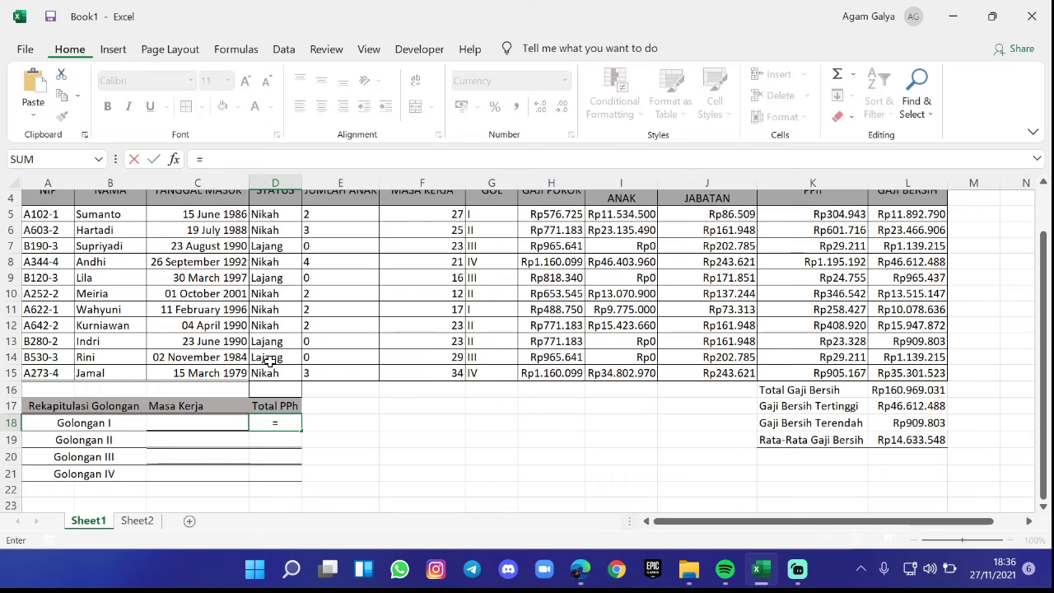
{"action": "type", "text": "sumif"}
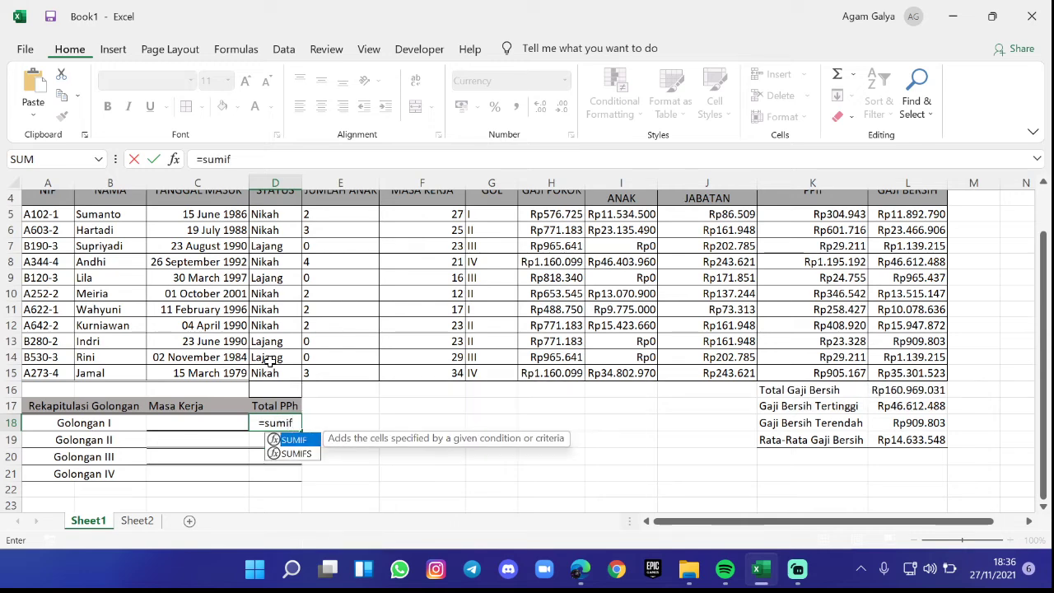
{"action": "key", "text": "Tab"}
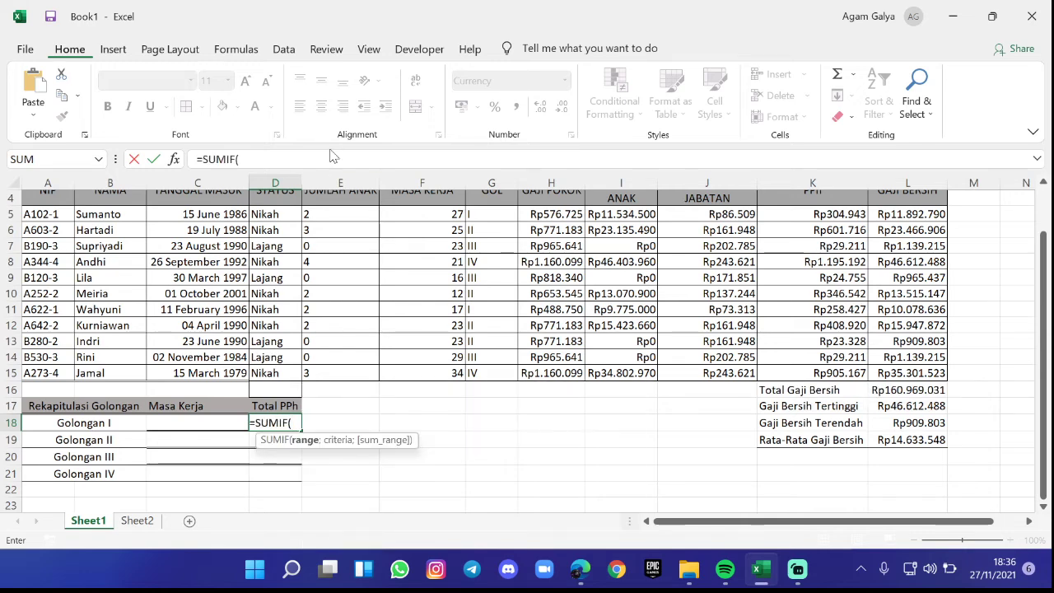
{"action": "left_click", "coordinate": [482, 216]}
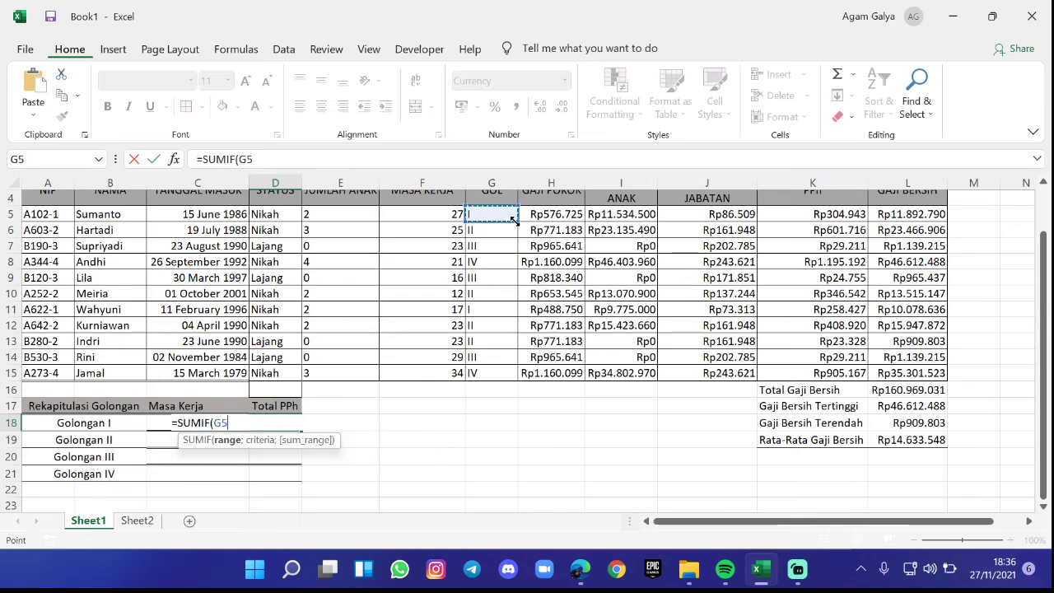
{"action": "left_click_drag", "start_coordinate": [514, 222], "coordinate": [511, 242]}
{"action": "left_click_drag", "start_coordinate": [507, 299], "coordinate": [508, 375]}
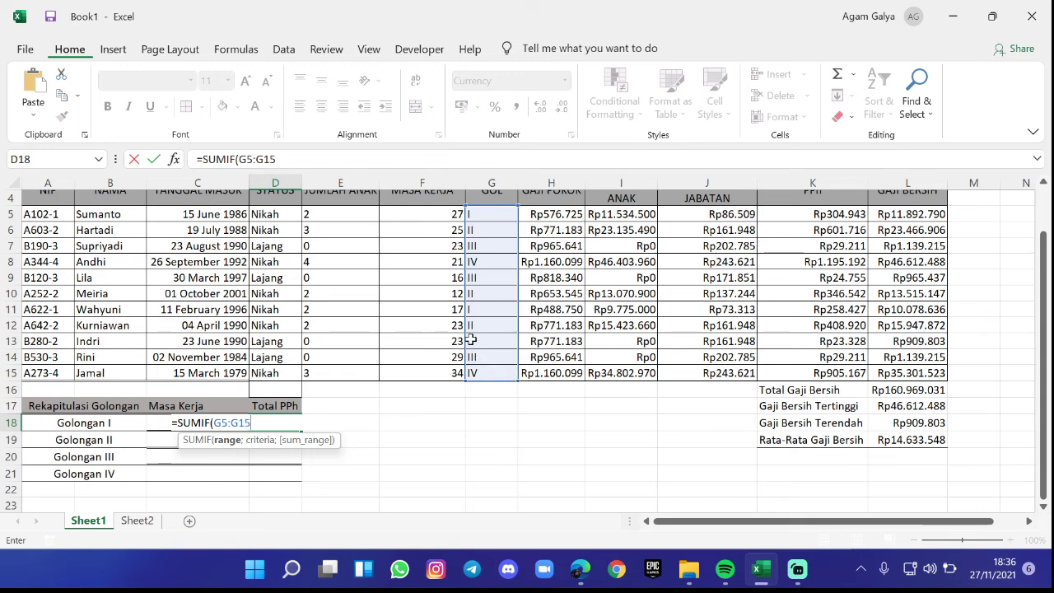
{"action": "type", "text": ";"}
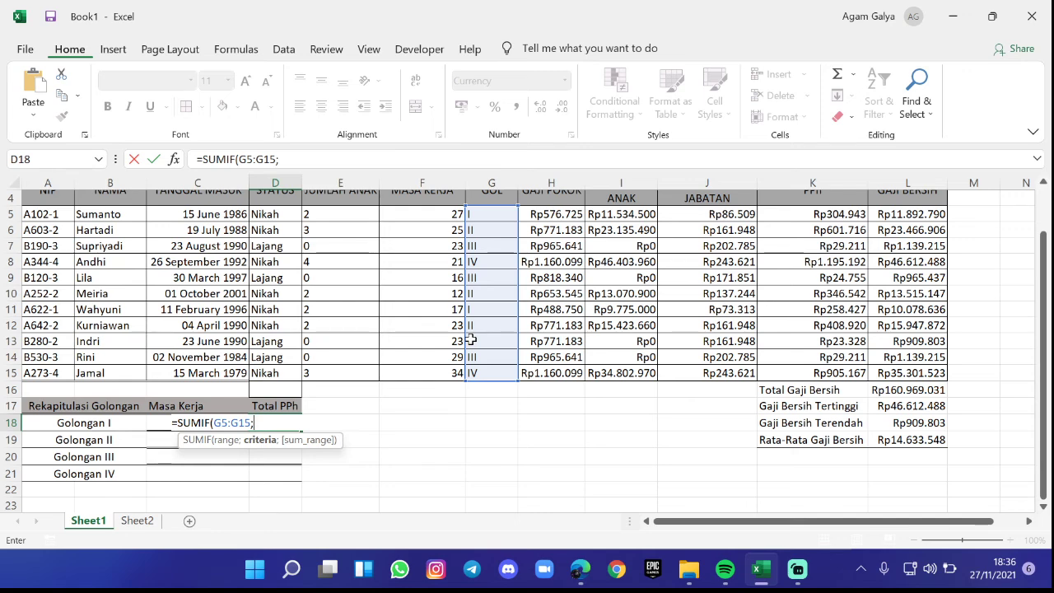
{"action": "type", "text": "I"}
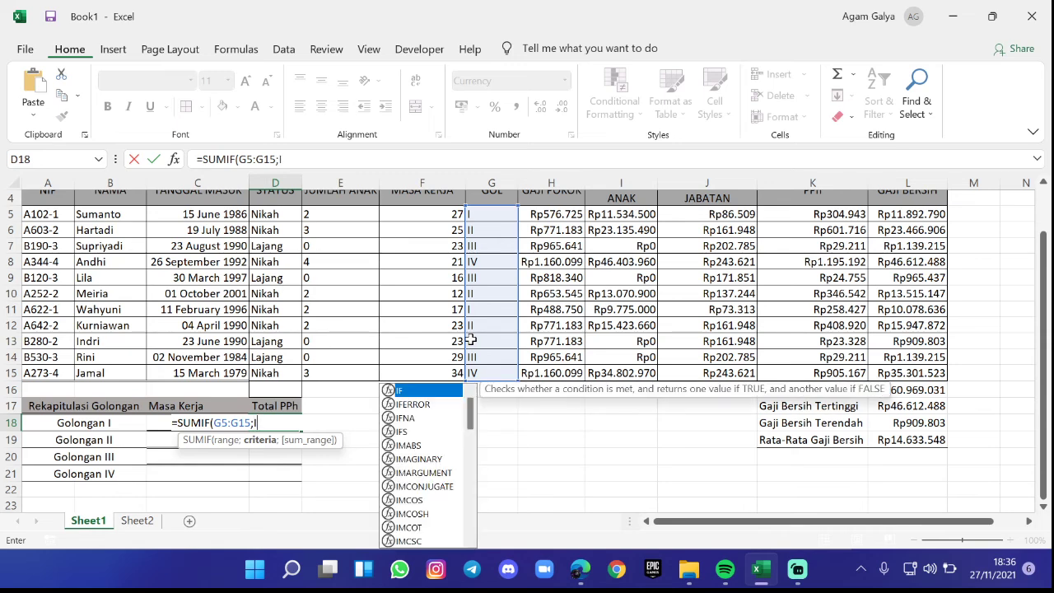
{"action": "key", "text": "BackSpace"}
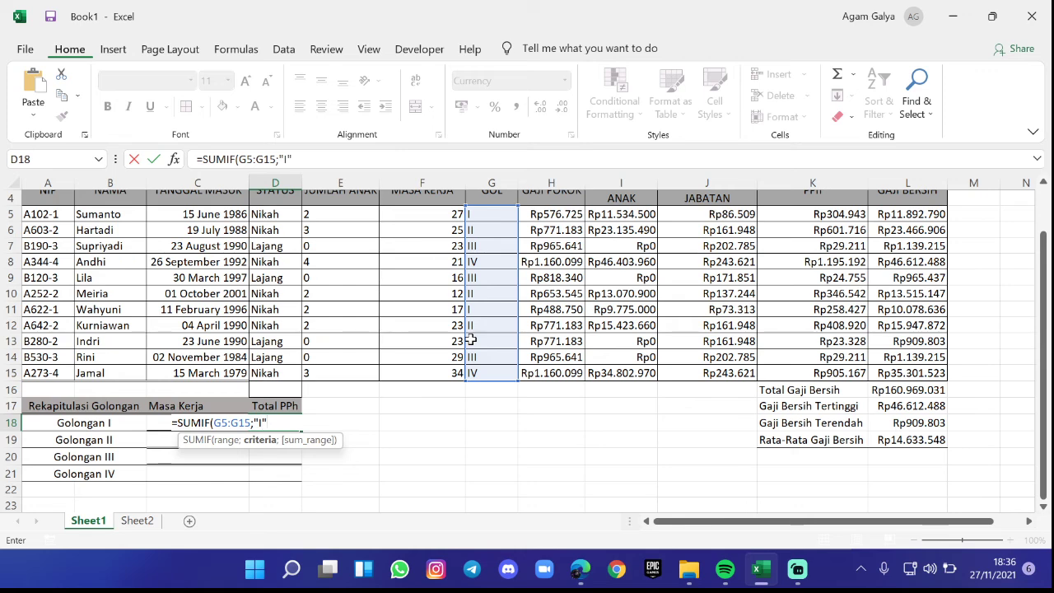
{"action": "type", "text": "\"I\";"}
- Complete the D18 SUMIF formula with K5:K15 as the sum range
{"action": "scroll", "coordinate": [531, 296], "scroll_direction": "up", "scroll_amount": 1}
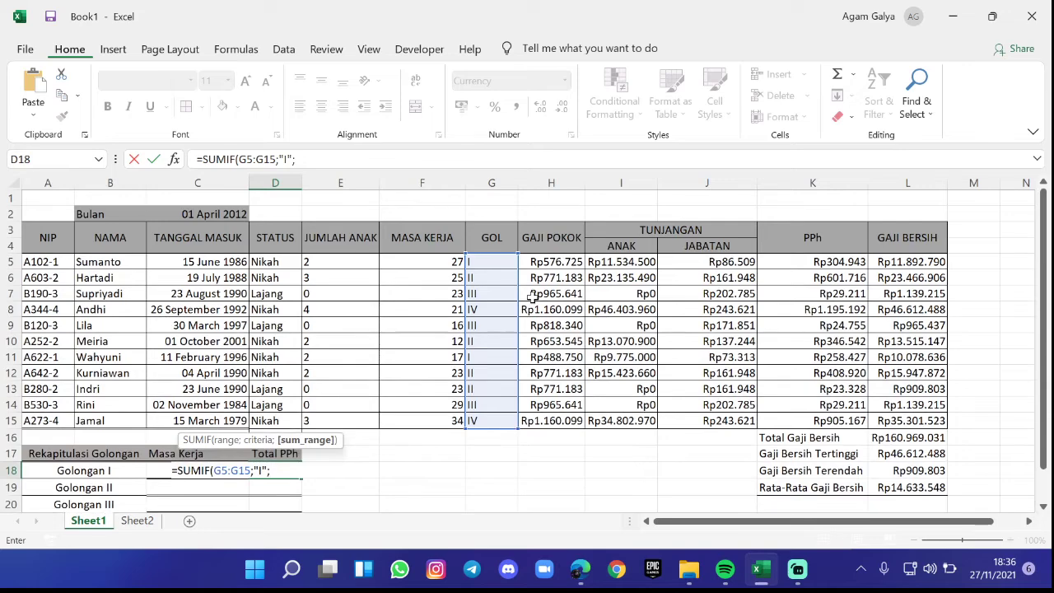
{"action": "scroll", "coordinate": [534, 297], "scroll_direction": "down", "scroll_amount": 1}
{"action": "scroll", "coordinate": [533, 296], "scroll_direction": "up", "scroll_amount": 1}
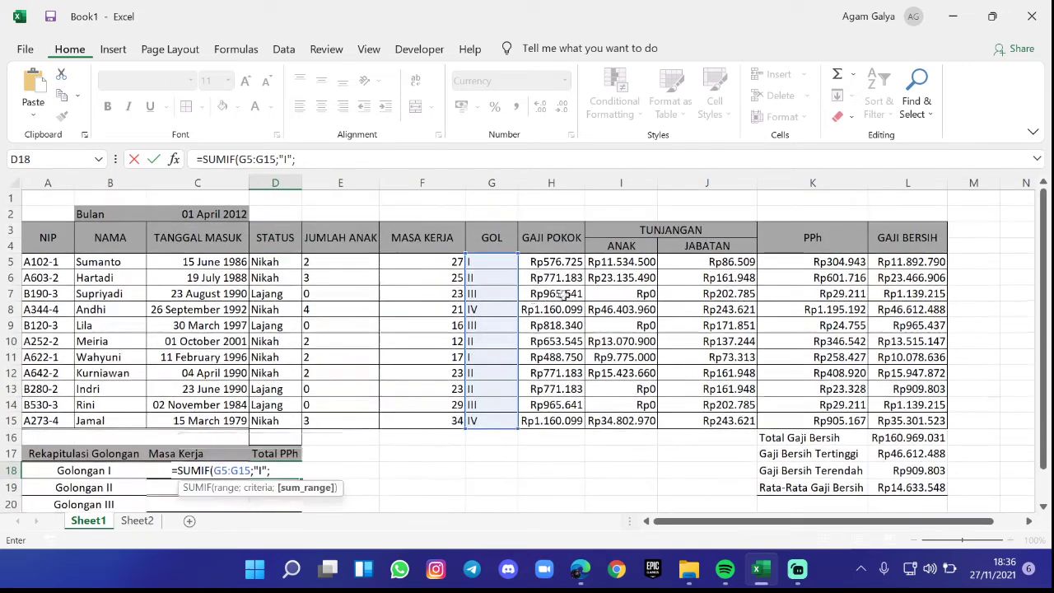
{"action": "left_click", "coordinate": [803, 262]}
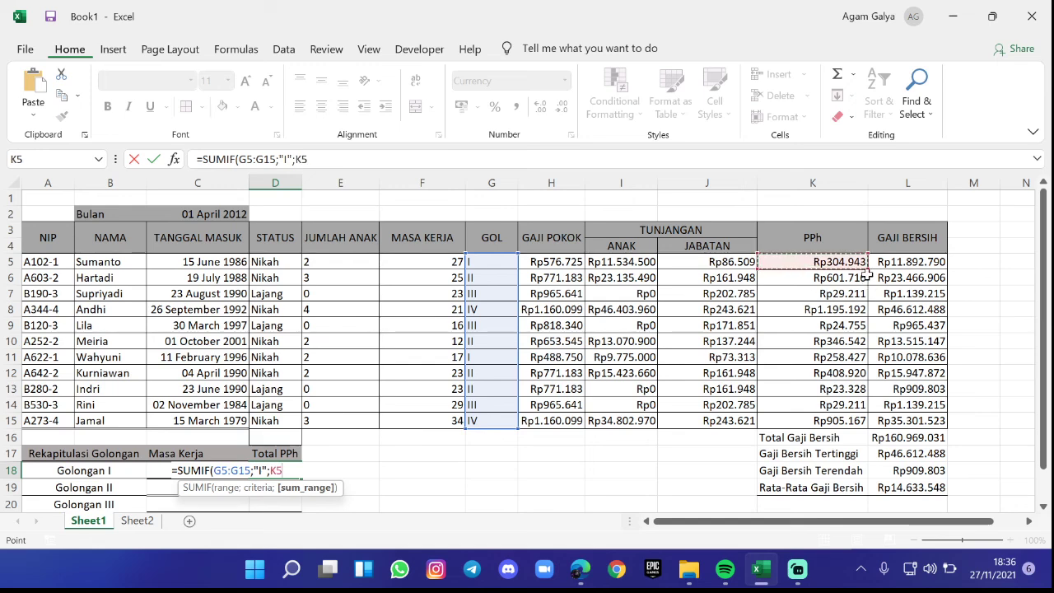
{"action": "left_click_drag", "start_coordinate": [861, 263], "coordinate": [861, 429]}
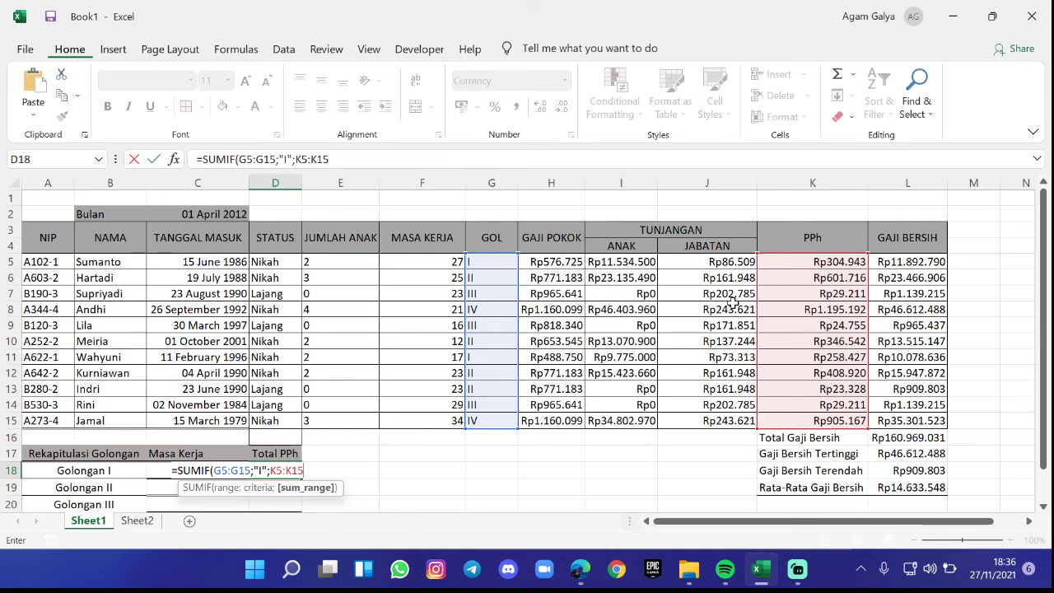
{"action": "key", "text": "Return"}
{"action": "scroll", "coordinate": [535, 346], "scroll_direction": "down", "scroll_amount": 1}
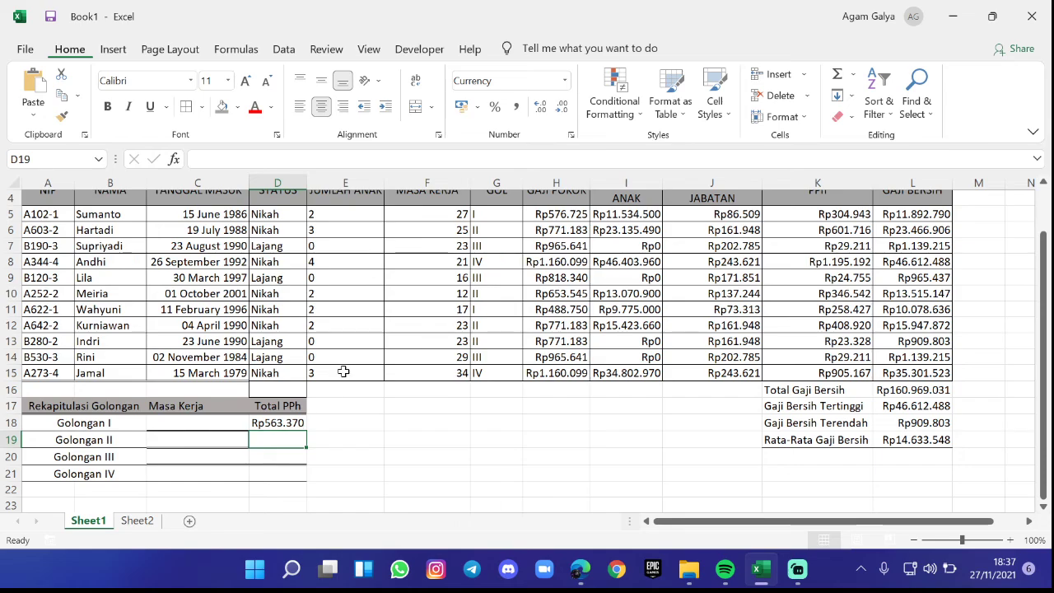
- Check the expected Rekapitulasi Golongan table in the browser's assignment PDF and return to the Excel sheet
{"action": "scroll", "coordinate": [343, 372], "scroll_direction": "up", "scroll_amount": 1}
{"action": "scroll", "coordinate": [347, 393], "scroll_direction": "down", "scroll_amount": 1}
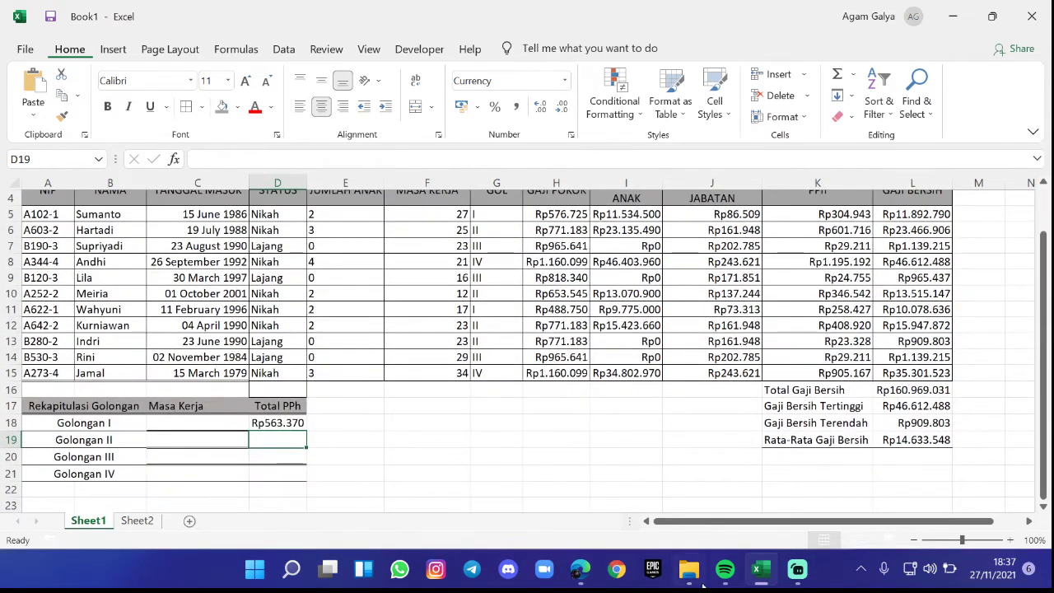
{"action": "left_click", "coordinate": [580, 569]}
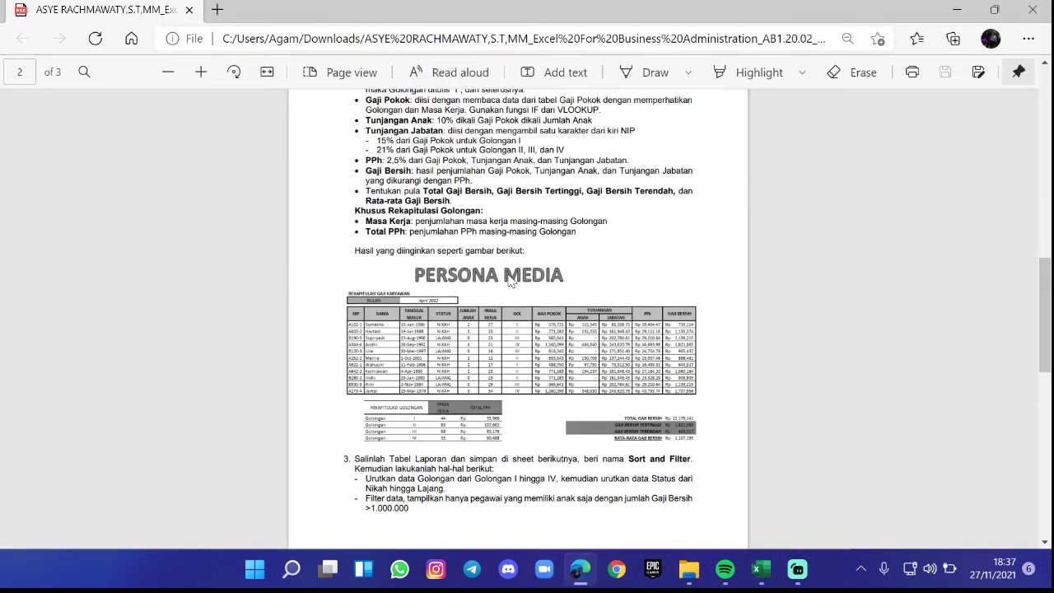
{"action": "scroll", "coordinate": [510, 282], "scroll_direction": "down", "scroll_amount": 2}
{"action": "scroll", "coordinate": [511, 281], "scroll_direction": "up", "scroll_amount": 2}
{"action": "left_click", "coordinate": [956, 10]}
{"action": "scroll", "coordinate": [448, 336], "scroll_direction": "up", "scroll_amount": 1}
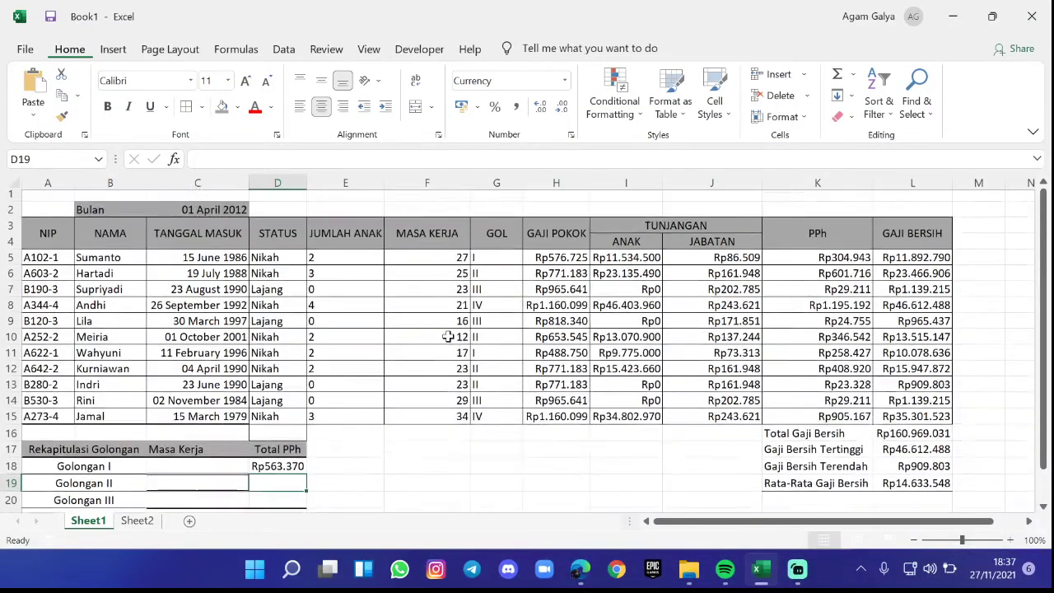
{"action": "scroll", "coordinate": [448, 336], "scroll_direction": "down", "scroll_amount": 1}
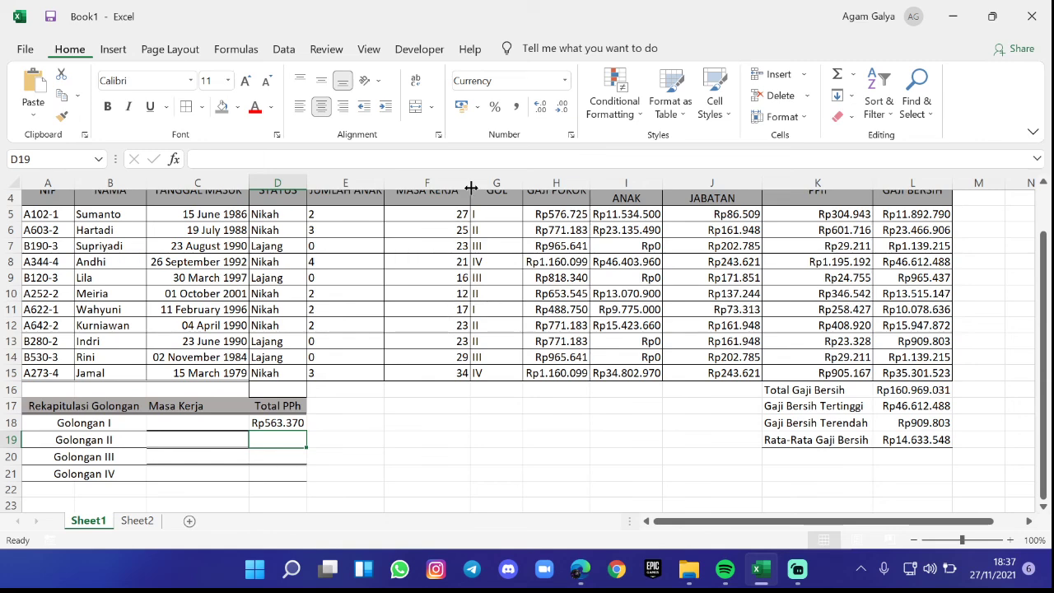
- Start a SUMIF formula in C18 for Golongan I's Masa Kerja, with range G5:G15 and criterion "I"
{"action": "left_click", "coordinate": [206, 418]}
{"action": "double_click", "coordinate": [209, 420]}
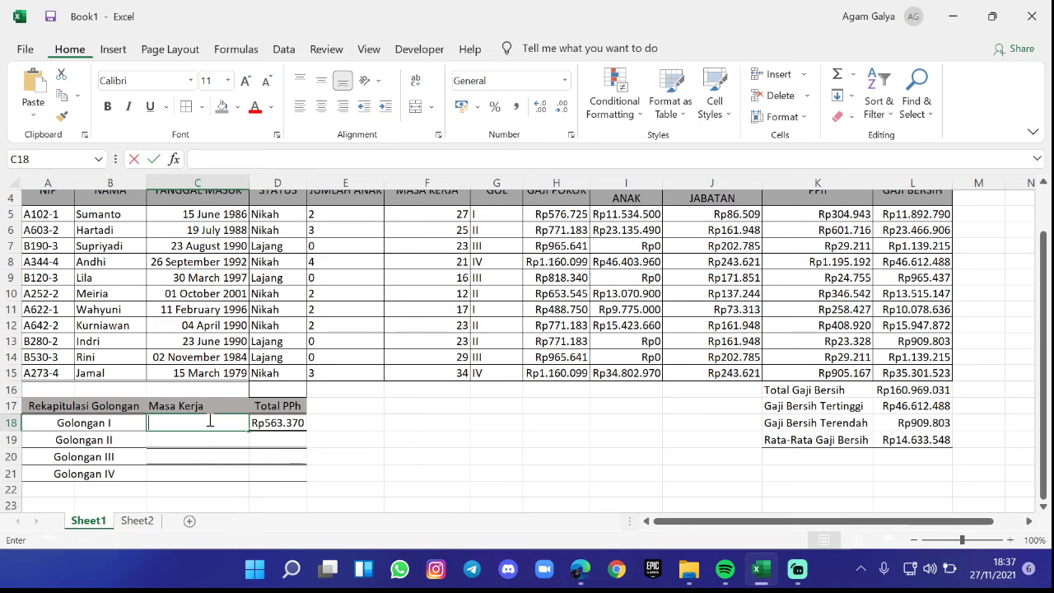
{"action": "type", "text": "sum"}
{"action": "key", "text": "BackSpace"}
{"action": "key", "text": "BackSpace"}
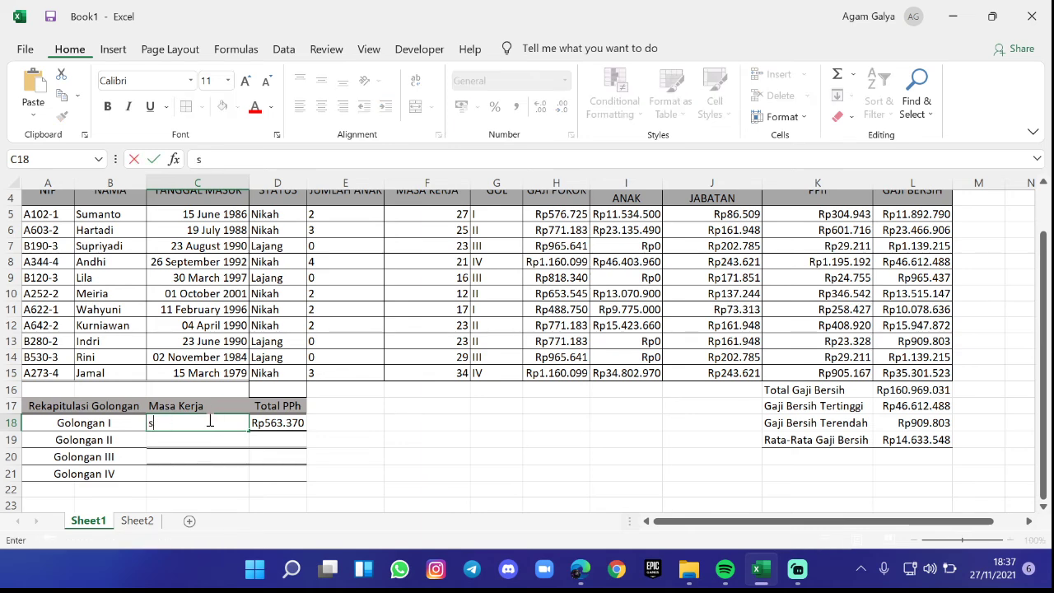
{"action": "type", "text": "=sum"}
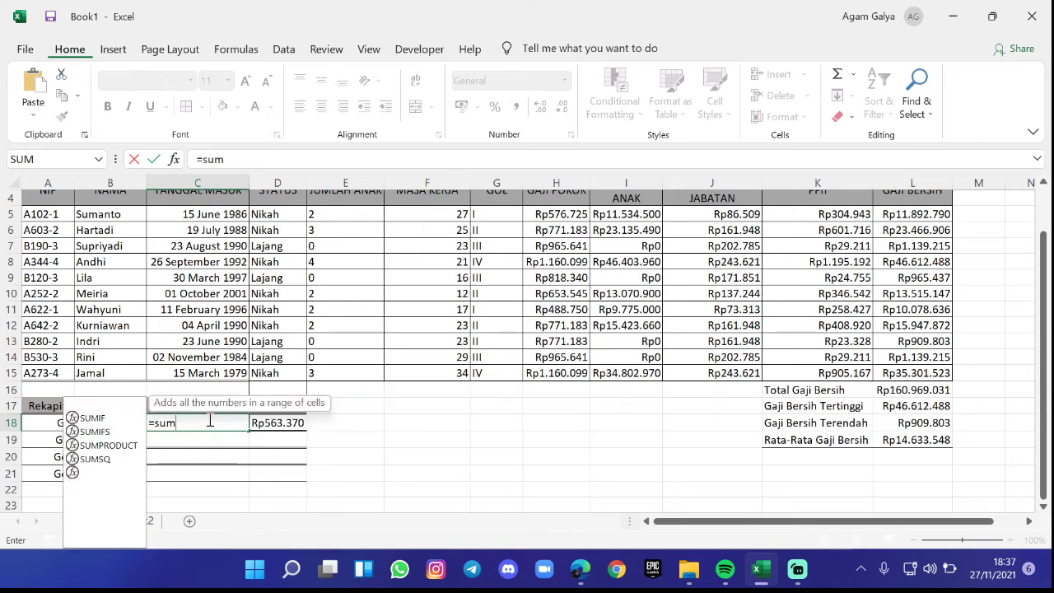
{"action": "type", "text": "if"}
{"action": "key", "text": "Tab"}
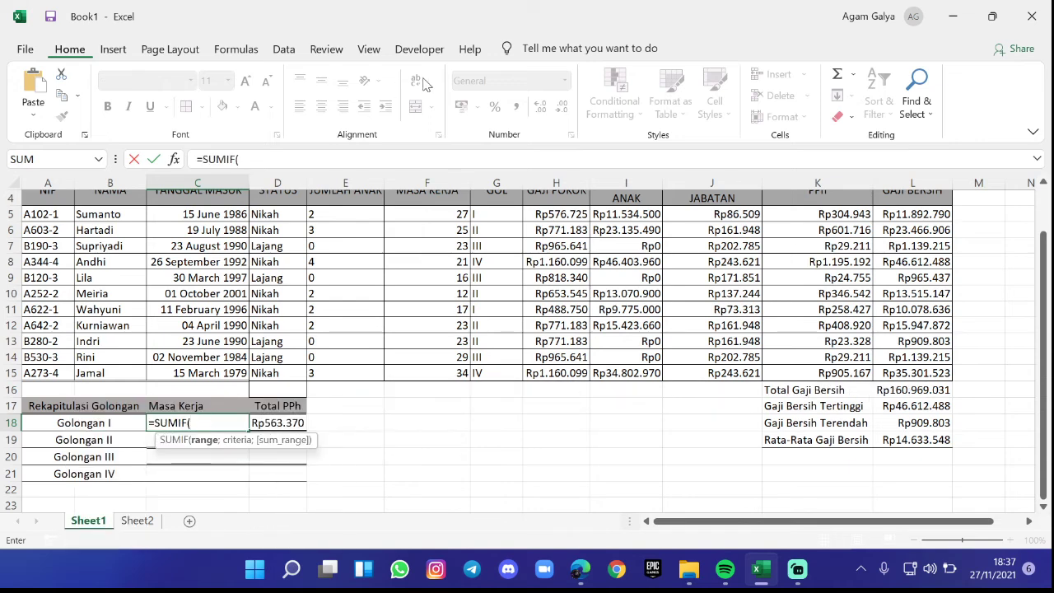
{"action": "left_click", "coordinate": [495, 213]}
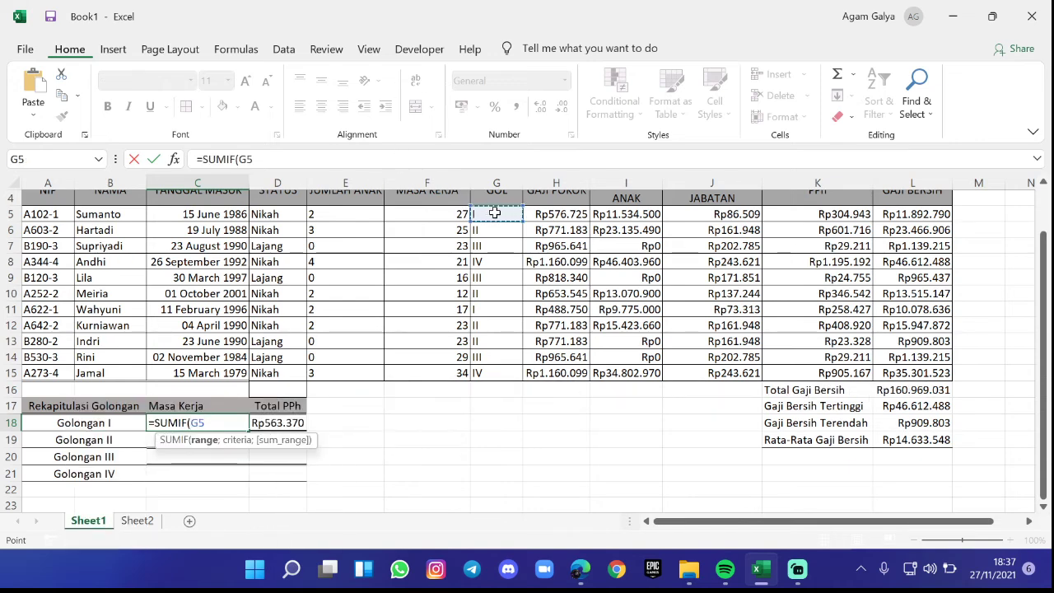
{"action": "left_click_drag", "start_coordinate": [493, 214], "coordinate": [508, 387]}
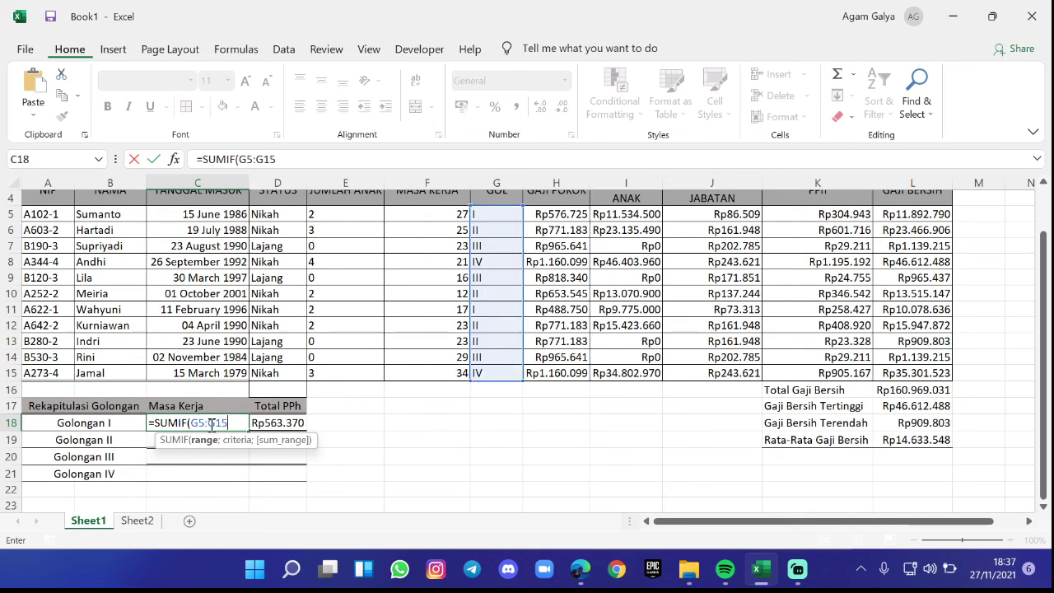
{"action": "type", "text": ";\"I"}
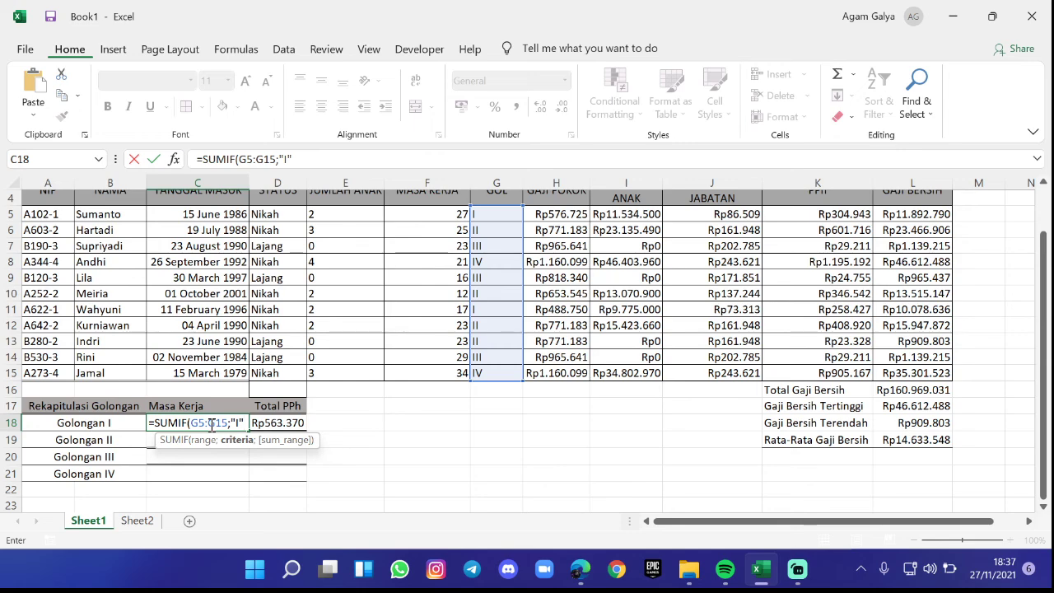
- Complete the C18 SUMIF formula with F5:F15 as the sum range
{"action": "type", "text": ";"}
{"action": "scroll", "coordinate": [238, 336], "scroll_direction": "up", "scroll_amount": 1}
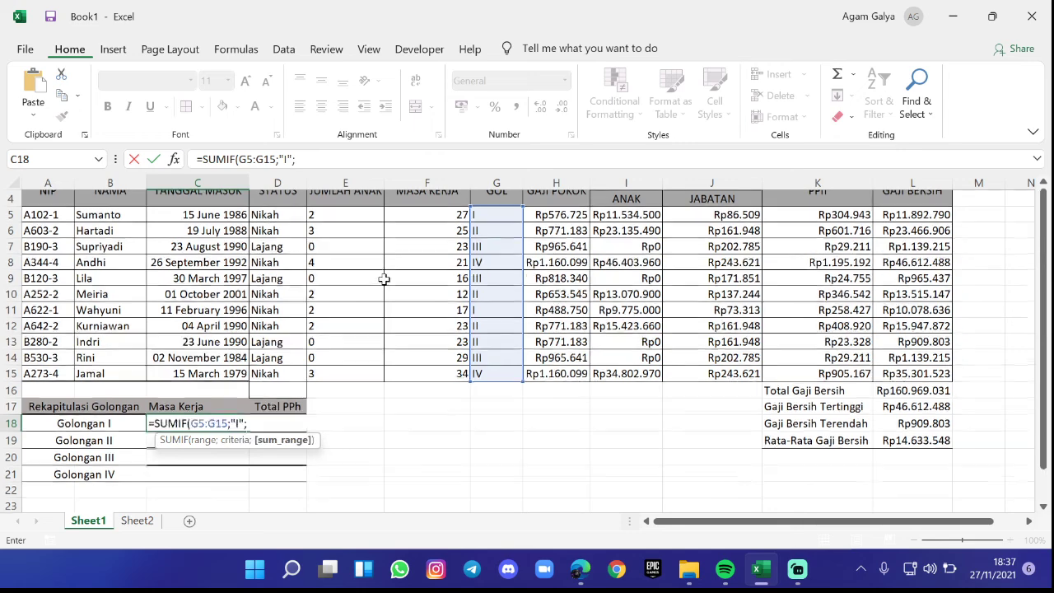
{"action": "left_click", "coordinate": [439, 265]}
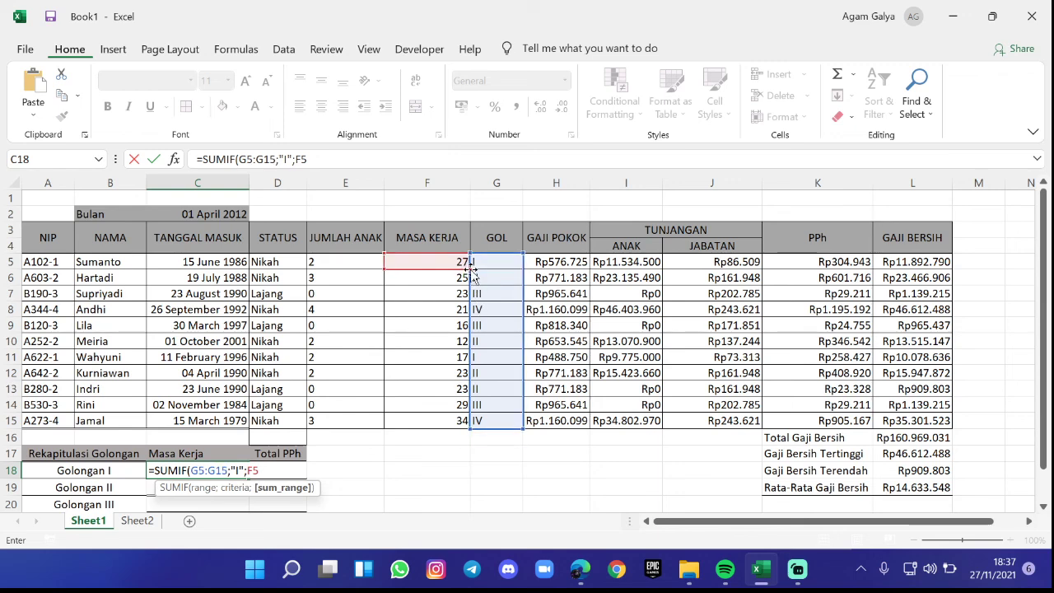
{"action": "left_click_drag", "start_coordinate": [466, 279], "coordinate": [466, 423]}
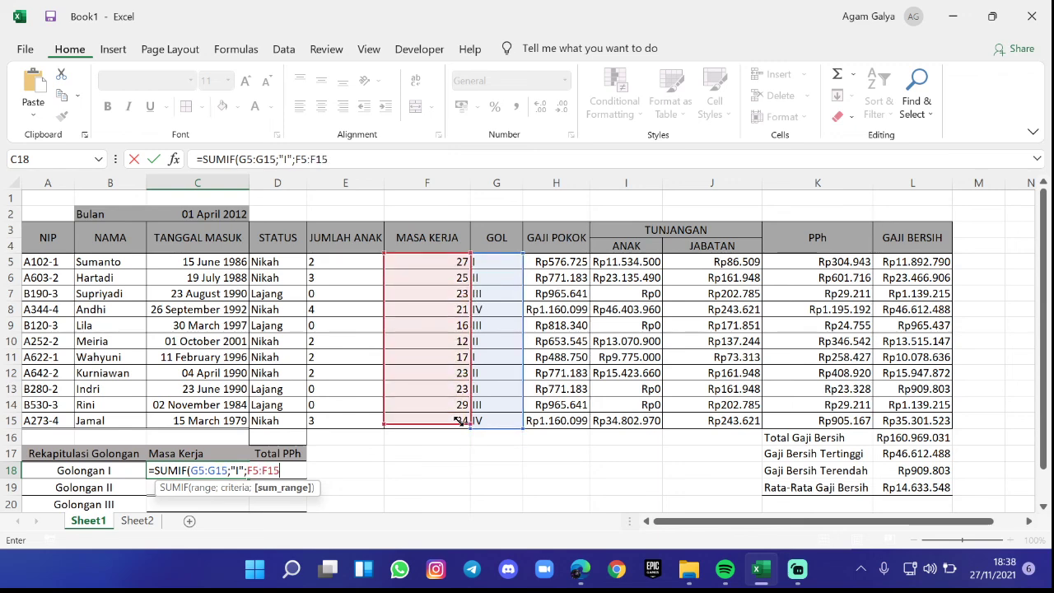
{"action": "key", "text": "Return"}
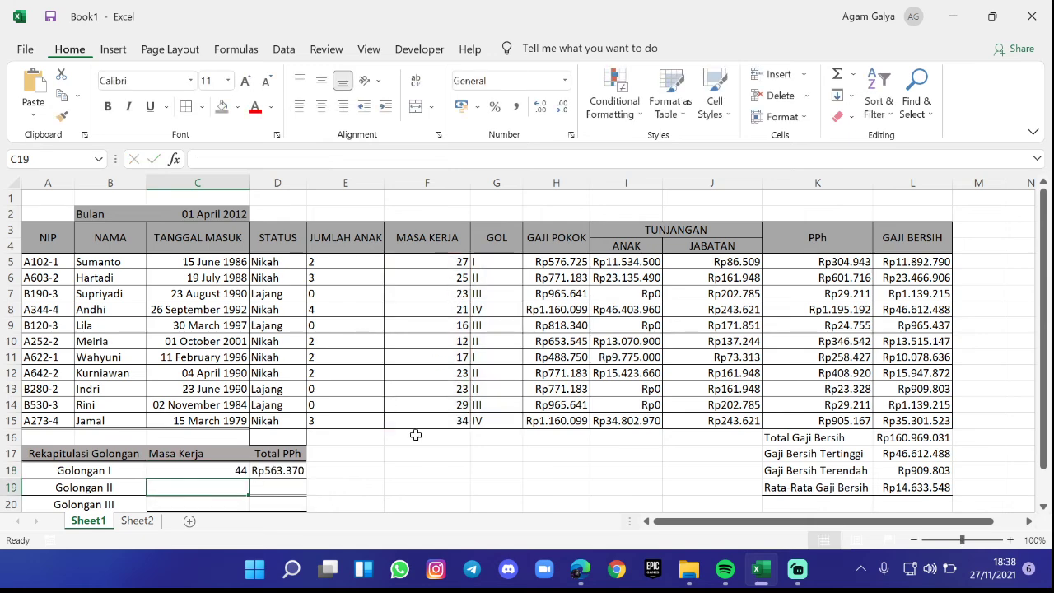
- Review the formulas in the Golongan I recap and in the Gol, Gaji Pokok, Status and Gaji Bersih columns
{"action": "scroll", "coordinate": [415, 435], "scroll_direction": "down", "scroll_amount": 1}
{"action": "scroll", "coordinate": [196, 480], "scroll_direction": "down", "scroll_amount": 1}
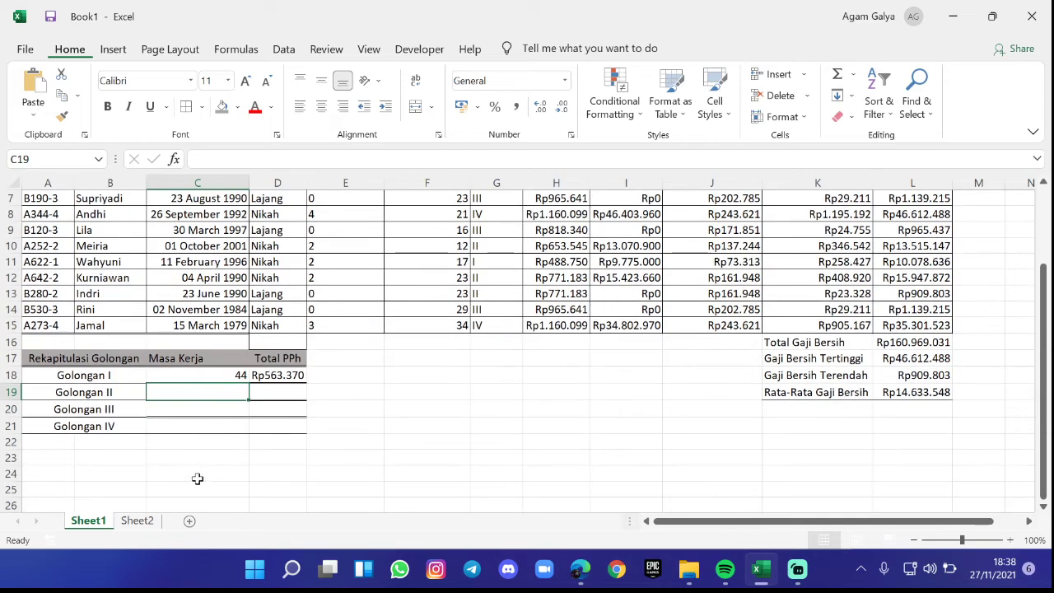
{"action": "scroll", "coordinate": [210, 462], "scroll_direction": "up", "scroll_amount": 2}
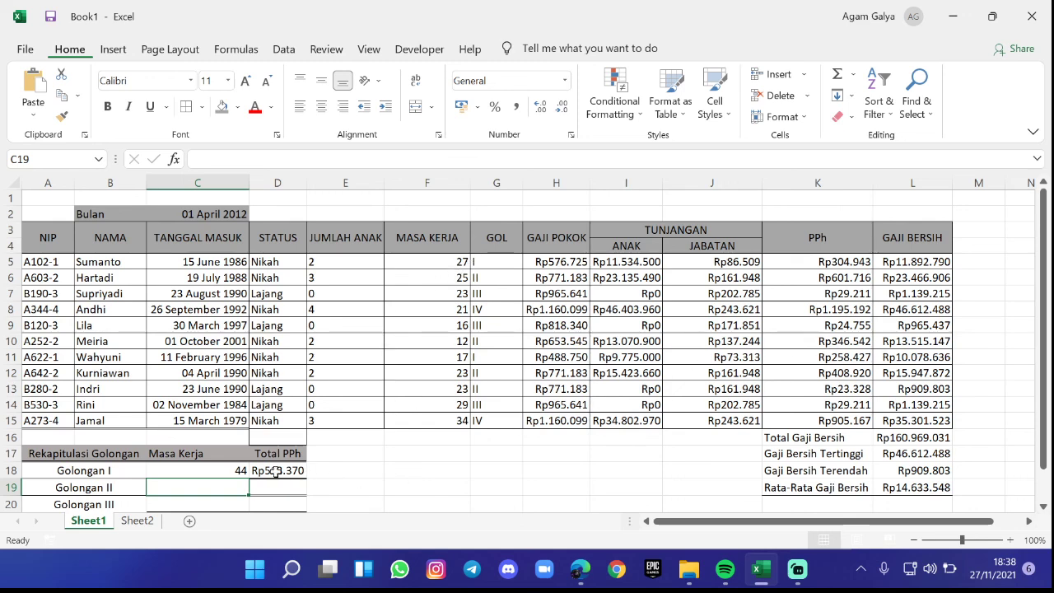
{"action": "left_click", "coordinate": [231, 470]}
{"action": "left_click", "coordinate": [506, 277]}
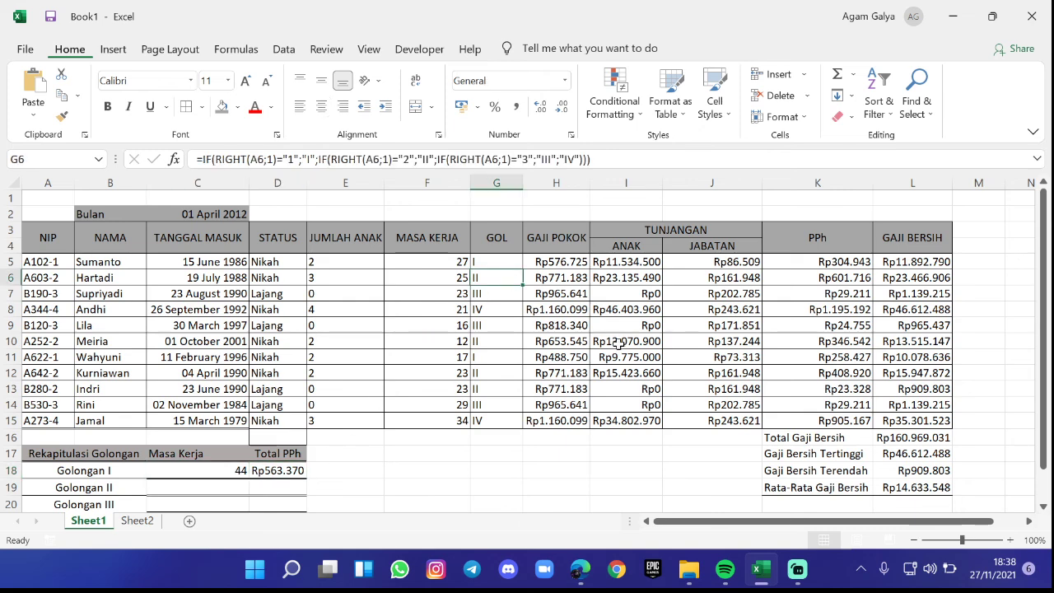
{"action": "key", "text": "Right"}
{"action": "left_click", "coordinate": [574, 373]}
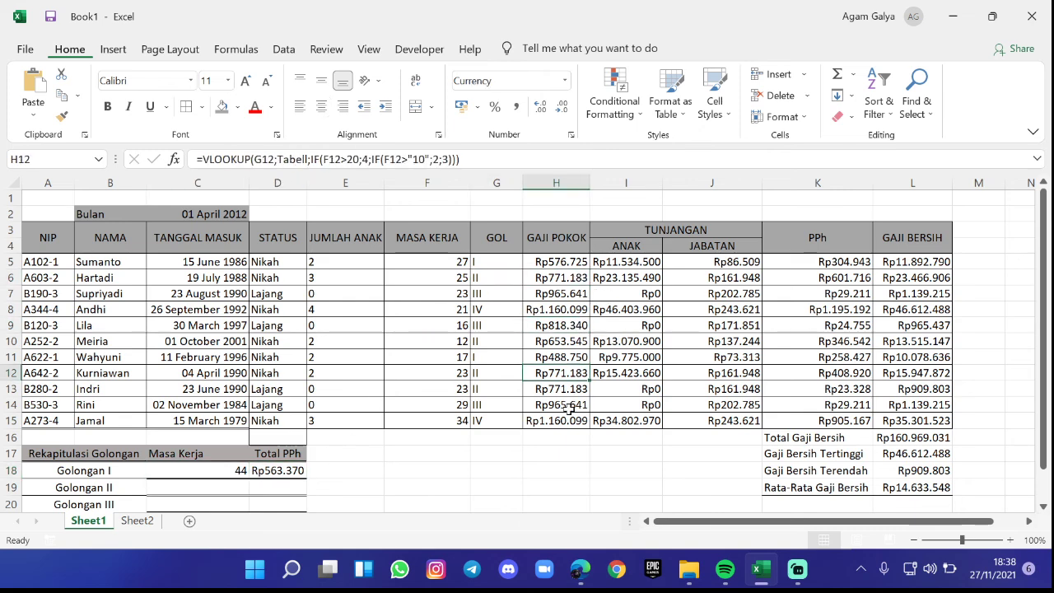
{"action": "left_click", "coordinate": [570, 409]}
{"action": "left_click", "coordinate": [236, 469]}
{"action": "left_click", "coordinate": [277, 470]}
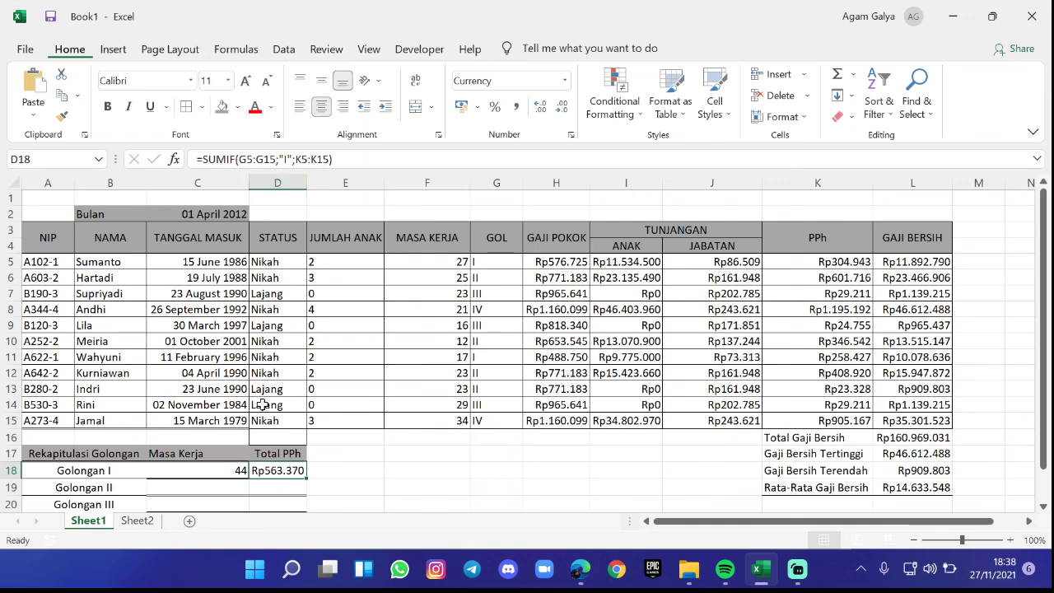
{"action": "left_click", "coordinate": [272, 325]}
{"action": "left_click", "coordinate": [285, 261]}
{"action": "left_click", "coordinate": [277, 324]}
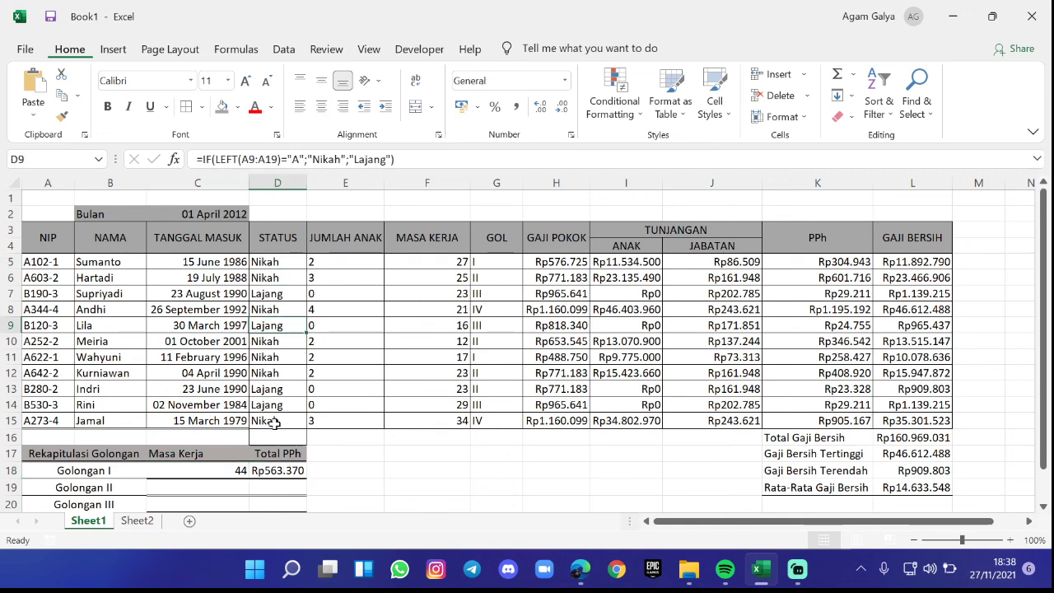
{"action": "left_click", "coordinate": [276, 421]}
{"action": "left_click", "coordinate": [272, 356]}
{"action": "left_click", "coordinate": [917, 326]}
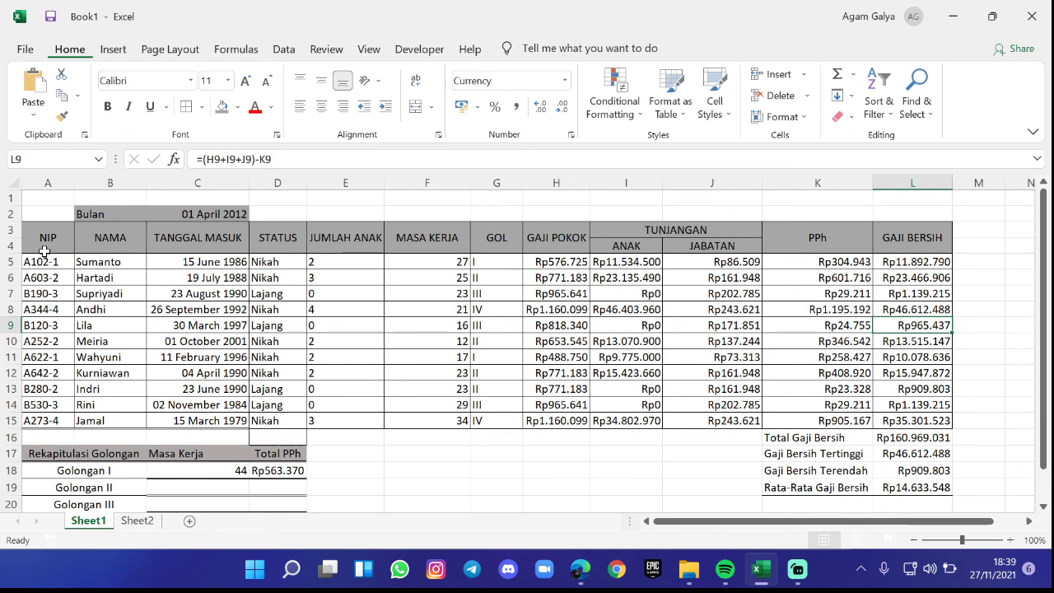
- Add filter controls to the salary table's header cells A3:L4, from NIP through GAJI BERSIH
{"action": "left_click_drag", "start_coordinate": [44, 251], "coordinate": [898, 251]}
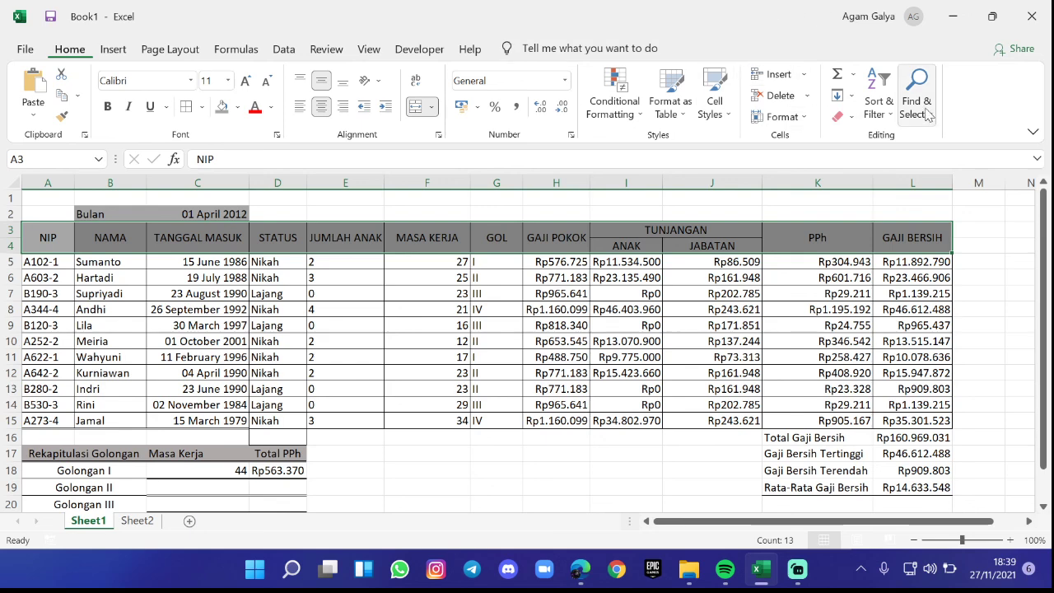
{"action": "left_click", "coordinate": [881, 99]}
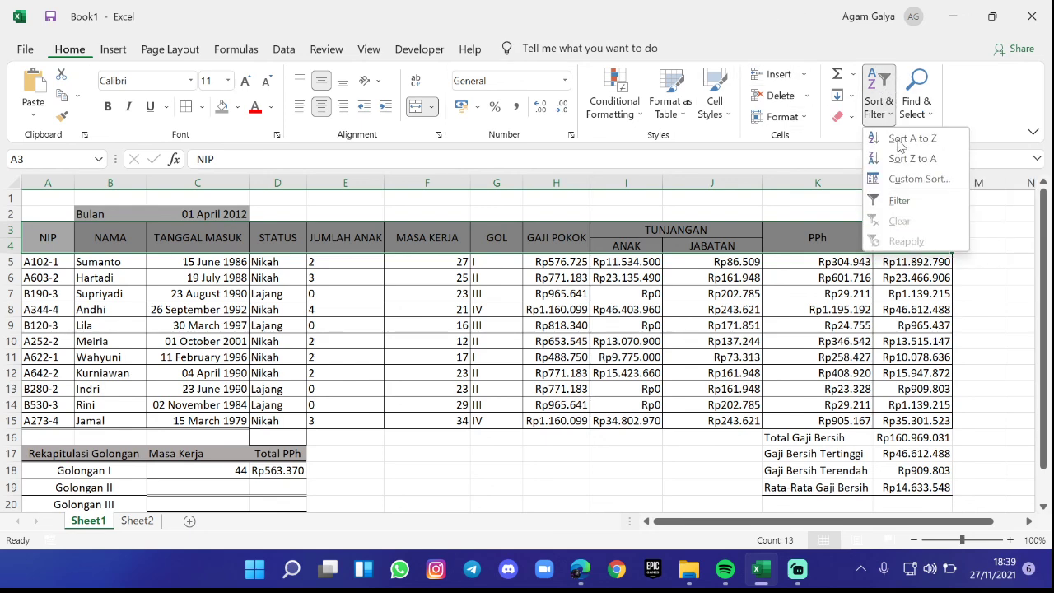
{"action": "left_click", "coordinate": [901, 204]}
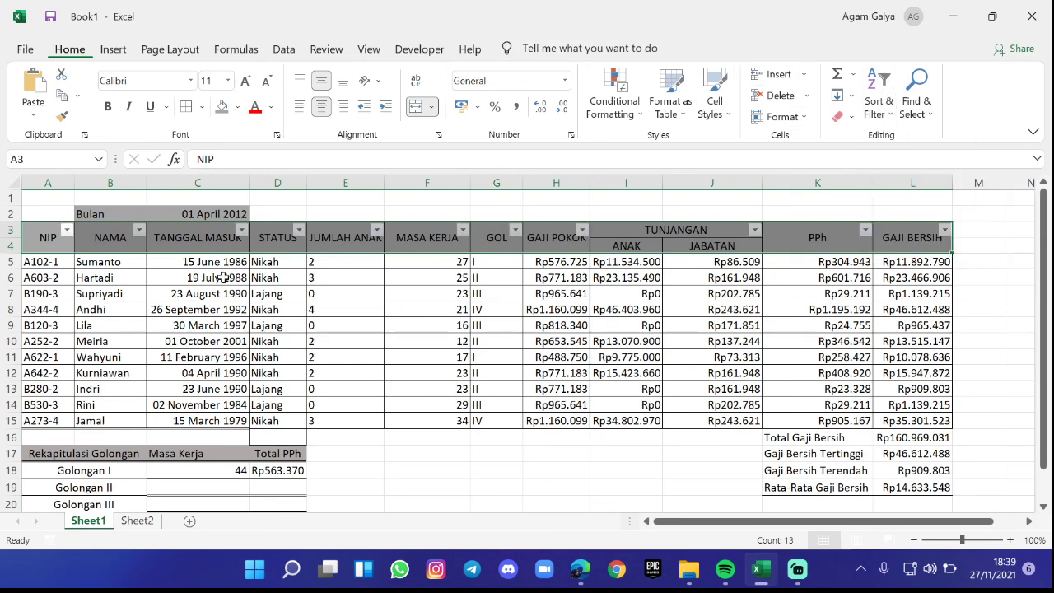
- Try to sort the salary table by the NAMA column from Z to A
{"action": "left_click", "coordinate": [139, 231]}
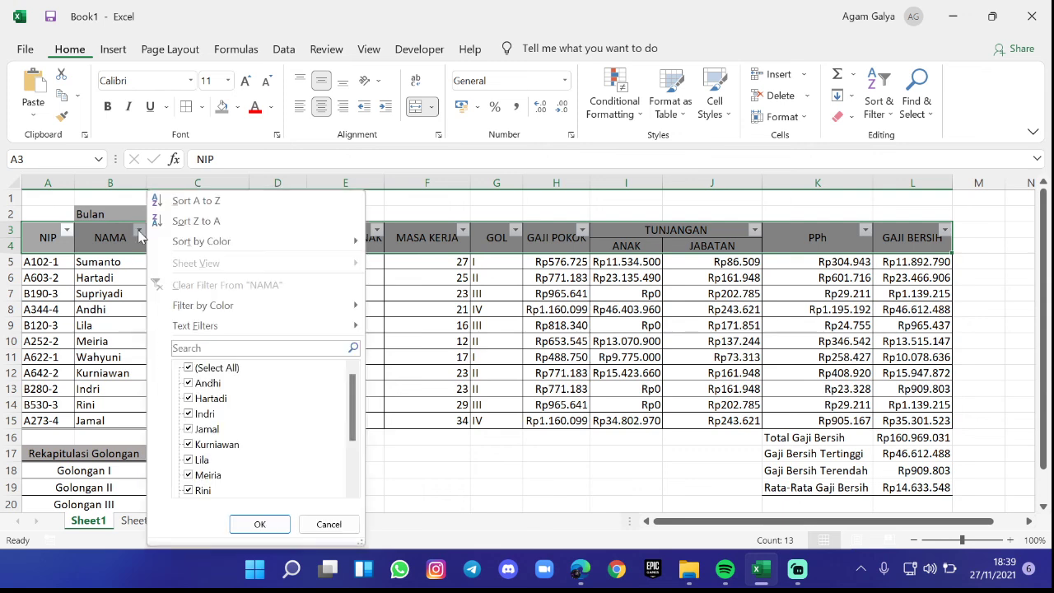
{"action": "left_click", "coordinate": [219, 220]}
{"action": "left_click", "coordinate": [527, 325]}
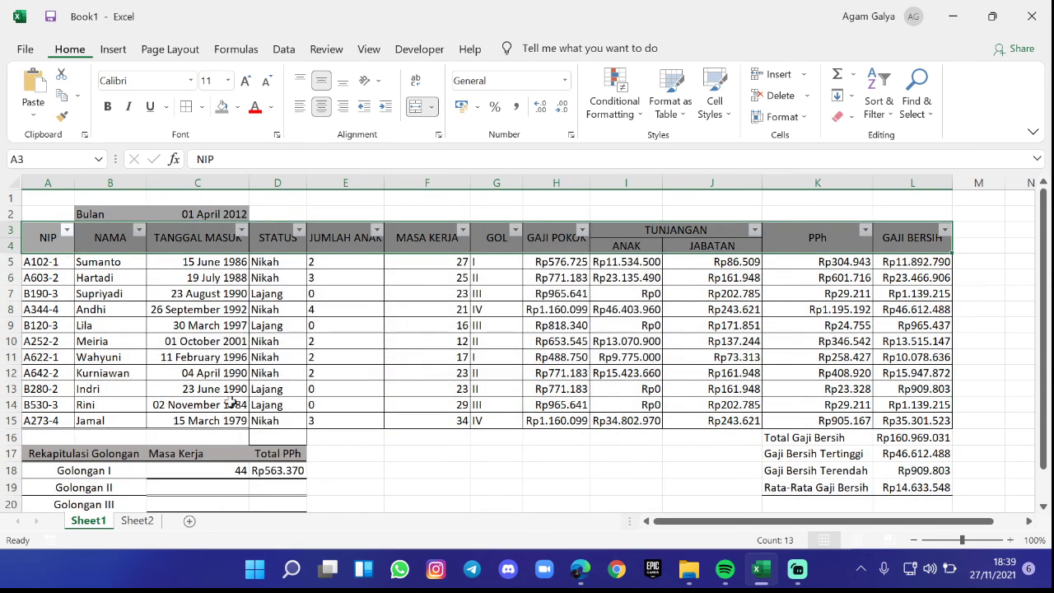
{"action": "left_click", "coordinate": [626, 357]}
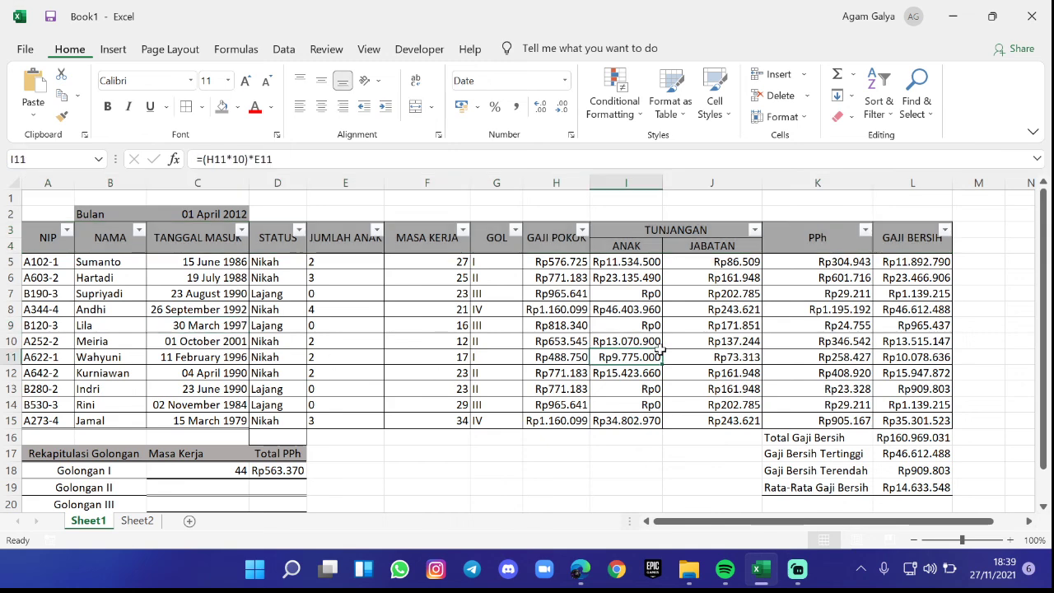
{"action": "left_click", "coordinate": [288, 340]}
{"action": "left_click", "coordinate": [916, 310]}
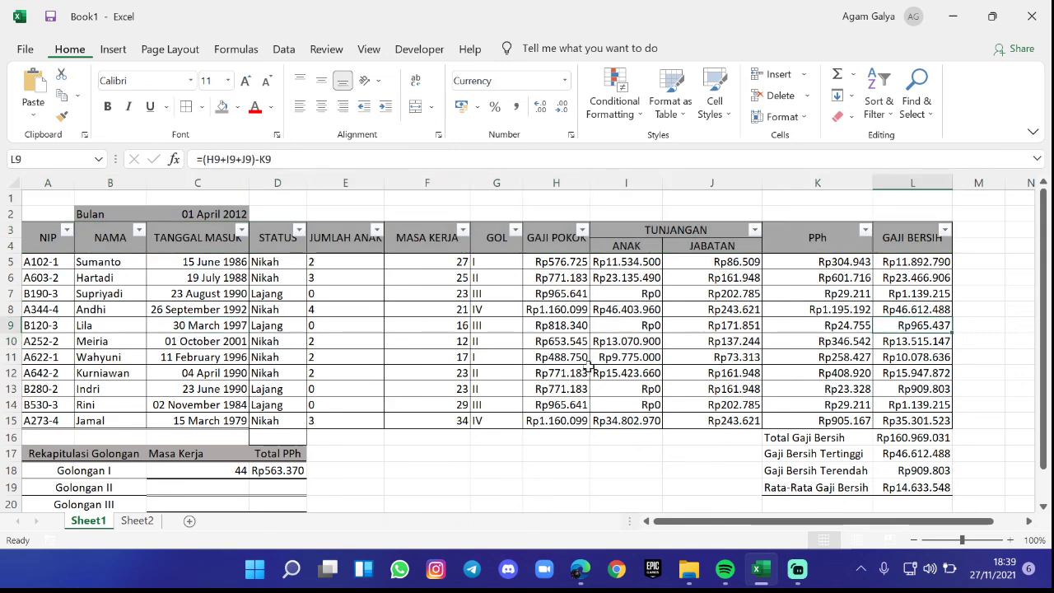
{"action": "left_click", "coordinate": [906, 389]}
{"action": "left_click", "coordinate": [900, 418]}
{"action": "left_click", "coordinate": [817, 412]}
{"action": "left_click", "coordinate": [713, 416]}
{"action": "left_click", "coordinate": [546, 418]}
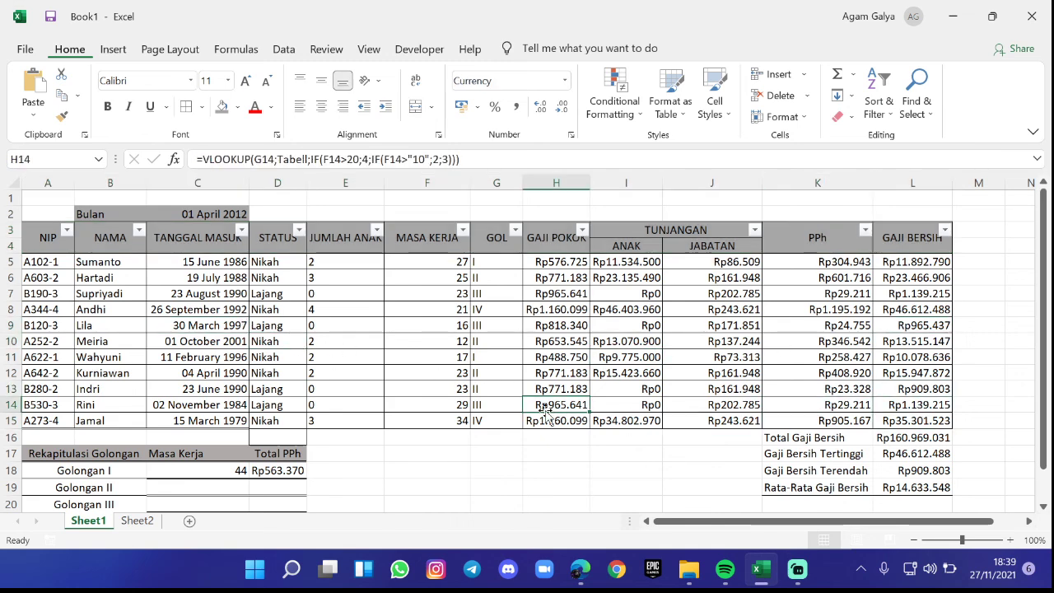
{"action": "left_click", "coordinate": [502, 343]}
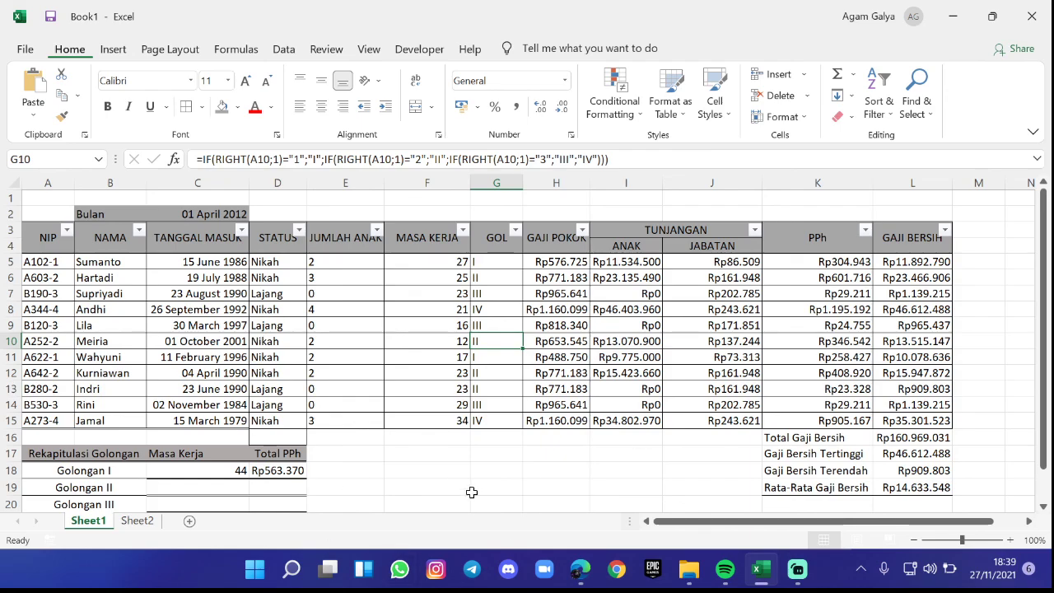
{"action": "scroll", "coordinate": [472, 493], "scroll_direction": "down", "scroll_amount": 5}
{"action": "scroll", "coordinate": [470, 487], "scroll_direction": "up", "scroll_amount": 5}
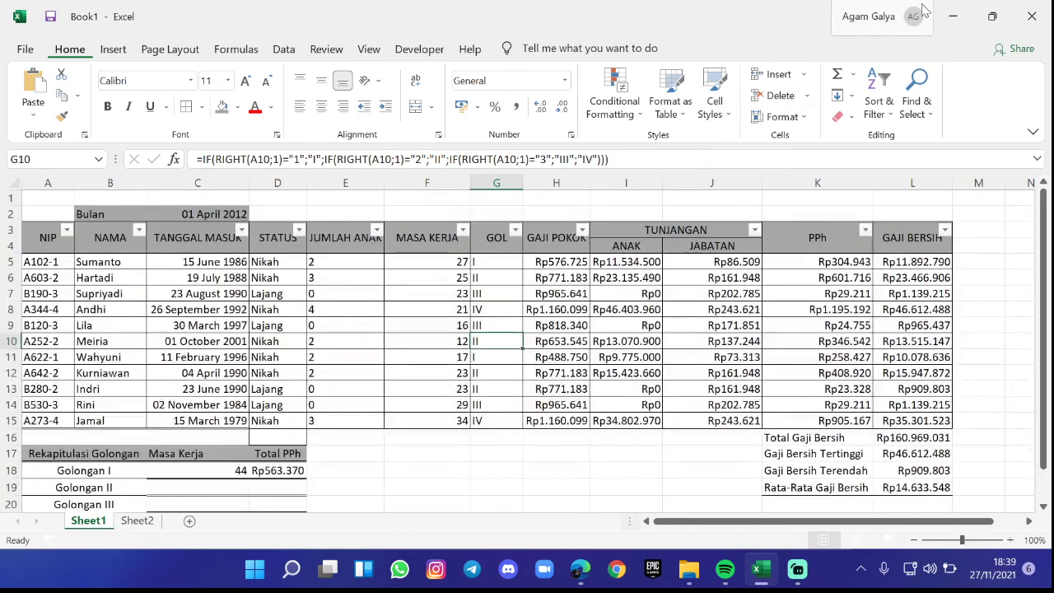
{"action": "mouse_move", "coordinate": [748, 582]}
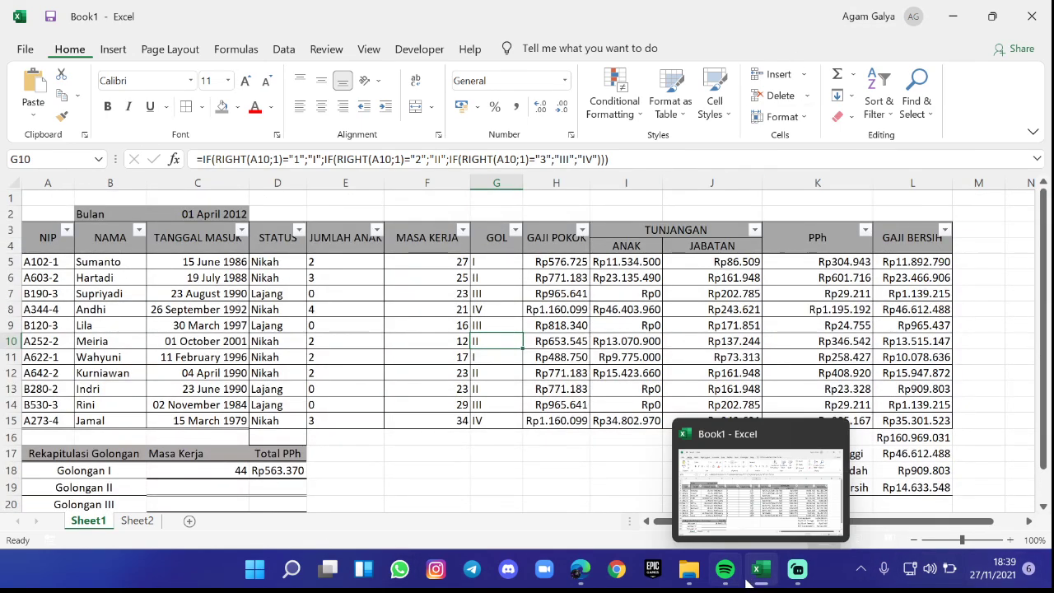